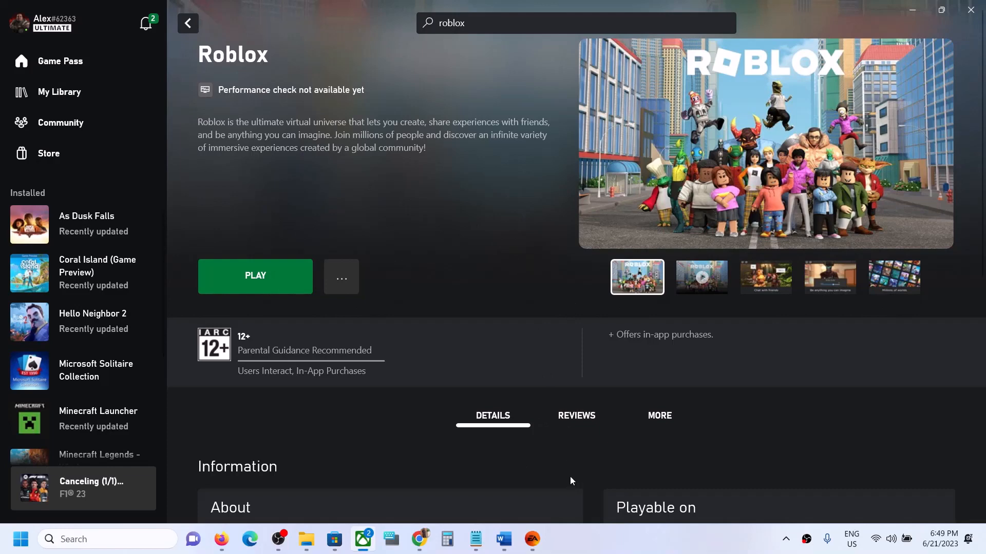
Highlight "You Already Own This" in the Word document and view the Roblox pages in Microsoft Store and the Xbox app
left_click(503, 539)
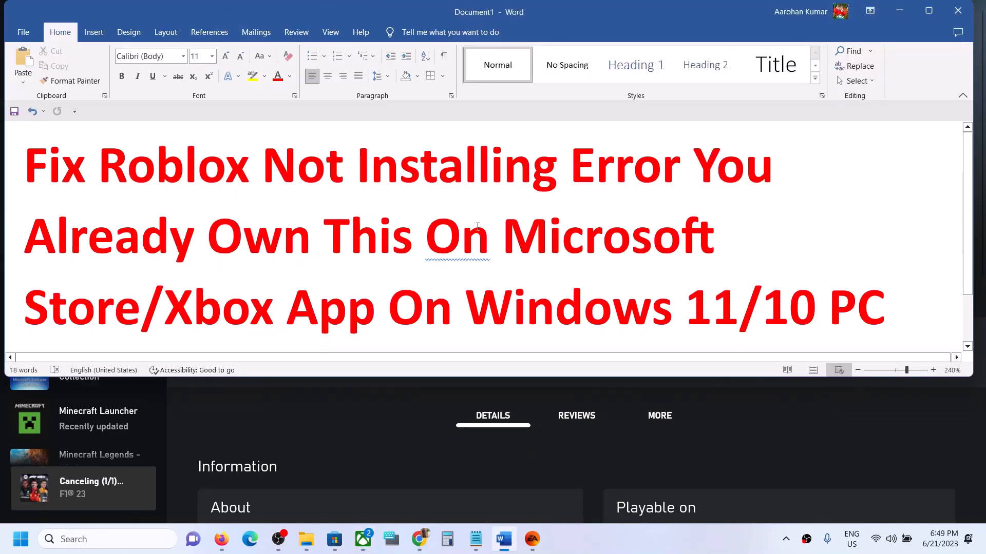
left_click_drag(688, 163, 400, 255)
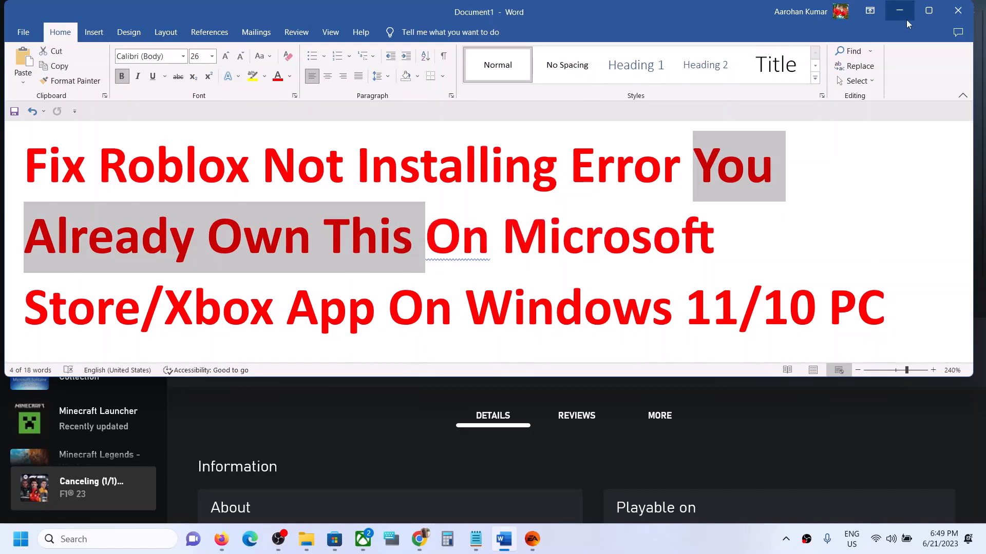
left_click(907, 19)
left_click(343, 545)
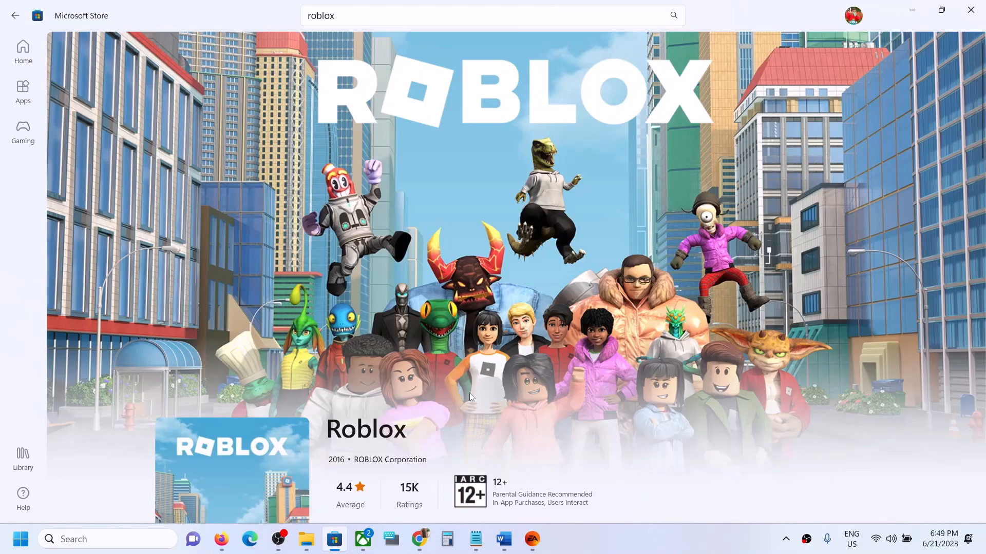
left_click(363, 539)
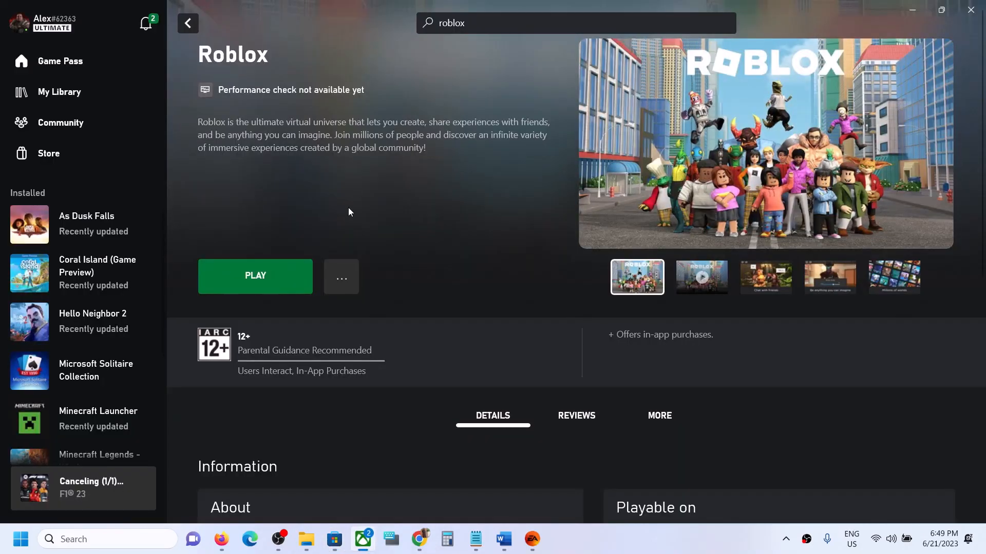
Find the Xbox app link in the Word document and view the download section of that page in Chrome
left_click(504, 542)
scroll(492, 316, "down", 2)
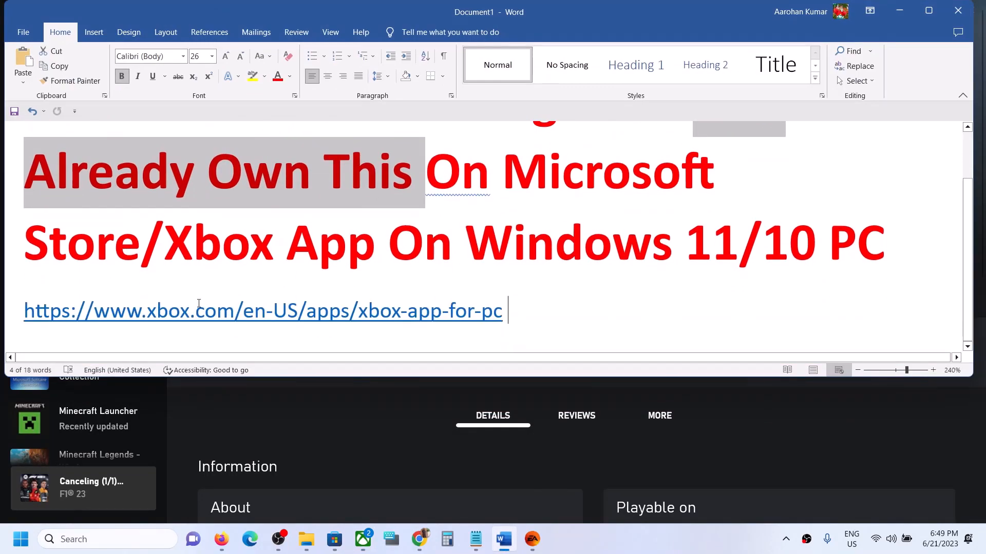
left_click_drag(199, 303, 75, 294)
left_click(431, 290)
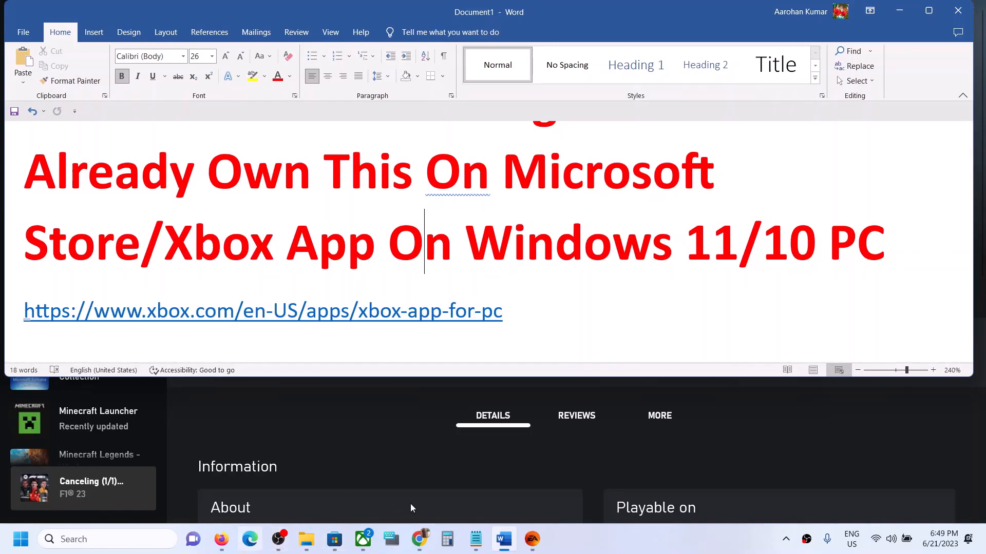
left_click(420, 540)
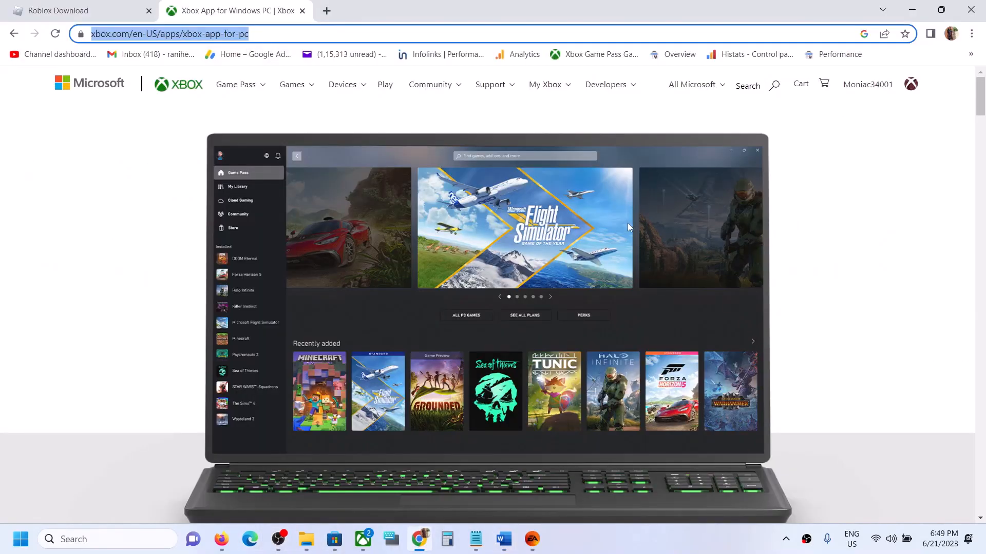
scroll(597, 306, "down", 10)
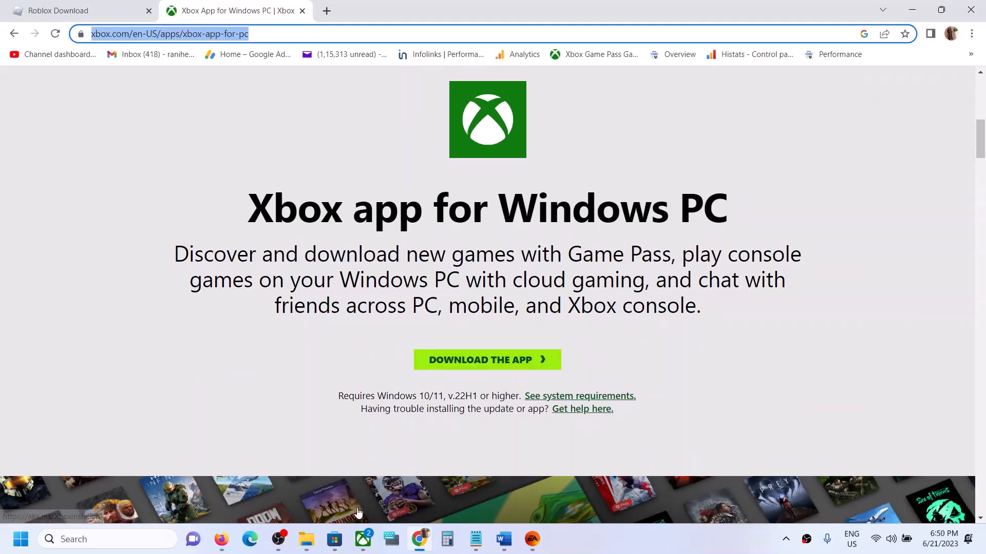
Switch to the Xbox app and check the account options and the search box on the Roblox page
left_click(363, 539)
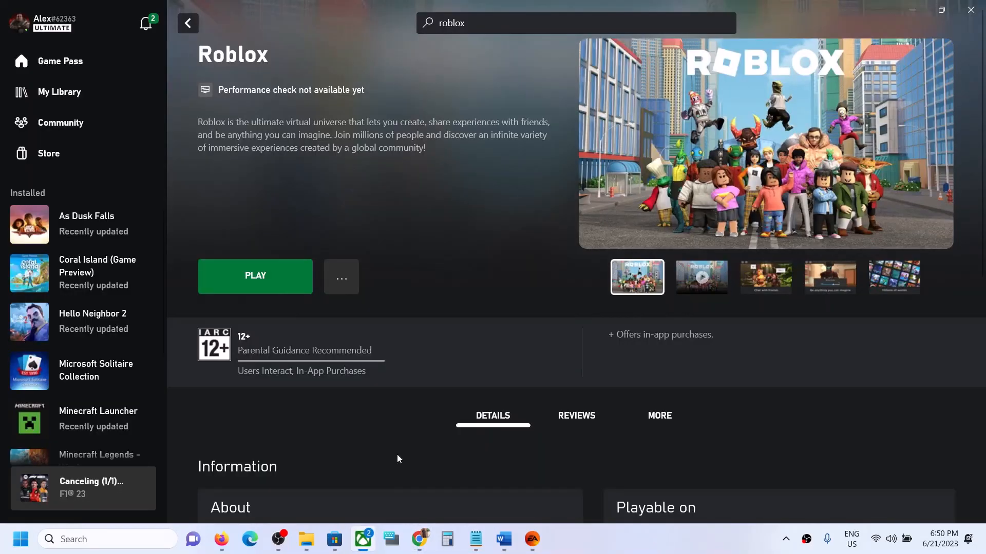
left_click(61, 31)
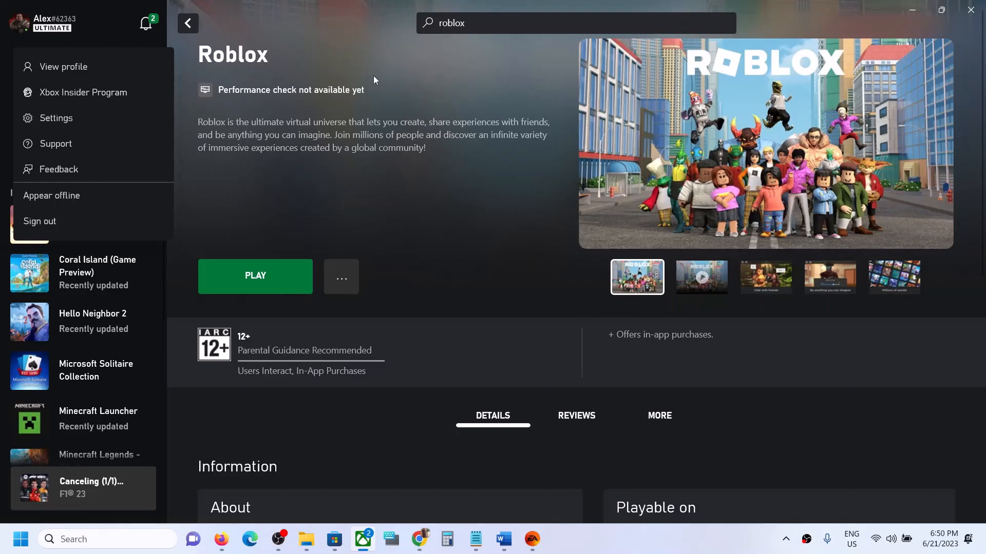
left_click(355, 75)
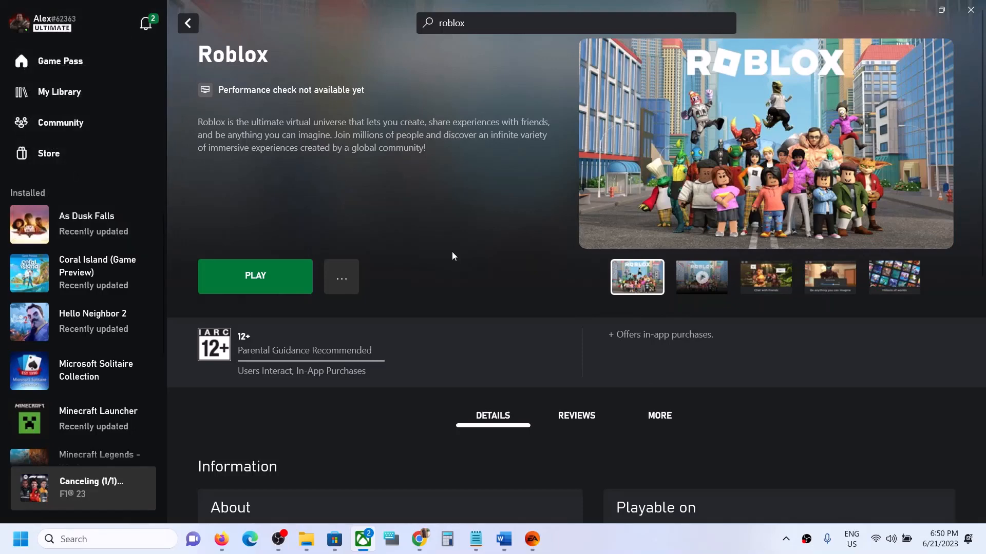
left_click(481, 22)
left_click(374, 165)
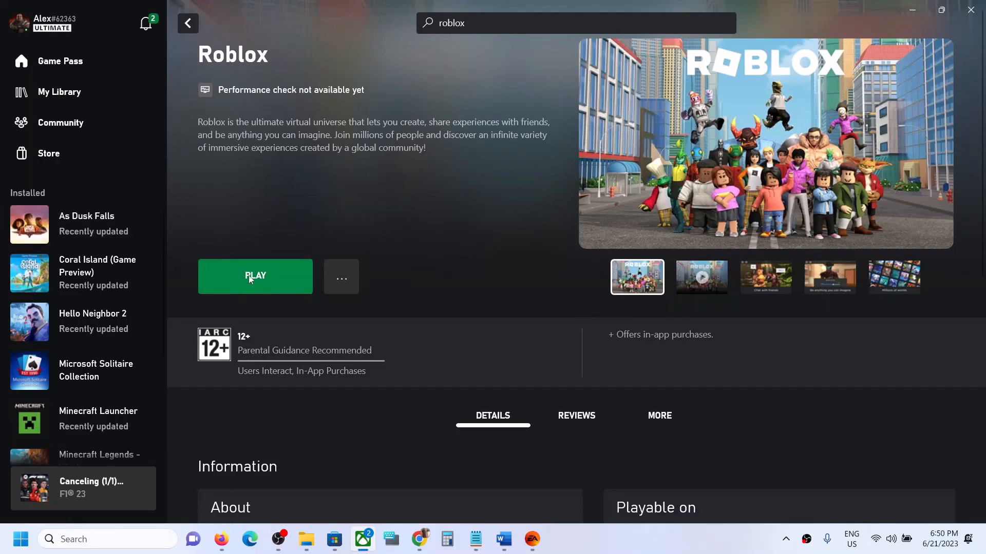
Look for Roblox among the PC games in My Library and return to the Roblox page
left_click(55, 96)
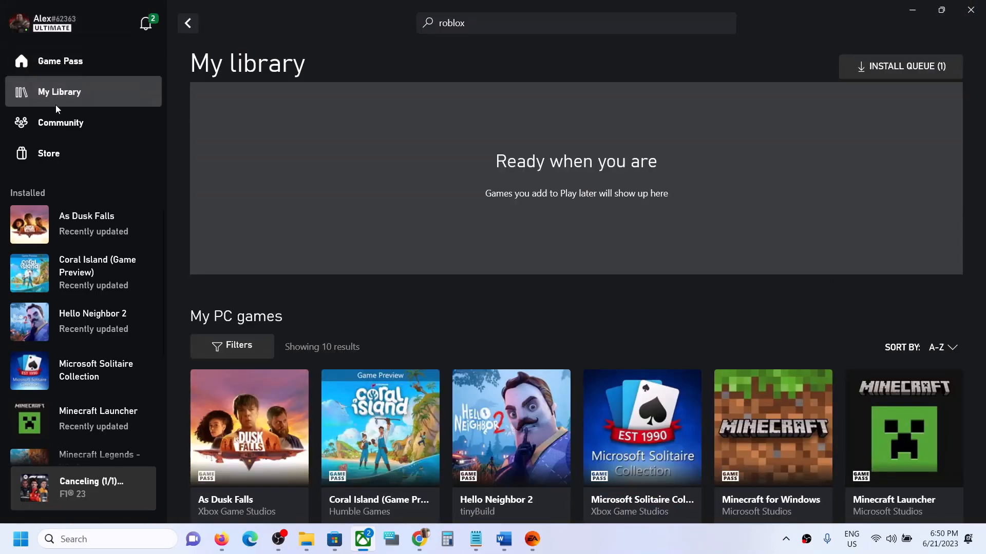
scroll(620, 359, "down", 5)
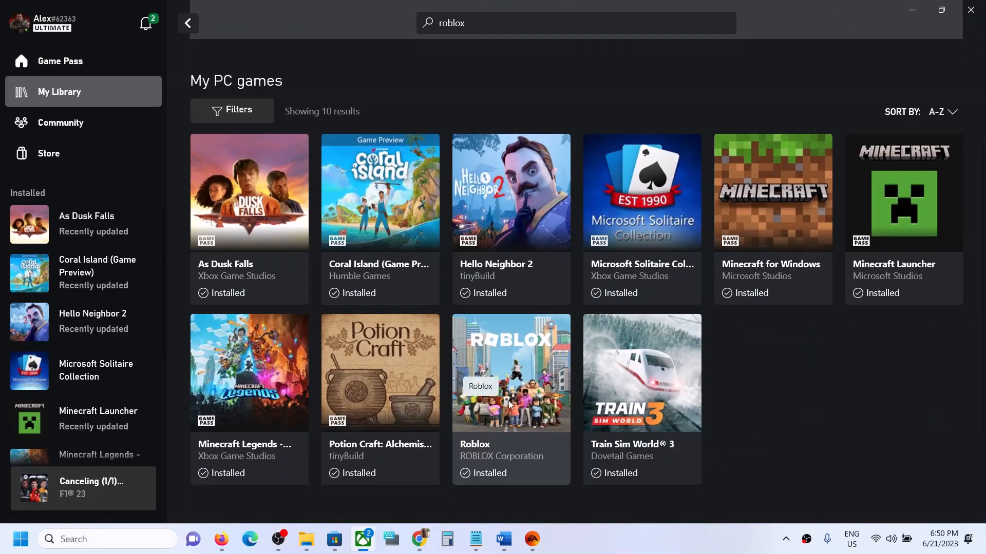
left_click(478, 25)
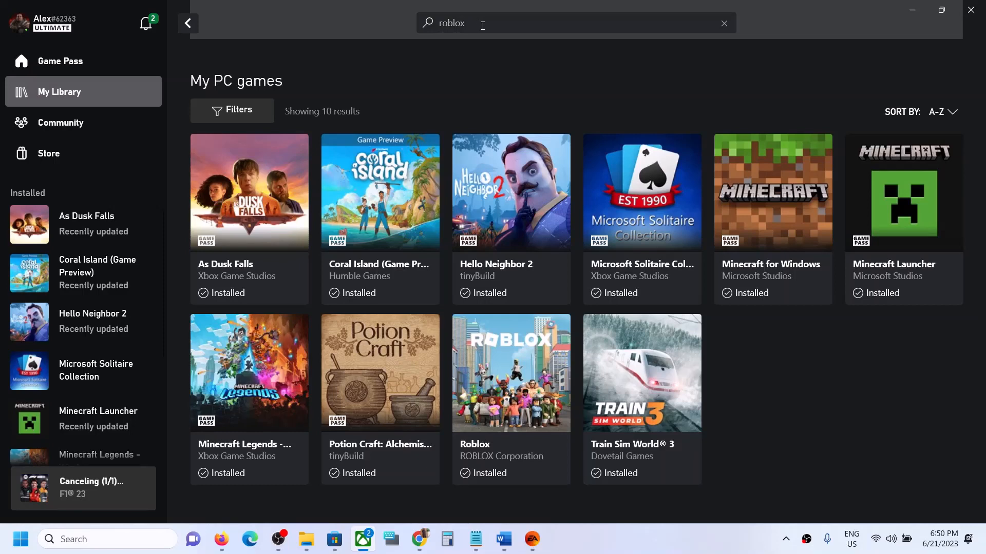
left_click(195, 27)
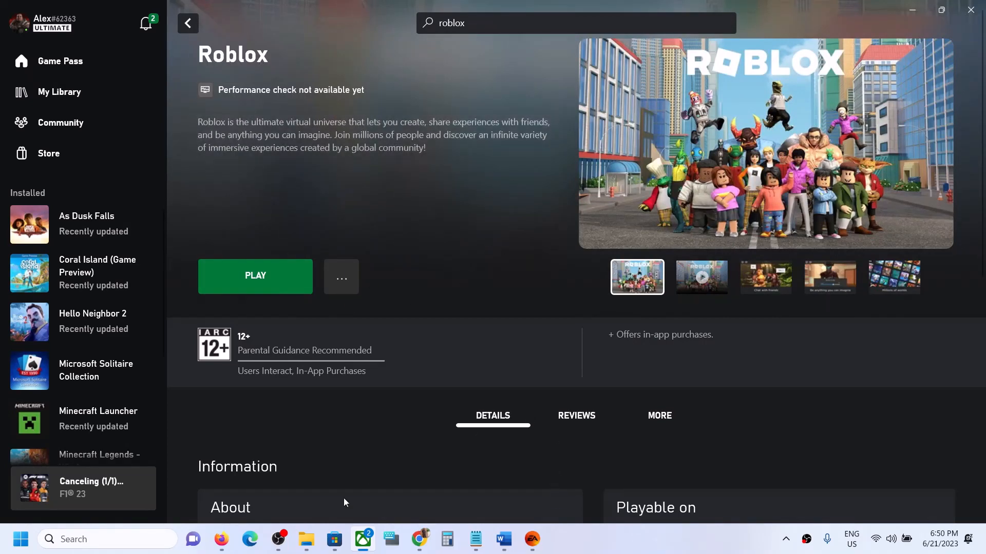
Switch to Microsoft Store, open the Roblox game page from the "roblox" search suggestions, and check the signed-in account
left_click(335, 539)
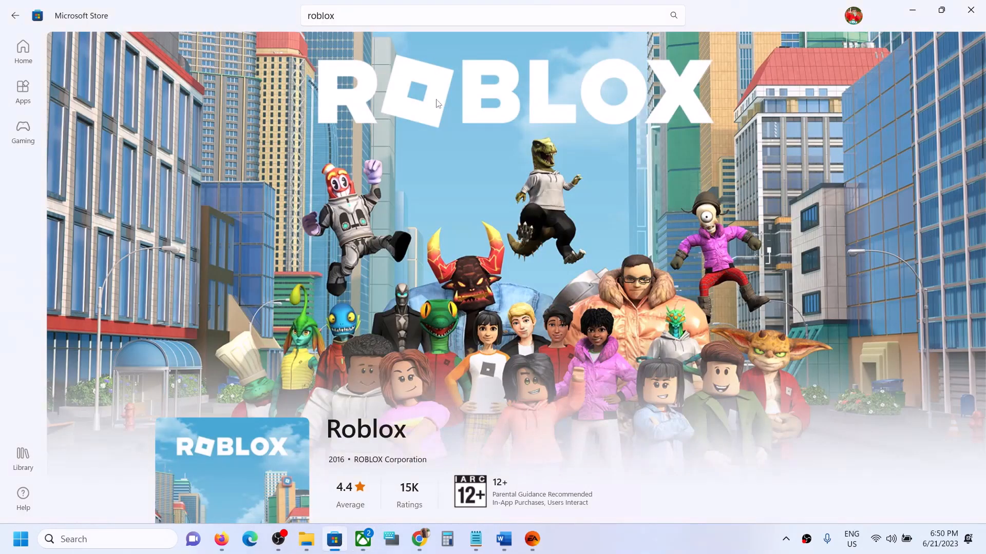
left_click(343, 14)
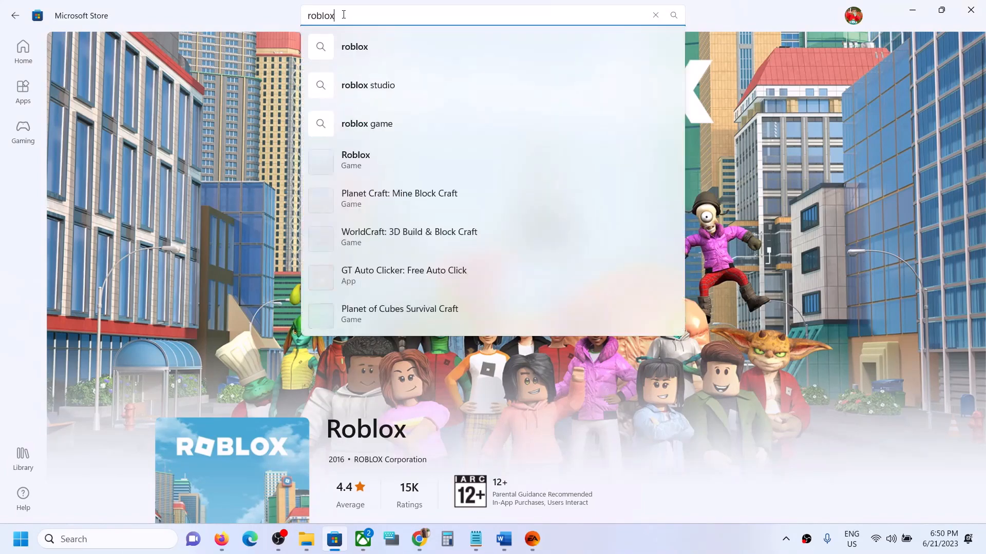
left_click(349, 163)
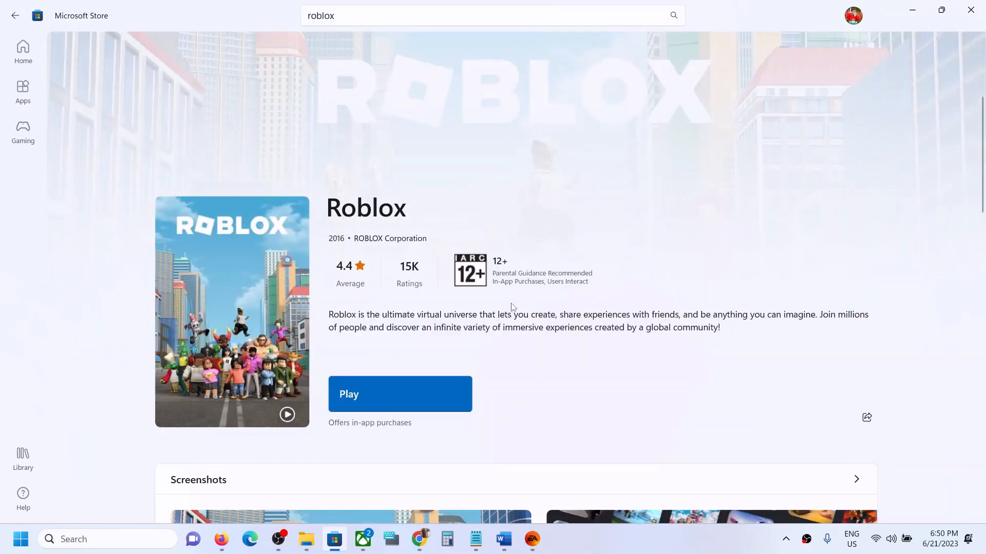
left_click(854, 15)
left_click(739, 19)
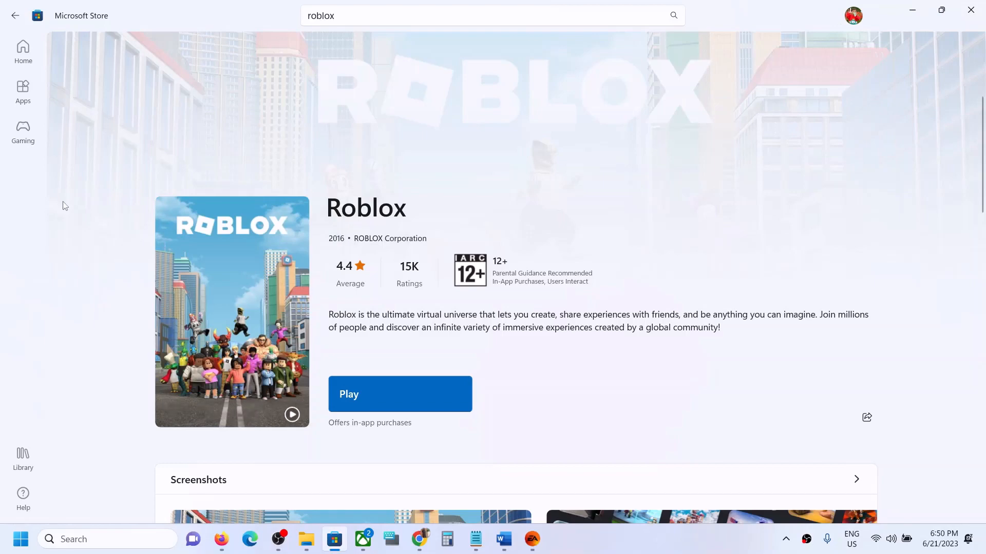
Browse the list of apps in the Microsoft Store library
left_click(33, 465)
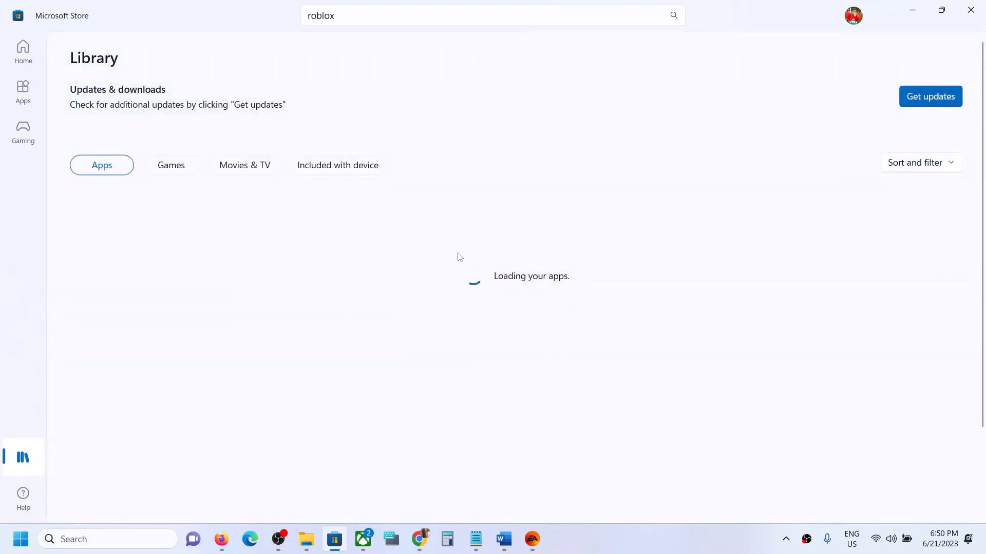
scroll(410, 270, "down", 8)
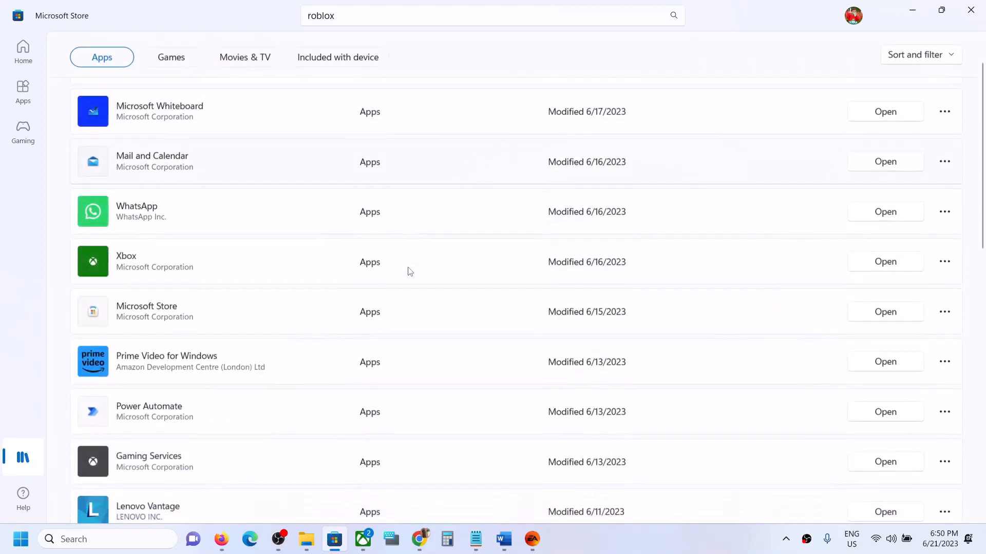
scroll(397, 334, "down", 6)
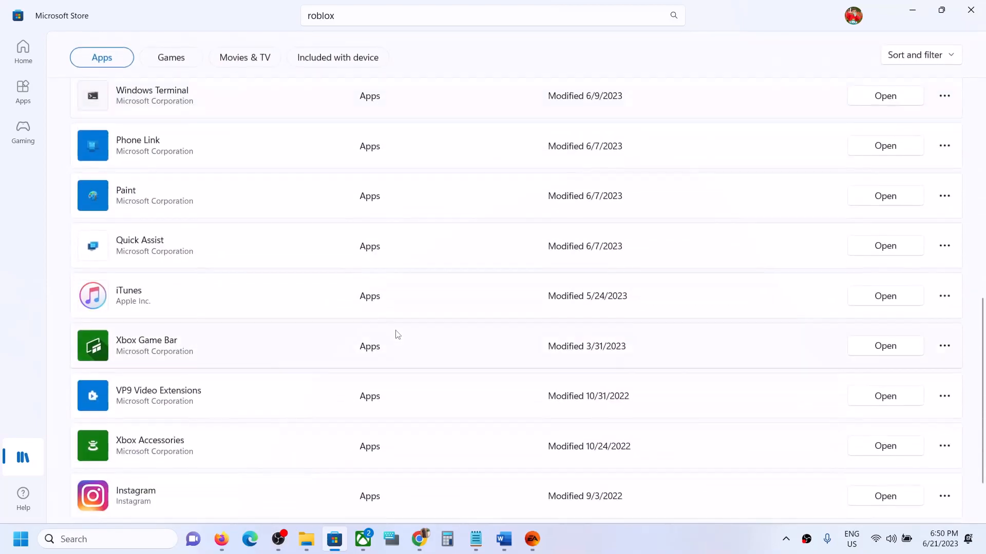
scroll(318, 297, "up", 8)
scroll(318, 297, "up", 5)
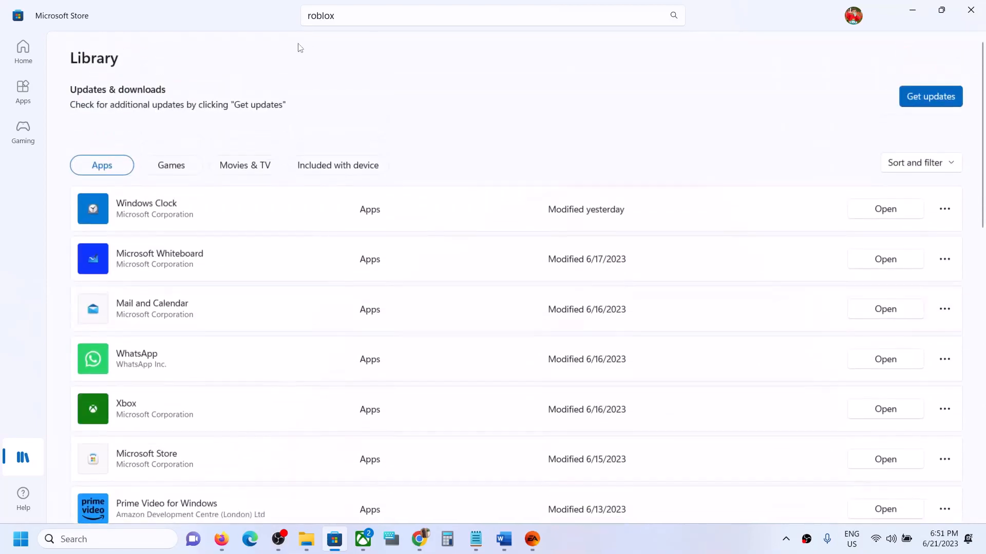
Return to the Microsoft Store home page and open the Roblox game page from the "roblox" search
left_click(38, 63)
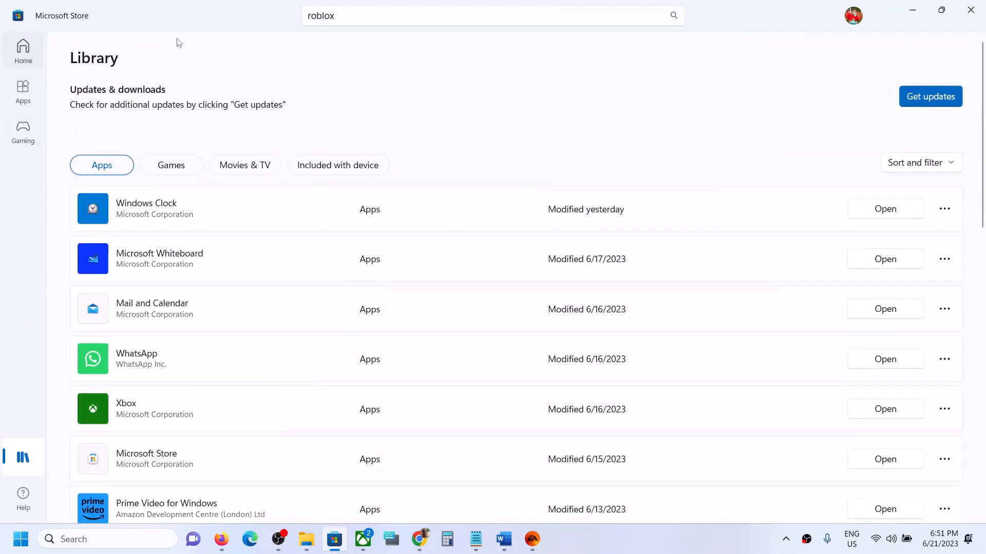
left_click(347, 14)
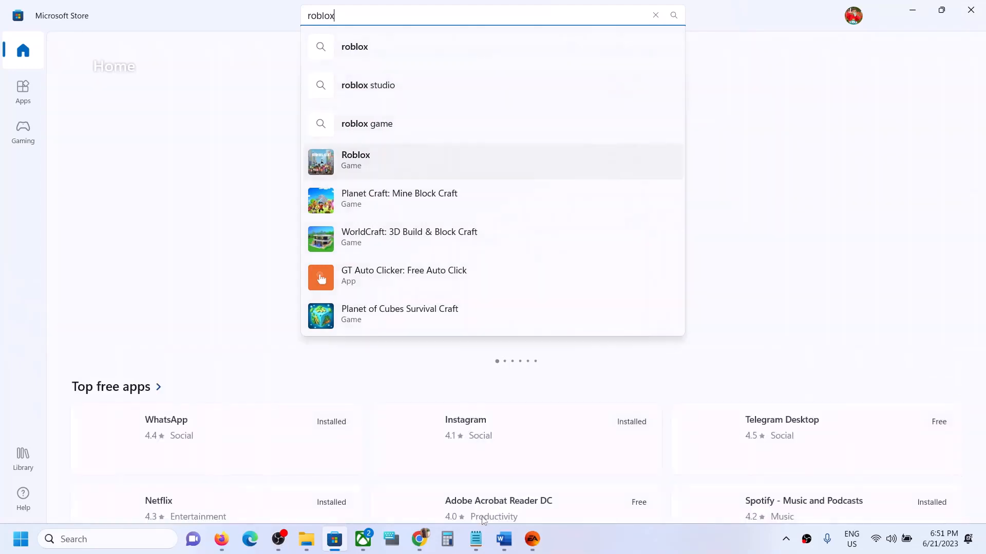
key("Return")
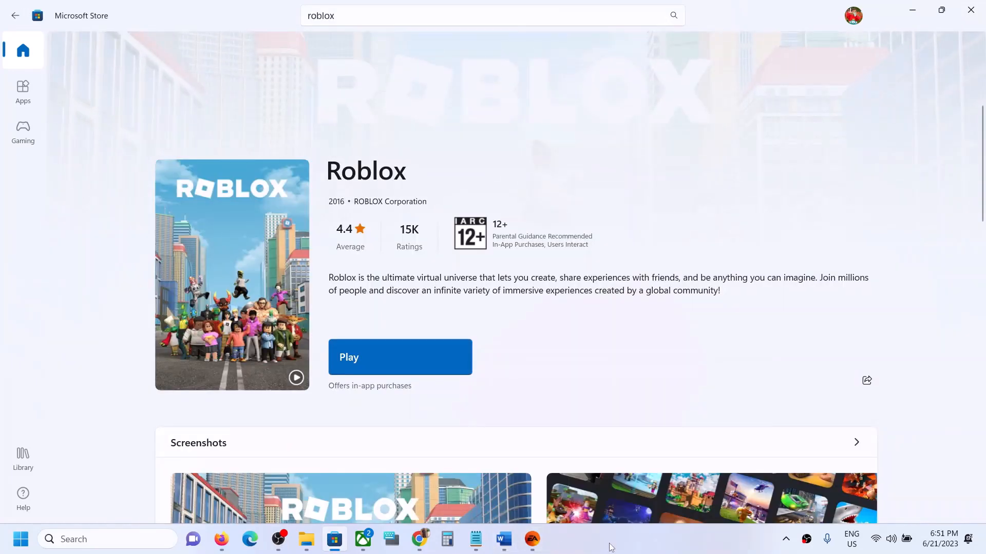
left_click(610, 548)
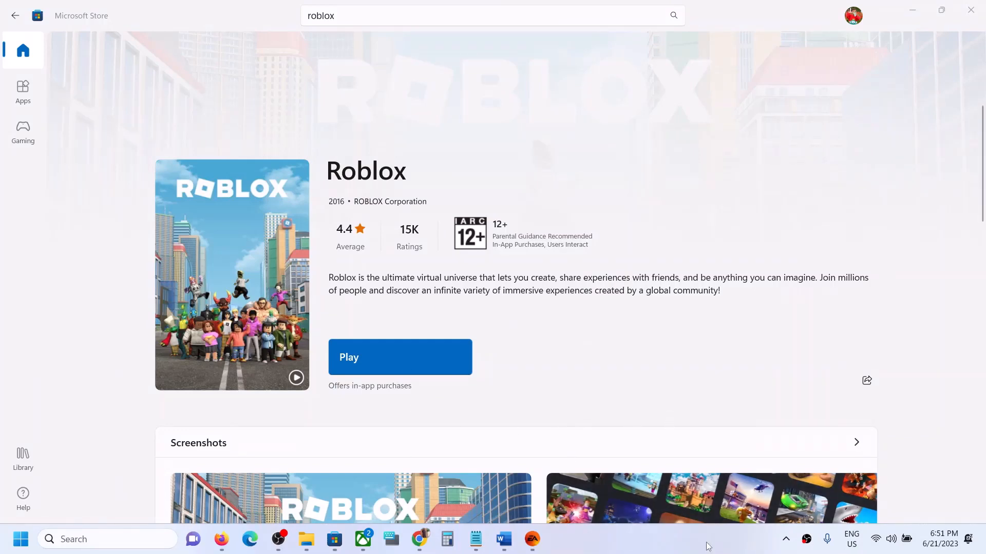
Review Step 1 in the Word document, switch to Microsoft Store, and sign out of the current account
scroll(715, 438, "up", 2)
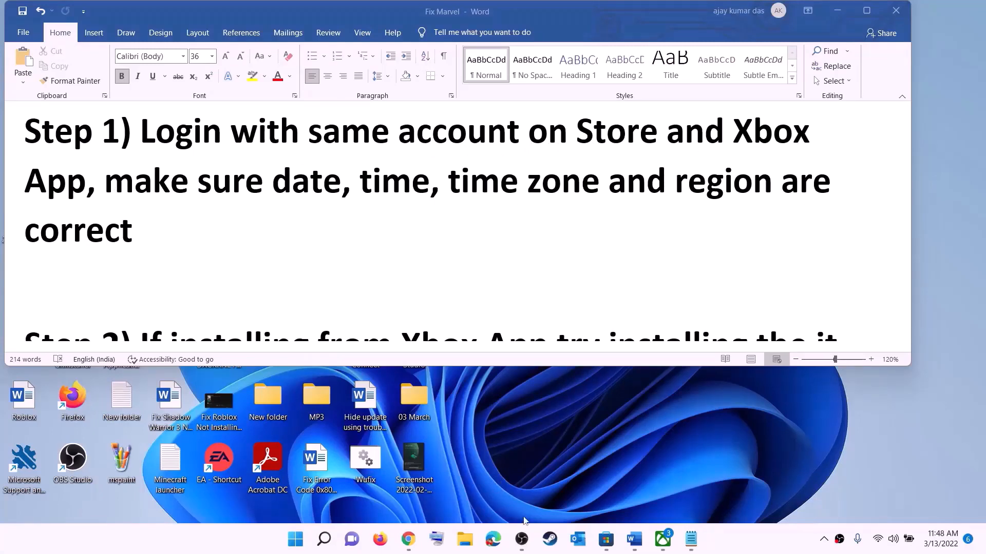
left_click(606, 540)
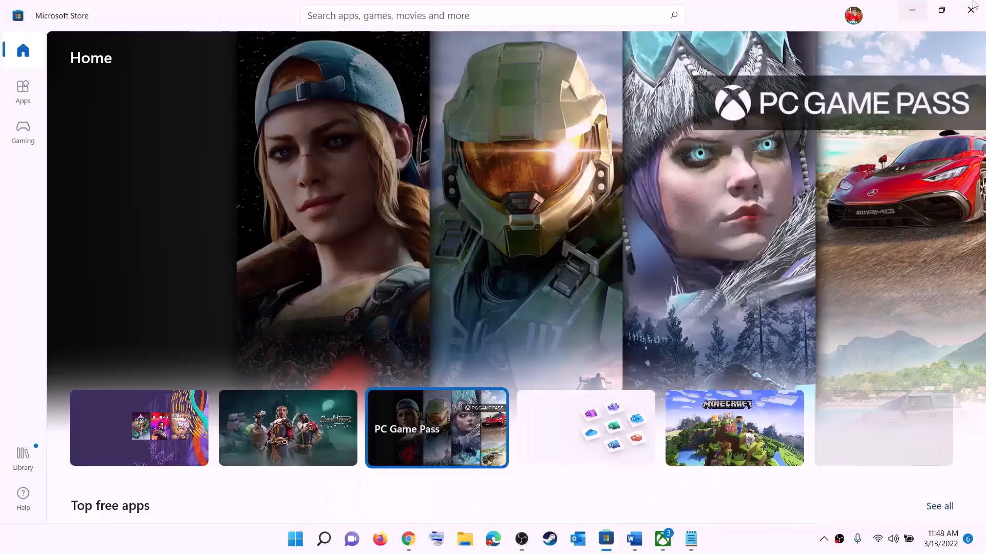
left_click(852, 17)
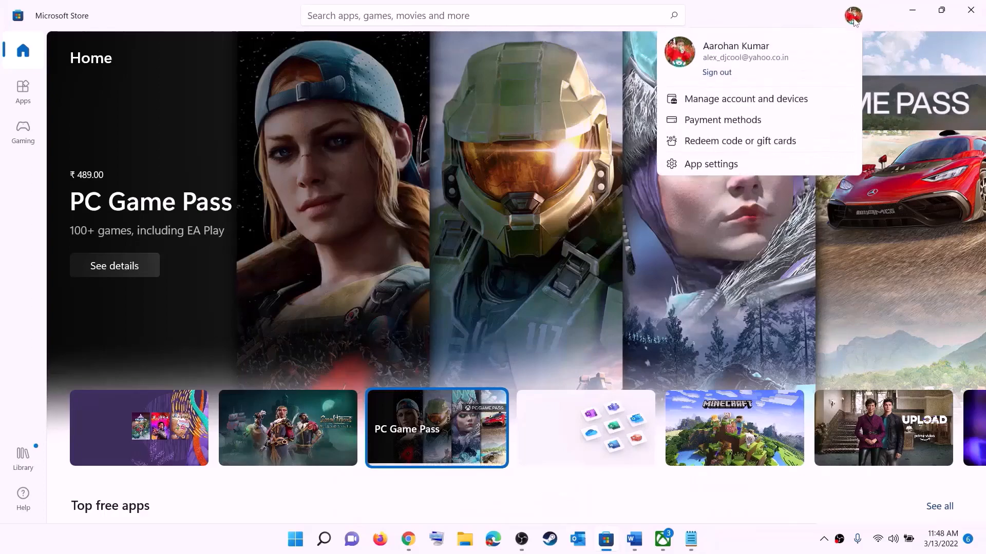
left_click(716, 75)
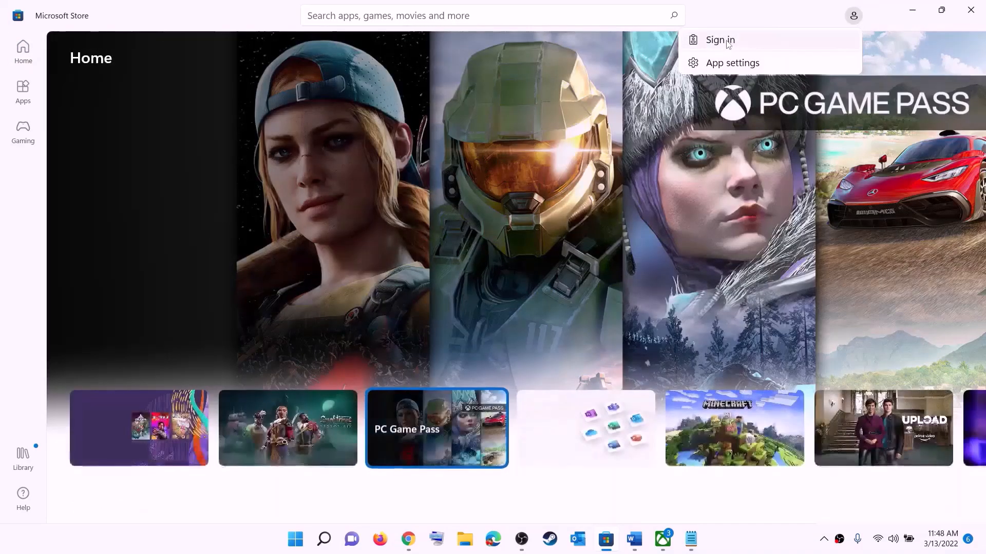
Sign in to Microsoft Store with the first listed Microsoft account and enter the account PIN to verify identity
left_click(728, 43)
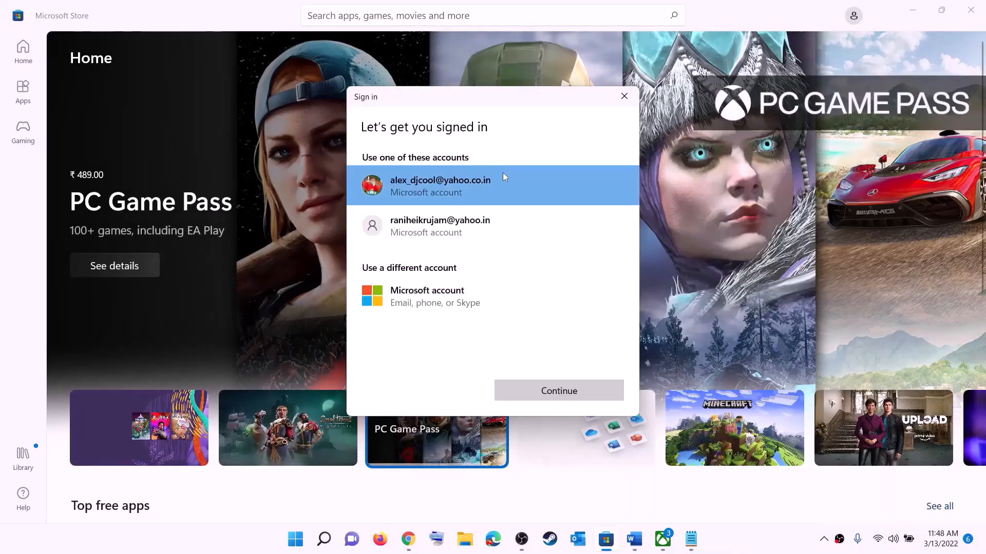
left_click(559, 390)
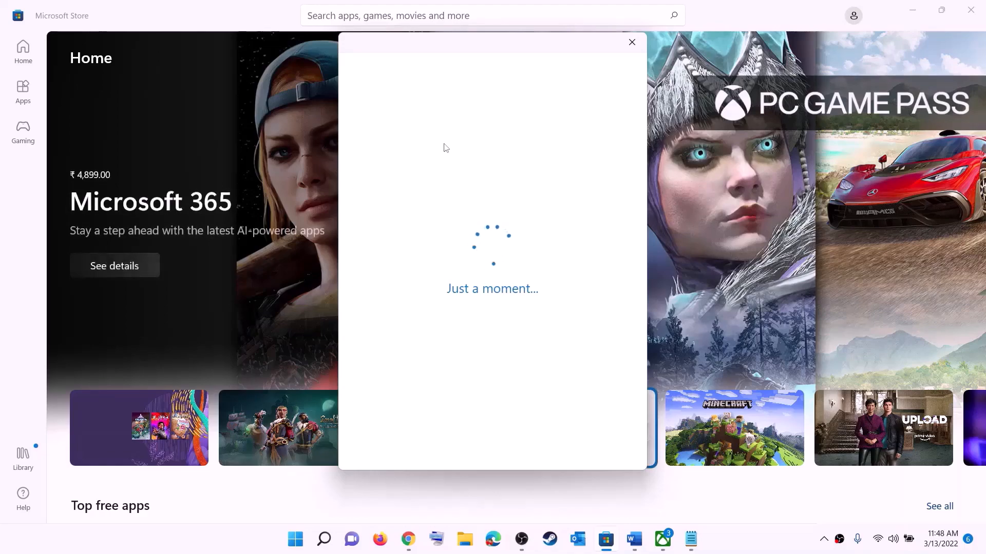
type("••")
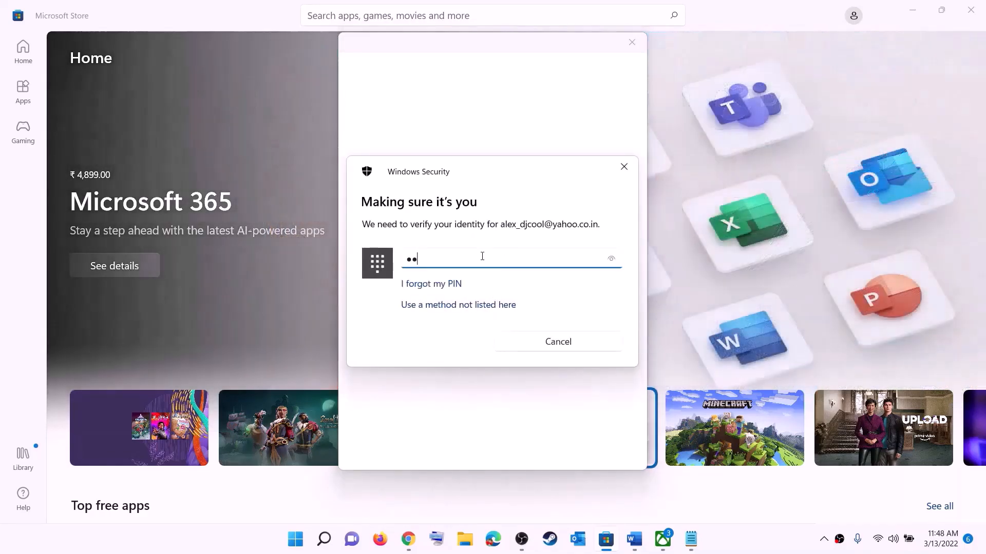
type("••")
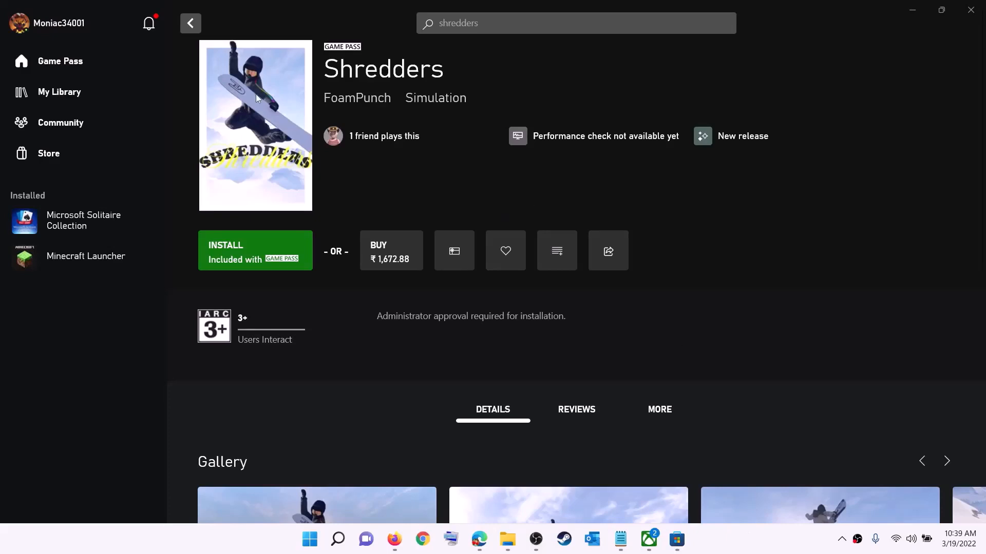
Sign out of the current account in the Xbox app and start signing in again
left_click(59, 28)
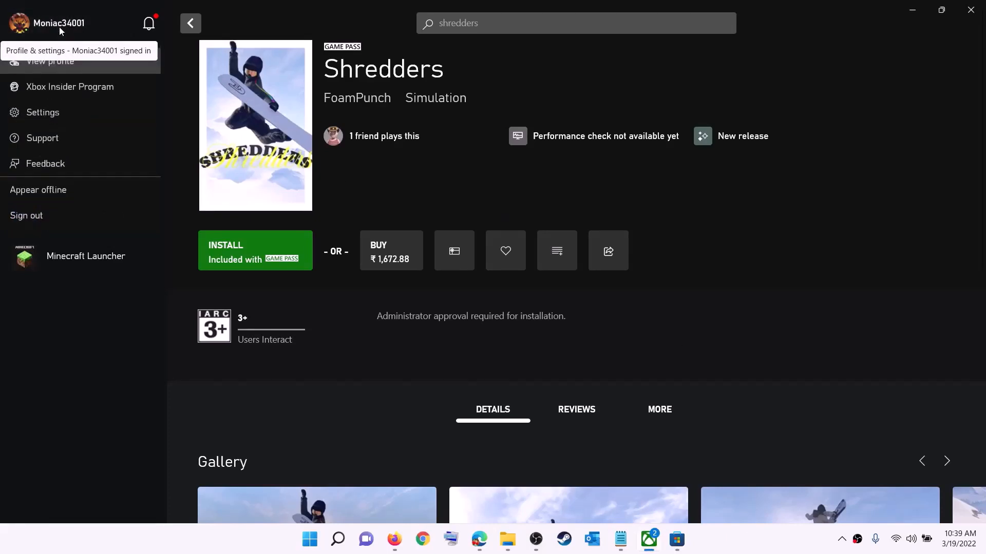
left_click(54, 218)
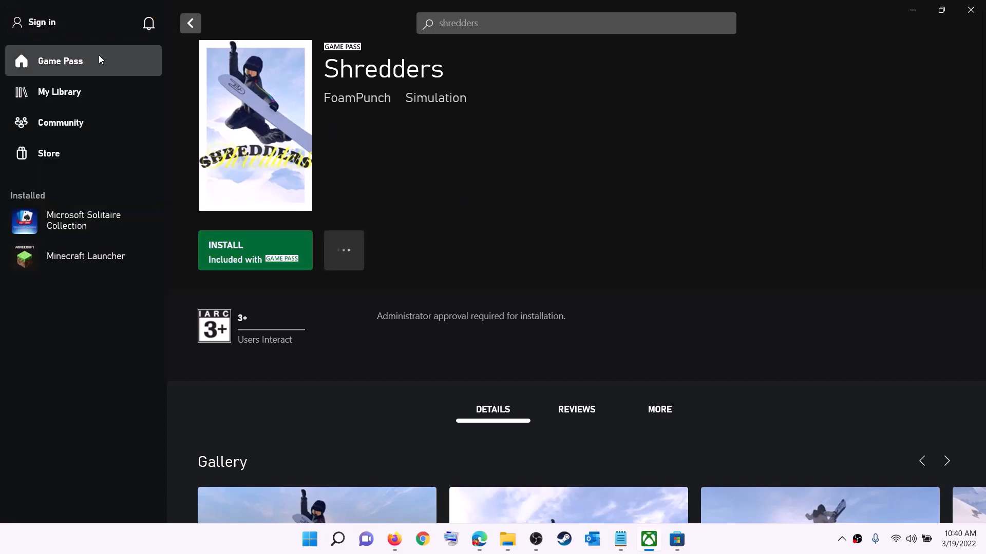
left_click(46, 23)
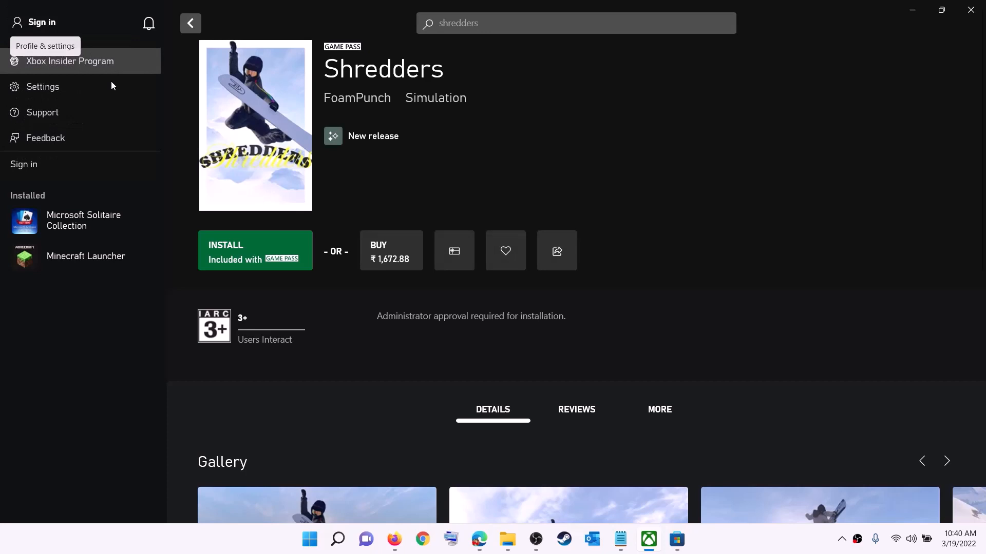
left_click(35, 165)
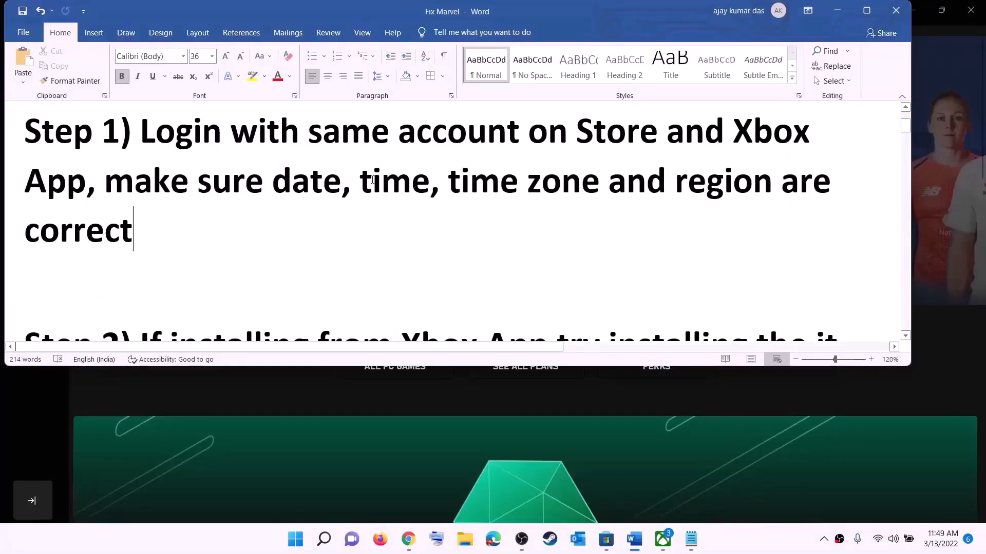
Highlight the date, time and region advice in Step 1, check the time zone in Windows date and time settings, and synchronize the clock
left_click_drag(105, 180, 748, 209)
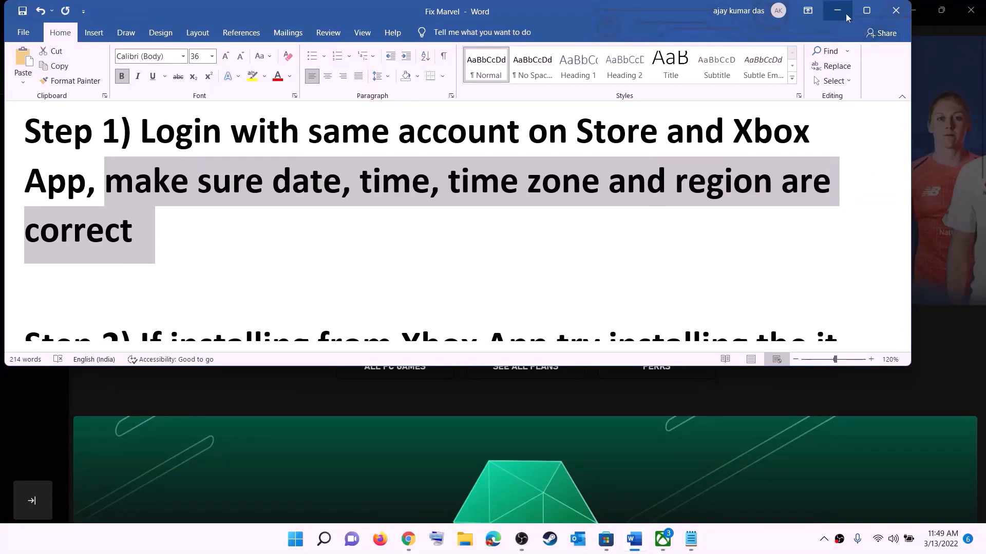
left_click(838, 10)
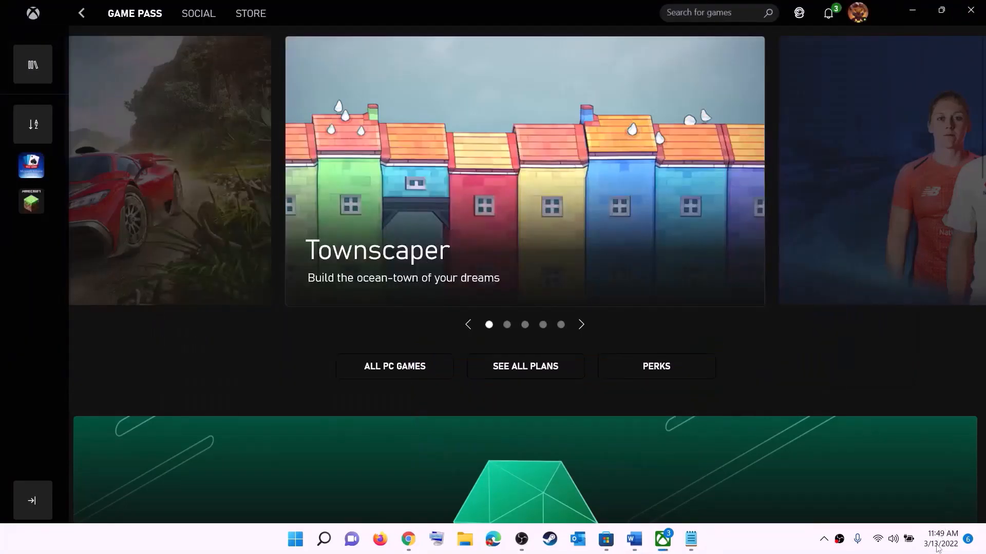
right_click(937, 548)
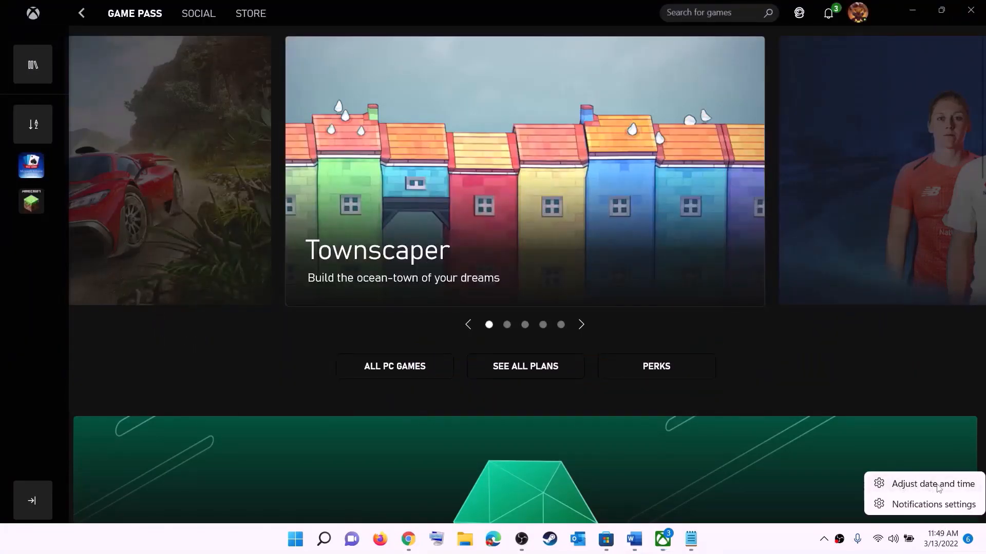
left_click(901, 490)
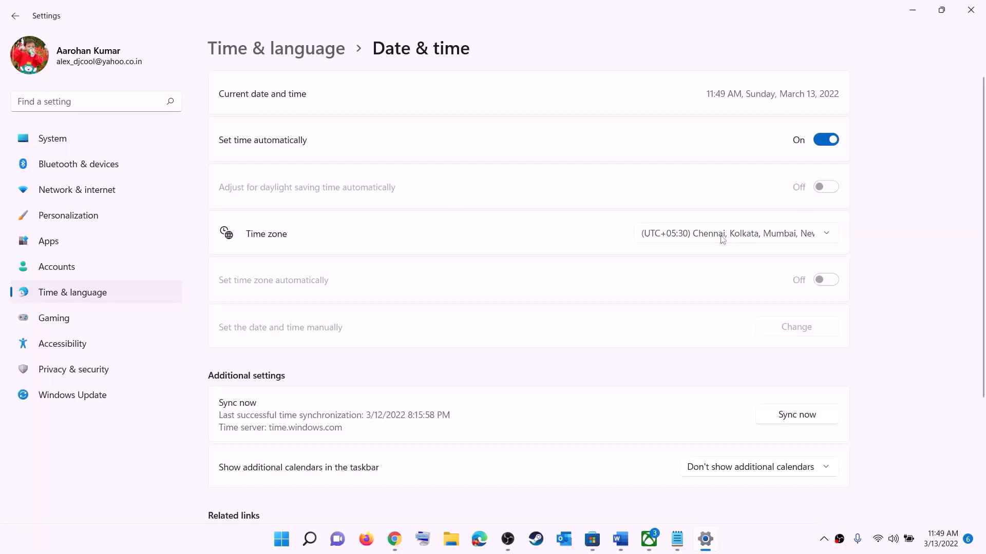
left_click(722, 235)
left_click(752, 236)
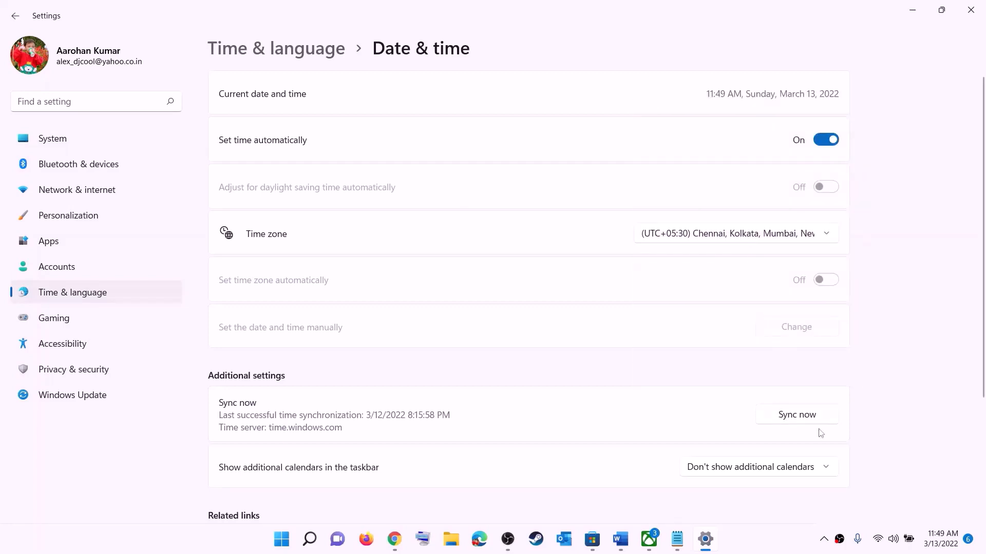
left_click(804, 417)
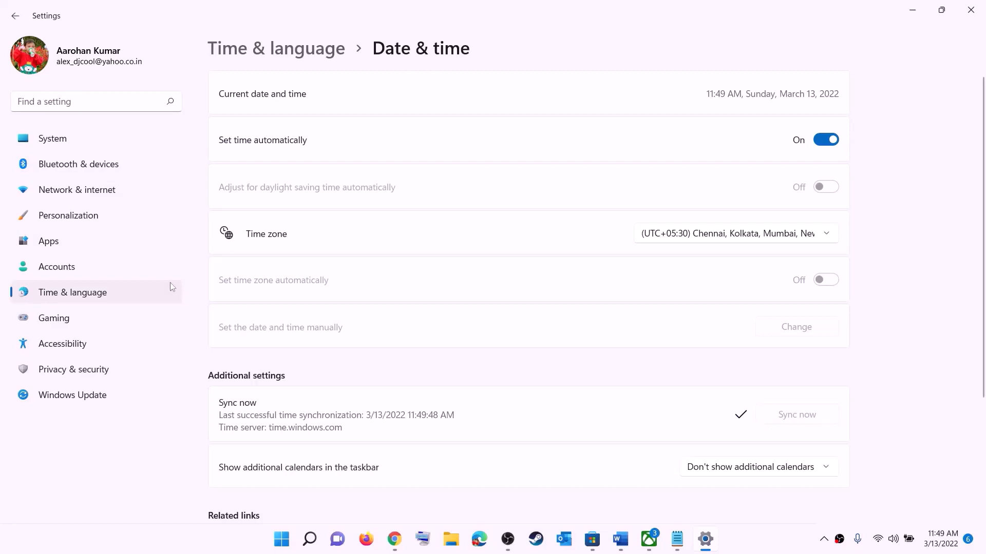
Check the country or region in the Language & region settings, and close Settings
left_click(73, 292)
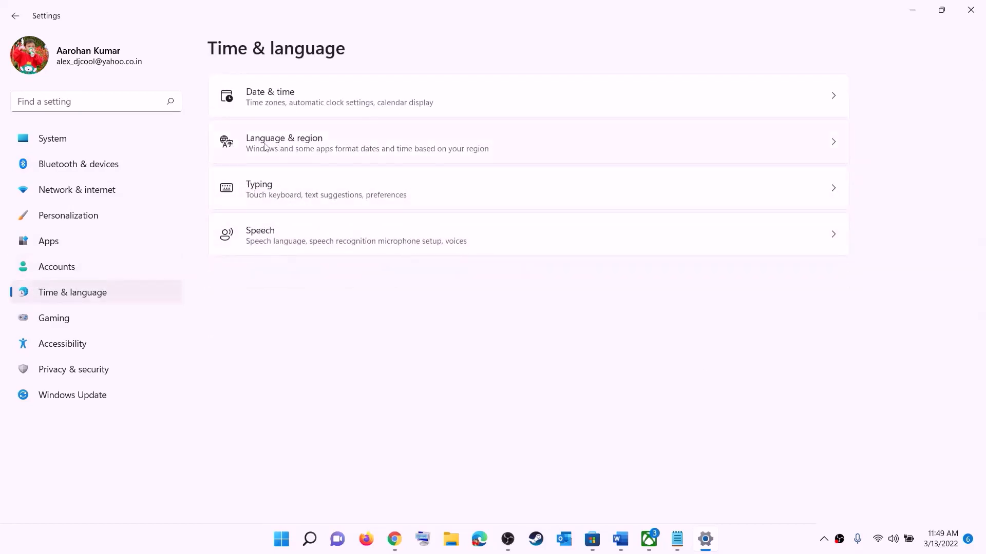
left_click(280, 156)
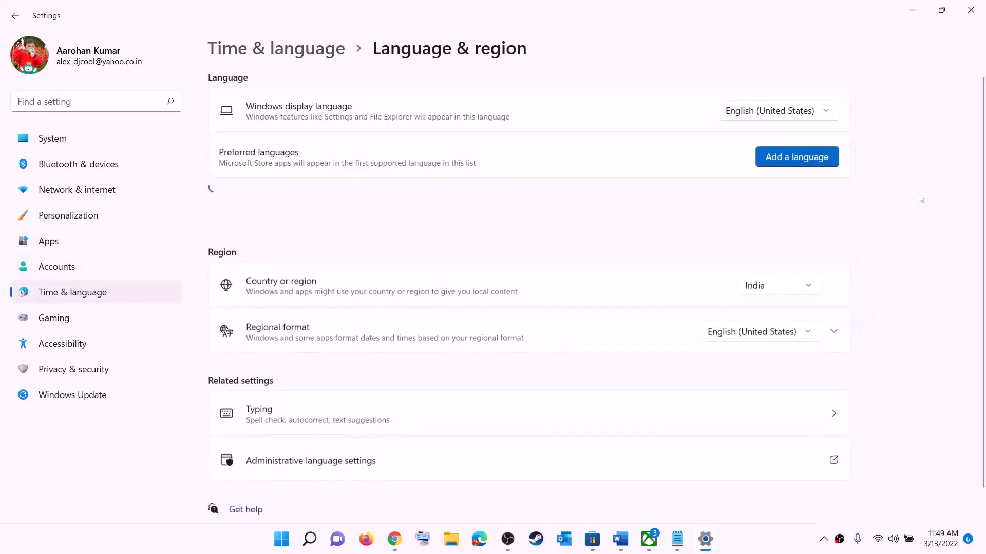
left_click(797, 291)
left_click(952, 190)
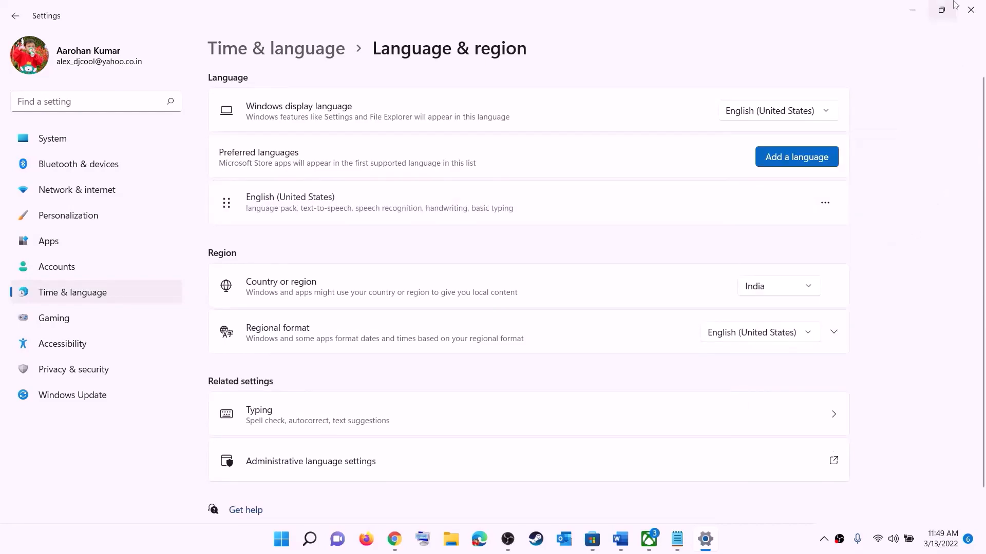
left_click(970, 10)
Switch to the Word document and highlight the Step 2 advice on installing from the Microsoft Store library
left_click(663, 511)
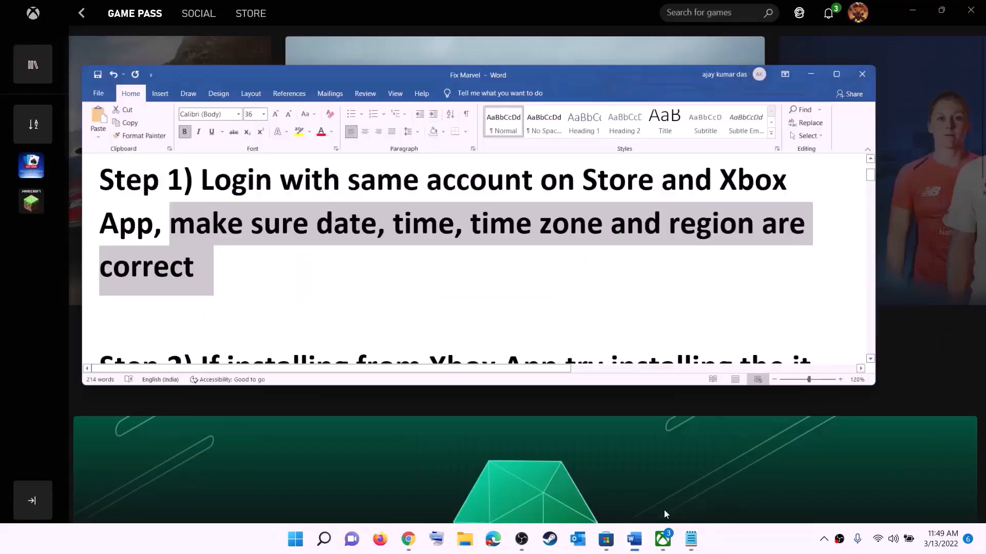
scroll(206, 229, "down", 3)
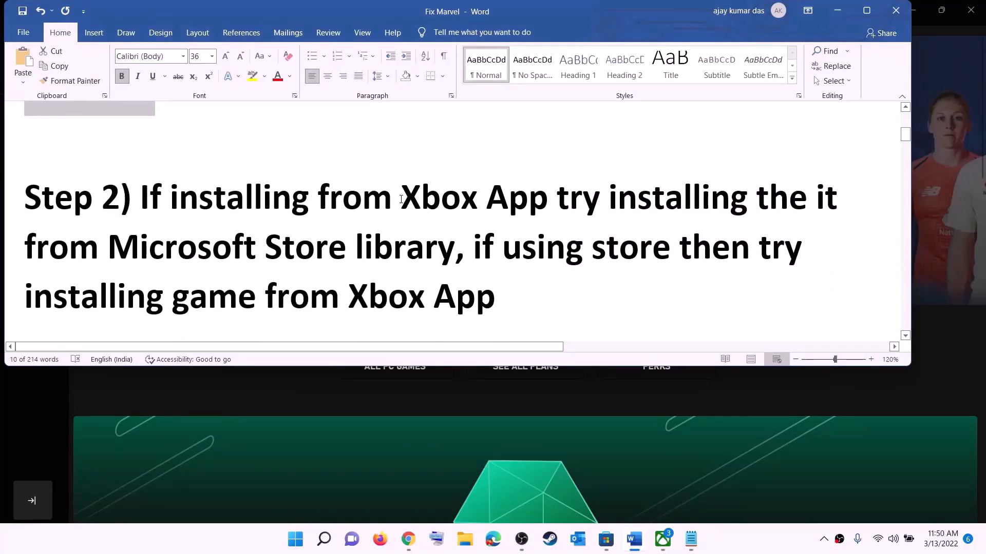
left_click_drag(402, 198, 455, 247)
left_click(606, 197)
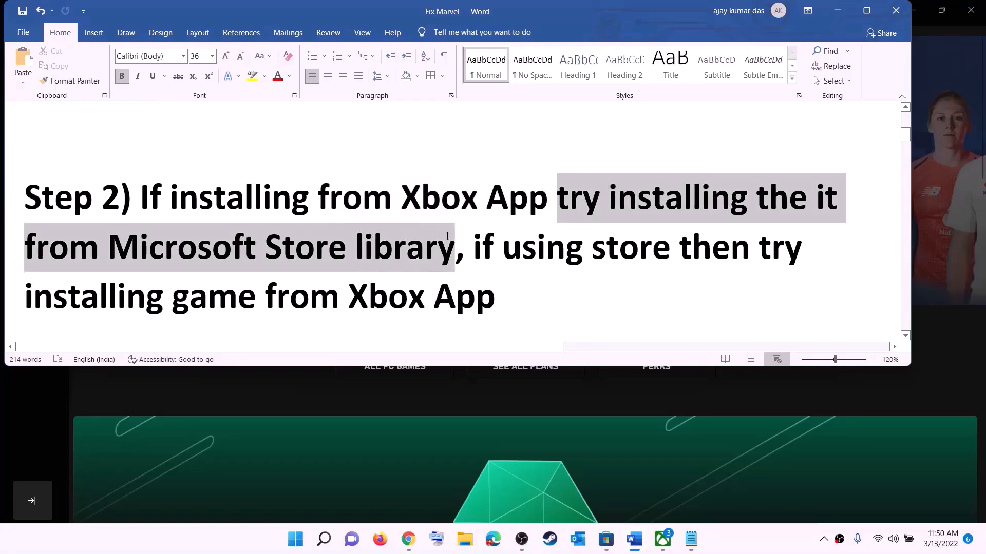
Switch to Microsoft Store and look through the apps and games listed in the library
left_click(605, 542)
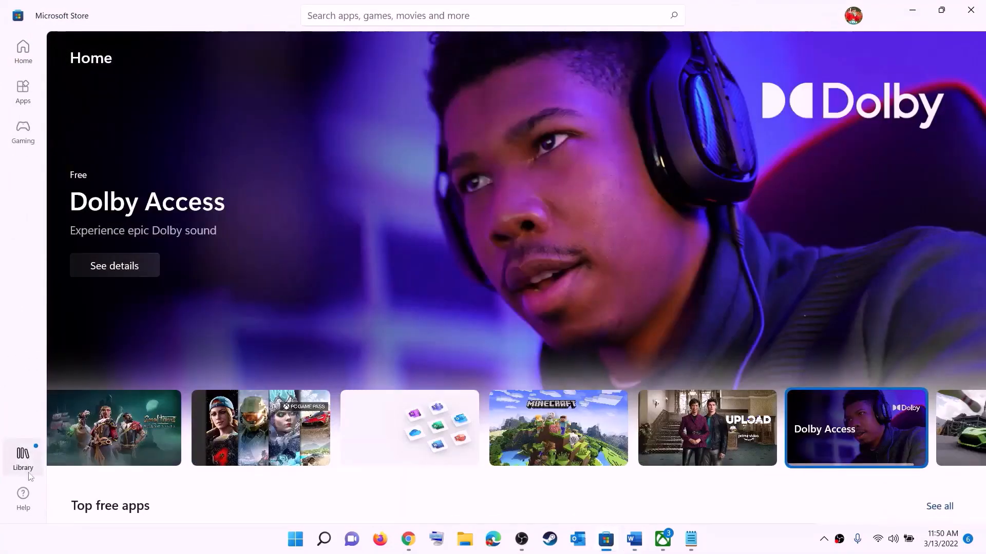
left_click(22, 463)
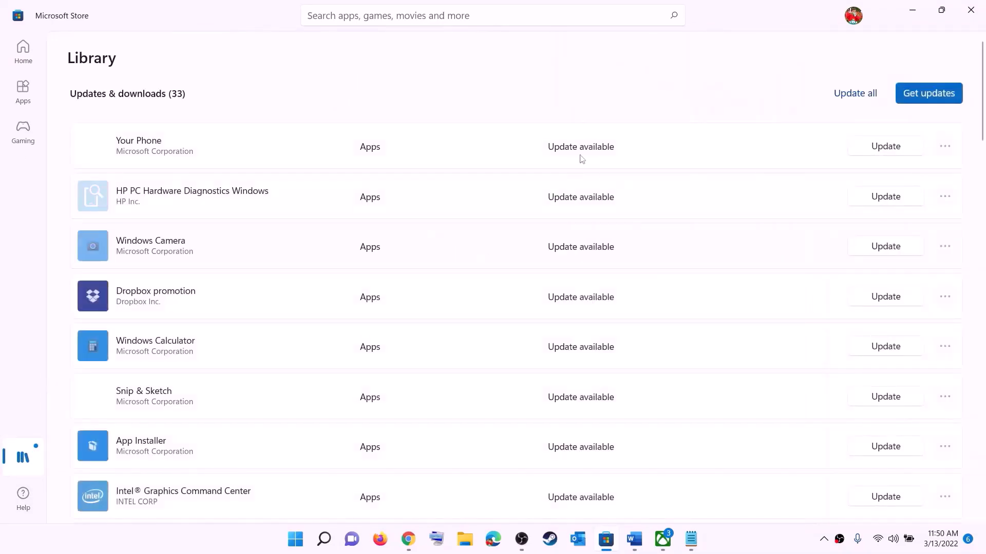
scroll(673, 323, "down", 5)
scroll(590, 370, "down", 3)
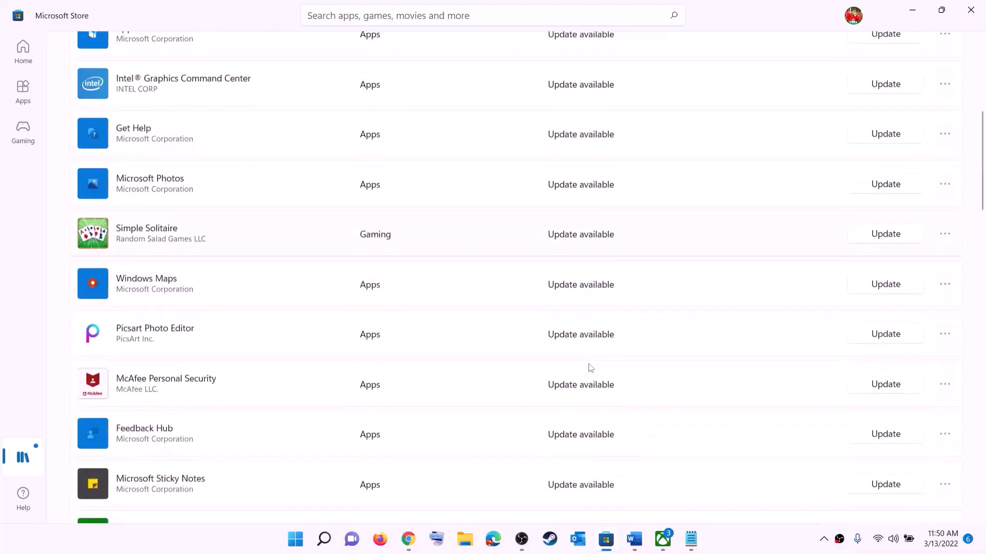
scroll(589, 416, "up", 8)
scroll(595, 359, "down", 1)
scroll(600, 354, "down", 15)
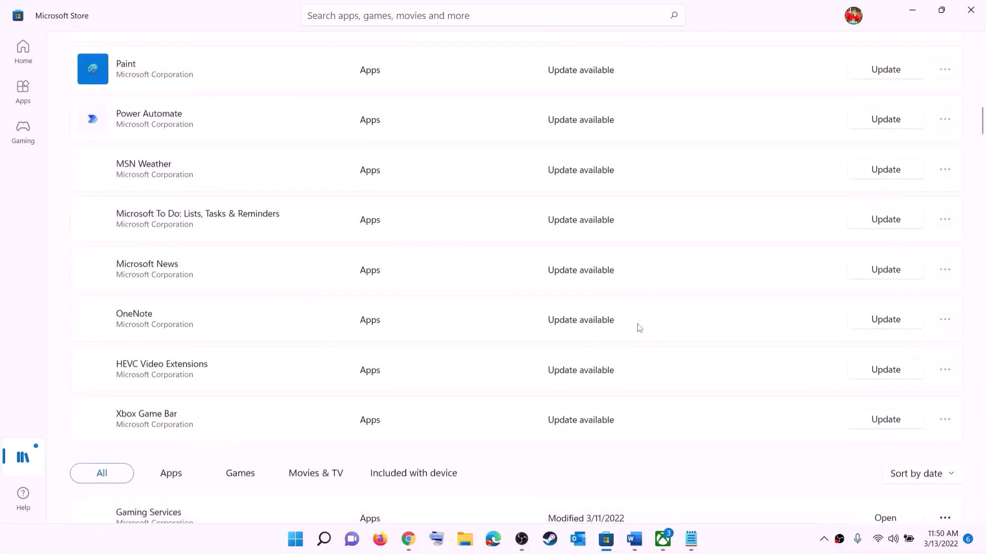
scroll(639, 328, "up", 15)
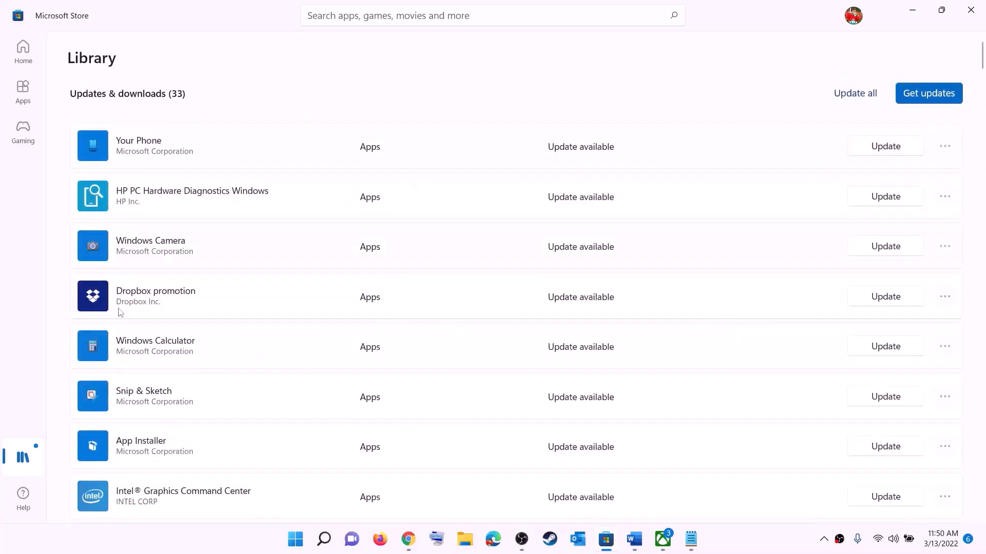
Switch to the Word document and highlight the Step 2 advice for Store users to install the game from Xbox App
left_click(634, 540)
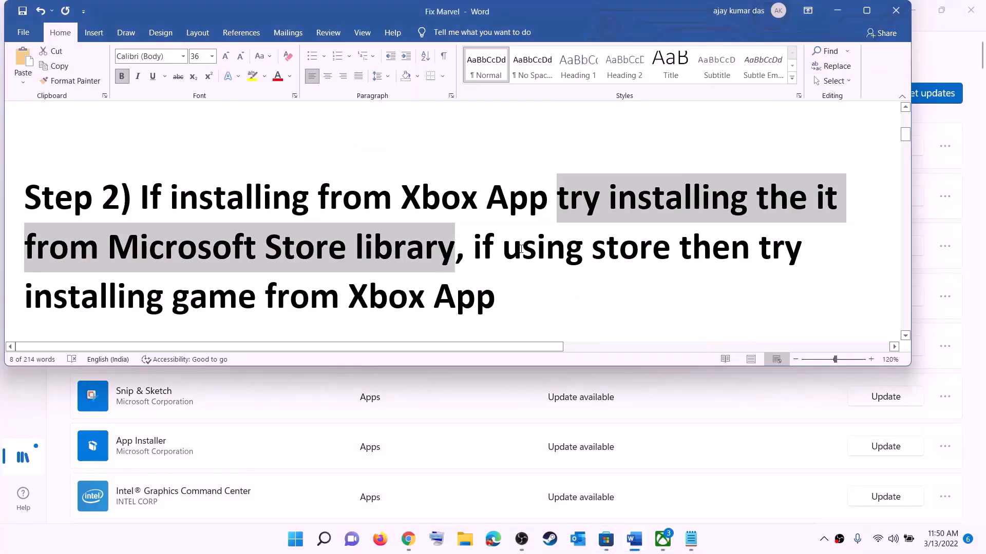
left_click_drag(503, 249, 673, 251)
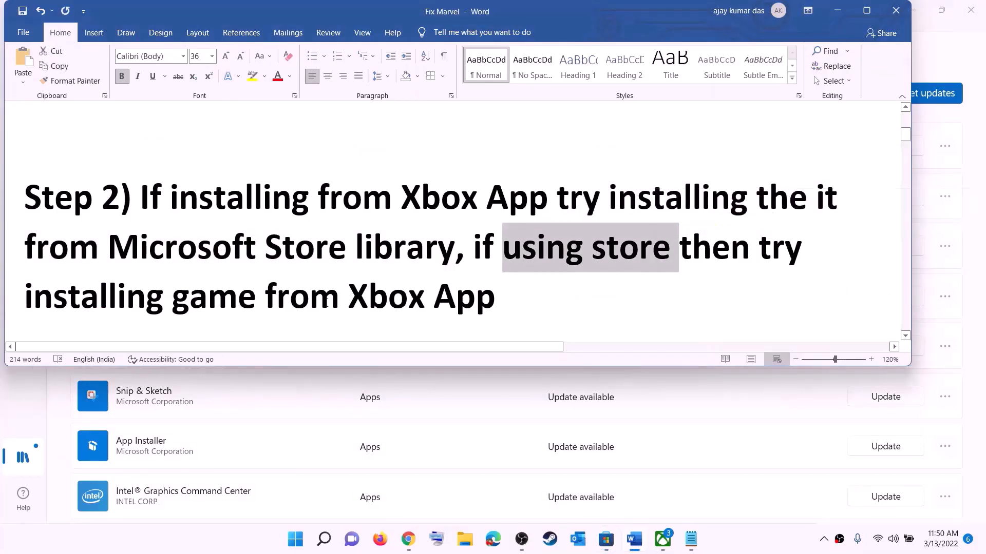
left_click_drag(28, 296, 506, 294)
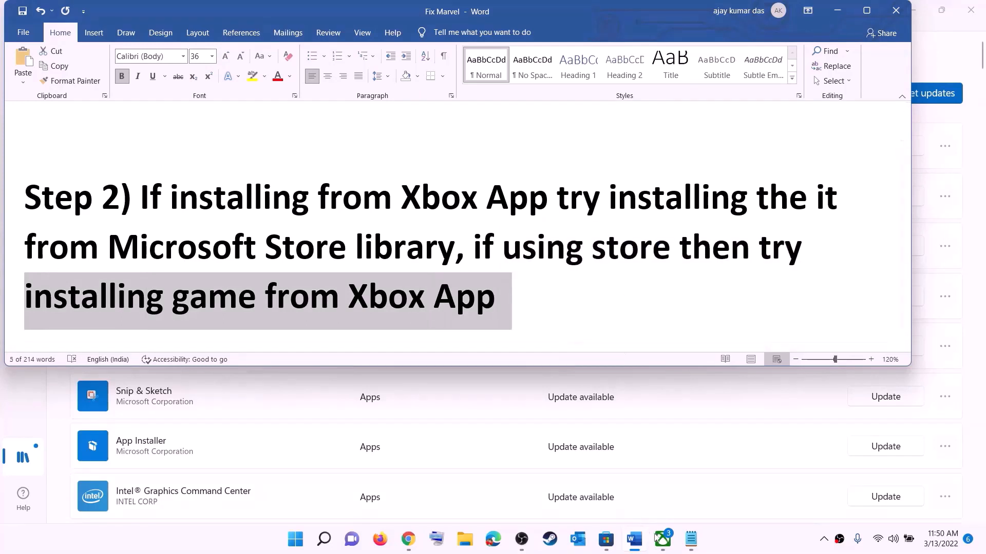
Switch to the Xbox app, show where to search for games, and minimize the app
left_click(662, 539)
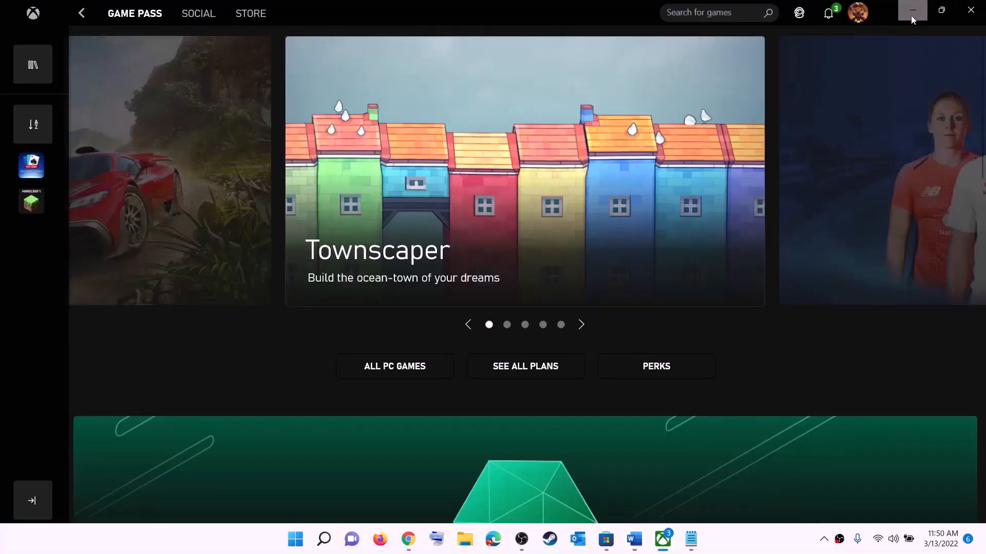
left_click(721, 8)
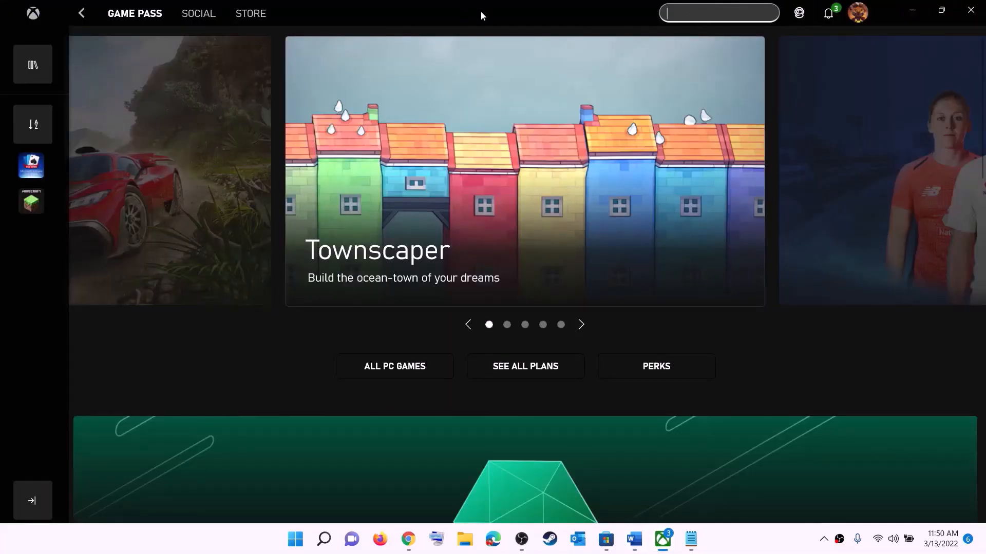
left_click(911, 11)
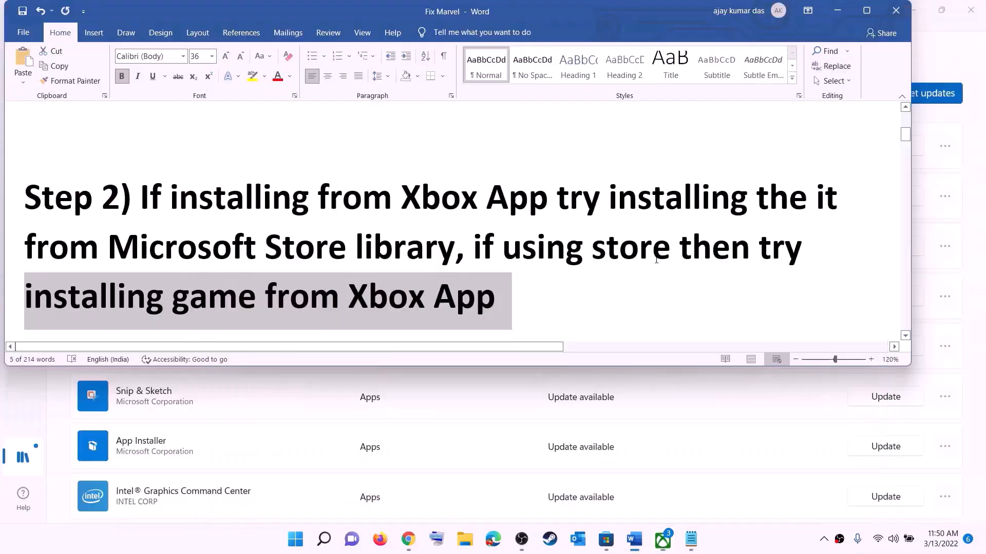
Copy the full Get-AppxPackage PowerShell command under Step 3 in the Word document
left_click(522, 248)
scroll(311, 244, "down", 5)
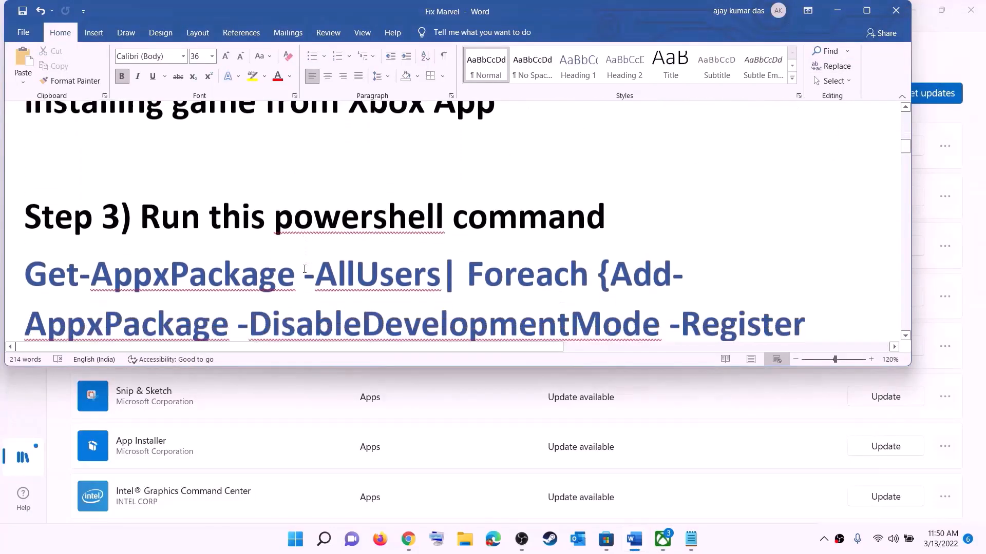
scroll(312, 244, "down", 2)
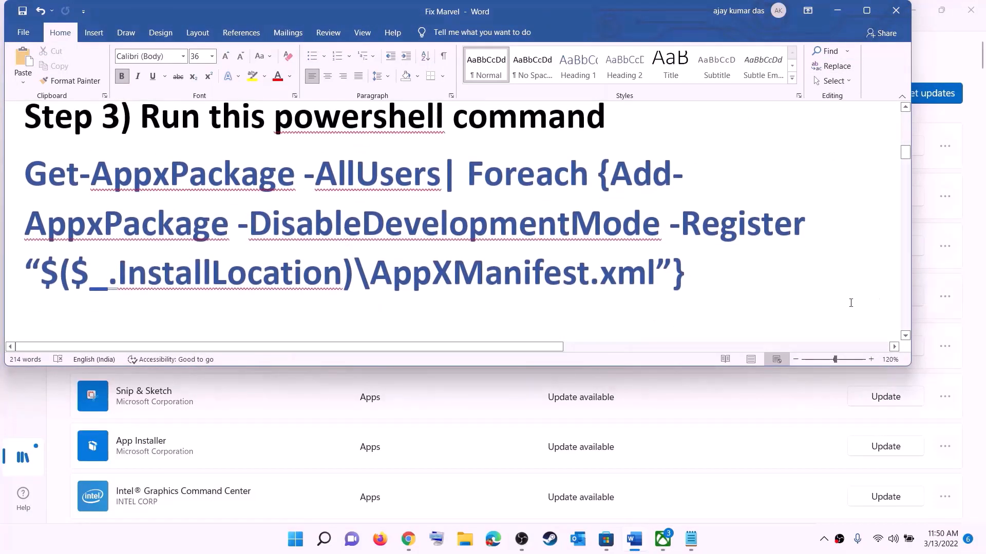
left_click_drag(686, 276, 51, 174)
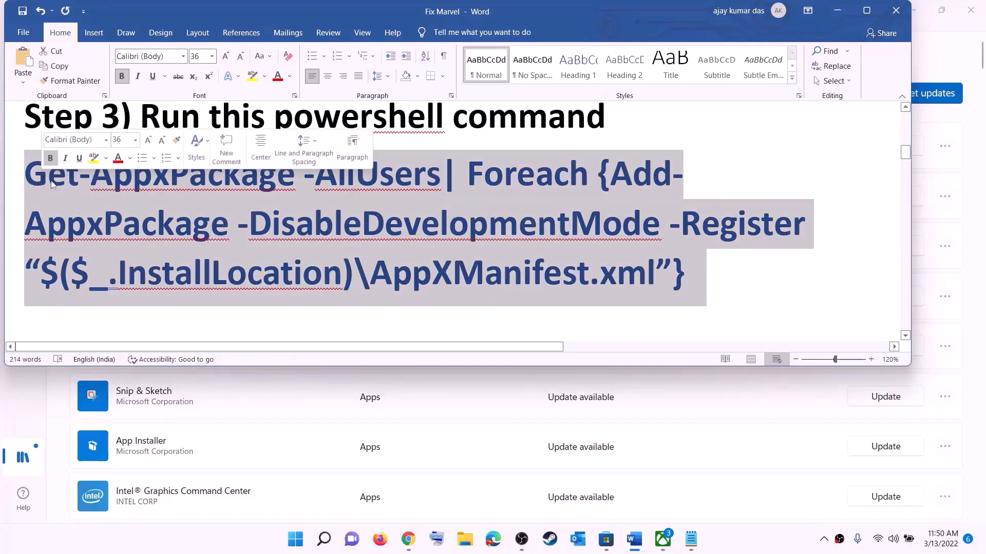
right_click(137, 202)
left_click(174, 225)
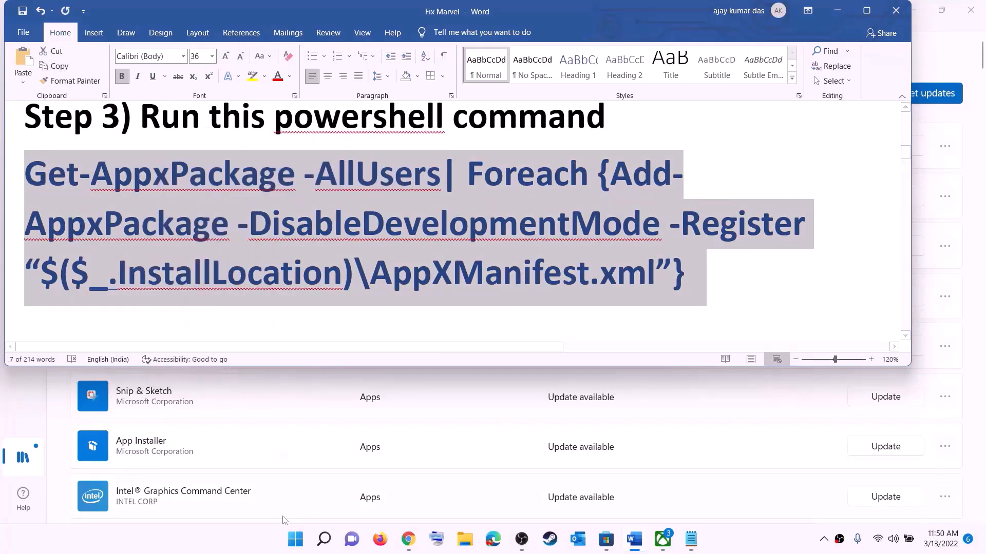
Launch Windows PowerShell as administrator and allow it to make changes to the device
left_click(295, 540)
type("powers")
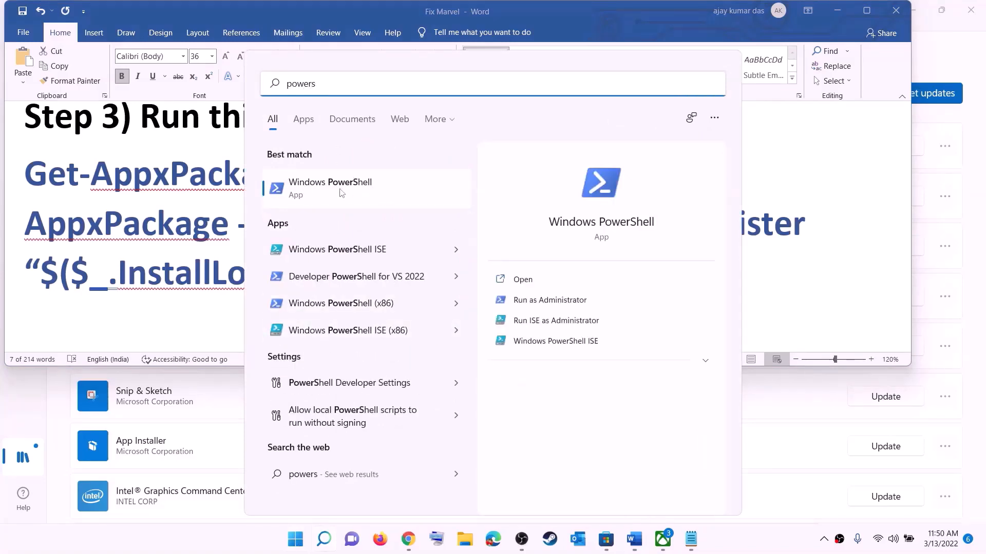
right_click(341, 193)
left_click(447, 210)
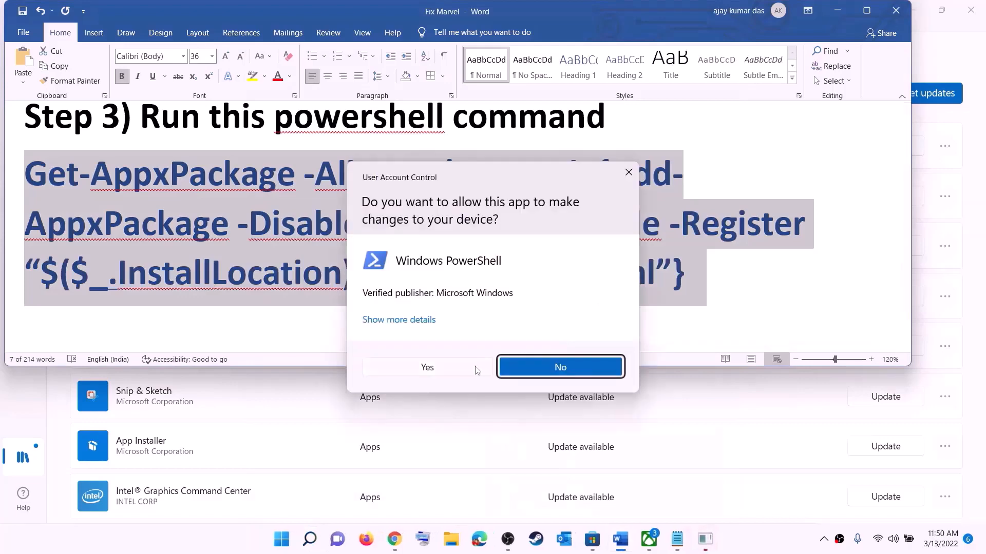
left_click(477, 369)
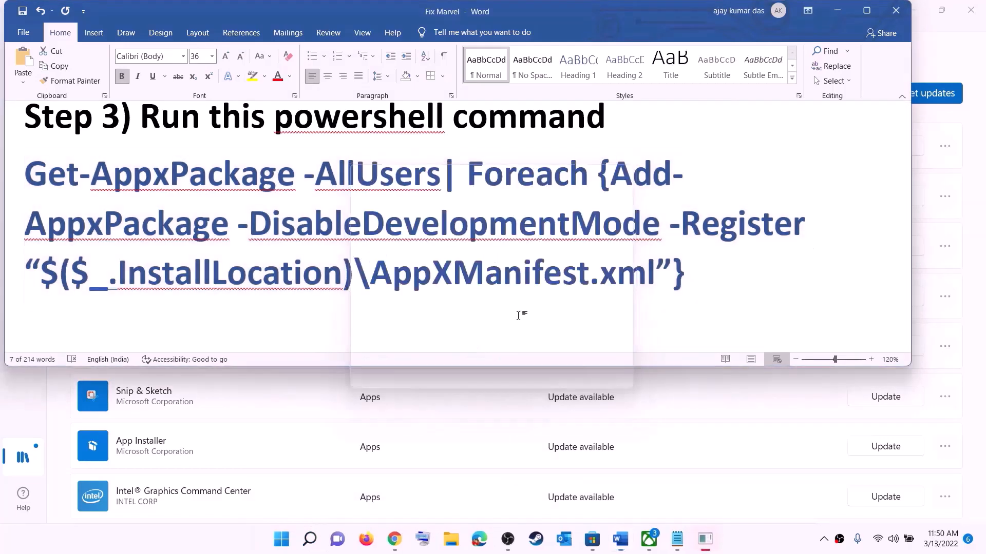
Paste and run the copied Get-AppxPackage command in PowerShell, and close its window once it has run
left_click_drag(305, 85, 438, 96)
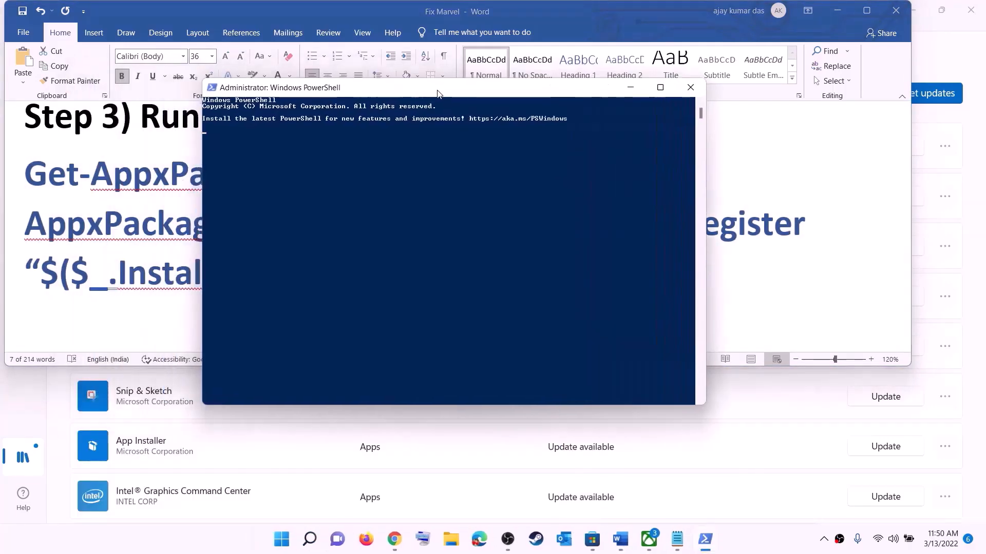
right_click(409, 200)
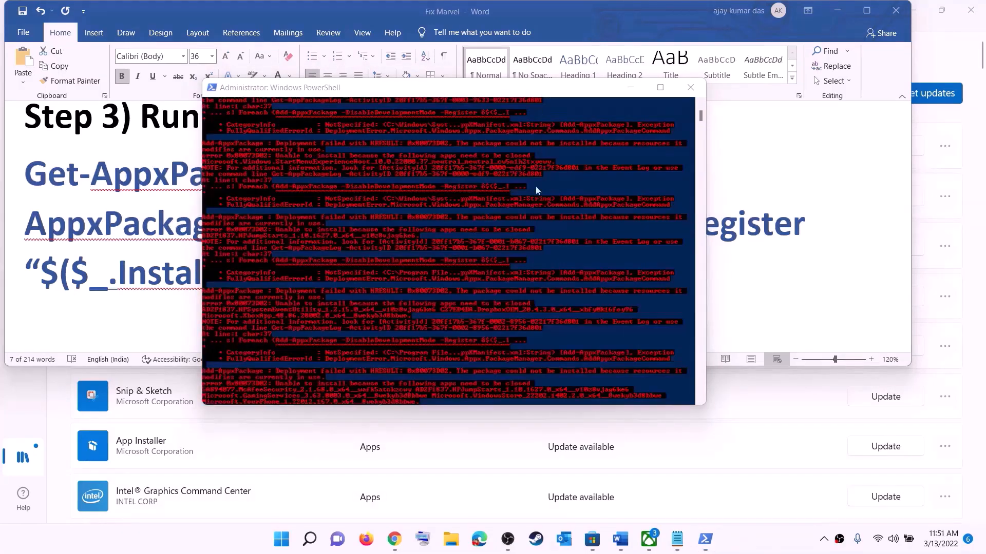
left_click(691, 87)
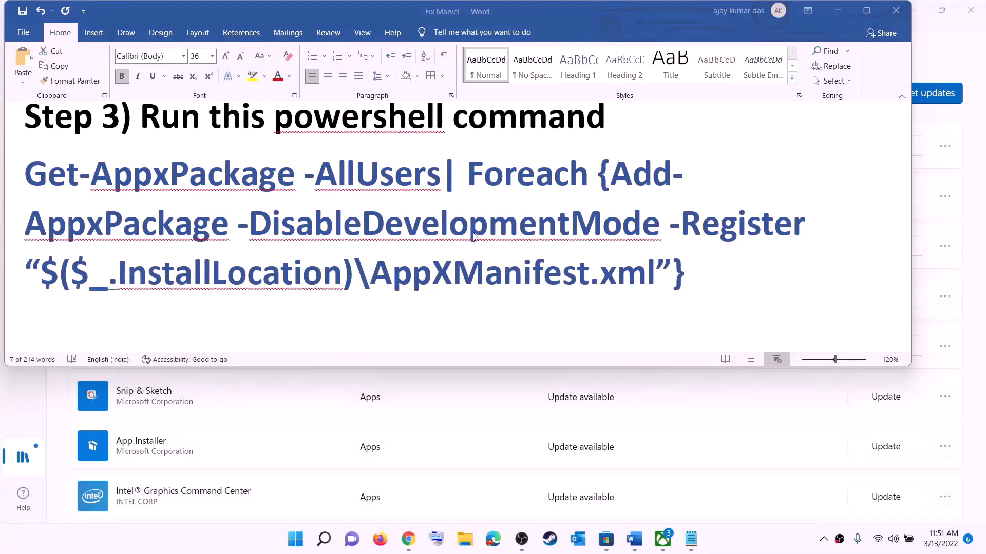
Set the Microsoft Store cache path under Step 4 in the Word document to font size 14
scroll(473, 236, "down", 5)
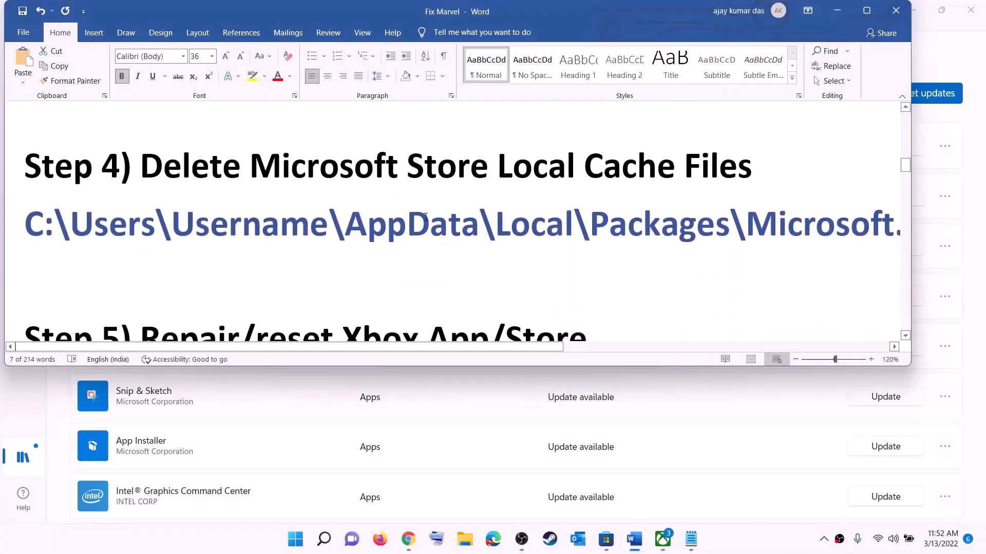
scroll(425, 217, "up", 1)
triple_click(489, 265)
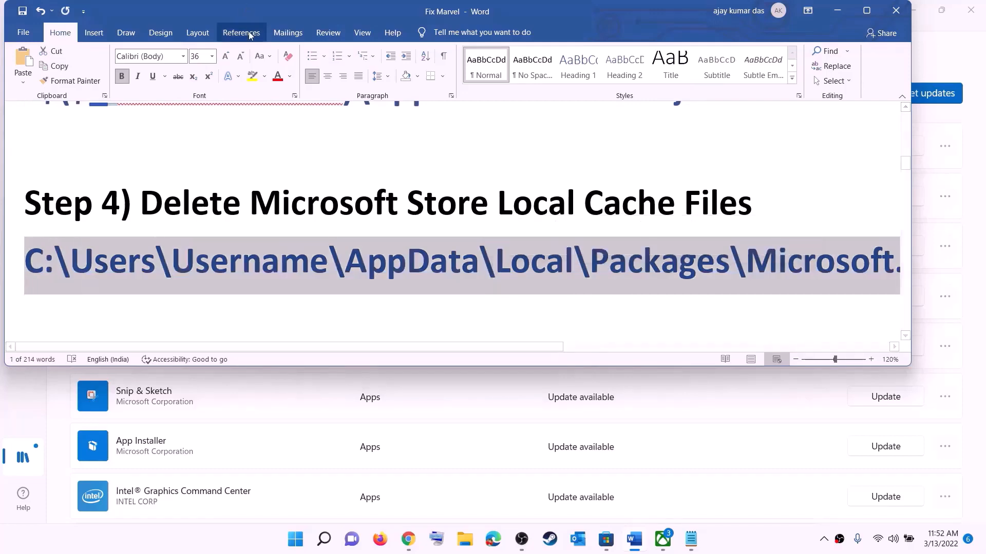
left_click(213, 57)
left_click(195, 132)
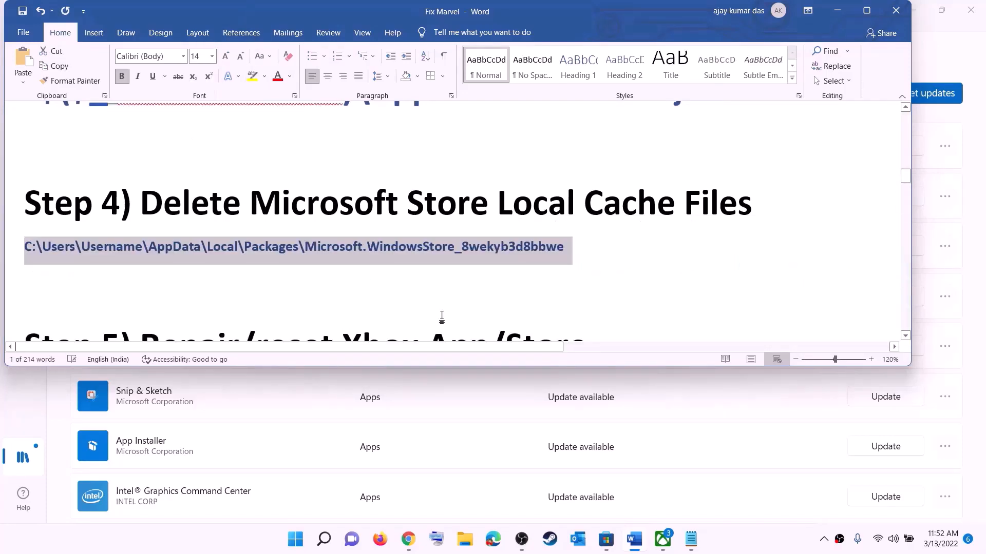
left_click(486, 247)
Switch to File Explorer and open the current user's profile folder under C:\Users
key("super+e")
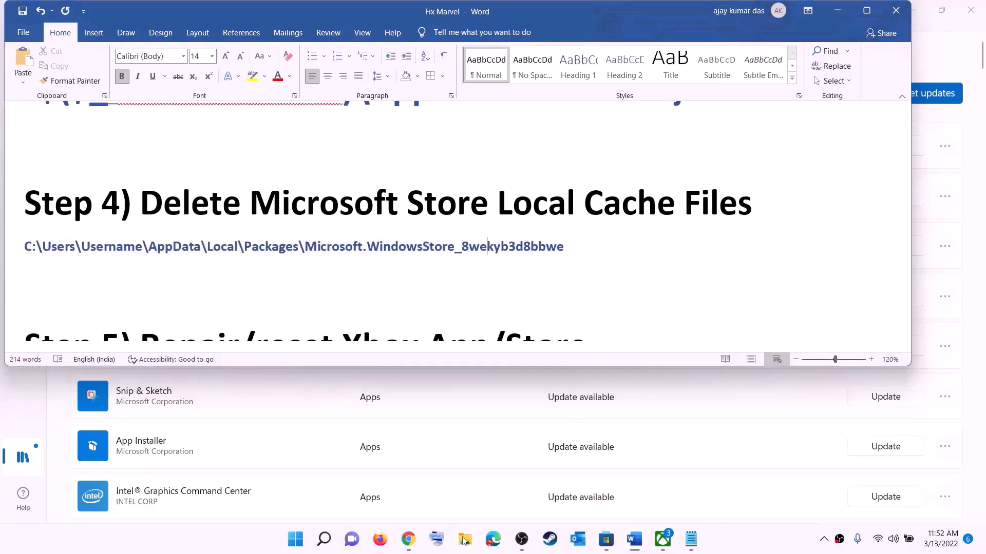
left_click(49, 255)
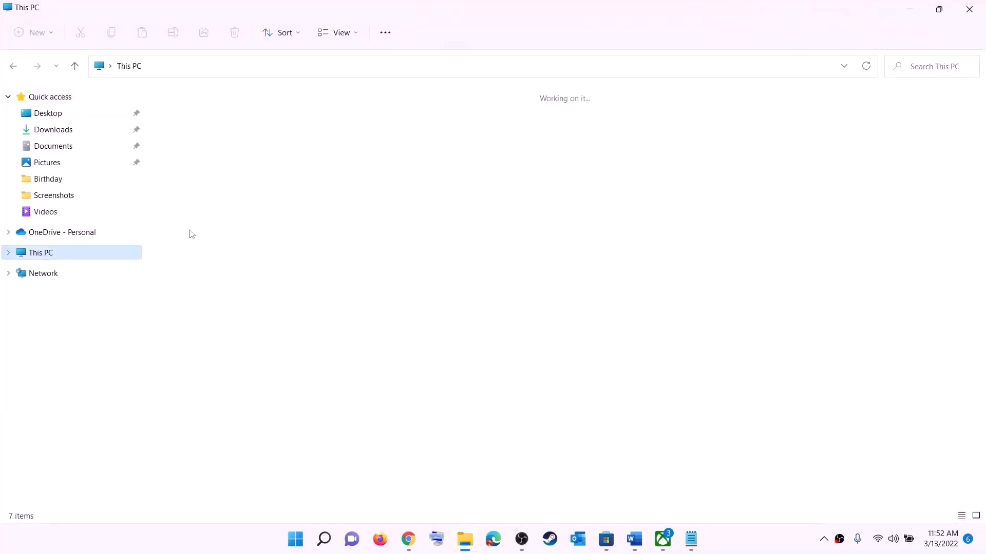
double_click(224, 212)
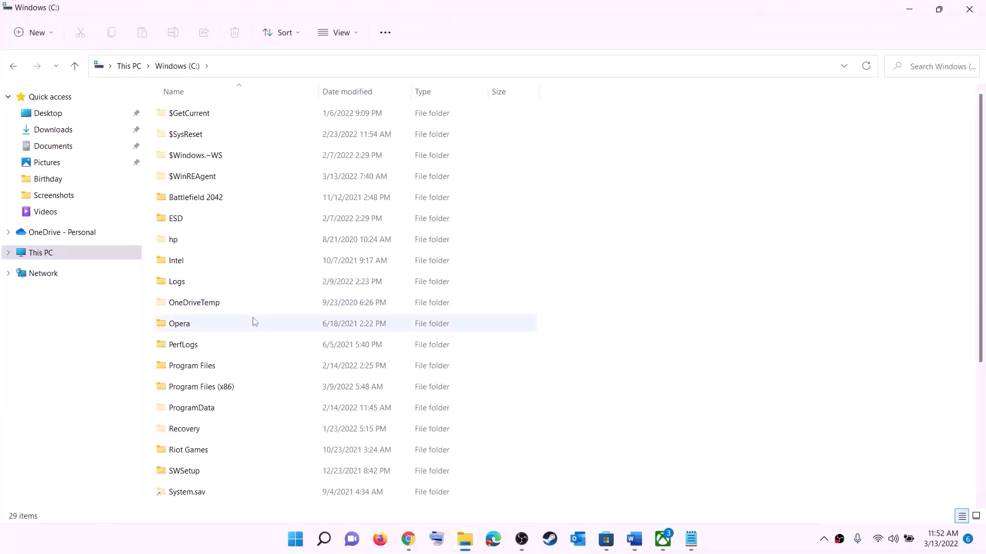
scroll(253, 324, "down", 3)
left_click(175, 357)
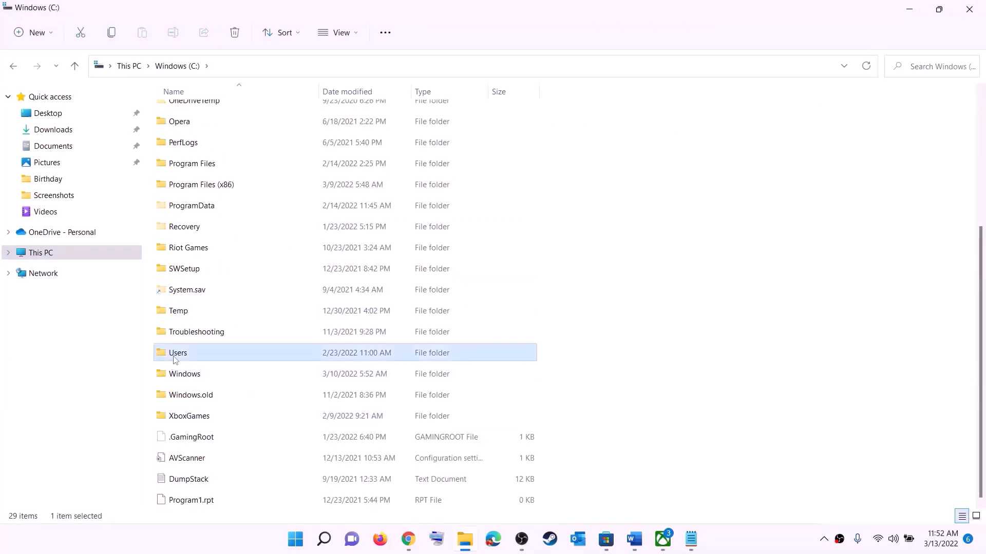
double_click(212, 356)
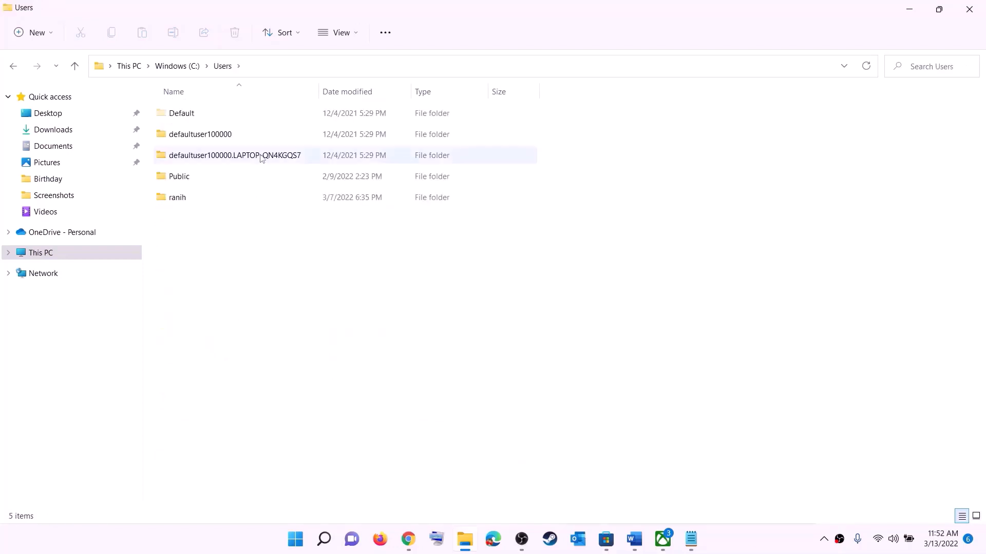
double_click(184, 201)
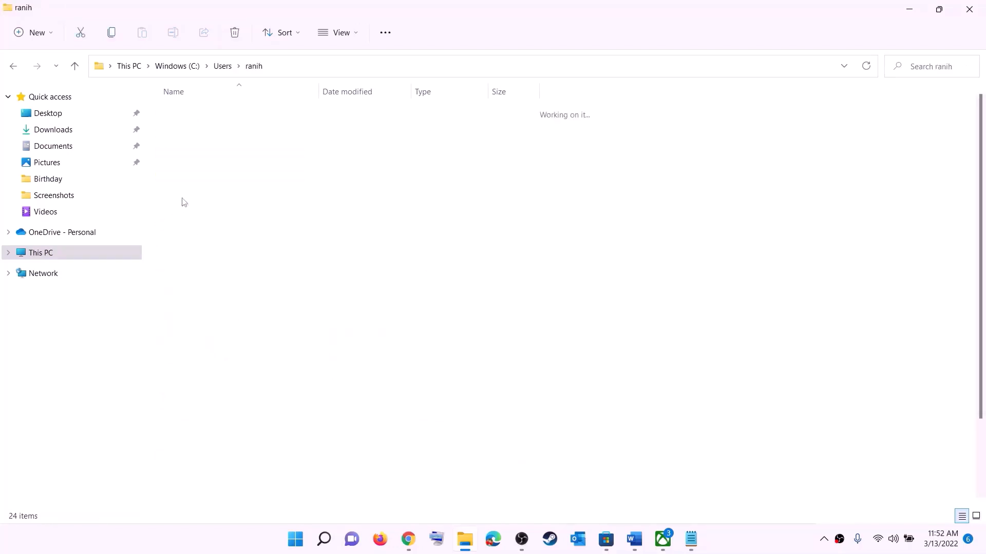
Select the AppData folder and check that the view option for showing hidden items is enabled
left_click(173, 240)
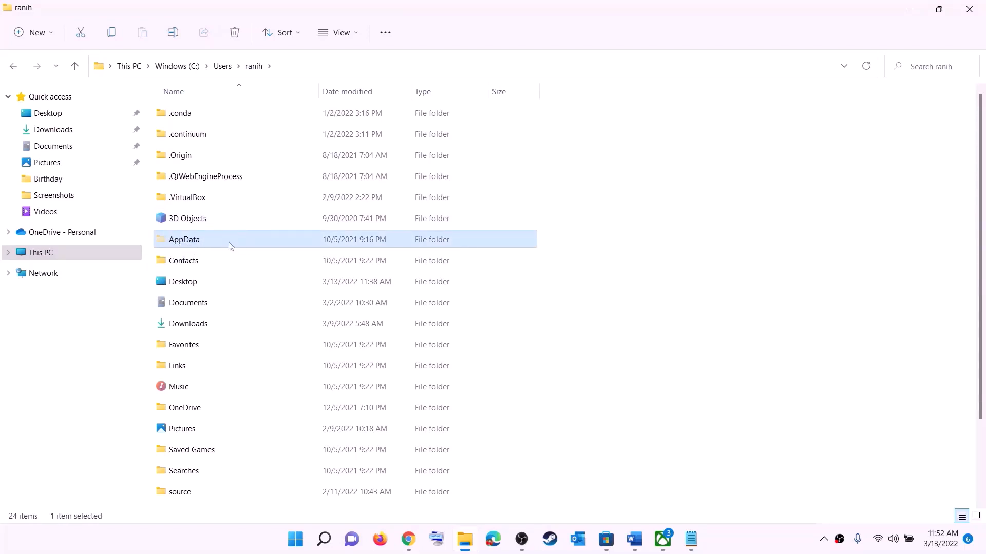
left_click(358, 35)
mouse_move(335, 252)
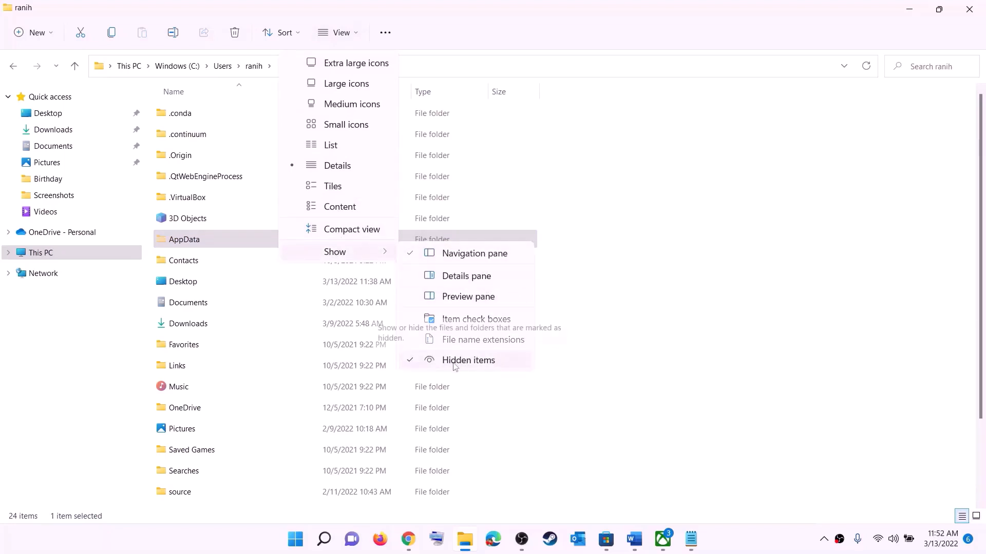
left_click(203, 240)
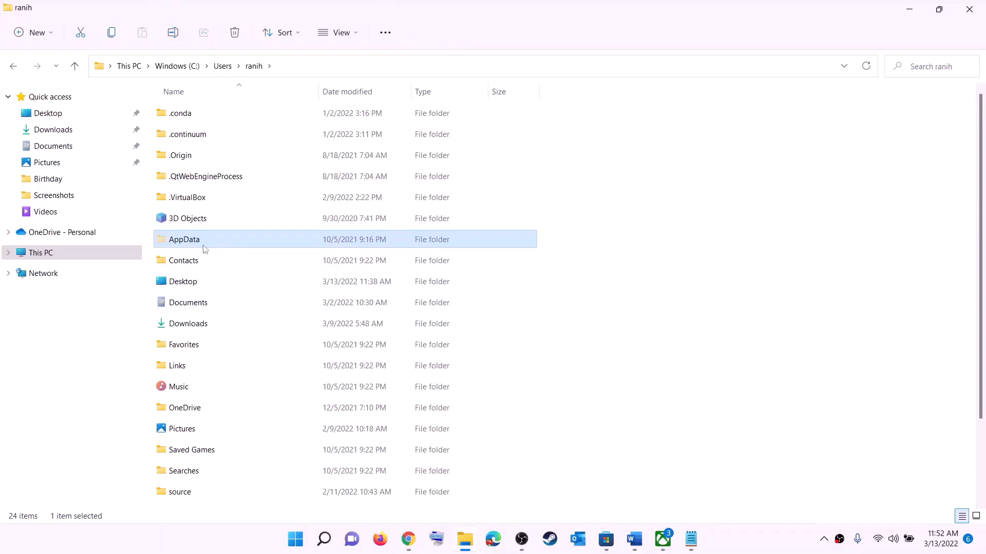
Open the Packages folder inside AppData\Local of the user's profile
left_click(242, 239)
double_click(223, 242)
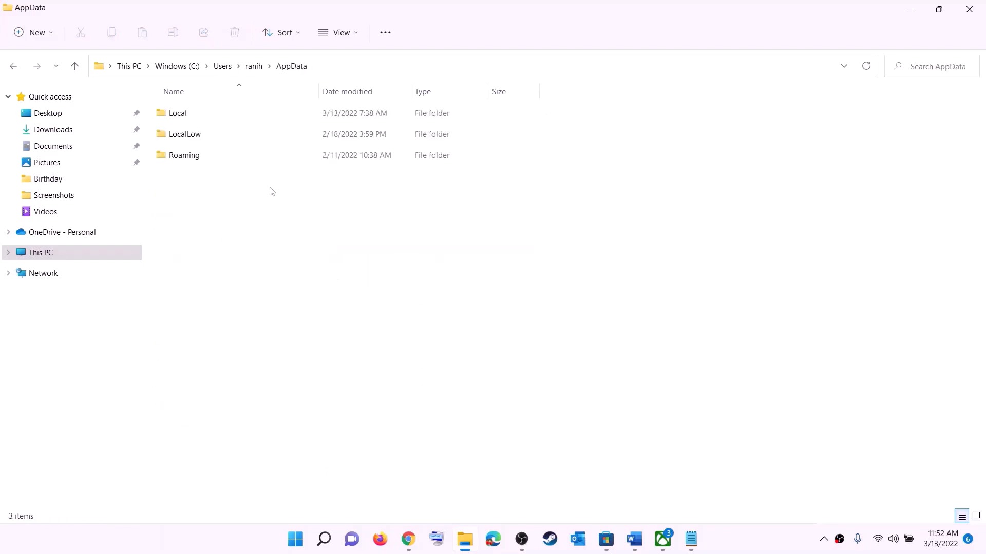
double_click(199, 110)
left_click(224, 241)
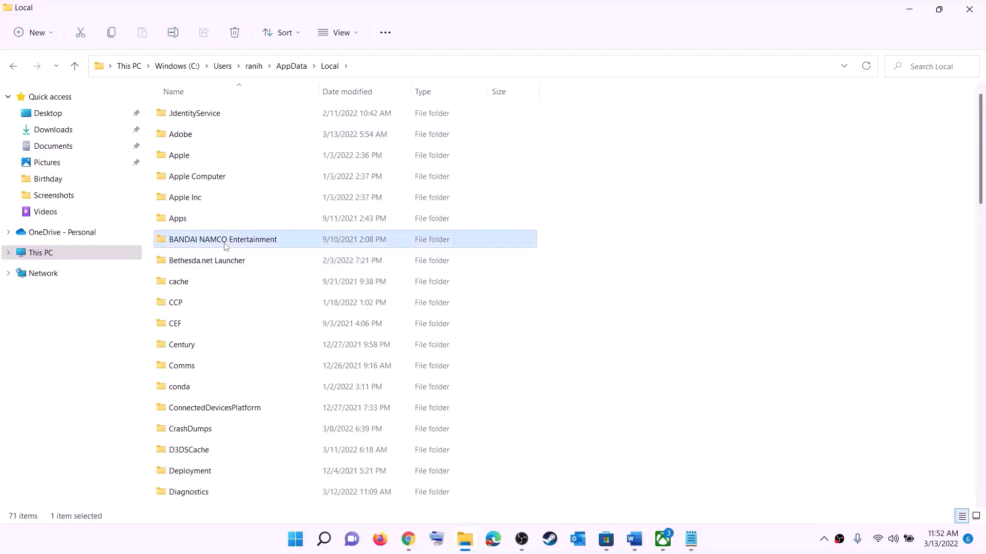
key("p")
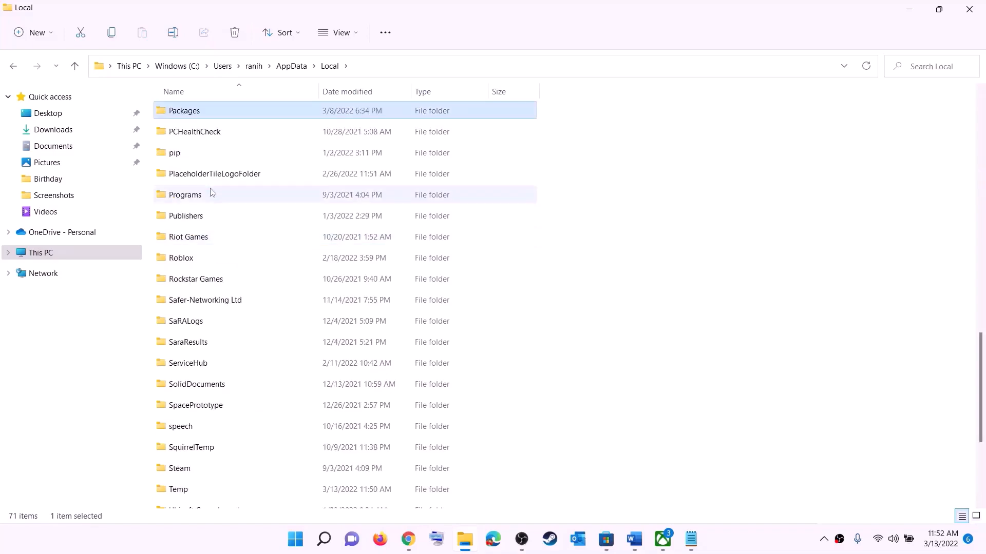
left_click(210, 113)
double_click(229, 109)
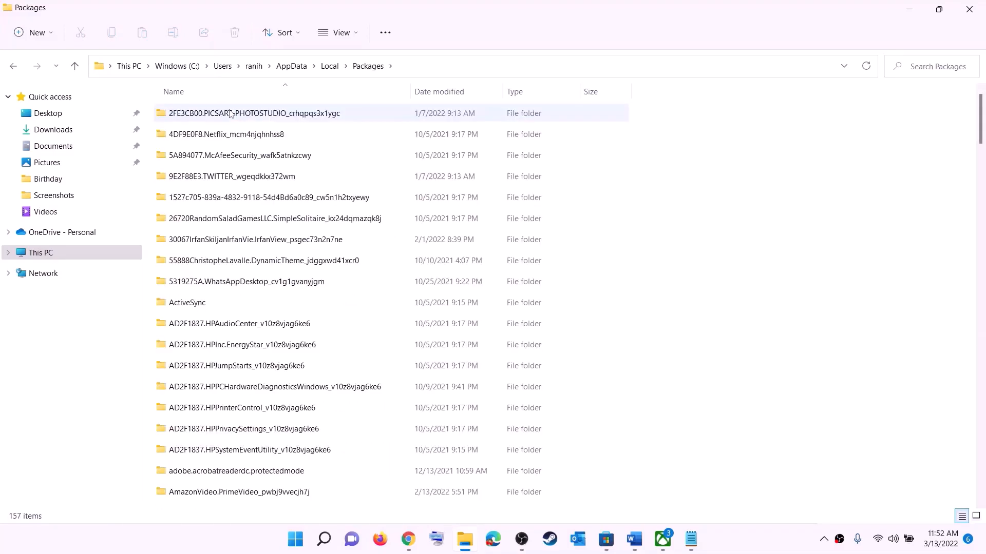
Find the Microsoft.WindowsStore_8wekyb3d8bbwe folder in Packages and open it
scroll(291, 334, "down", 12)
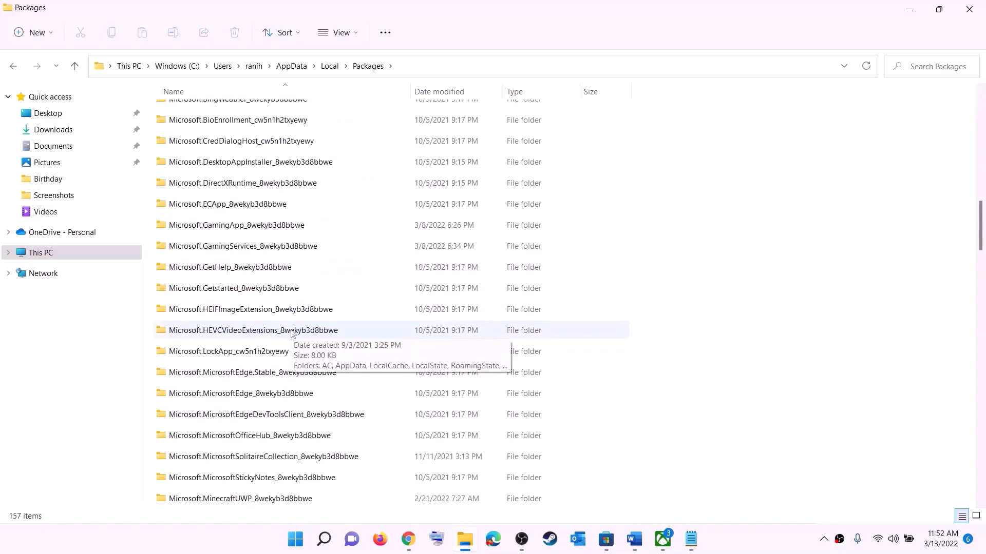
scroll(291, 333, "down", 18)
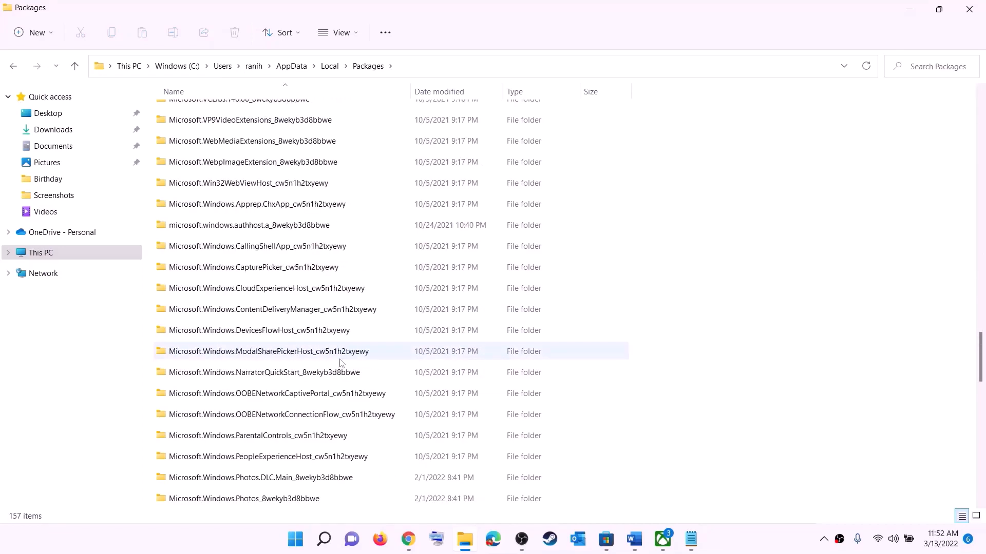
scroll(342, 363, "down", 6)
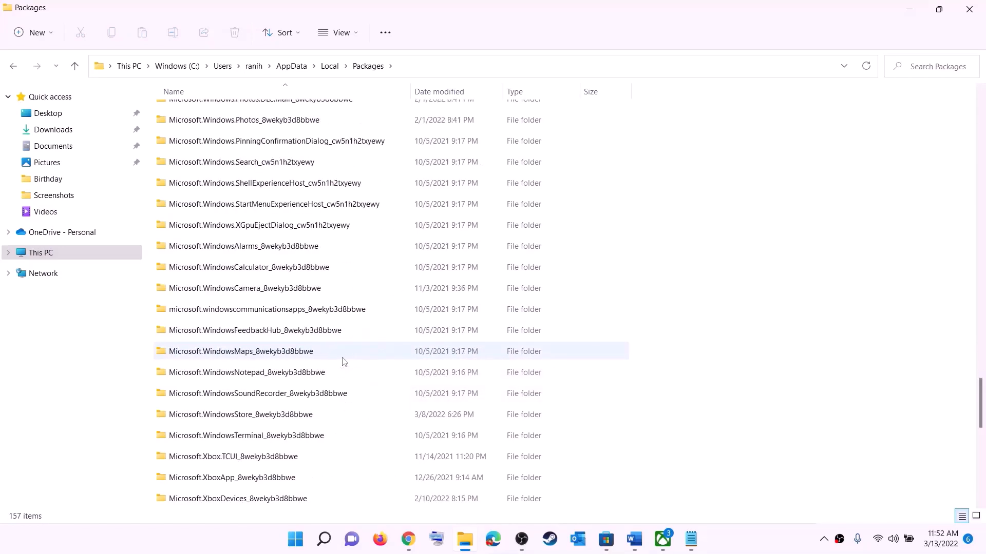
left_click(223, 419)
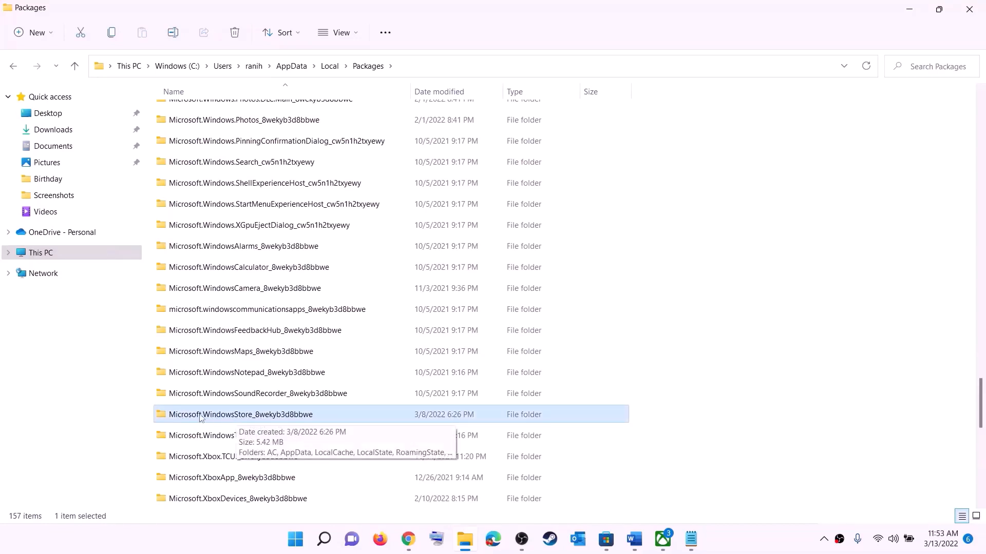
left_click(277, 416)
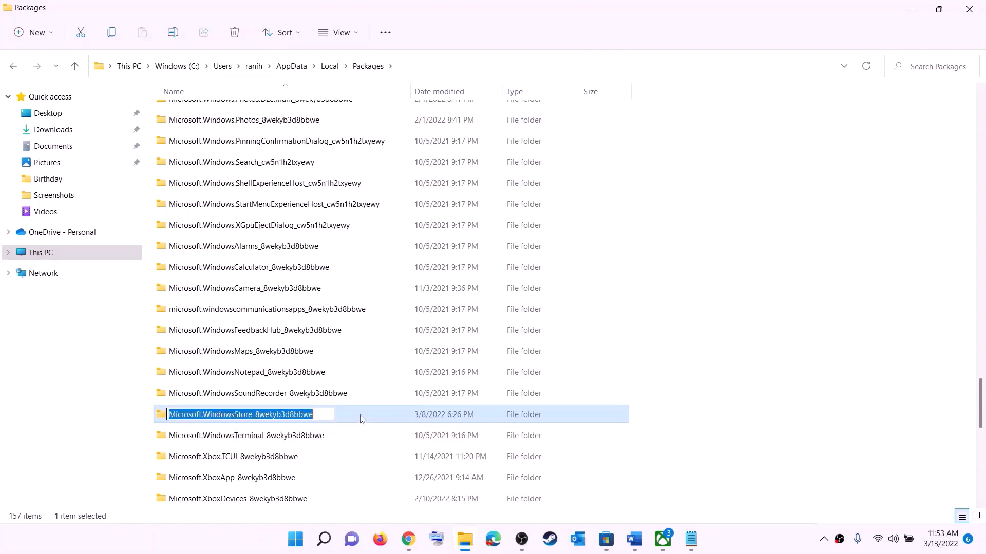
key("Escape")
left_click(278, 416)
double_click(347, 418)
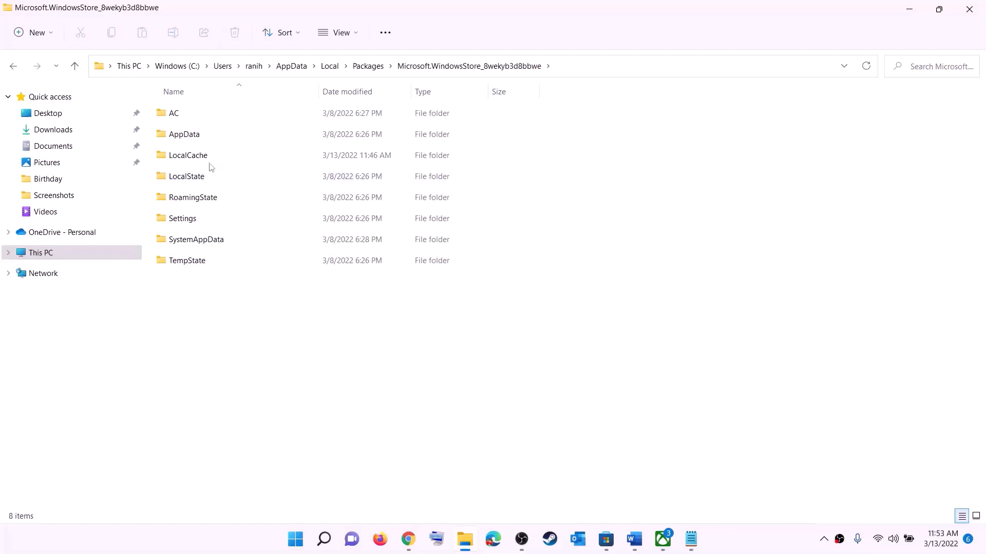
Delete the LocalCache folder from the Microsoft.WindowsStore_8wekyb3d8bbwe folder
left_click(187, 157)
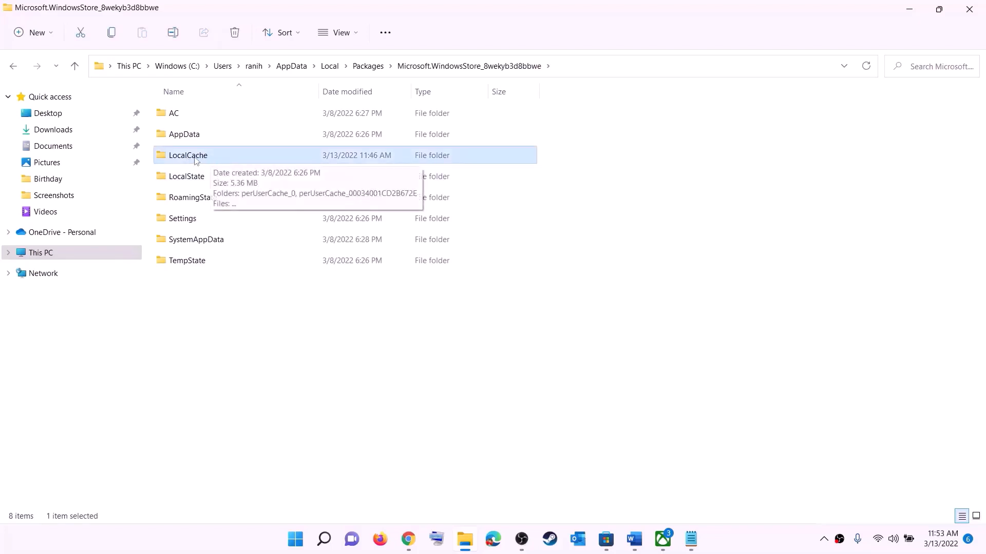
right_click(209, 160)
left_click(290, 172)
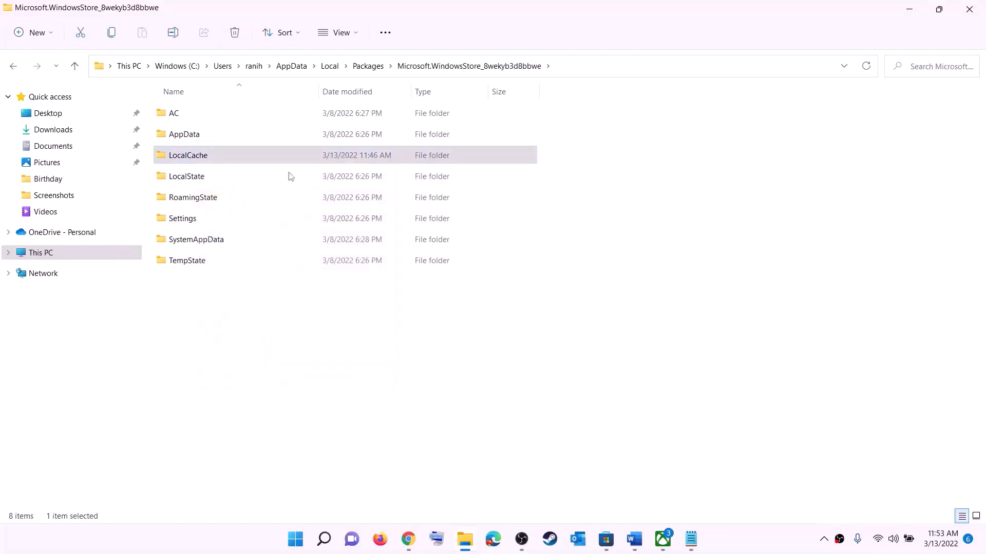
Show the computer's power options, dismiss them and return to the Word document
left_click(303, 540)
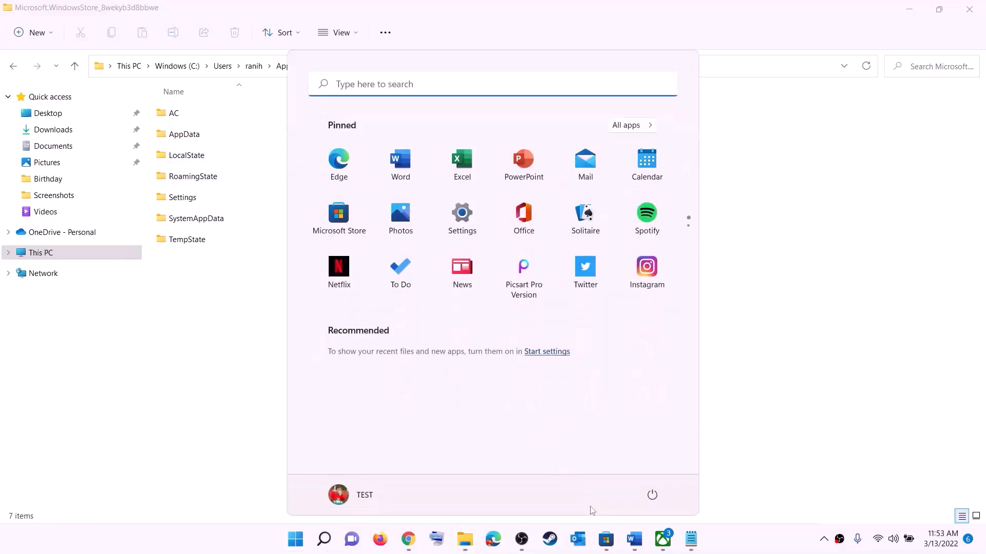
left_click(651, 495)
key("Escape")
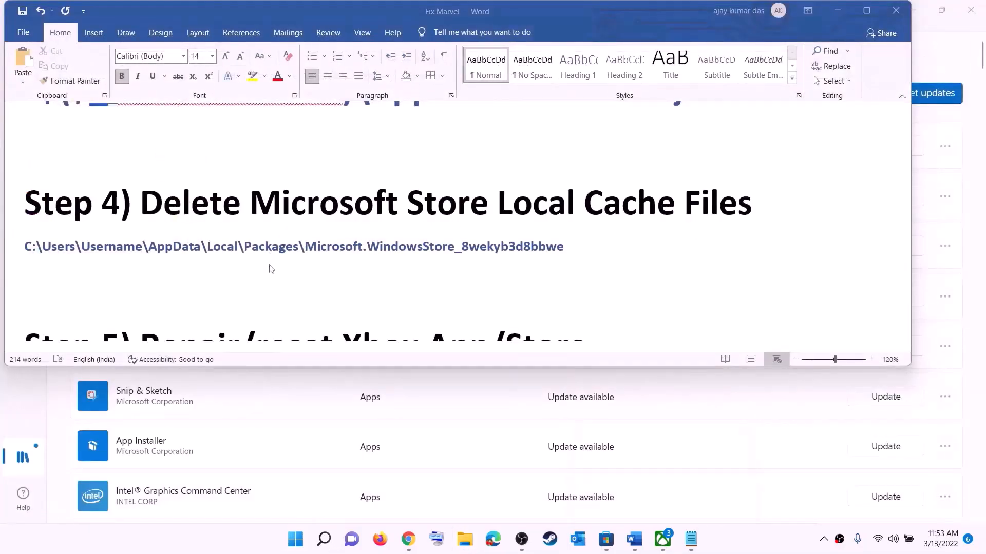
Highlight the "/reset Xbox App/Store" part of the Step 5 heading in the Word document
scroll(299, 273, "down", 3)
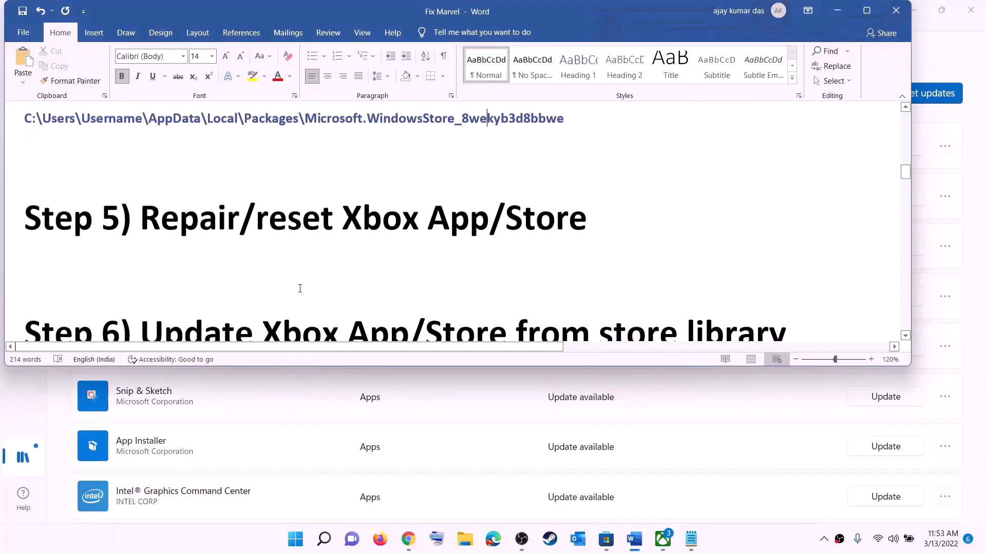
scroll(299, 282, "up", 1)
left_click_drag(236, 283, 600, 272)
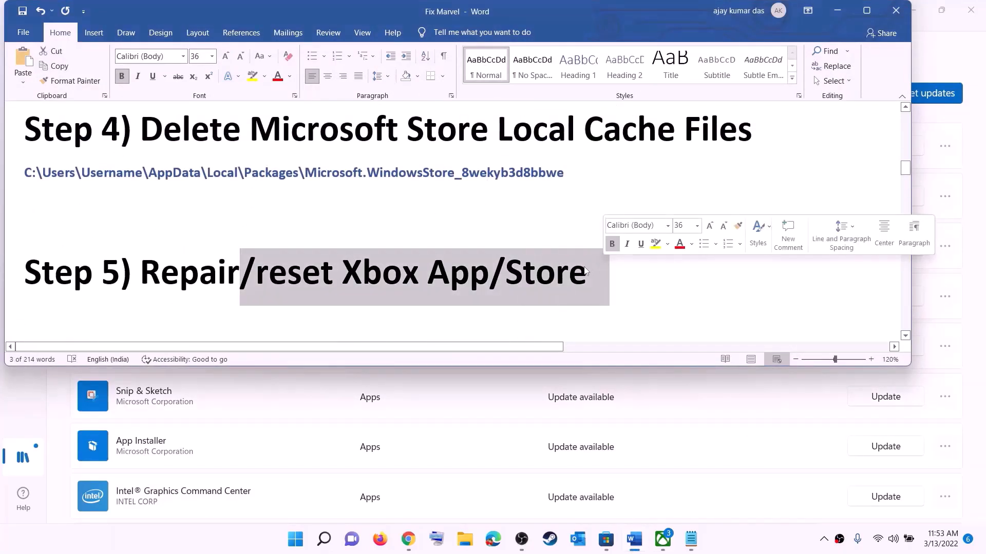
Find the Xbox app on the computer and open its app settings
left_click(295, 539)
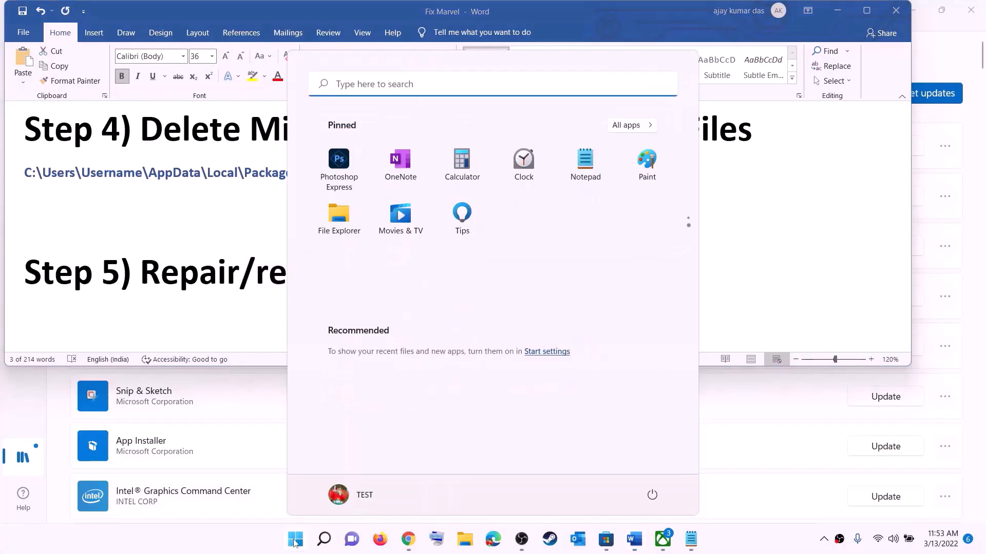
type("xbox")
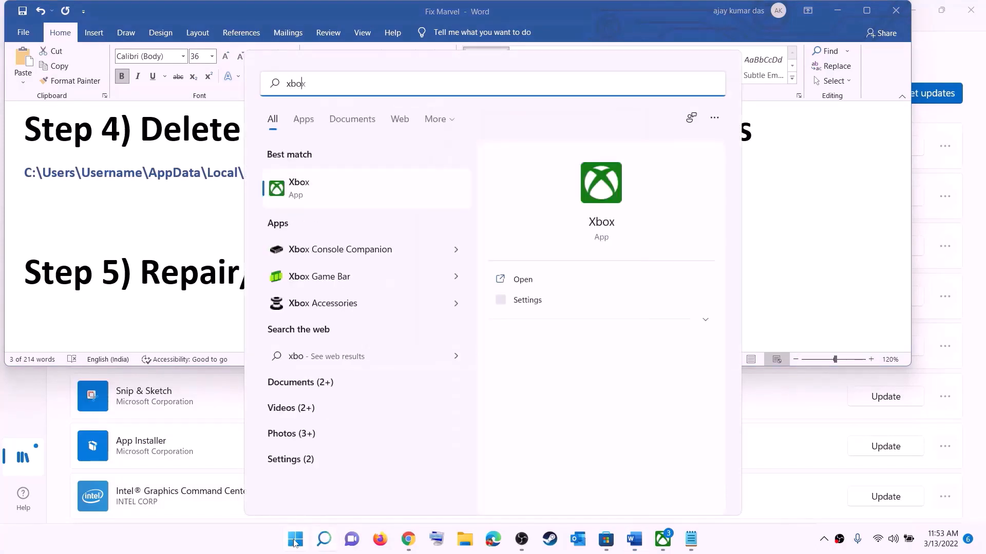
right_click(307, 189)
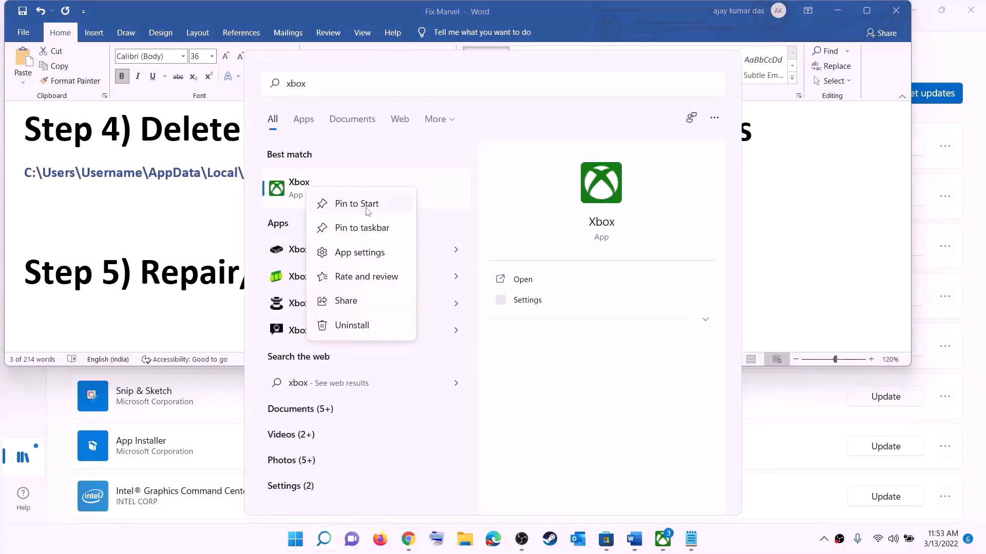
left_click(366, 256)
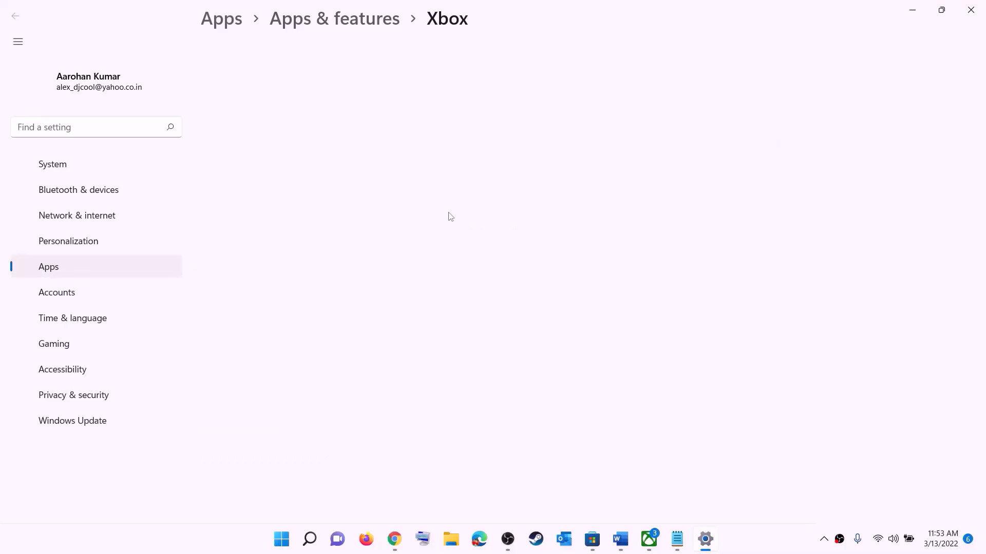
Repair the Xbox app and then reset it, confirming the deletion of its data
scroll(378, 341, "down", 10)
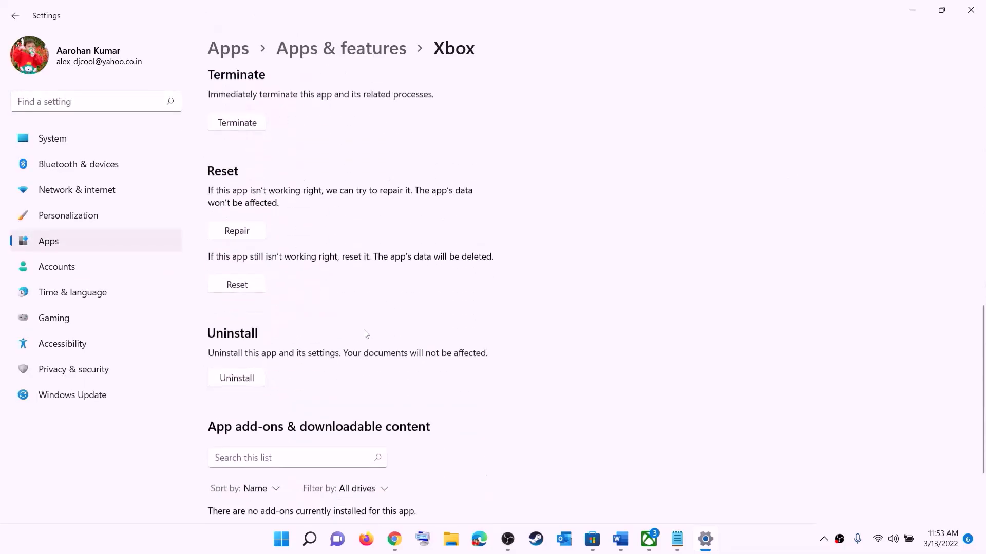
left_click(241, 224)
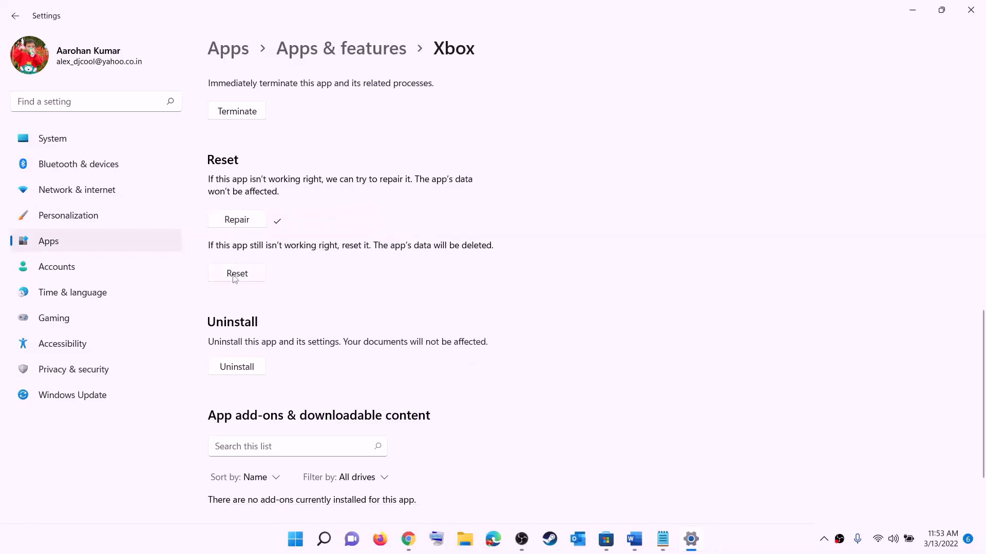
left_click(236, 273)
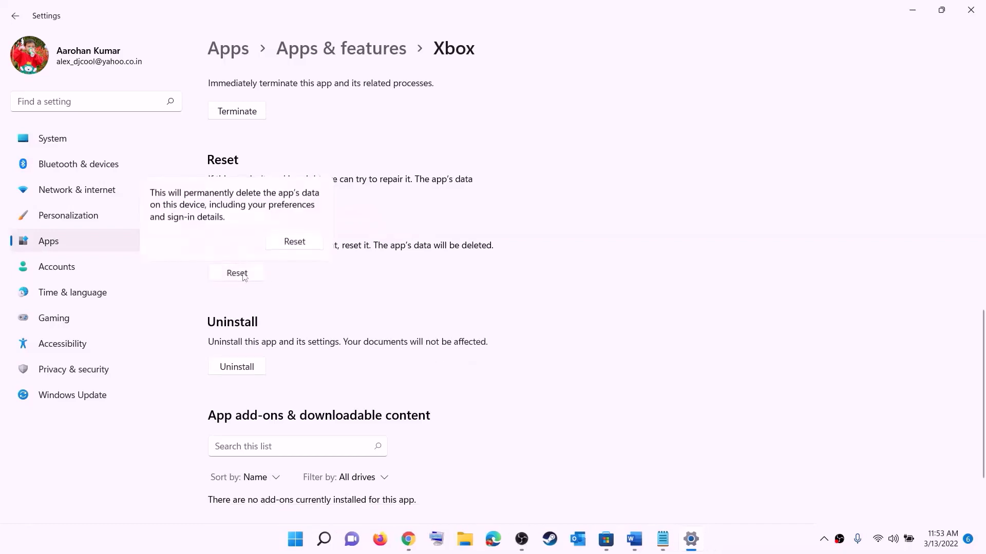
left_click(301, 242)
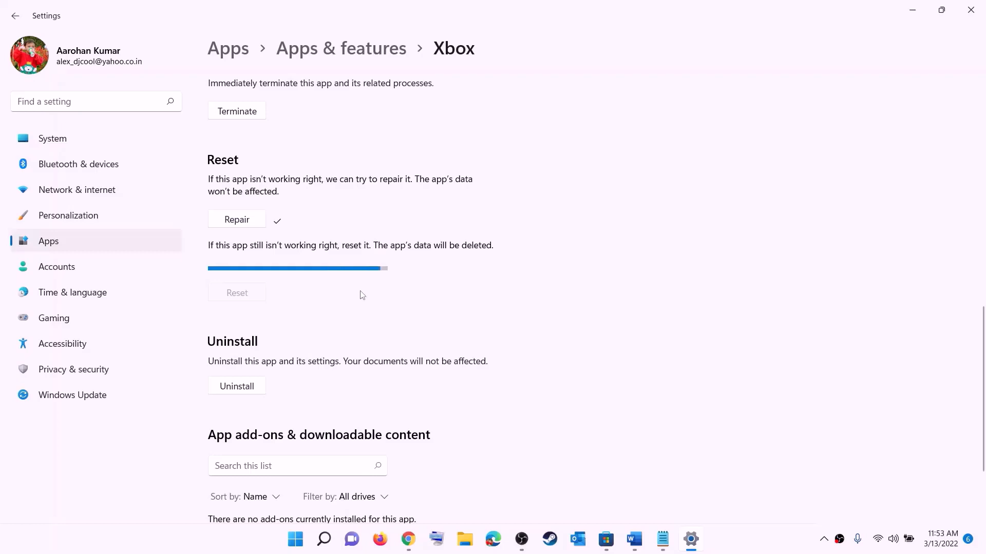
Find the Microsoft Store app on the computer and open its app settings
left_click(293, 545)
type("s")
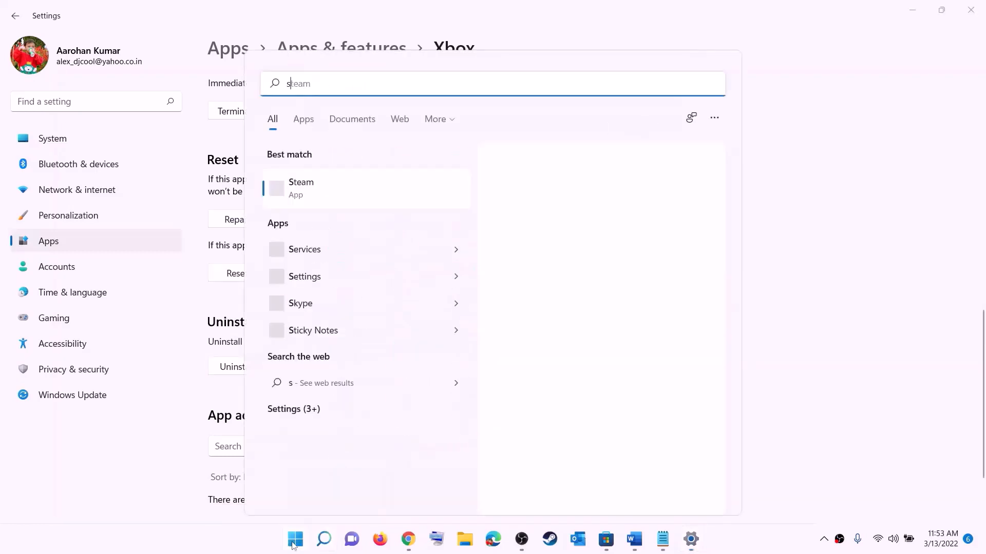
type("tore")
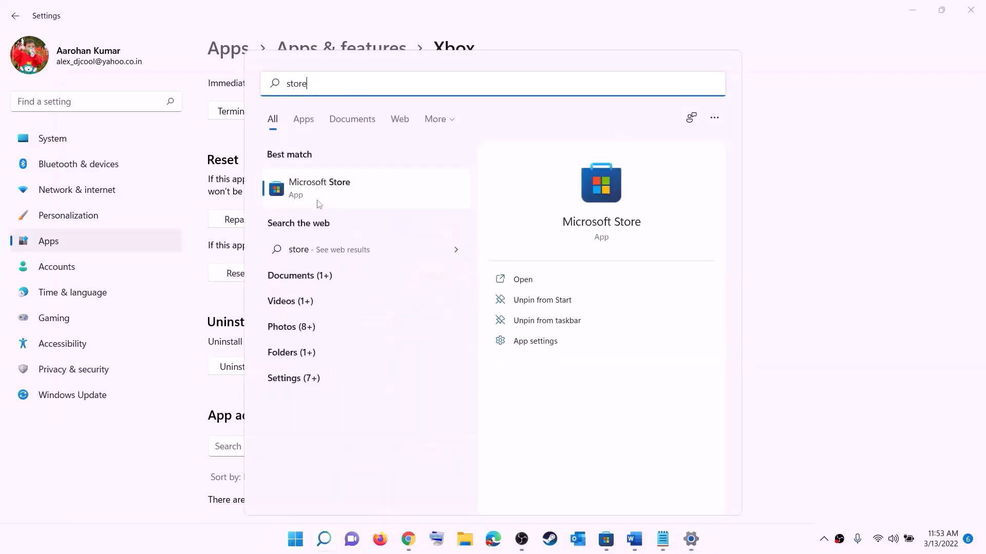
right_click(348, 197)
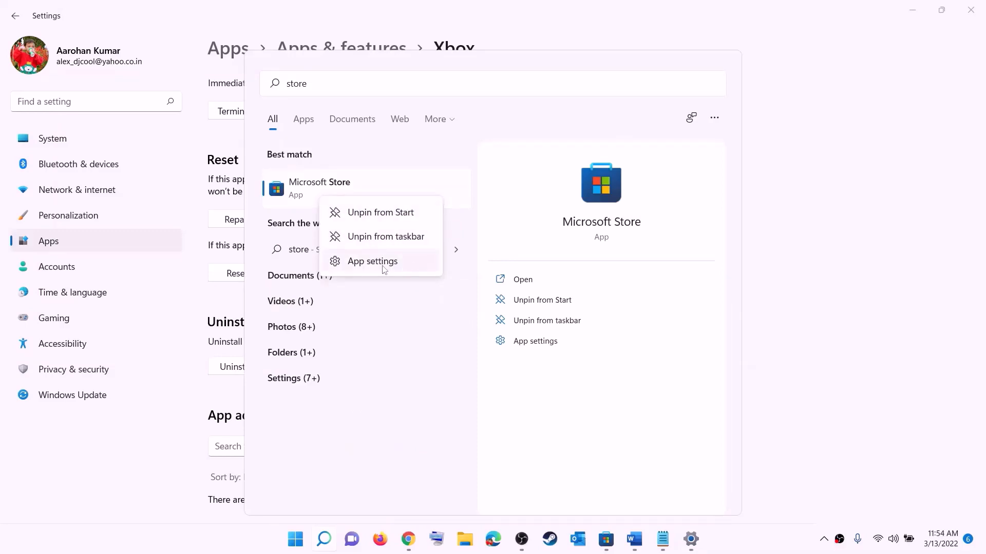
left_click(383, 263)
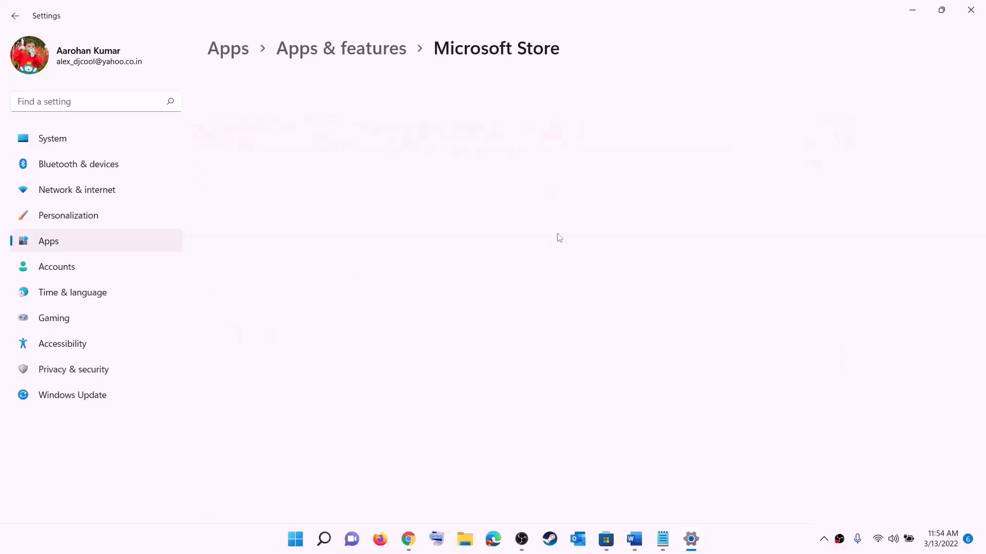
Repair the Microsoft Store app and then reset it, confirming the deletion of its data
scroll(328, 380, "down", 10)
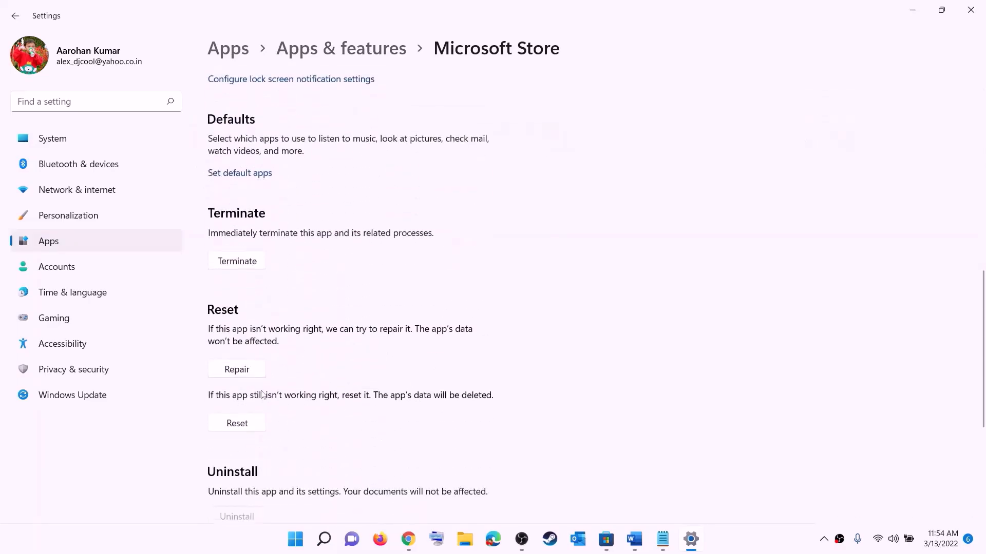
left_click(241, 370)
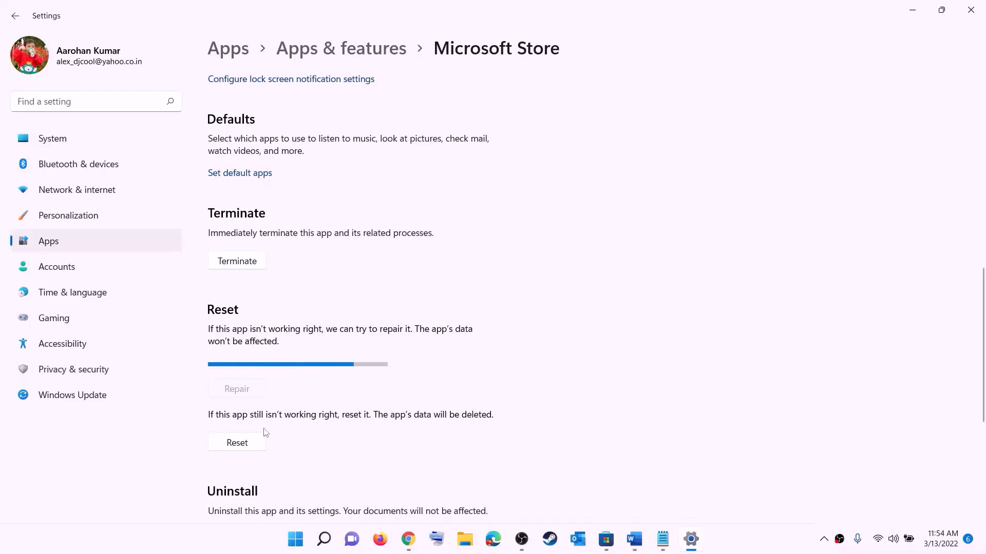
left_click(241, 445)
left_click(291, 412)
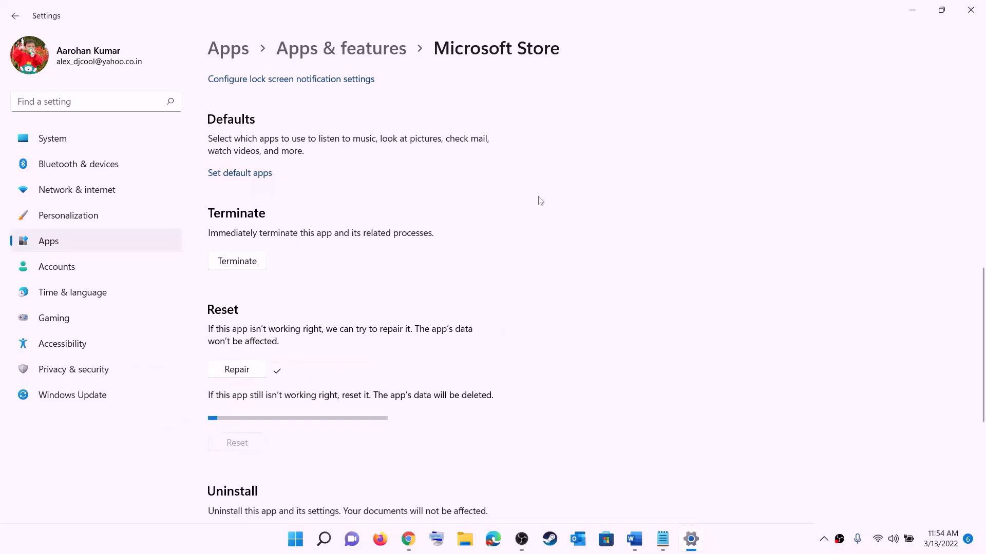
Switch to the Word document and highlight "from store library" in the Step 6 heading
left_click(635, 539)
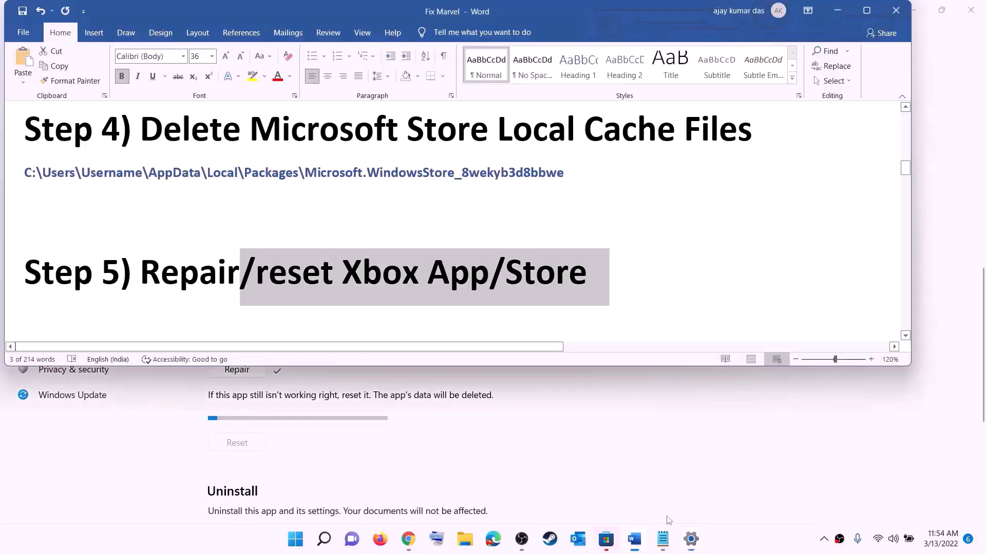
scroll(169, 269, "down", 3)
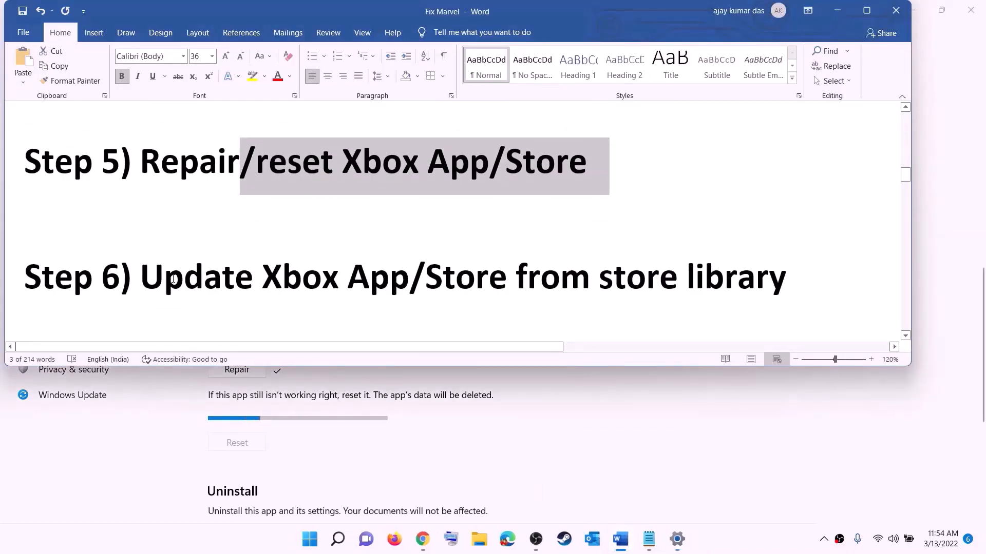
left_click_drag(169, 269, 772, 272)
left_click(660, 270)
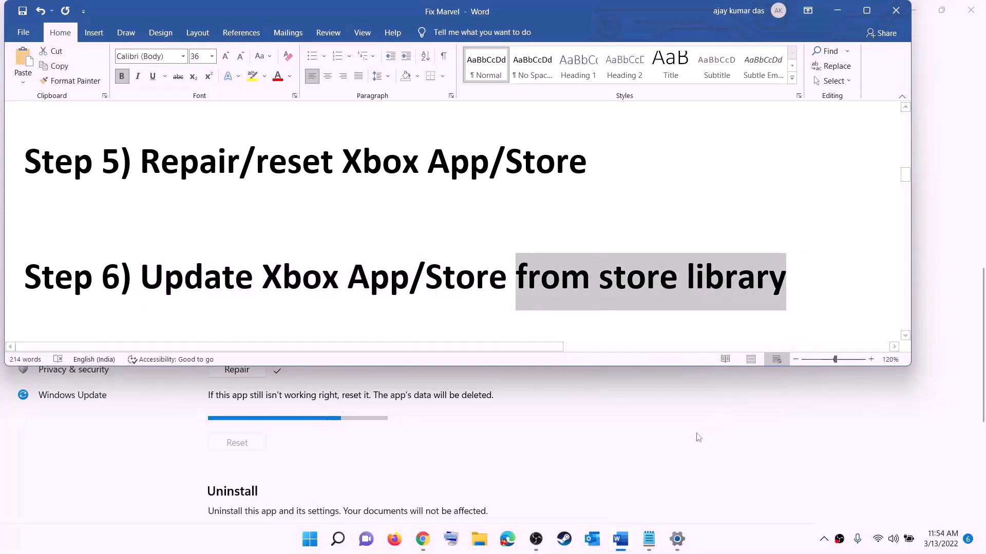
Launch the Microsoft Store, maximize its window and open the Library with its app updates
left_click(309, 539)
type("store")
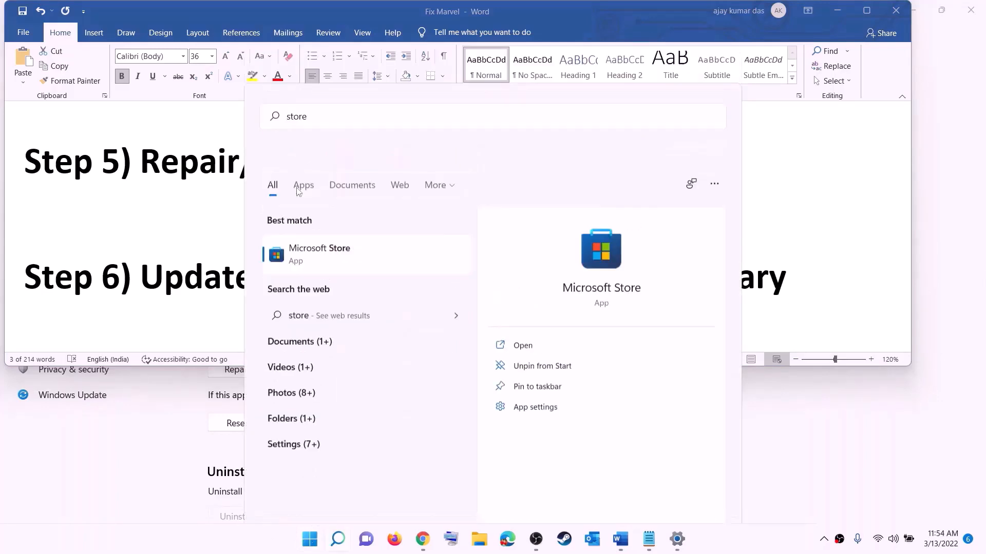
key("Return")
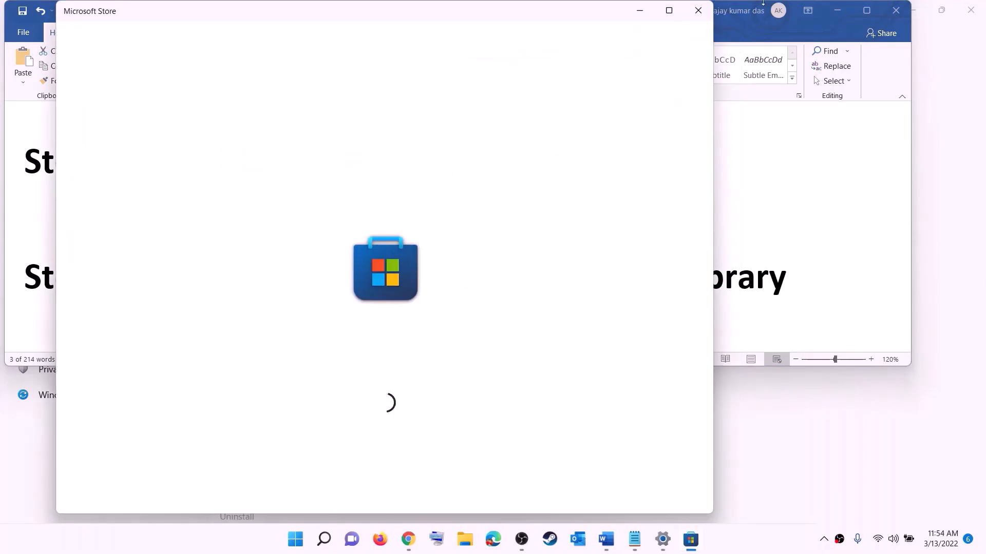
left_click(667, 10)
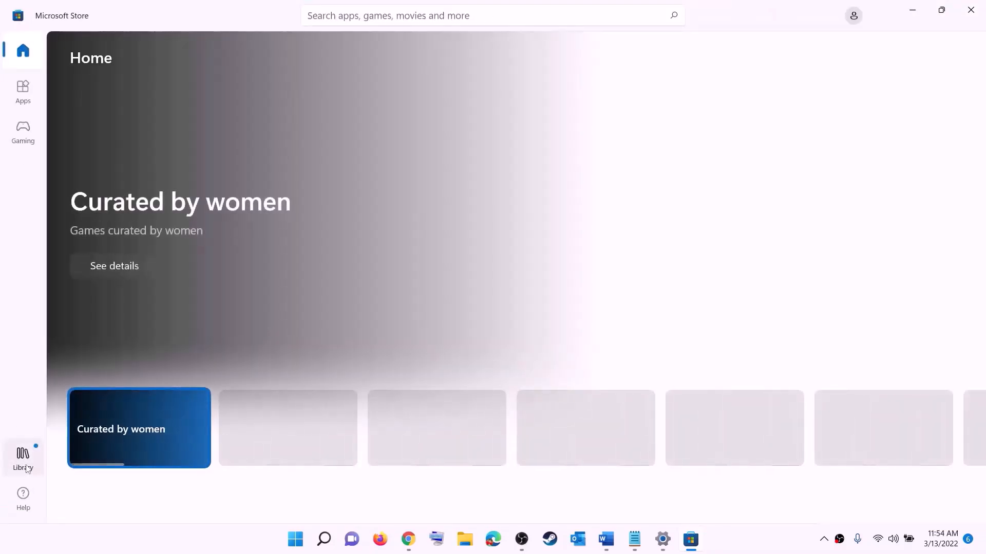
left_click(23, 460)
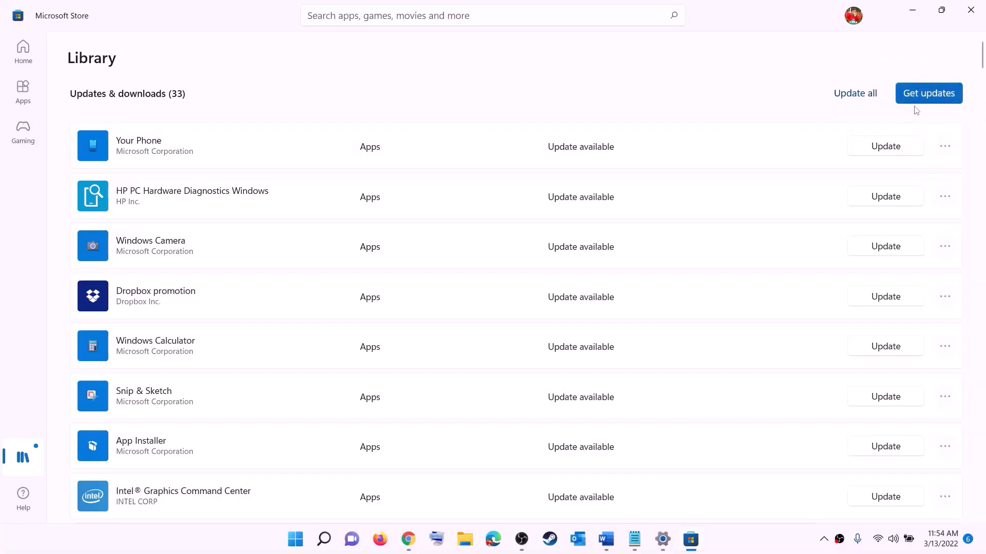
Return to the Word document and highlight "Xbox identity" in the Step 7 heading
left_click(916, 14)
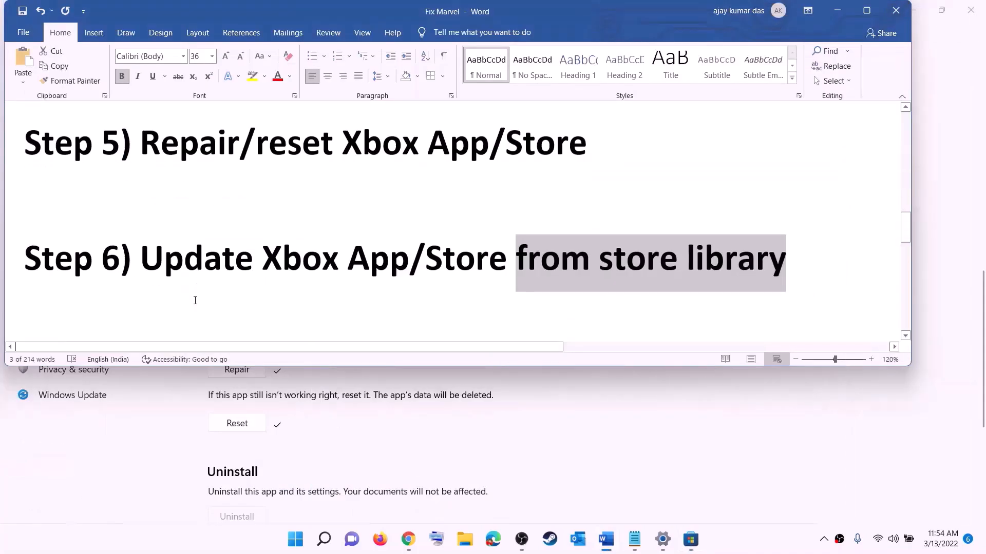
scroll(223, 280, "down", 3)
left_click_drag(248, 242, 345, 246)
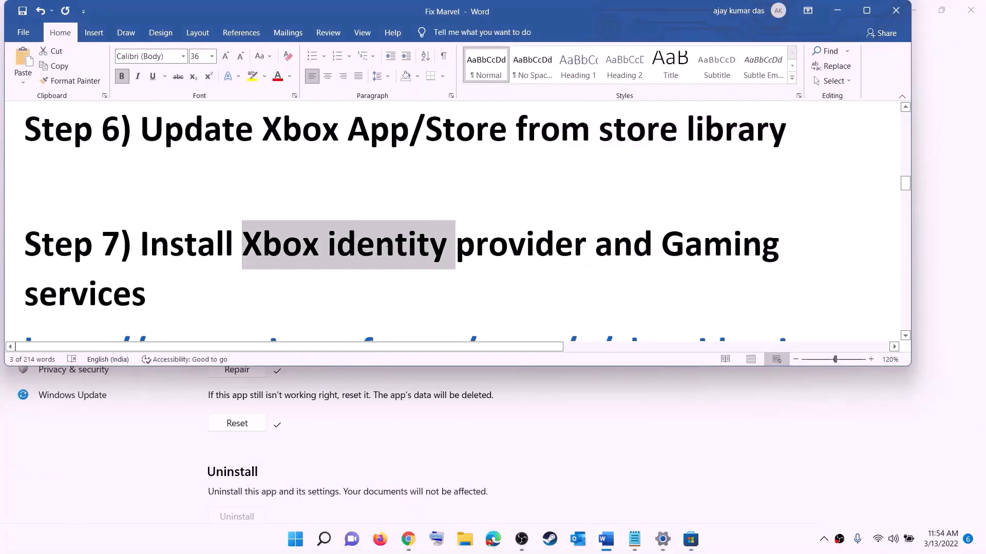
Copy the Xbox Identity Provider link under Step 7 and open that page in Chrome
left_click_drag(444, 245, 21, 159)
scroll(174, 282, "down", 5)
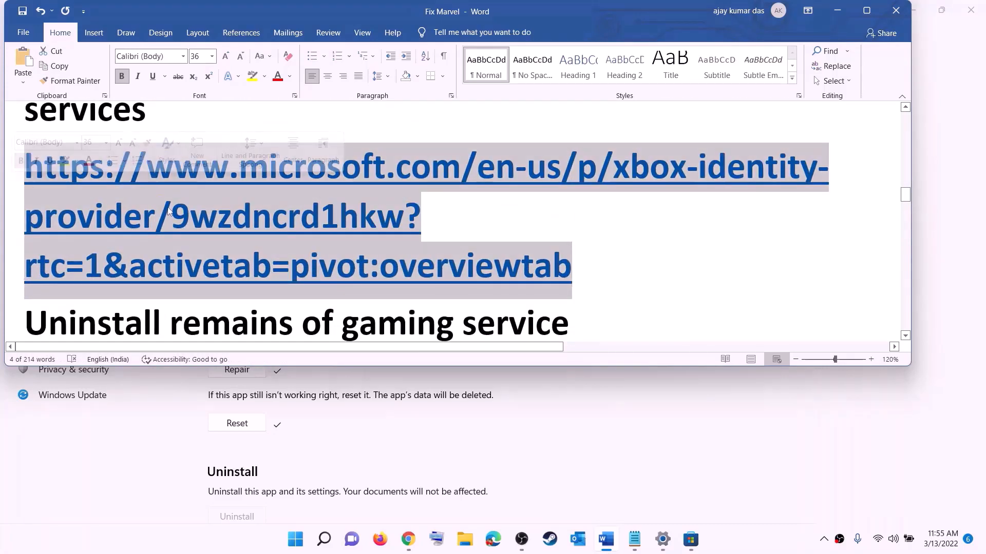
right_click(167, 201)
left_click(201, 227)
left_click(409, 539)
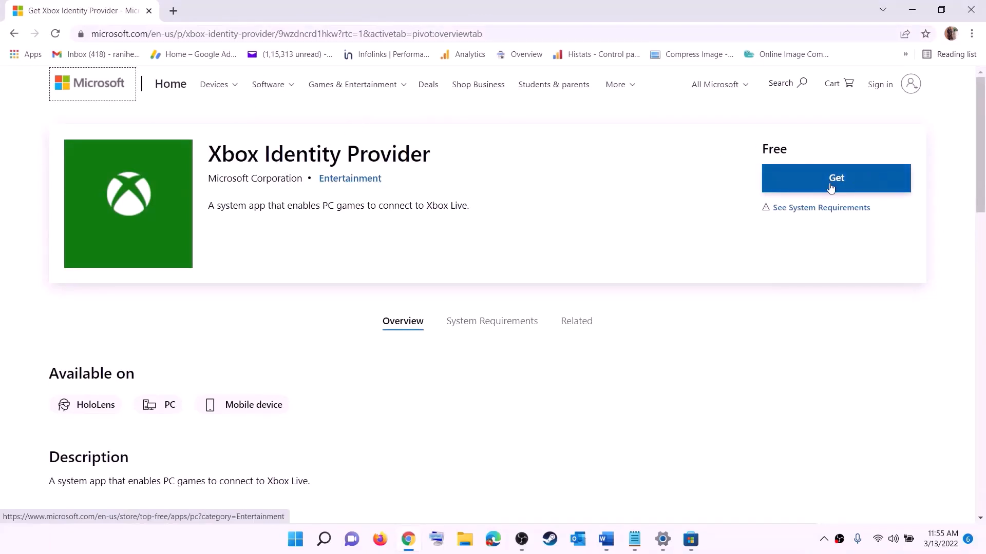
Get Xbox Identity Provider from the web page, allowing it to open its listing in the Microsoft Store
left_click(810, 173)
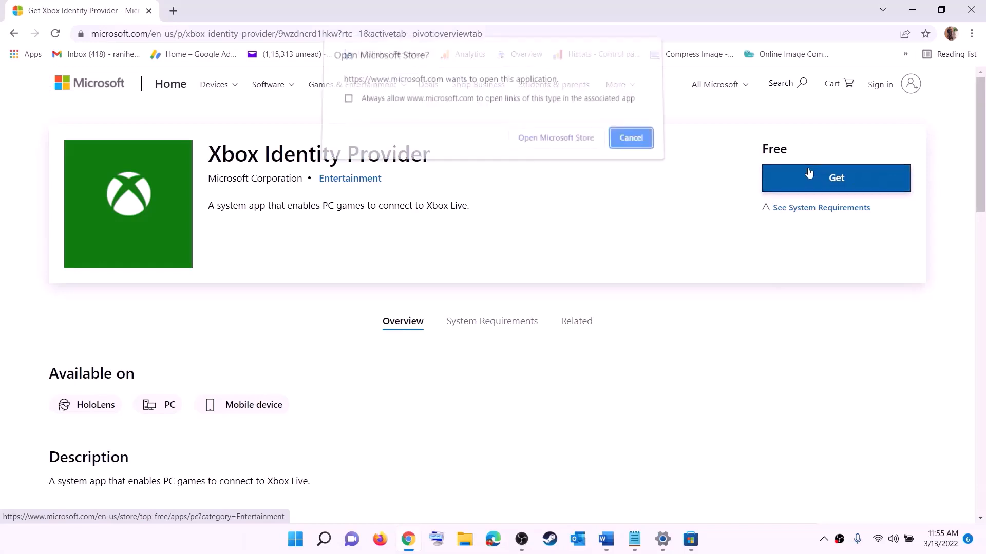
left_click(548, 148)
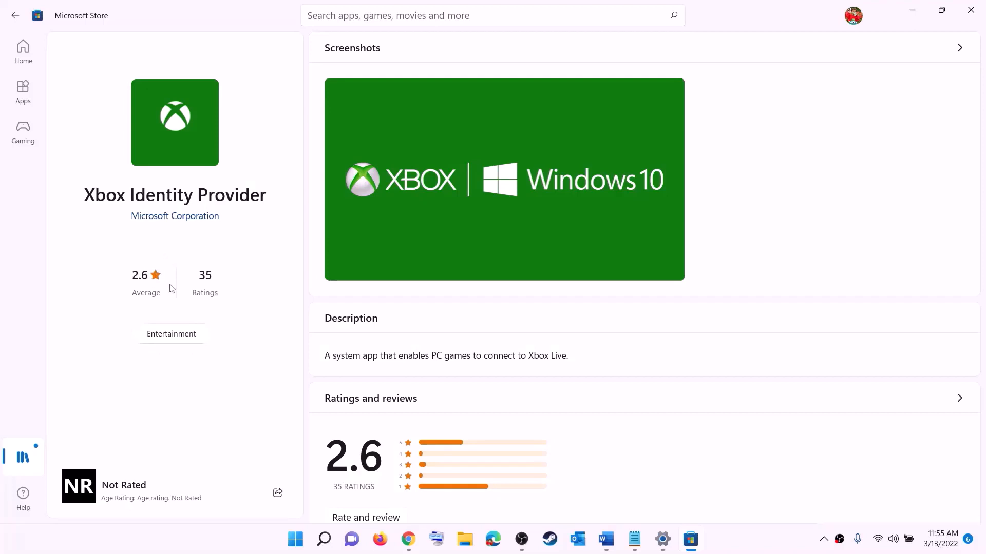
left_click_drag(93, 200, 235, 239)
left_click(175, 250)
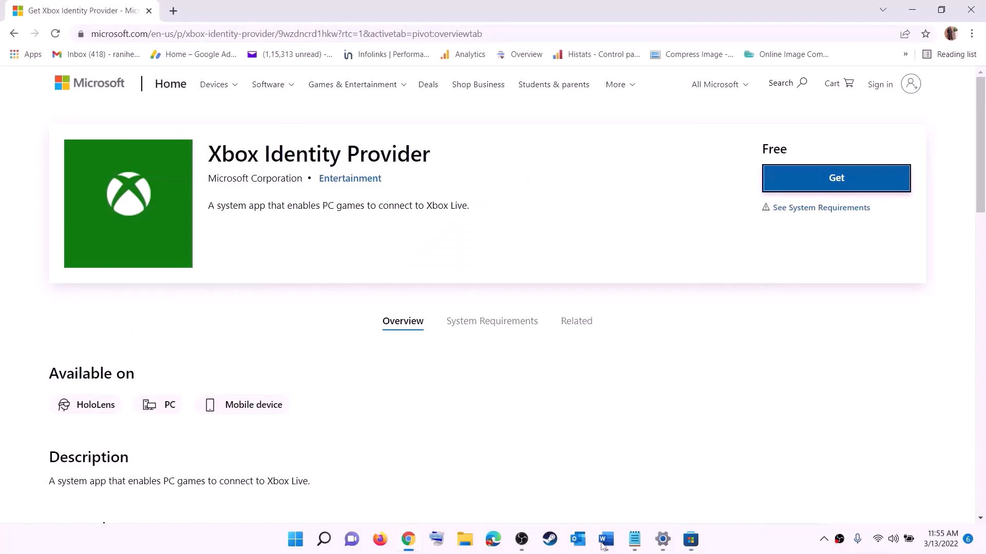
Copy the command "get-appxpackage Microsoft.GamingServices | remove-AppxPackage -allusers" from the Word document
left_click(605, 539)
scroll(412, 248, "down", 4)
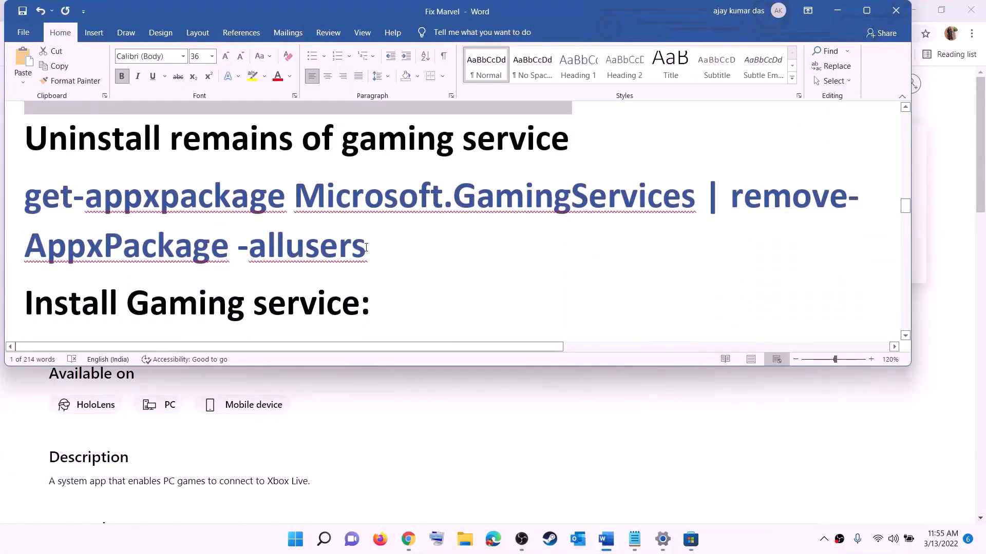
left_click_drag(365, 248, 24, 195)
right_click(107, 215)
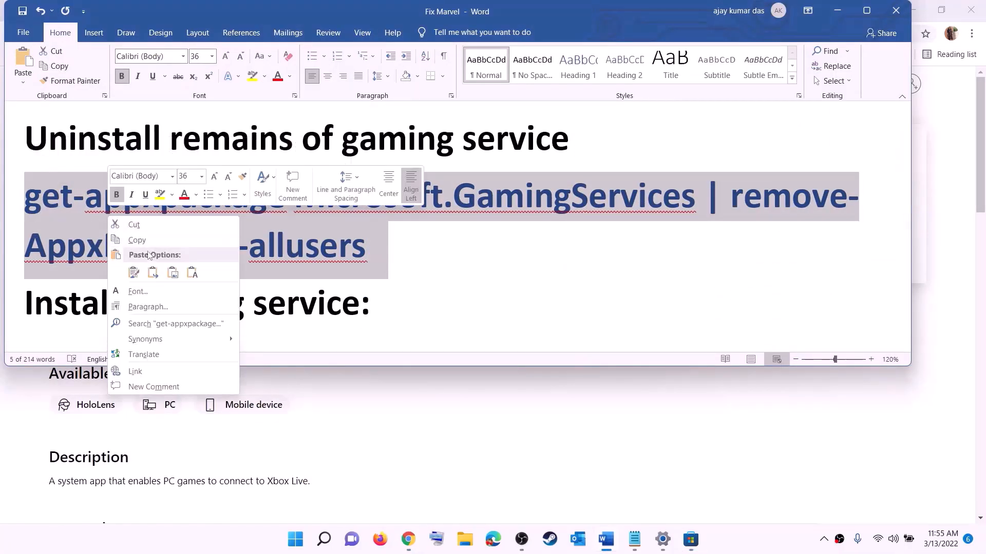
left_click(136, 240)
Search Windows for "powershell", run Windows PowerShell as administrator and allow it to make changes
left_click(296, 539)
type("p")
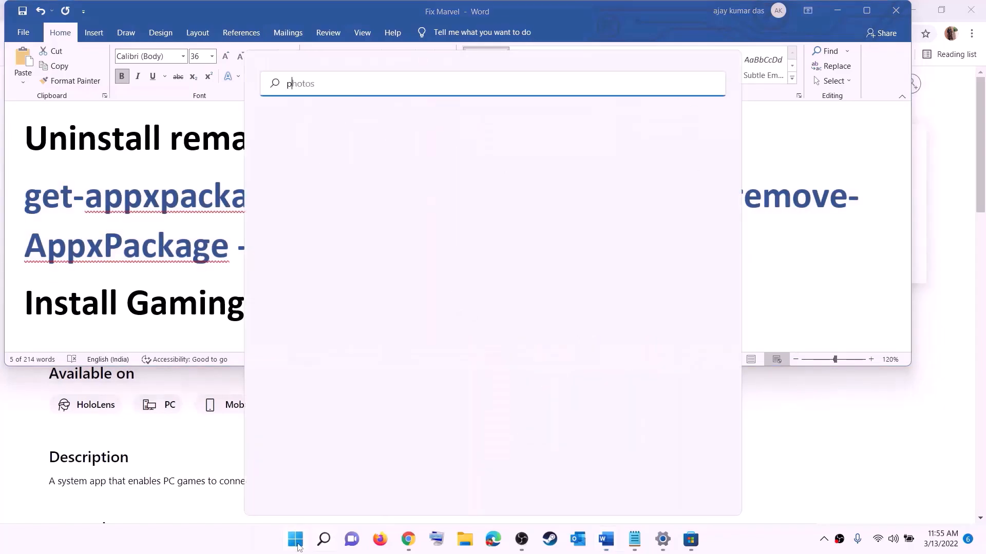
type("owersh")
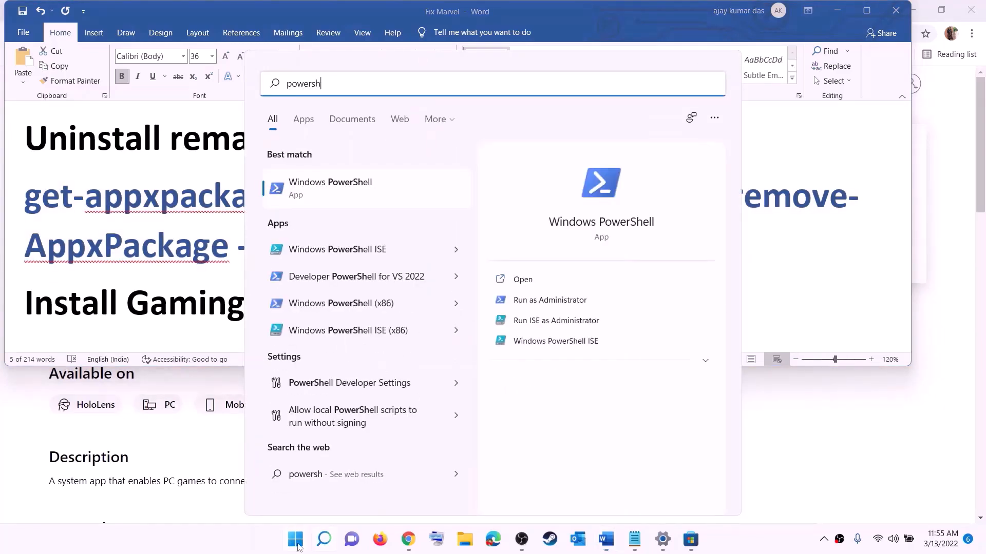
type("ell")
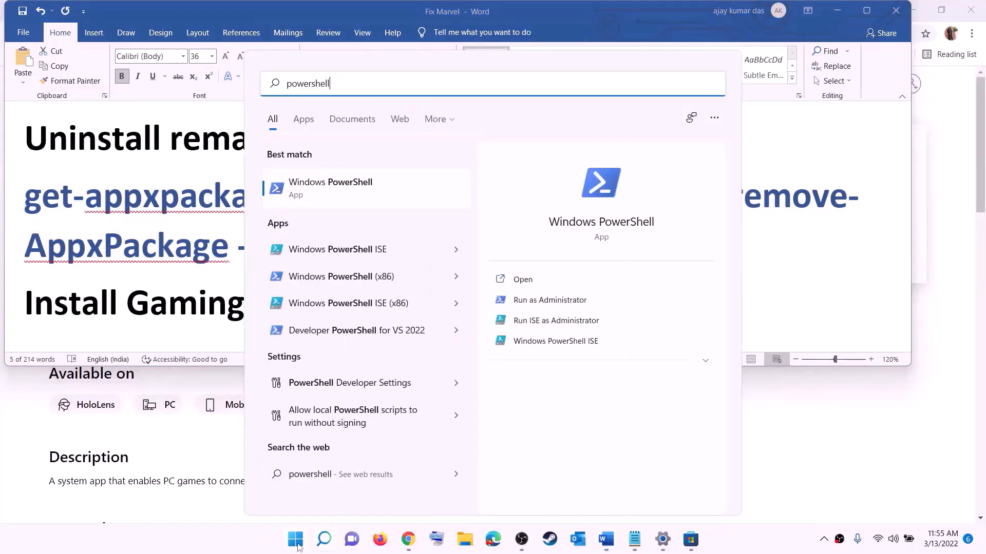
right_click(338, 200)
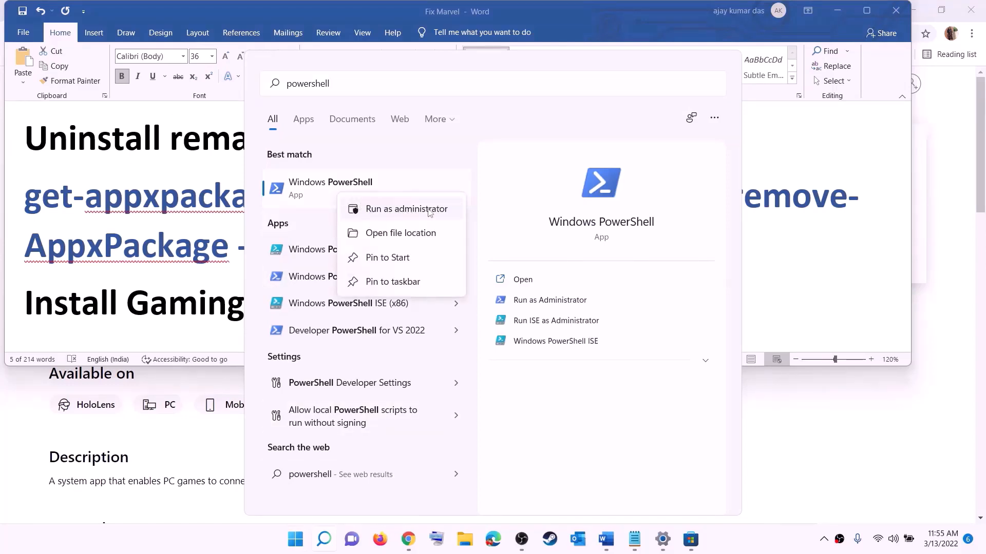
left_click(412, 216)
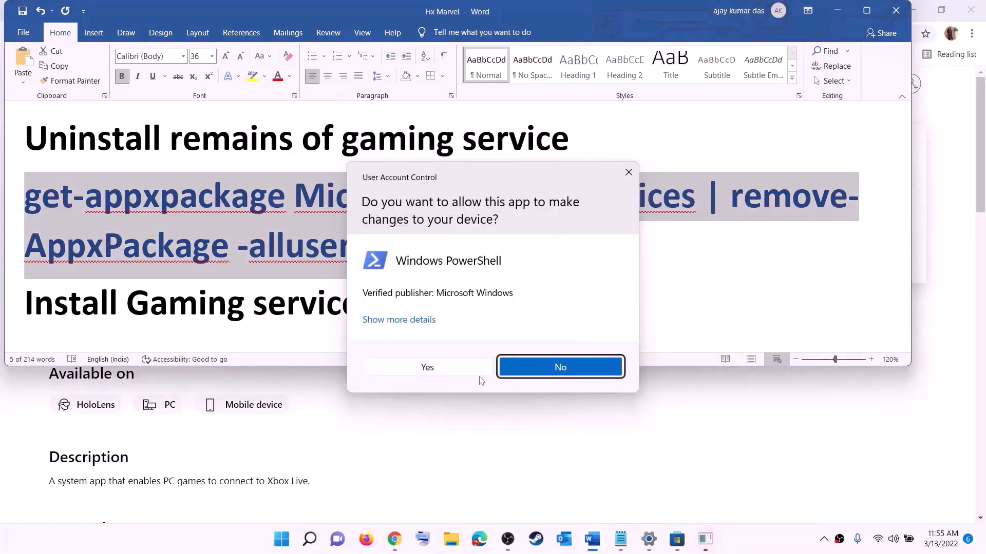
left_click(428, 368)
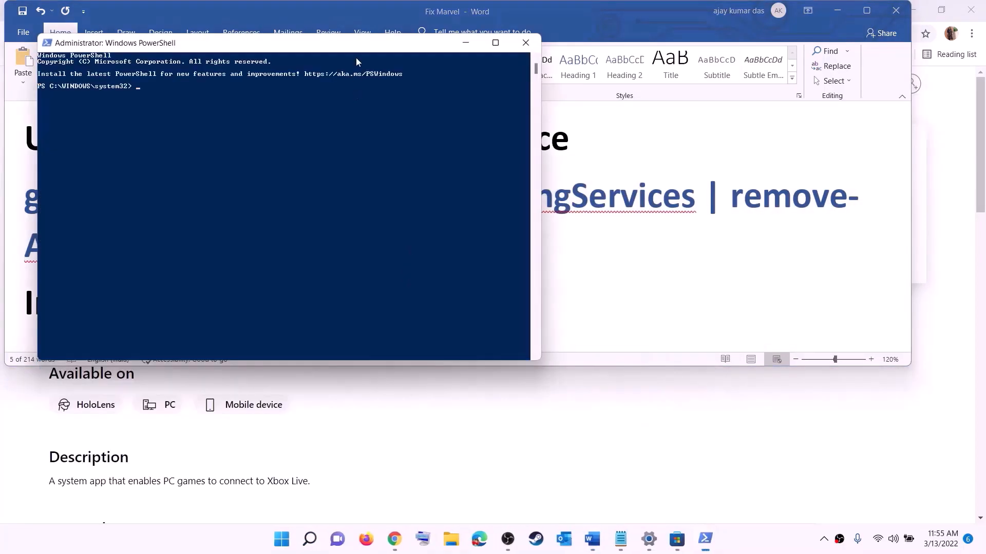
Run the copied command "get-appxpackage Microsoft.GamingServices | remove-AppxPackage -allusers" in PowerShell
left_click_drag(357, 47, 458, 112)
key("ctrl+v")
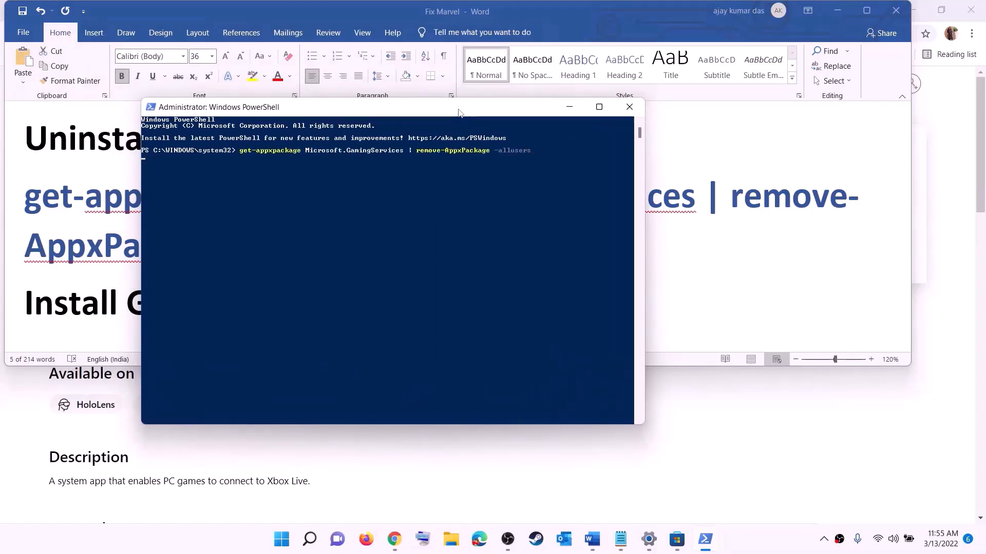
key("Return")
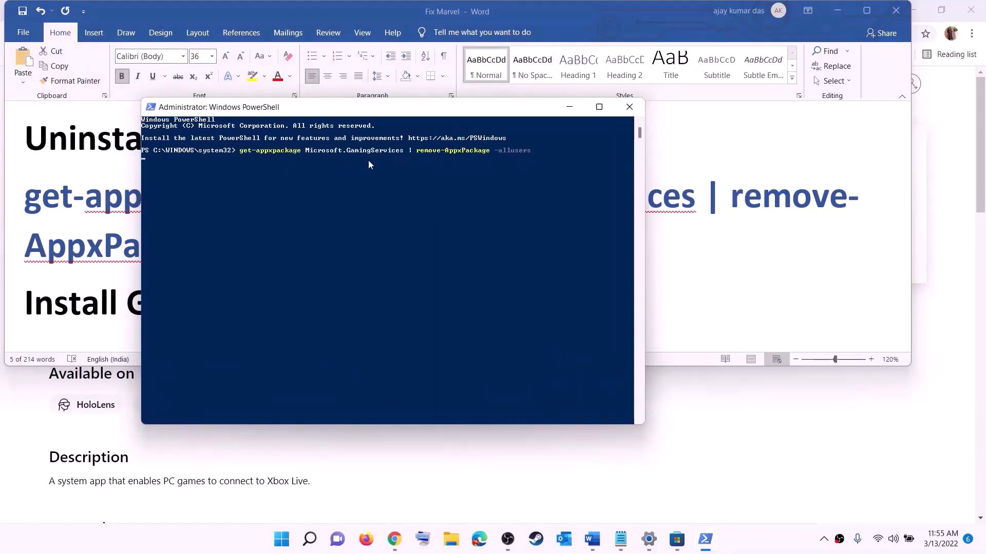
Copy the command "start ms-windows-store://pdp/?productid=9MWPM2CQNLHN" under "Install Gaming service" in the Word document
left_click(110, 241)
scroll(246, 248, "down", 3)
left_click_drag(513, 268, 9, 237)
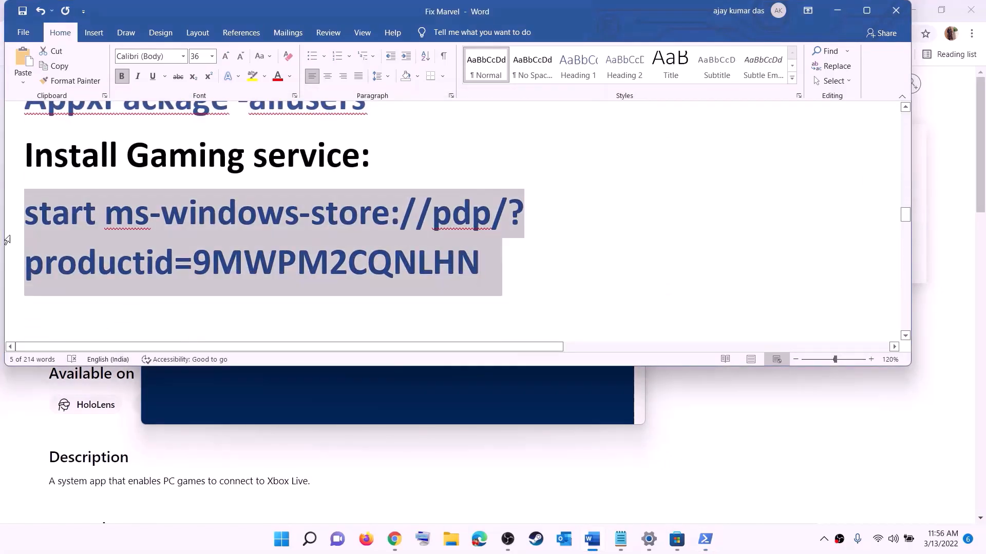
right_click(106, 232)
left_click(136, 255)
Run the copied Store command in PowerShell and install Gaming Services from its Microsoft Store page, allowing the changes
left_click(296, 396)
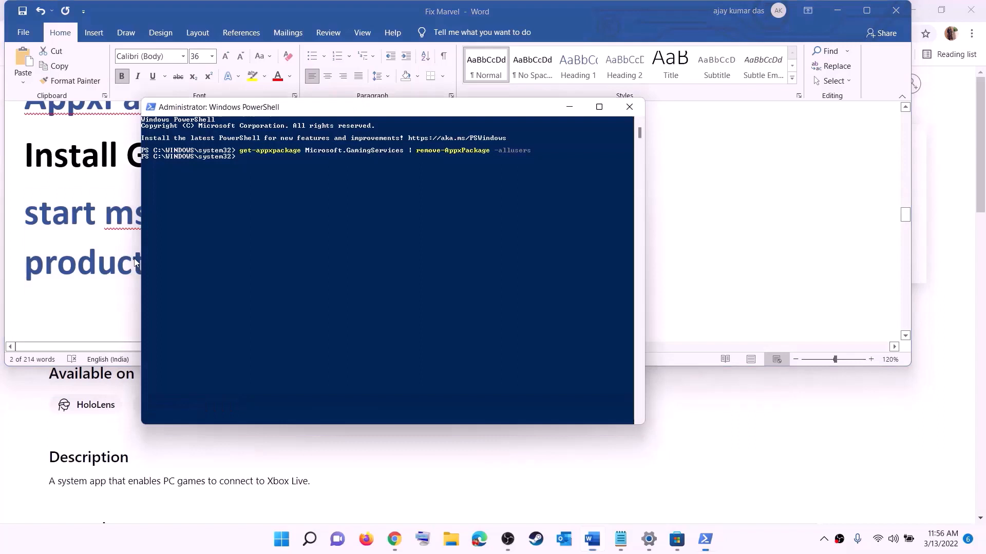
right_click(295, 224)
key("Return")
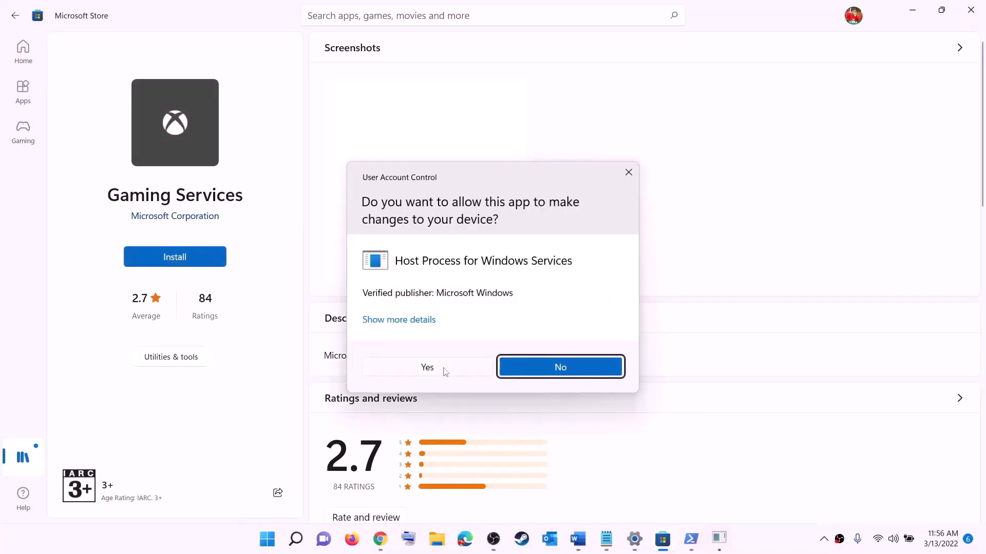
left_click(442, 370)
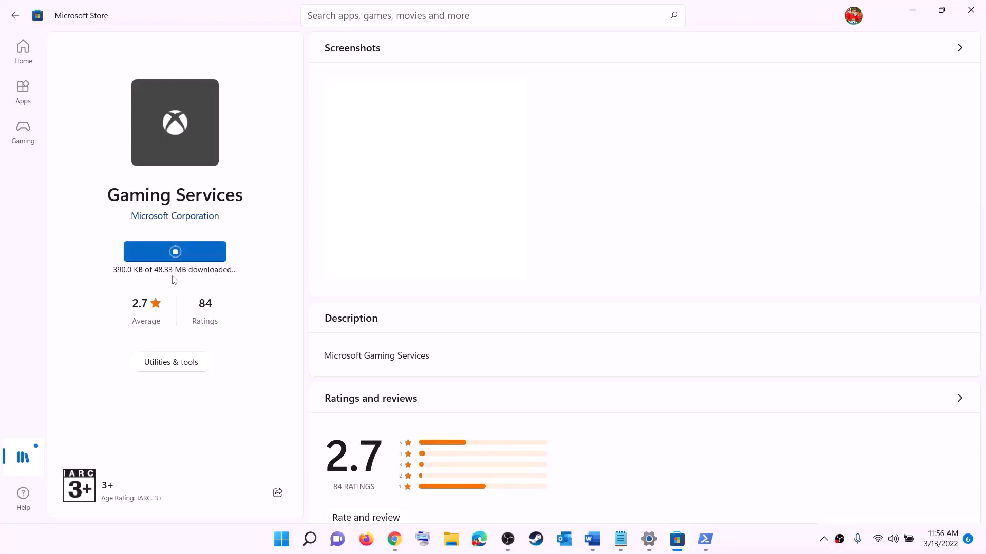
Review the Step 8 list of services in the Word document and open the Windows Services app
left_click(591, 539)
scroll(324, 265, "down", 1)
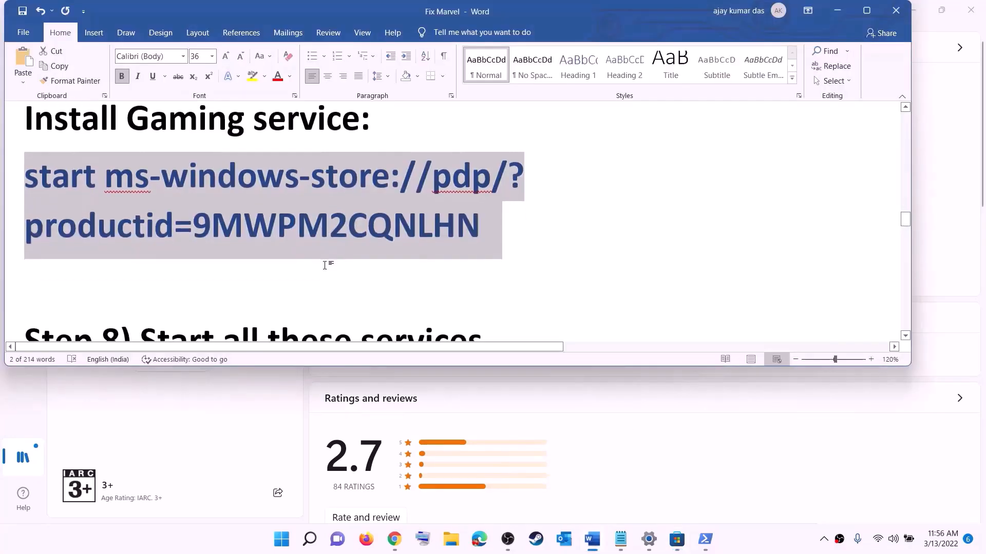
scroll(325, 264, "down", 5)
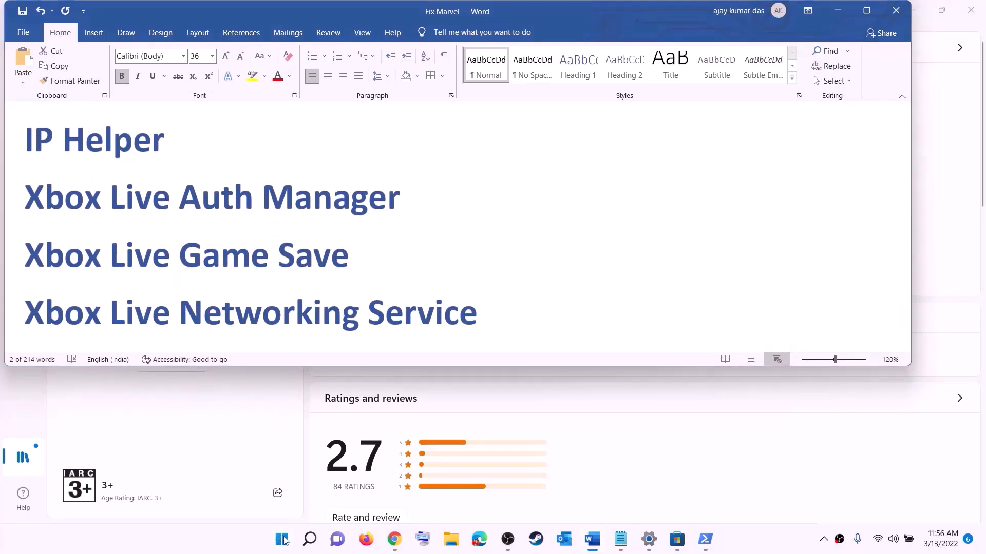
left_click(282, 540)
type("serv")
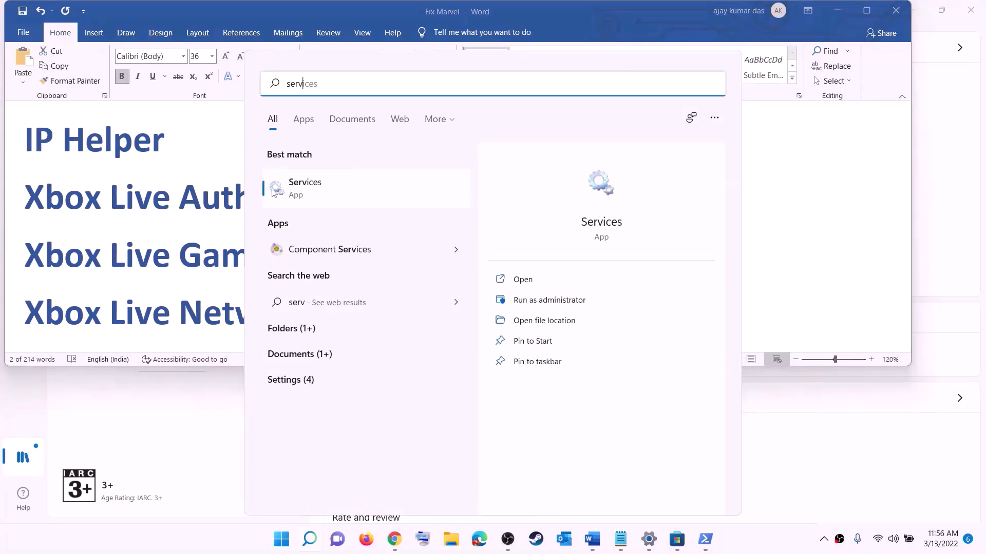
type("ic")
left_click(274, 192)
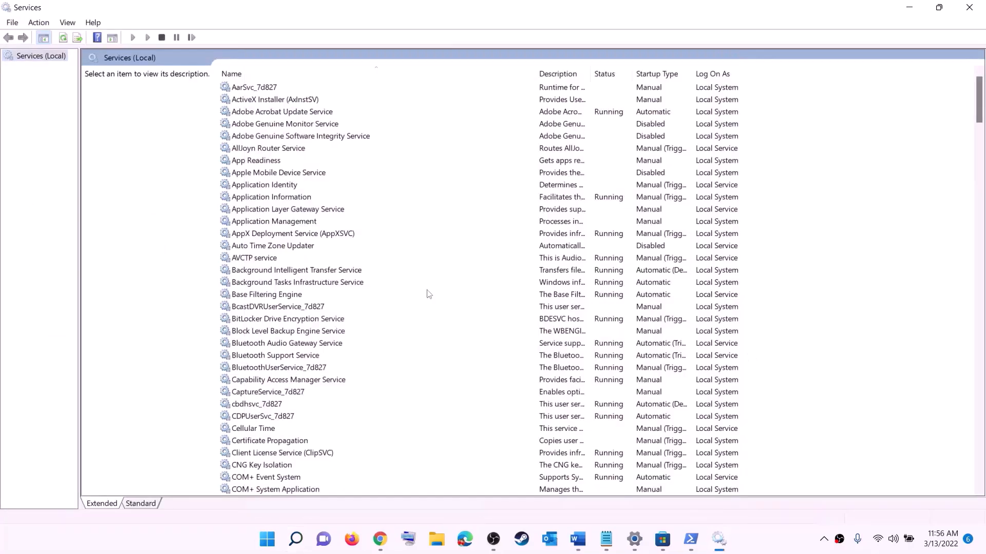
Set the IP Helper service's startup type to Automatic and apply the change
left_click(285, 307)
key("i")
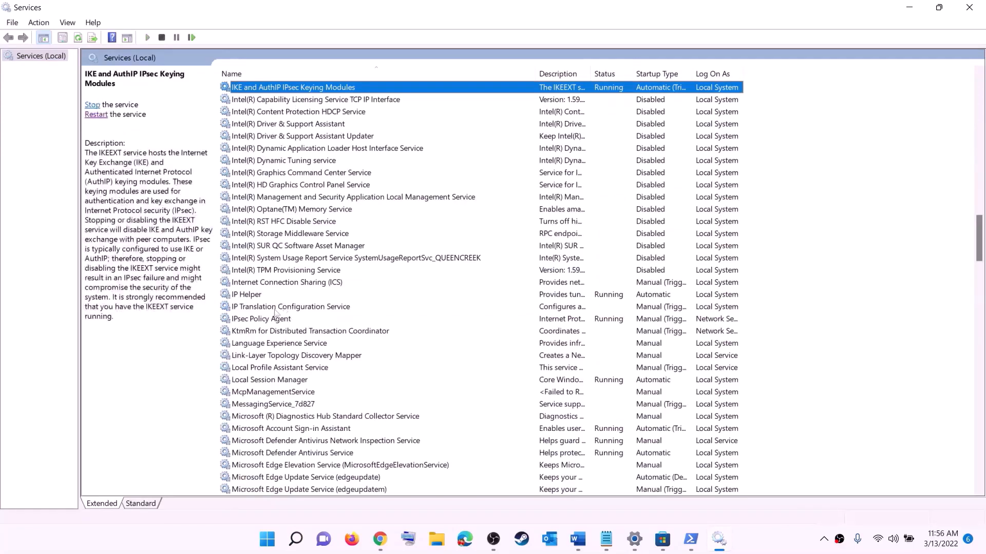
left_click(256, 296)
double_click(296, 299)
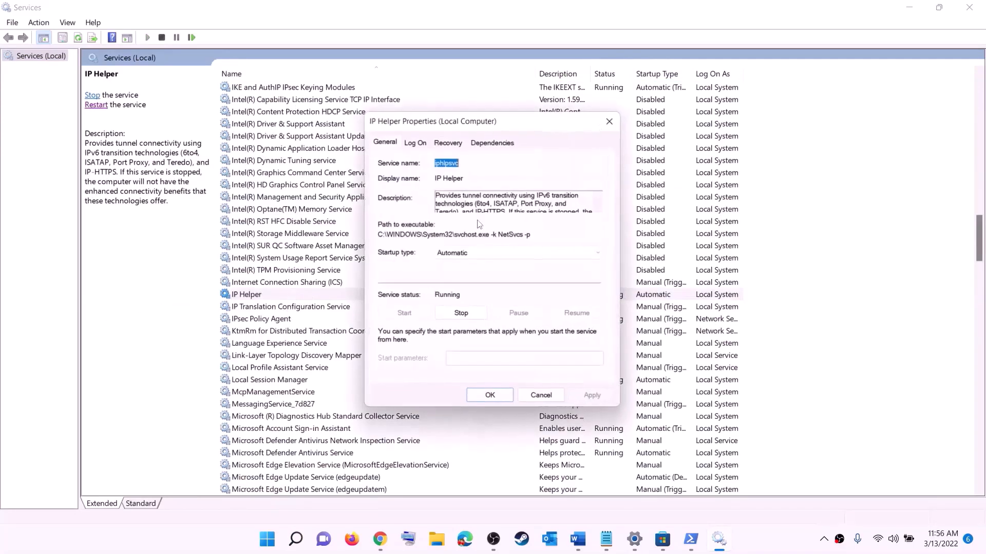
left_click(518, 253)
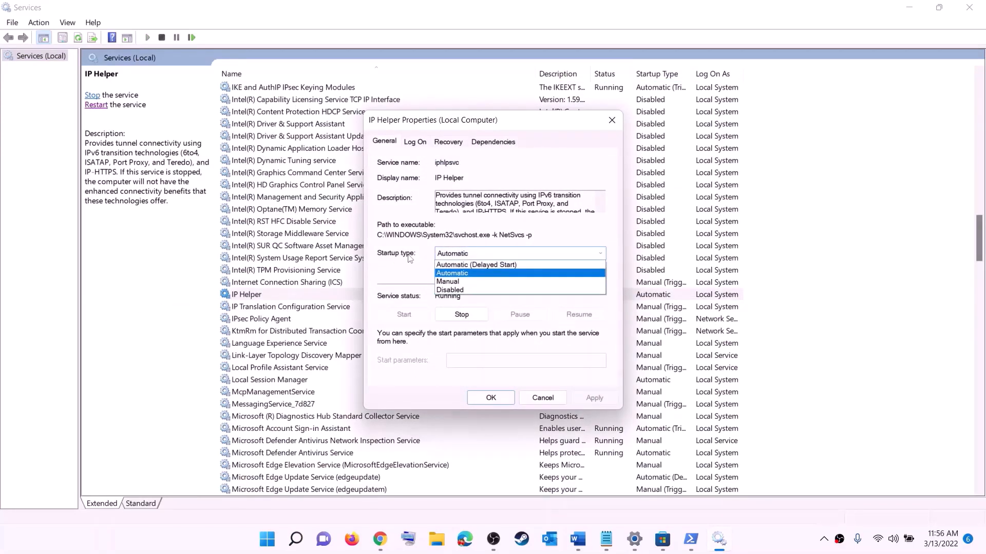
left_click(454, 274)
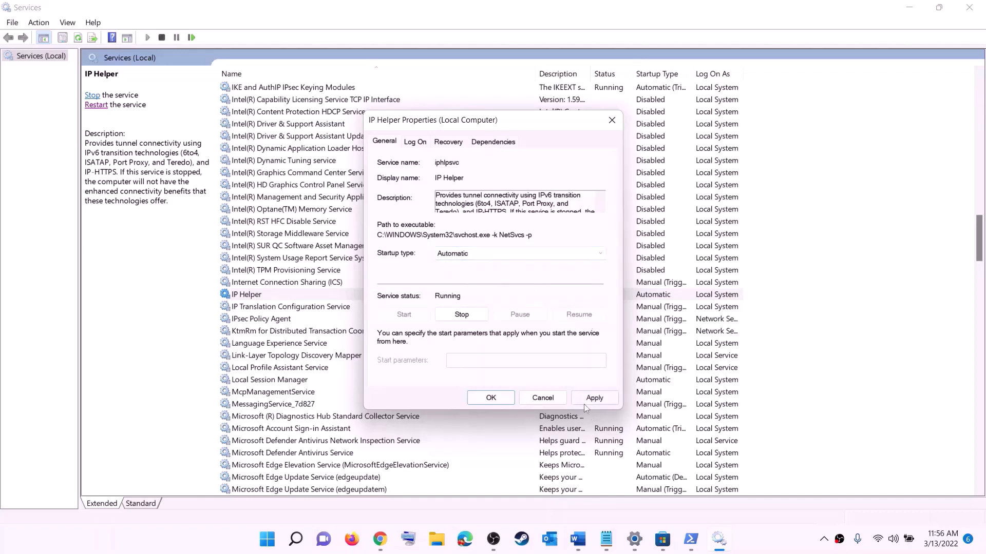
left_click(584, 404)
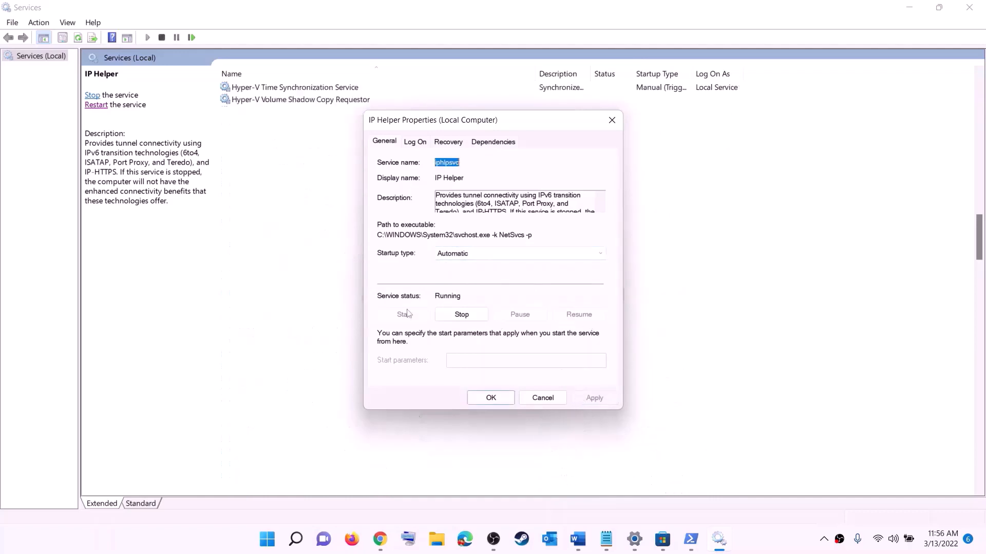
left_click(491, 398)
Set the Xbox Accessory Management Service's startup type to Automatic and apply the change
left_click(305, 370)
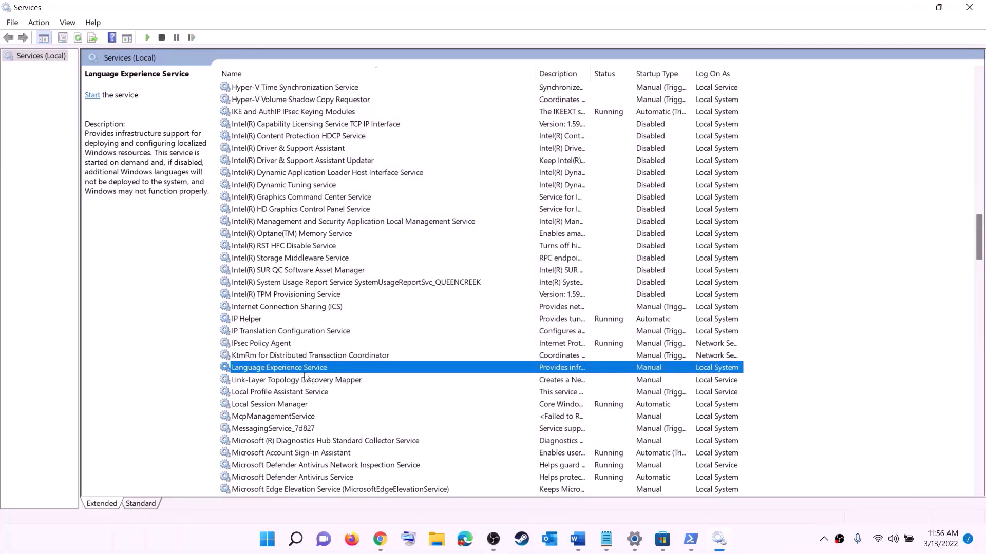
key("x")
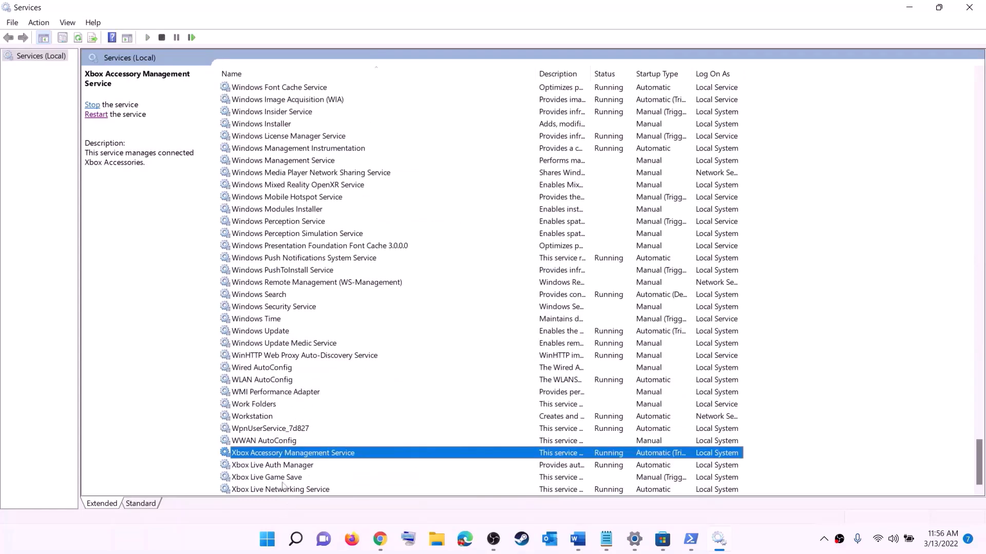
double_click(272, 454)
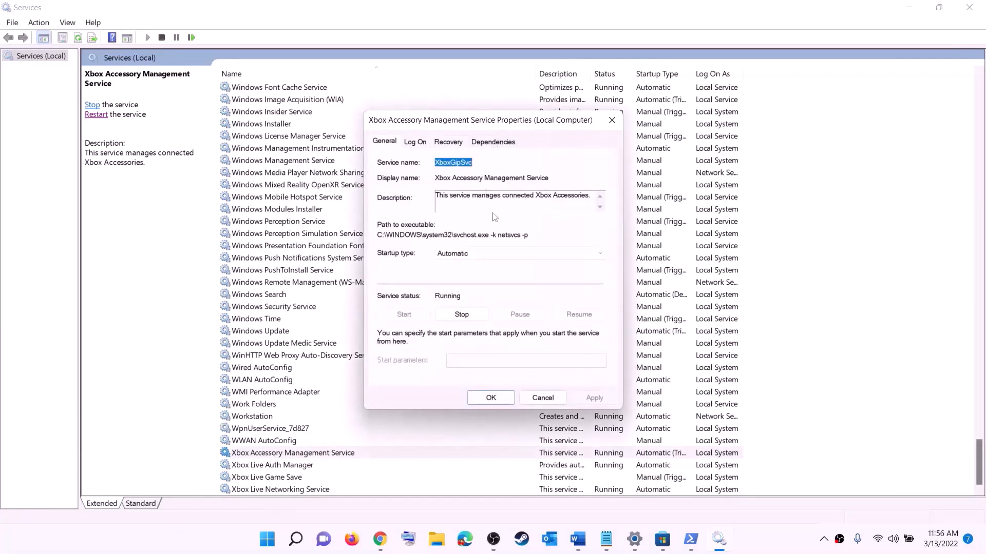
left_click(469, 256)
left_click(467, 273)
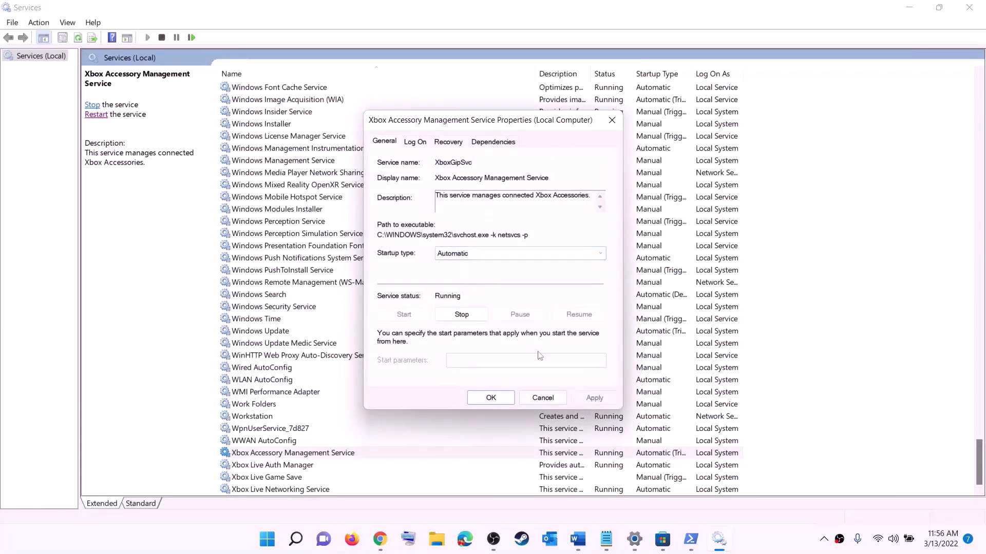
left_click(594, 400)
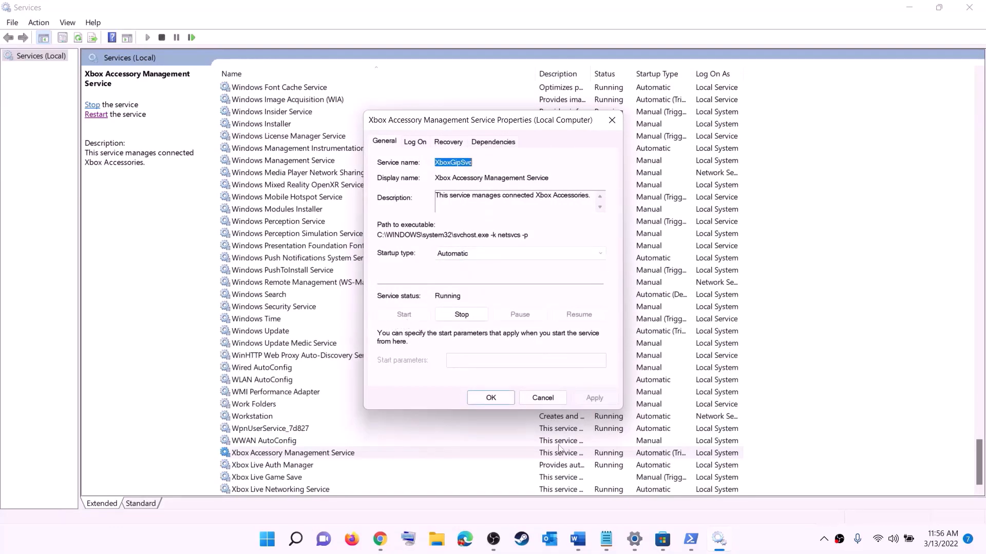
left_click(494, 400)
Set the Xbox Live Auth Manager service's startup type to Automatic and apply the change
double_click(263, 465)
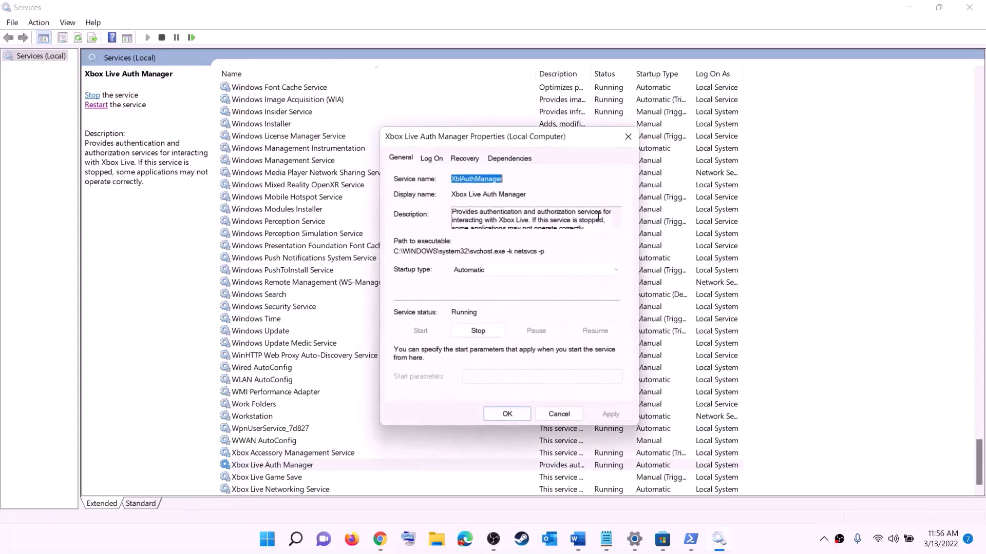
left_click(497, 270)
left_click(469, 289)
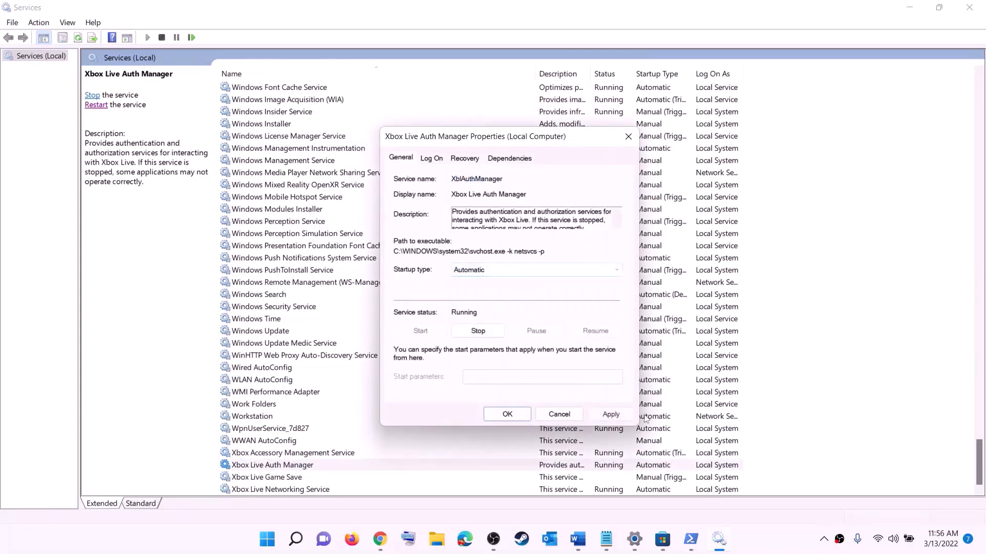
left_click(607, 414)
left_click(507, 415)
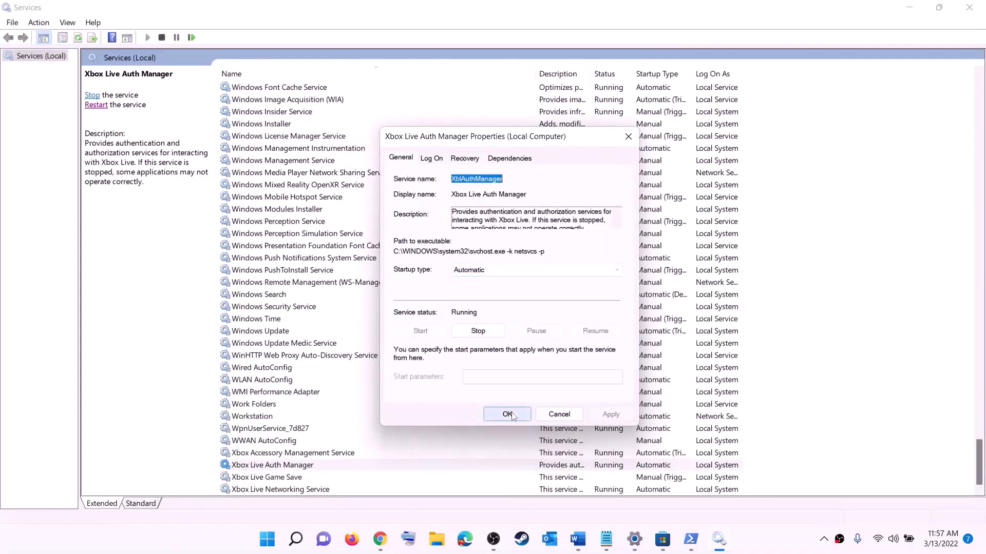
Set the Xbox Live Game Save service's startup type to Automatic, apply it and start the service
double_click(275, 477)
left_click(496, 259)
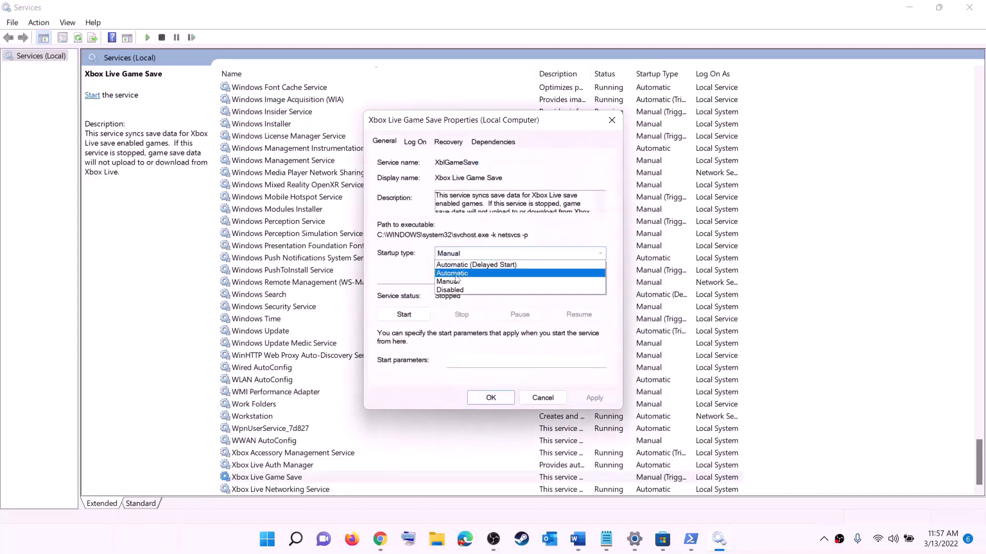
left_click(454, 273)
left_click(594, 398)
left_click(405, 314)
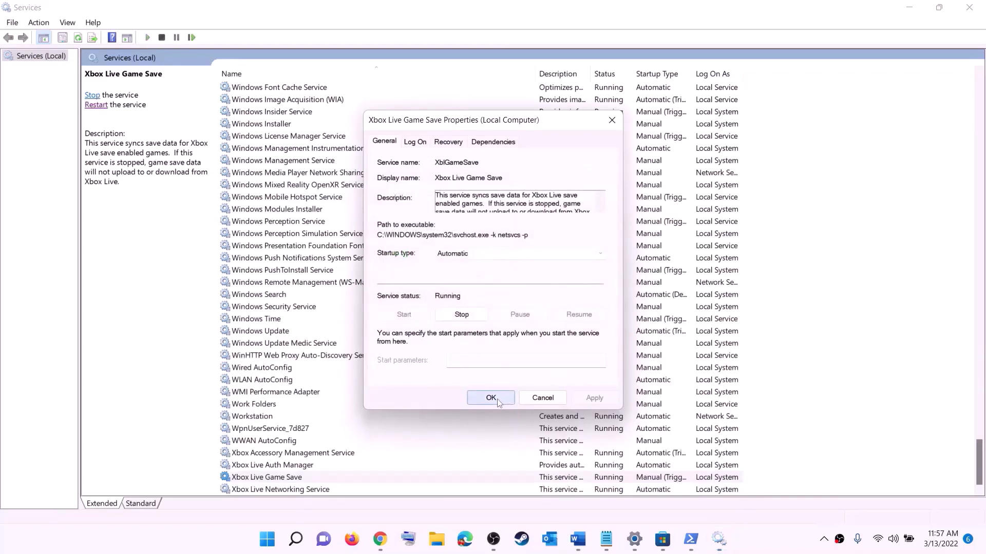
left_click(510, 397)
Set the Xbox Live Networking Service's startup type to Automatic and apply the change
double_click(287, 490)
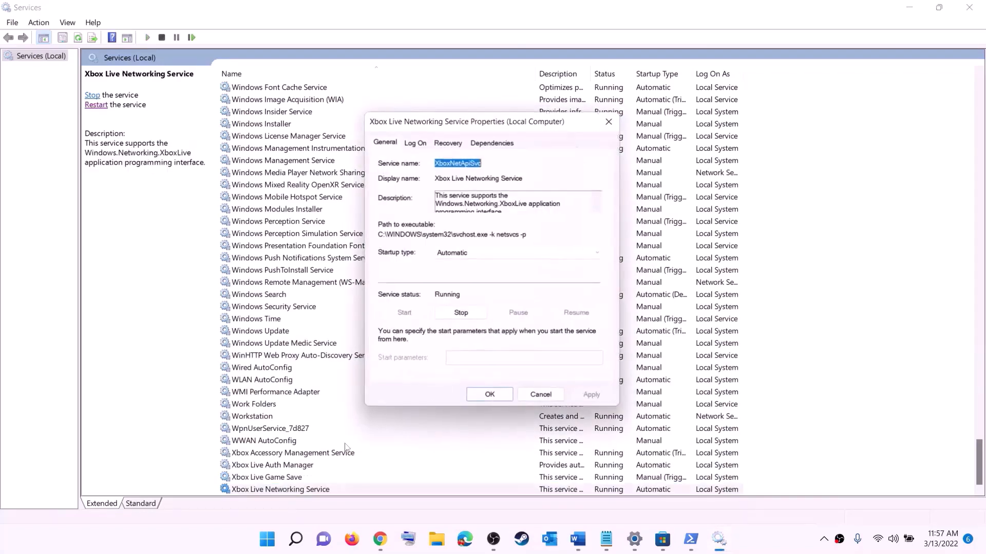
left_click(490, 256)
left_click(468, 276)
left_click(594, 398)
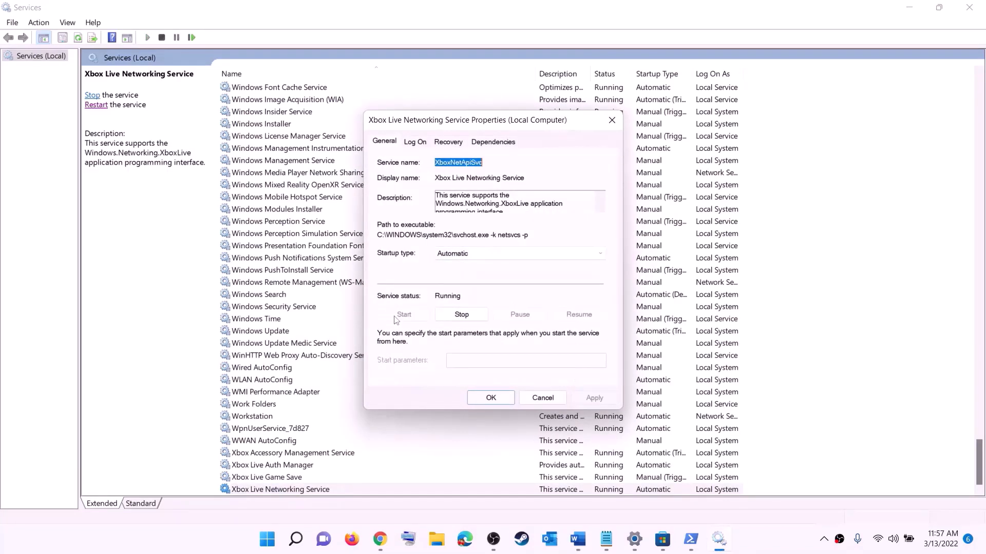
left_click(490, 397)
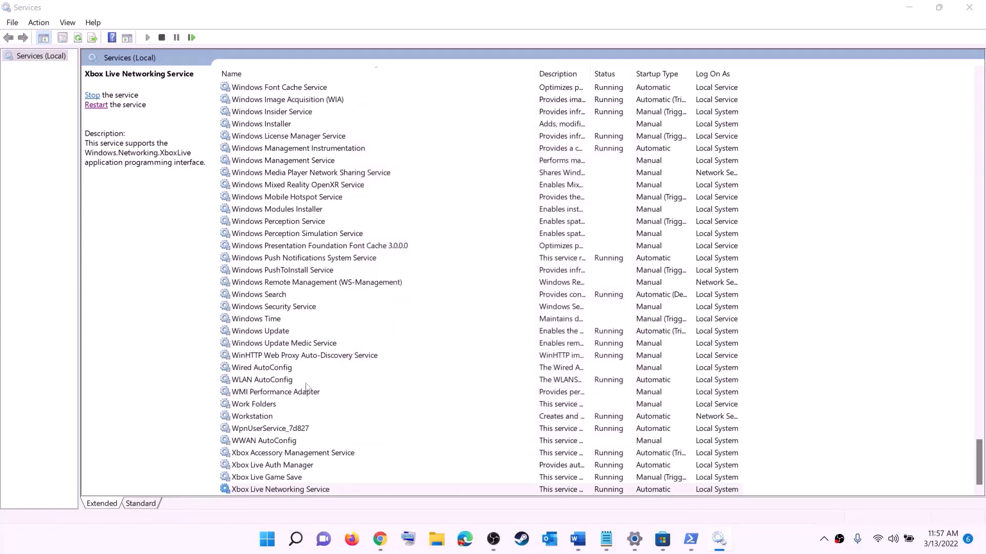
Set the Windows Update service's startup type to Automatic (Delayed Start) and apply the change
left_click(281, 331)
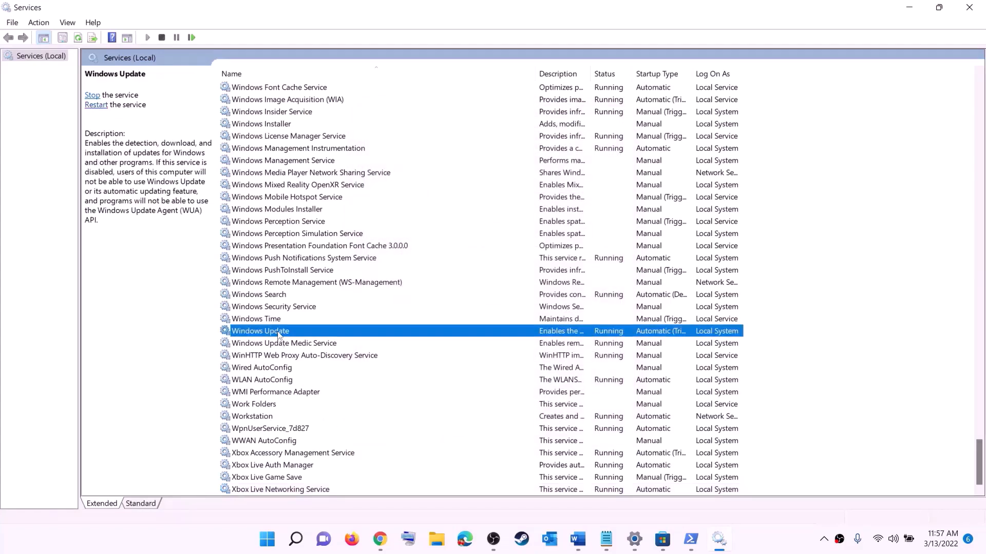
double_click(458, 338)
left_click(519, 253)
left_click(477, 265)
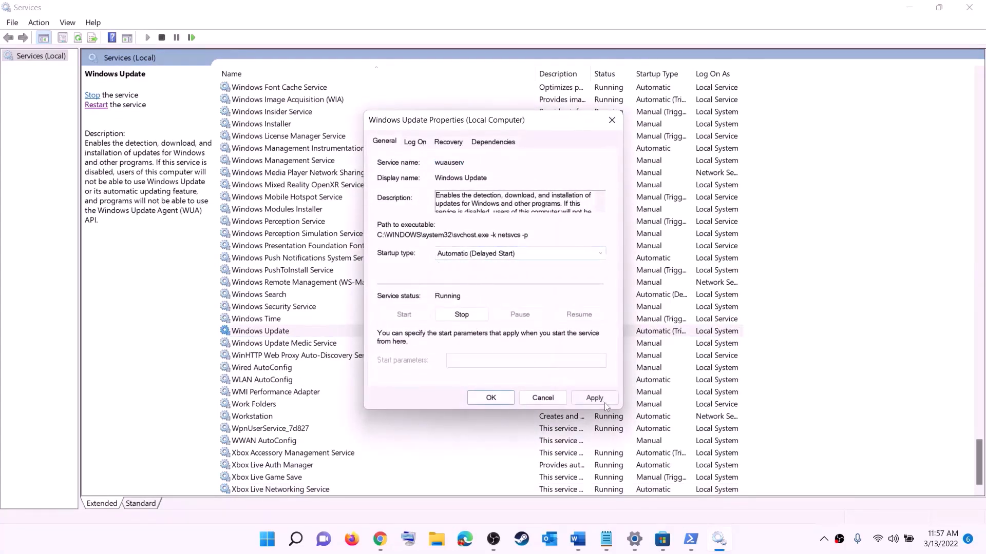
left_click(604, 401)
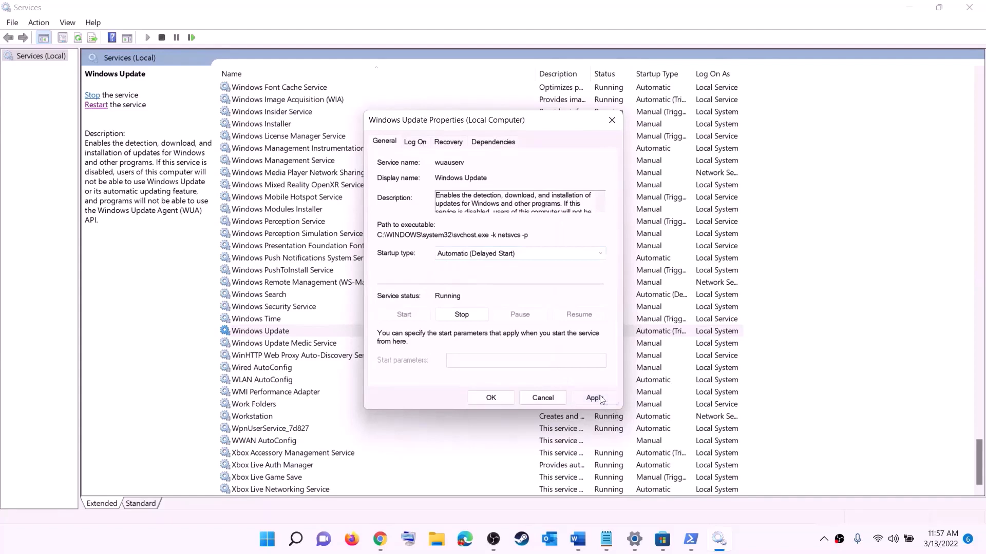
left_click(491, 398)
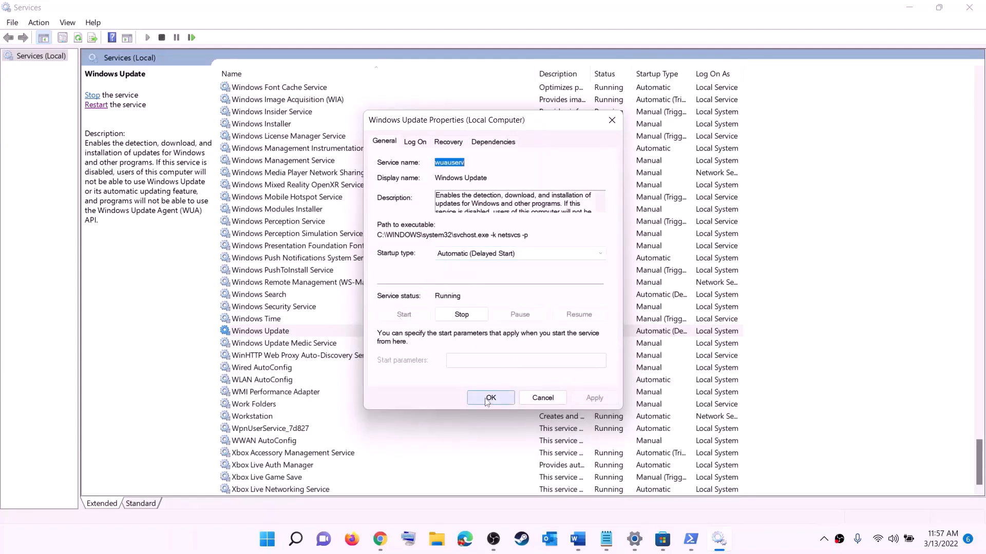
Find the two Gaming Services entries in the services list and stop both of them
left_click(325, 287)
key("g")
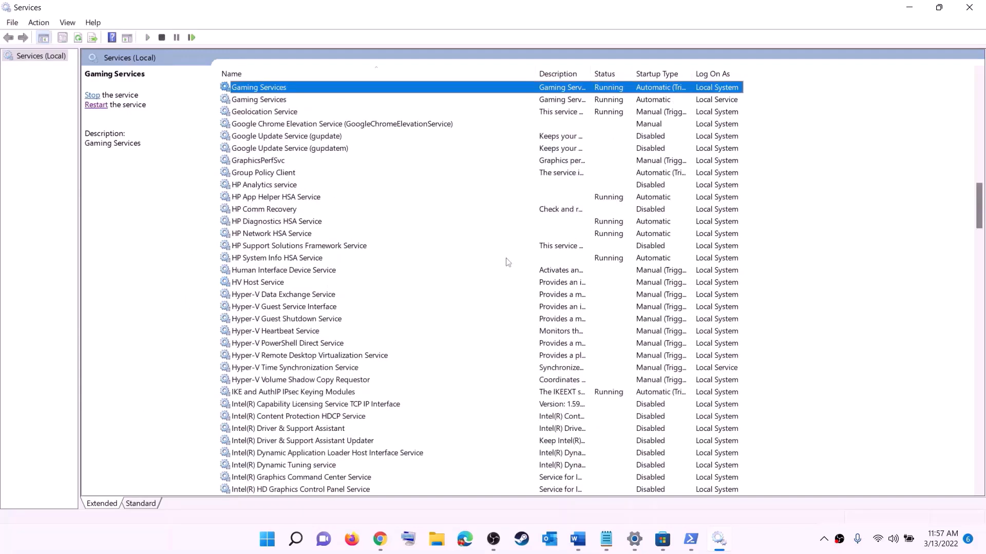
scroll(670, 271, "up", 4)
left_click(615, 247)
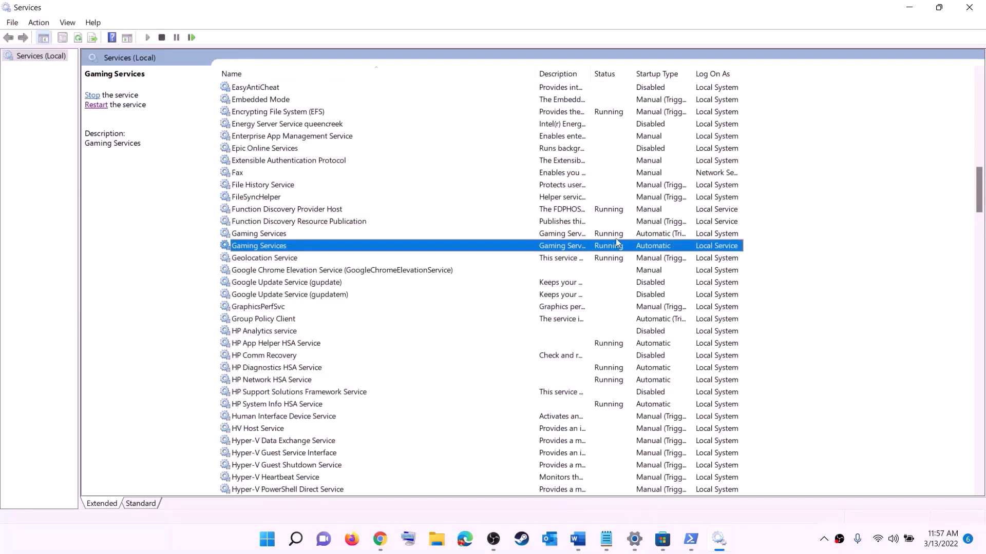
left_click(615, 236)
left_click(614, 245)
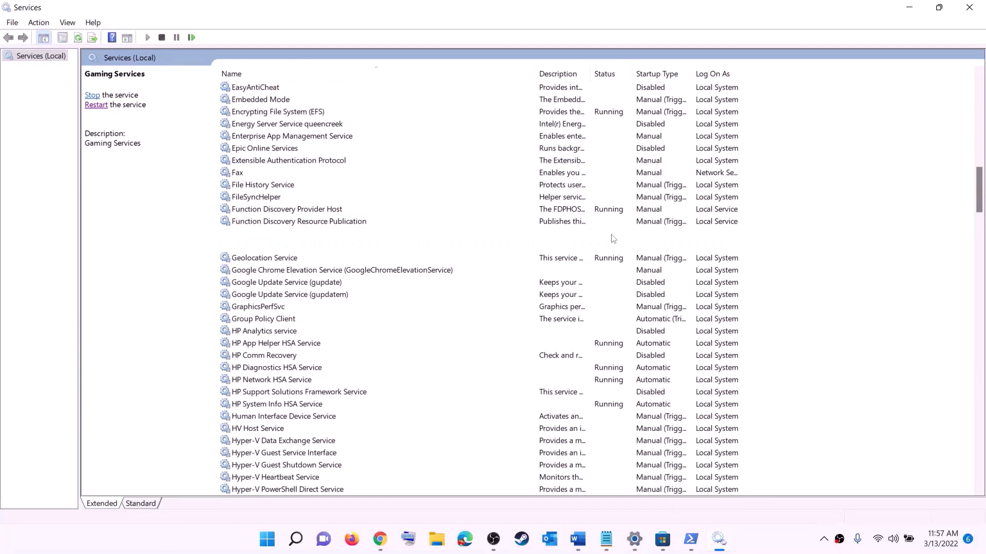
left_click(611, 237)
right_click(608, 237)
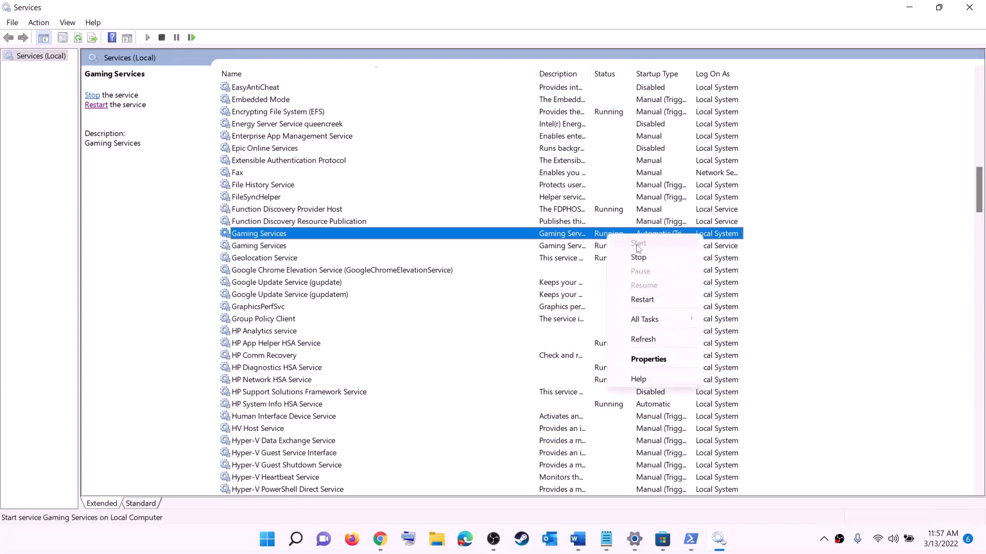
left_click(598, 243)
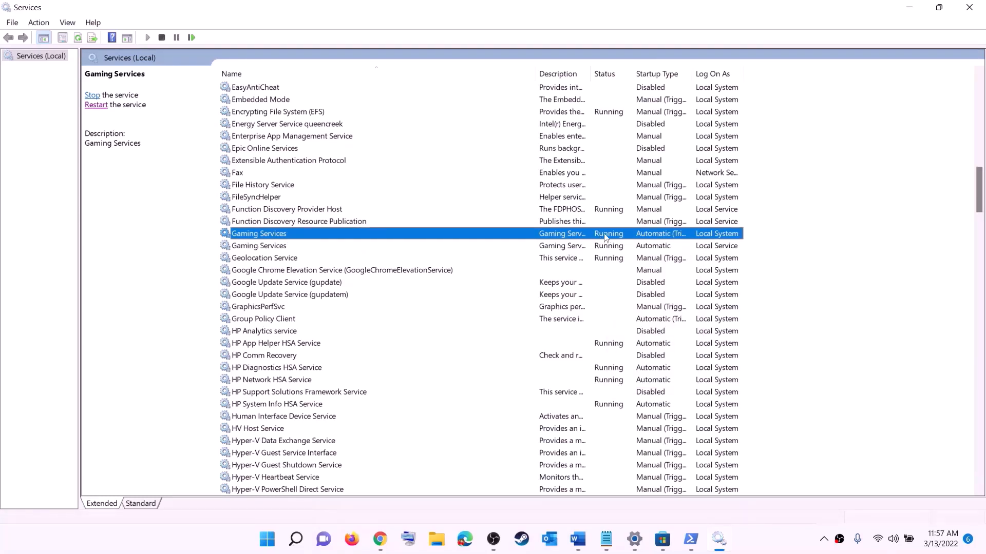
right_click(605, 236)
left_click(625, 257)
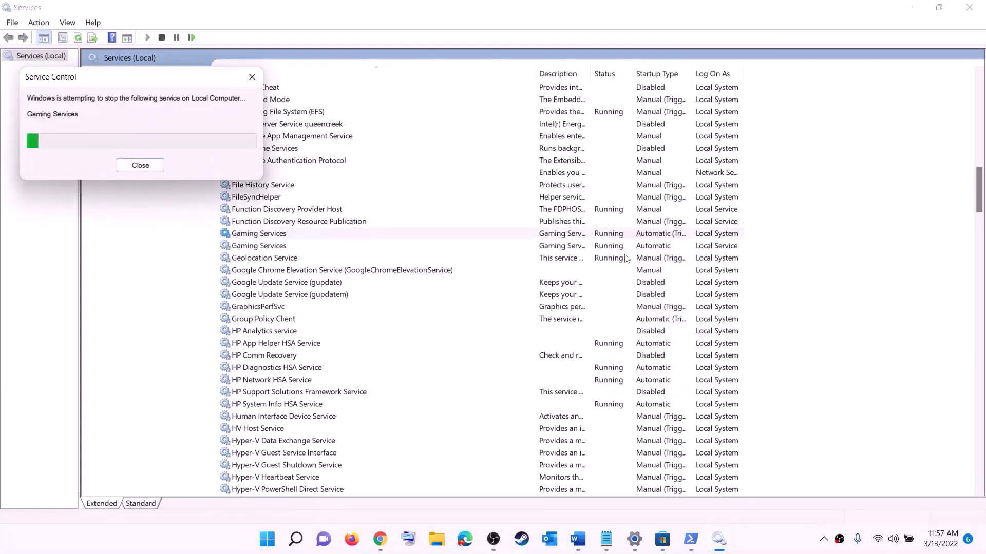
left_click(611, 249)
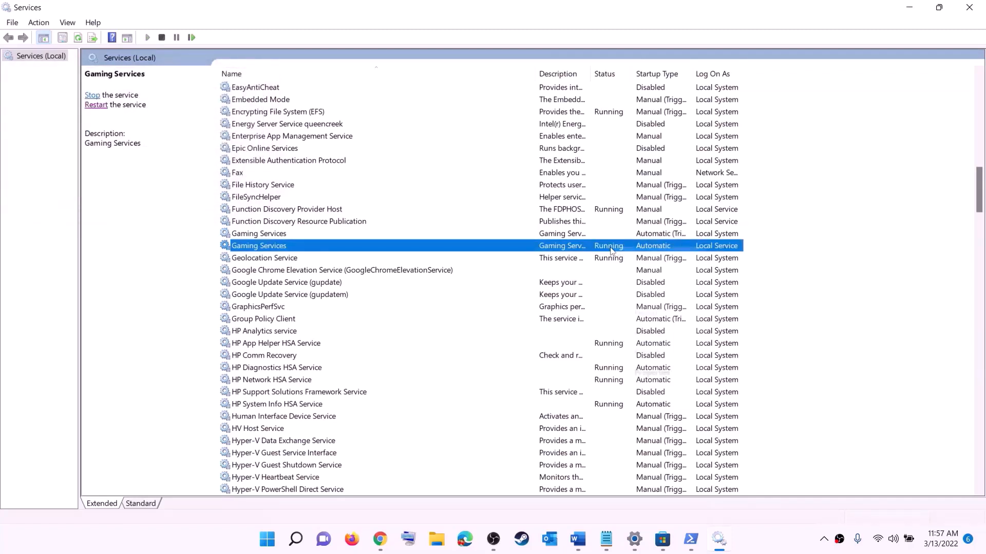
right_click(611, 251)
left_click(636, 266)
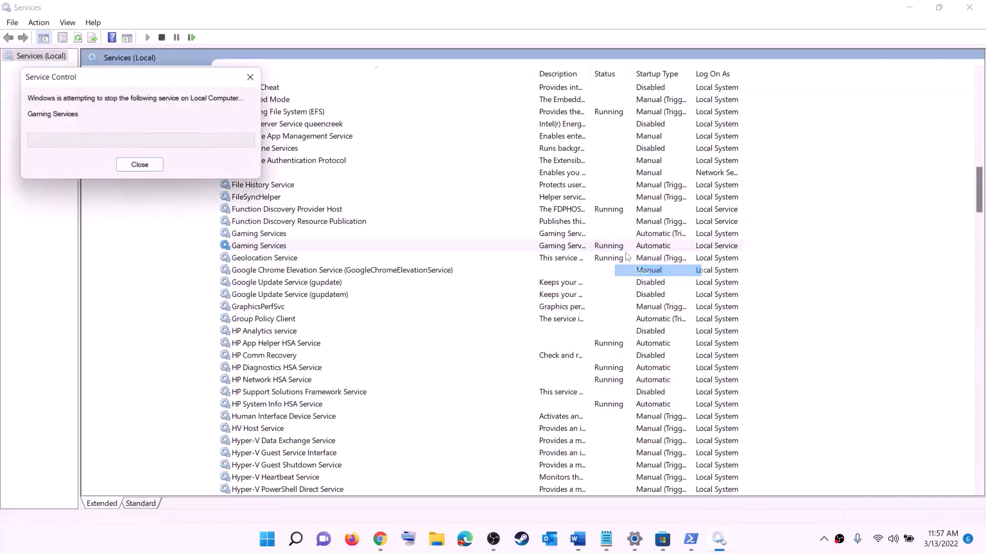
Start both Gaming Services entries again
left_click(584, 235)
right_click(586, 236)
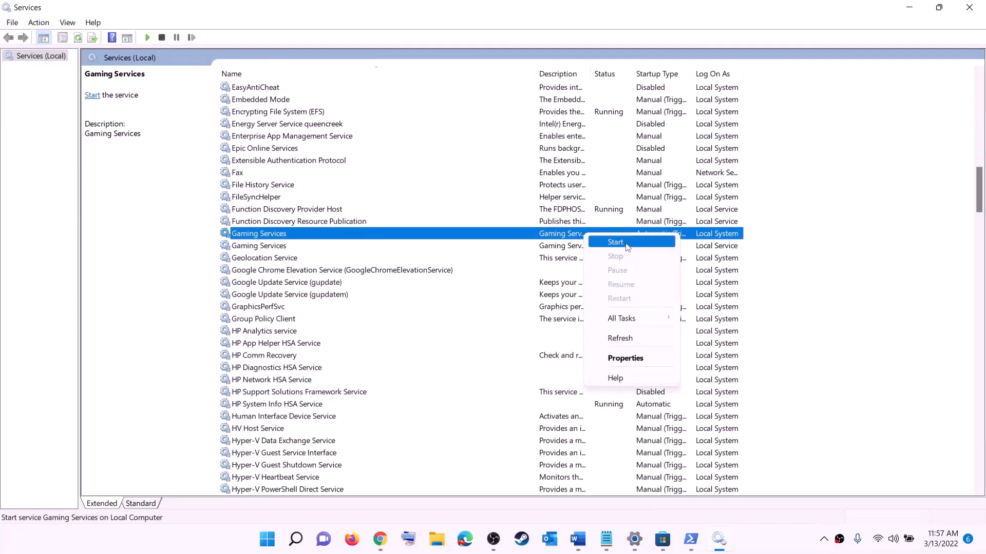
left_click(626, 246)
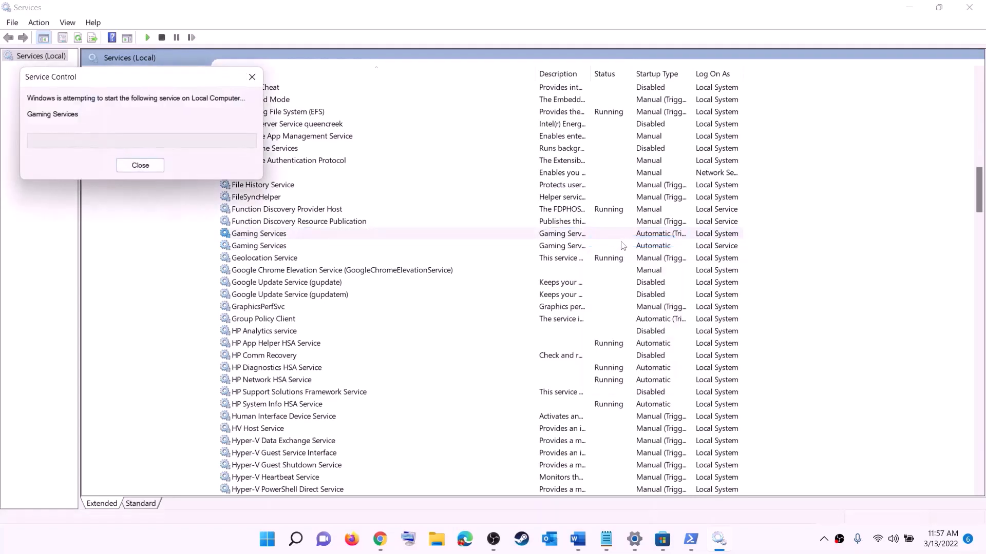
left_click(585, 247)
right_click(583, 248)
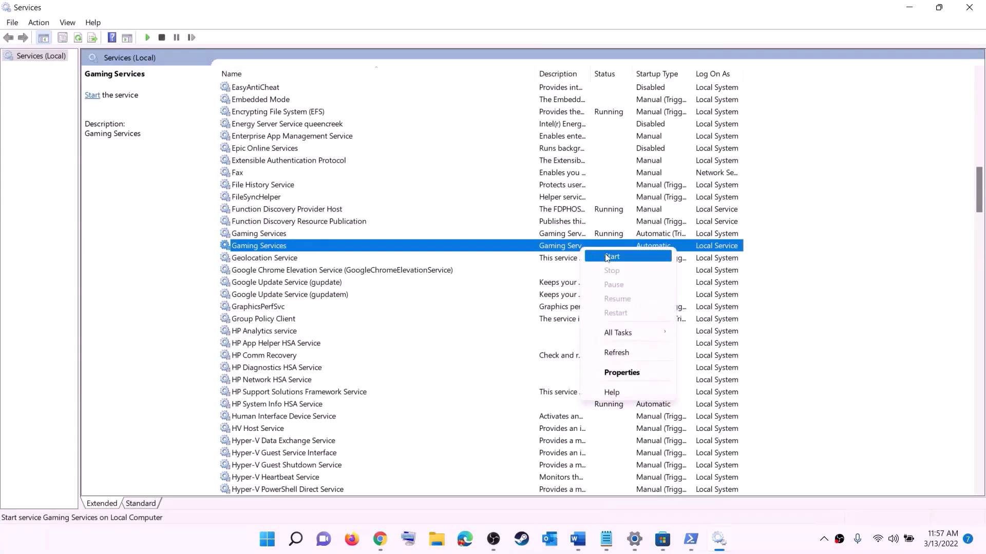
left_click(608, 258)
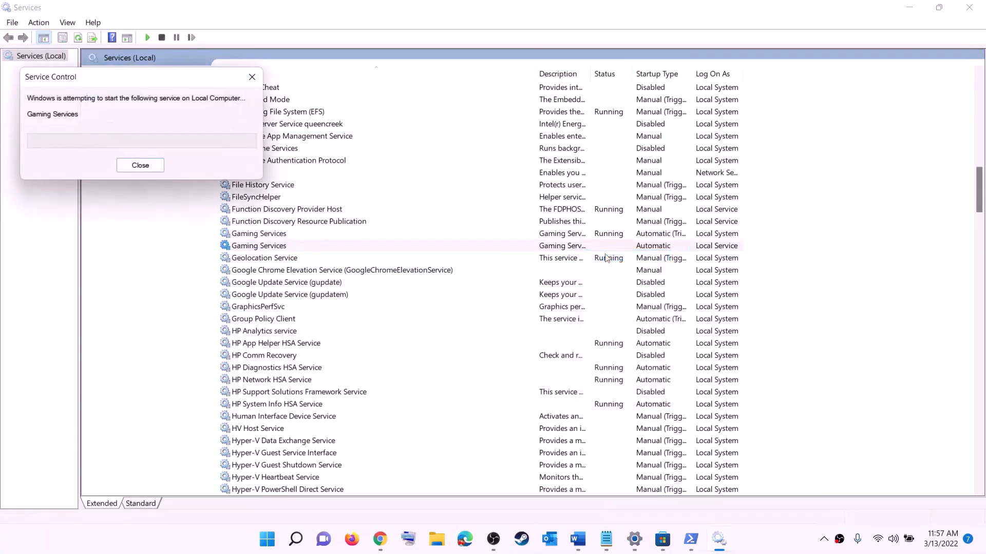
Set the Microsoft Store Install Service's startup type to Automatic and confirm its properties
left_click(560, 323)
key("m")
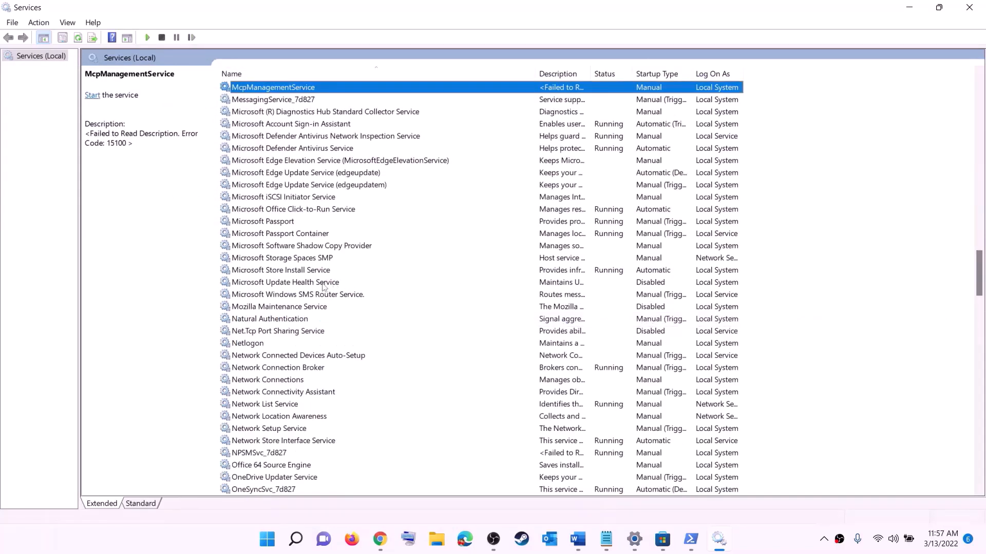
left_click(293, 271)
double_click(380, 272)
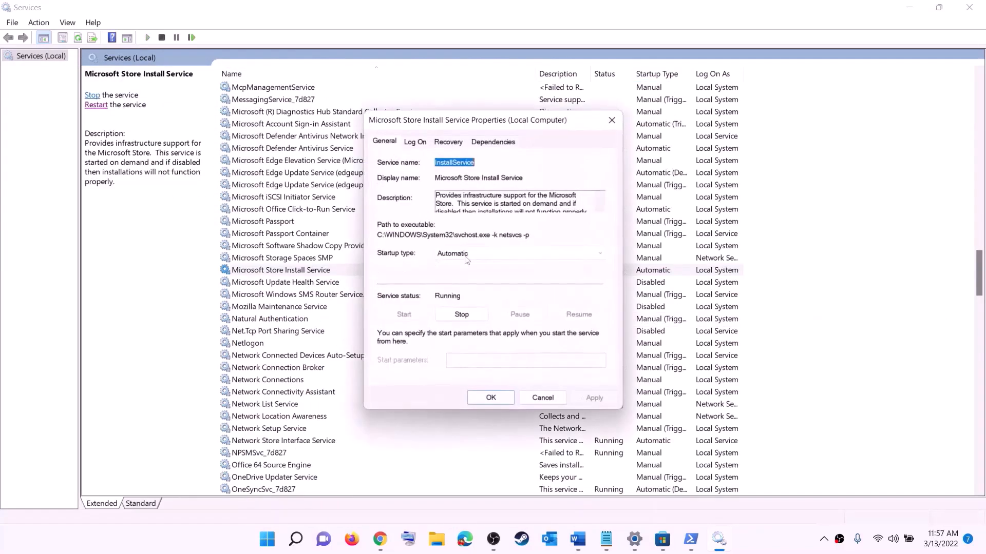
left_click(482, 256)
left_click(466, 274)
left_click(590, 397)
left_click(489, 398)
Set the Background Intelligent Transfer Service's startup type to Automatic and apply the change
left_click(325, 238)
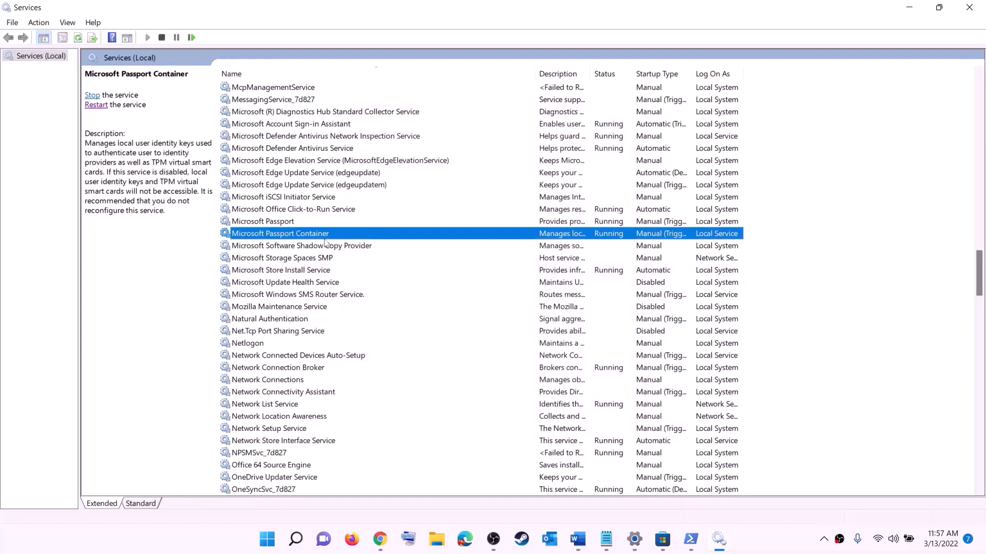
key("b")
scroll(339, 244, "up", 4)
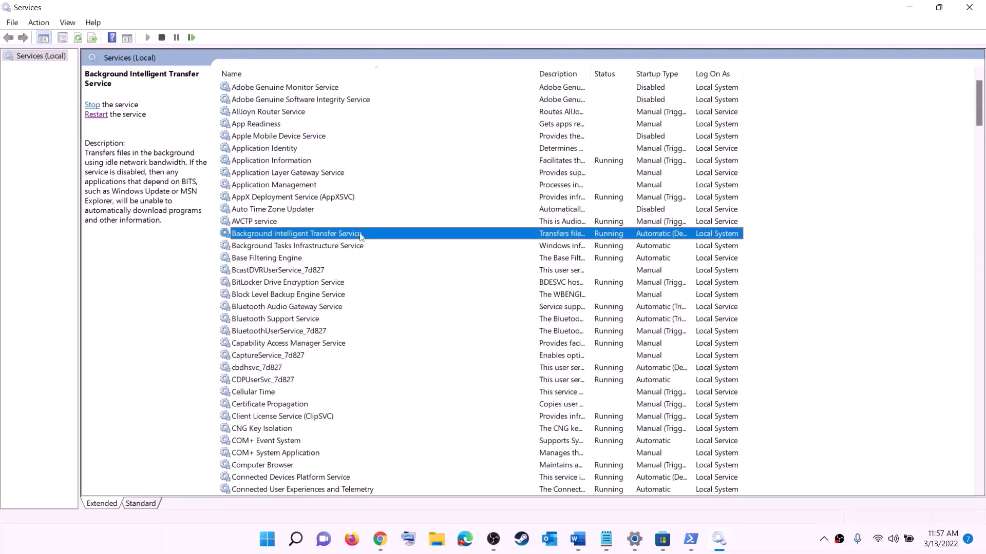
double_click(360, 234)
left_click(497, 261)
left_click(473, 269)
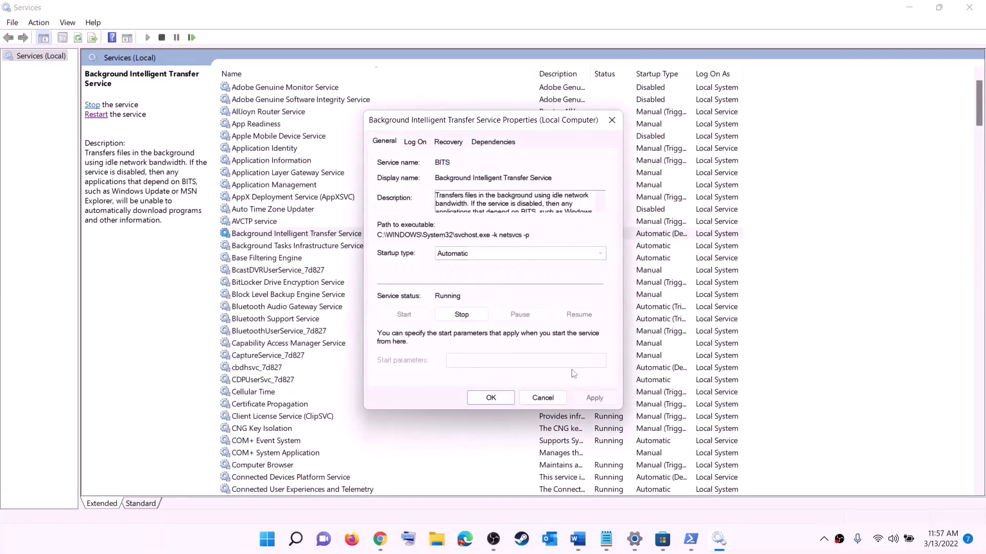
left_click(594, 397)
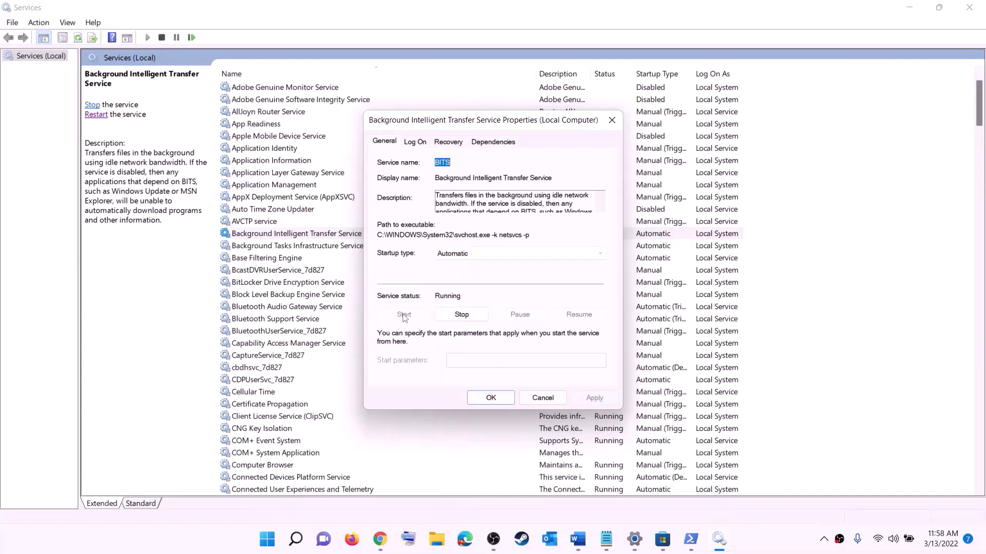
left_click(491, 398)
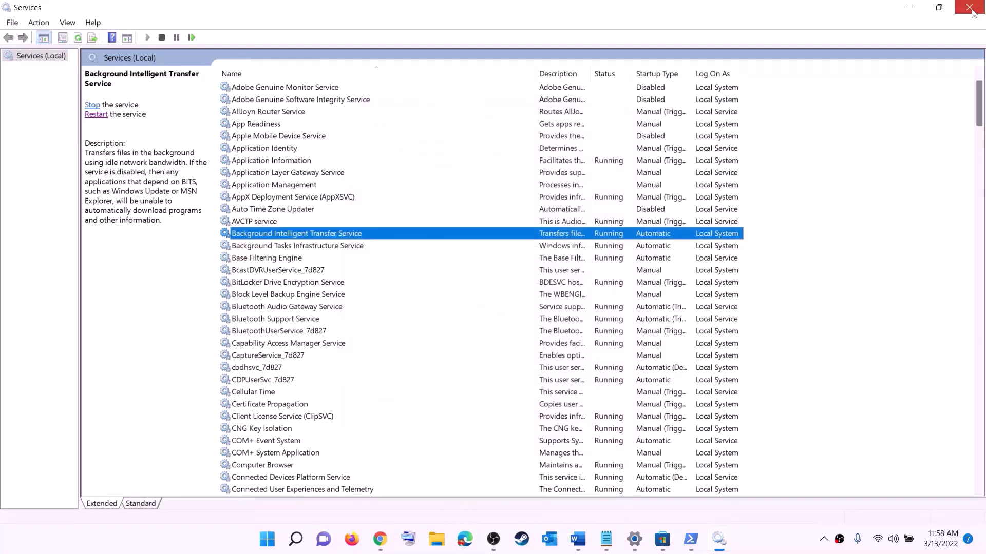
Close Services, go to Step 9 of the Word instructions, and open the Windows Update page in Settings
left_click(969, 7)
scroll(357, 290, "down", 7)
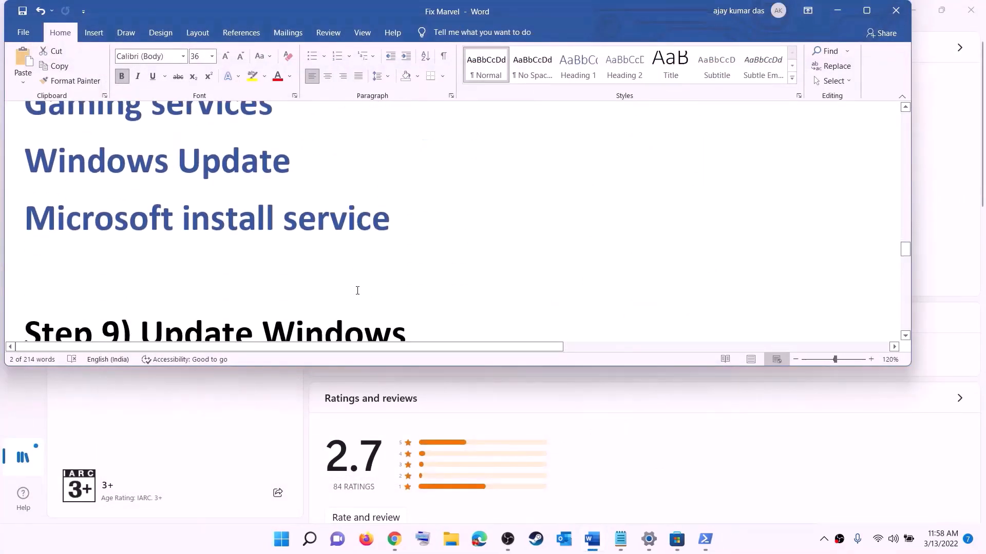
left_click_drag(184, 241, 484, 225)
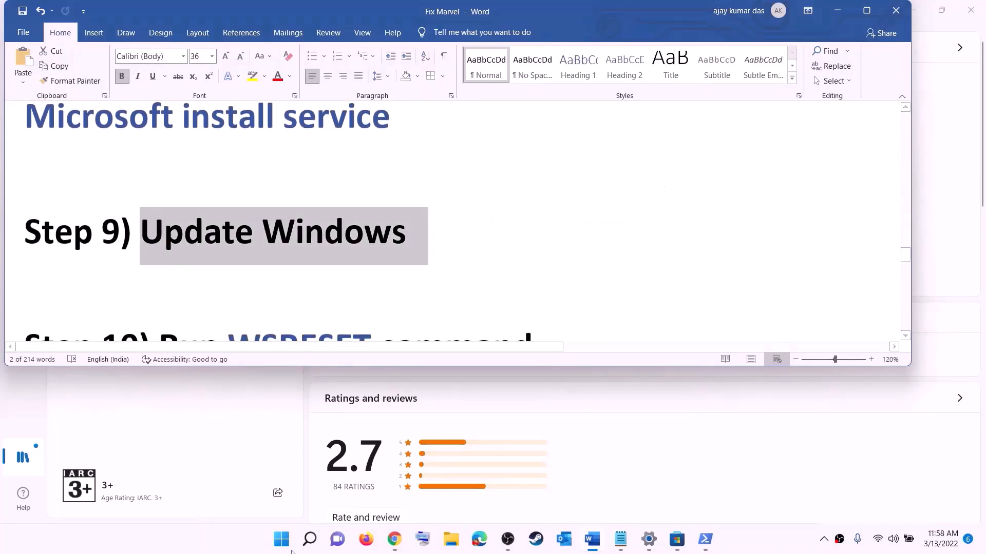
key("super")
left_click(473, 225)
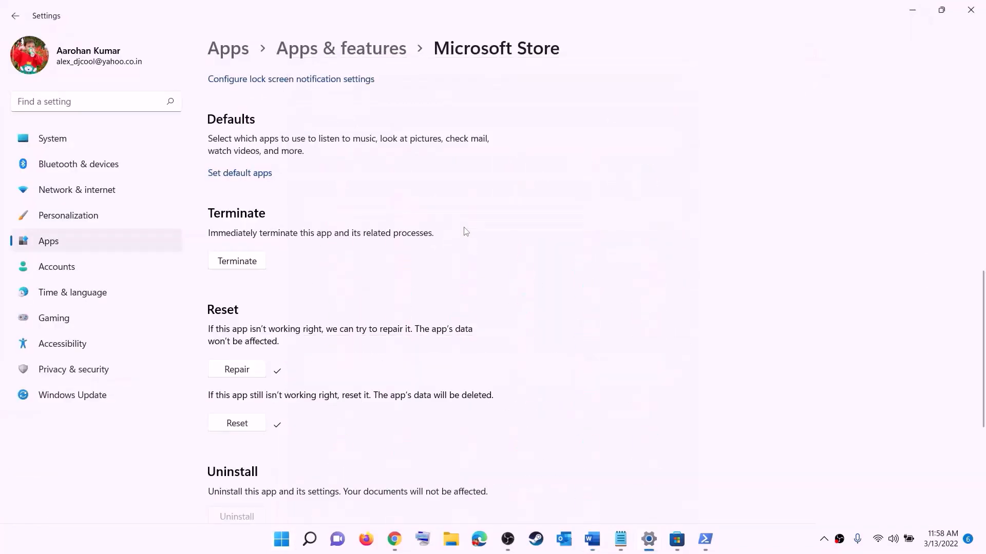
left_click(74, 394)
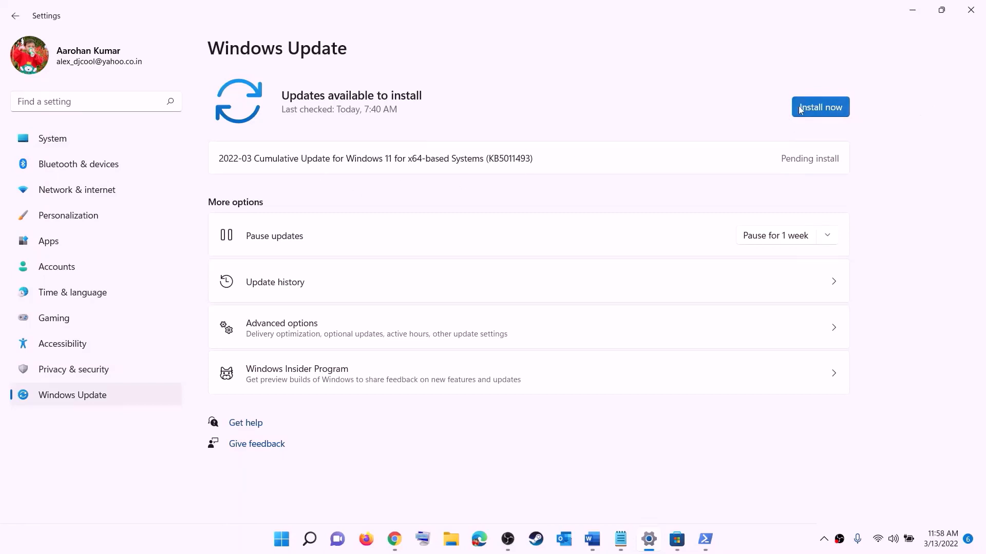
left_click(281, 539)
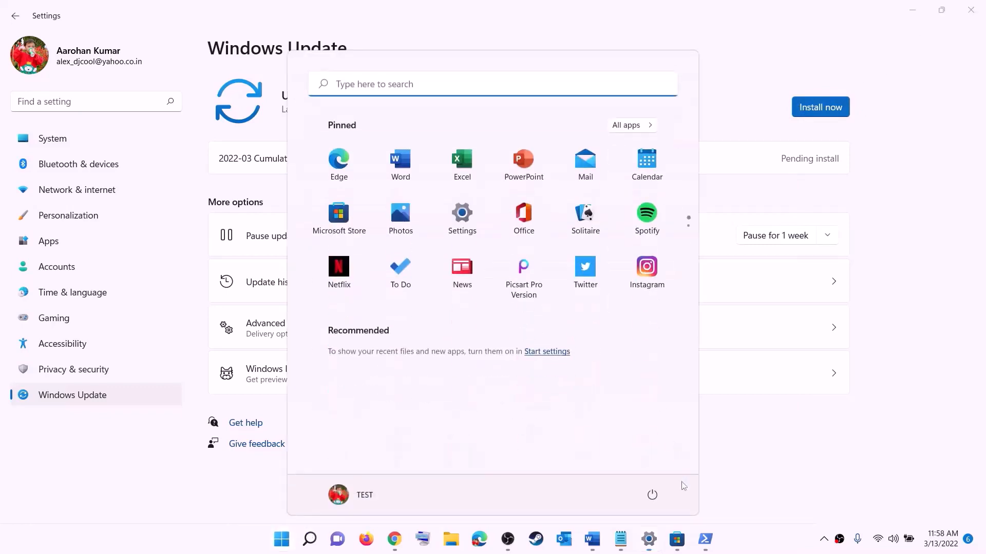
left_click(652, 495)
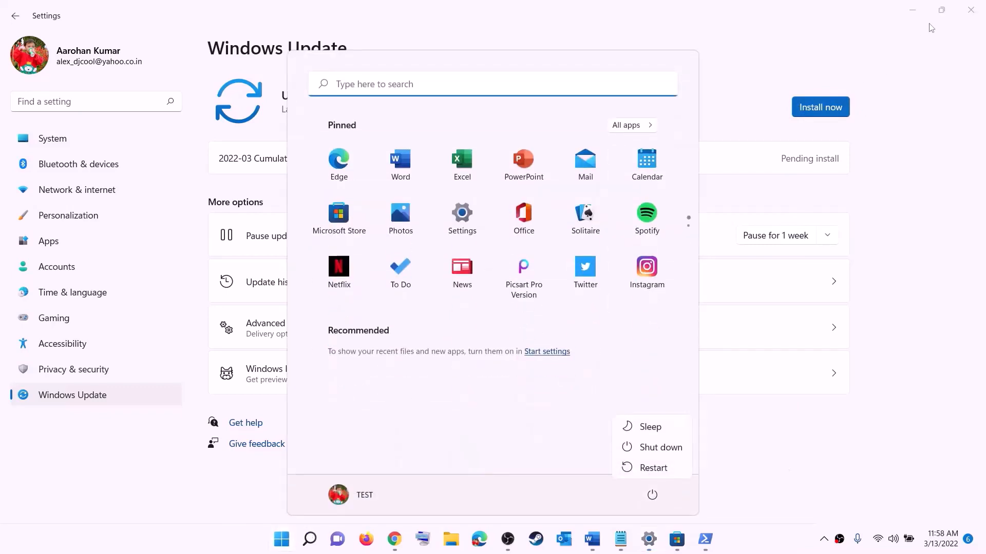
left_click(920, 10)
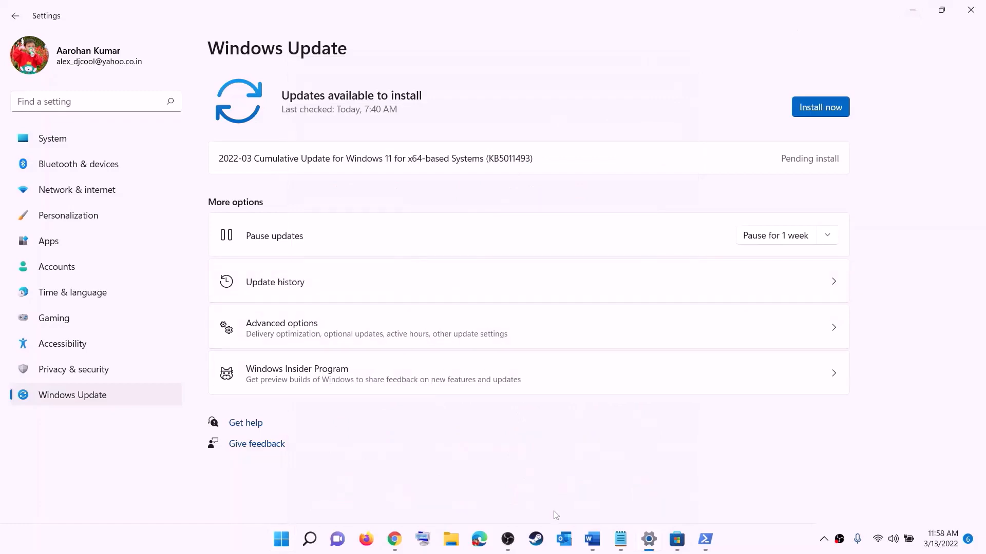
Copy WSRESET from Step 10 of the Word instructions and run it as a command through Windows search
left_click(592, 539)
scroll(306, 268, "down", 2)
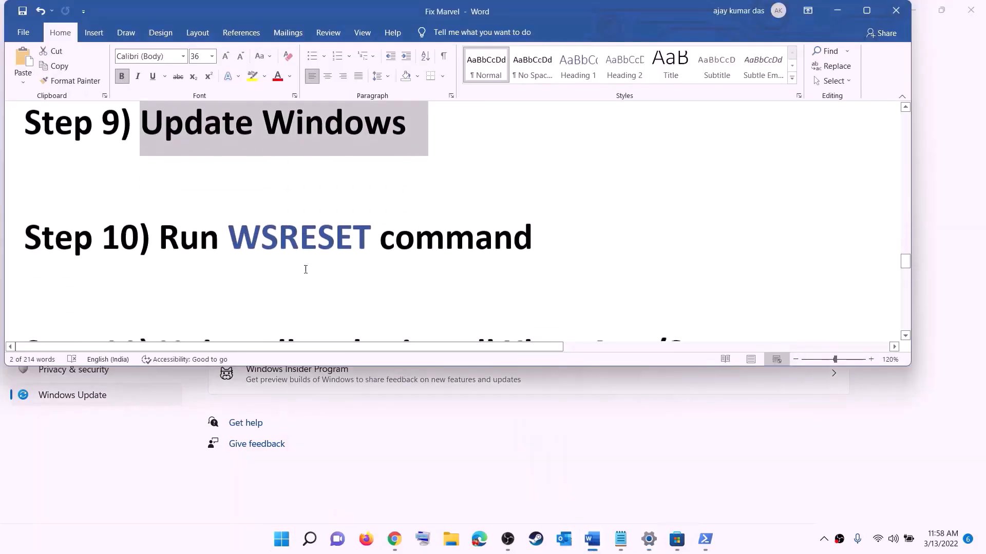
double_click(300, 242)
key("ctrl+c")
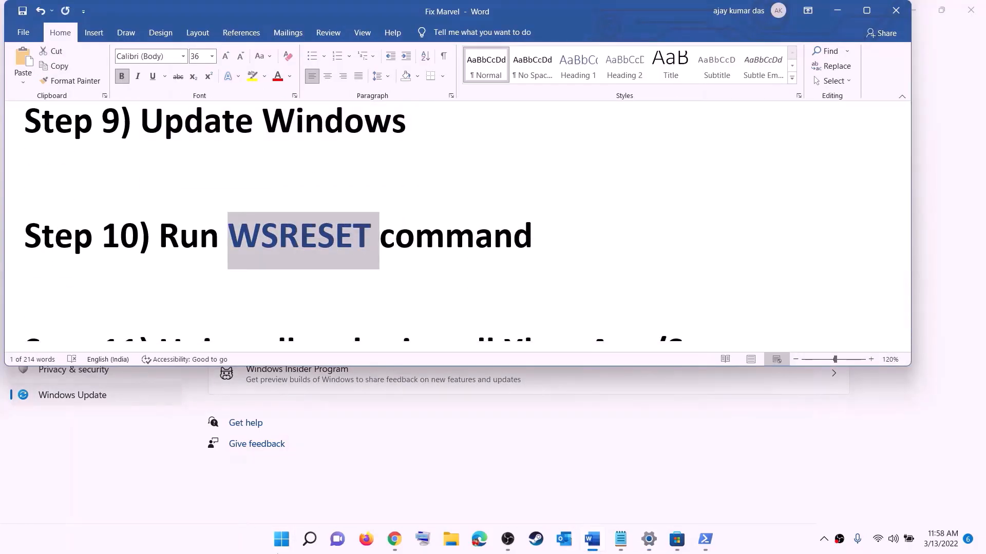
left_click(278, 548)
key("ctrl+v")
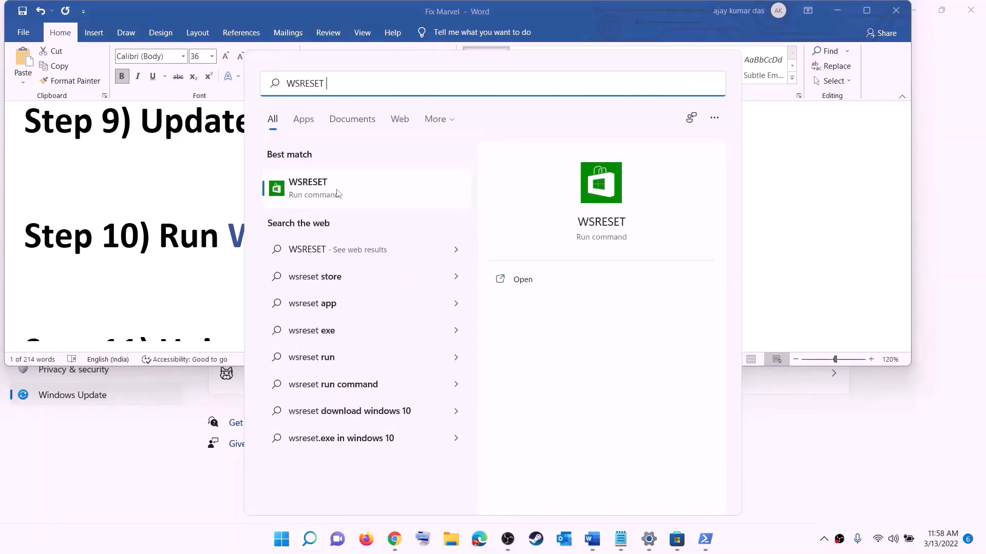
left_click(323, 195)
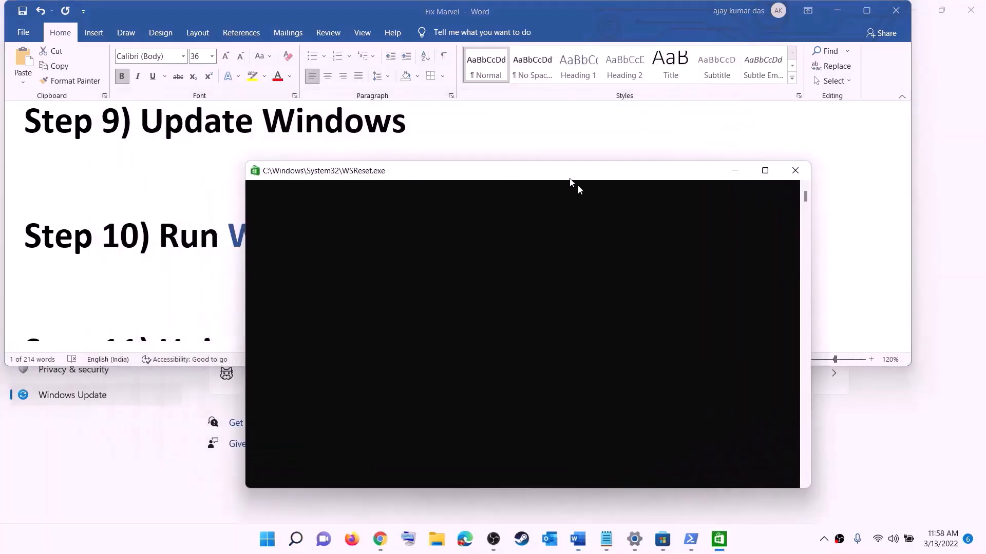
left_click_drag(575, 188, 571, 176)
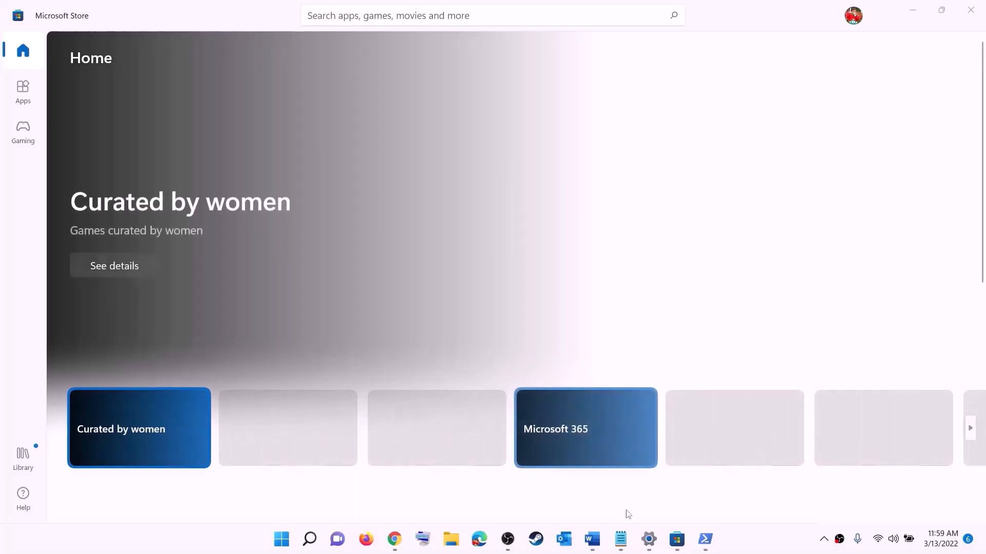
Go to Step 11 of the Word instructions about reinstalling the Xbox App/Store and search Windows for xbox
left_click(592, 539)
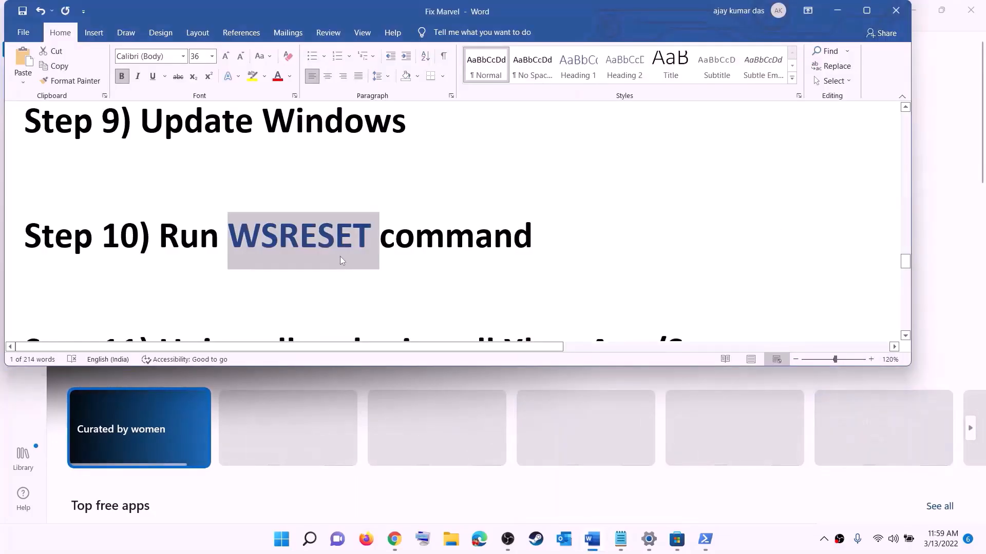
scroll(340, 257, "down", 3)
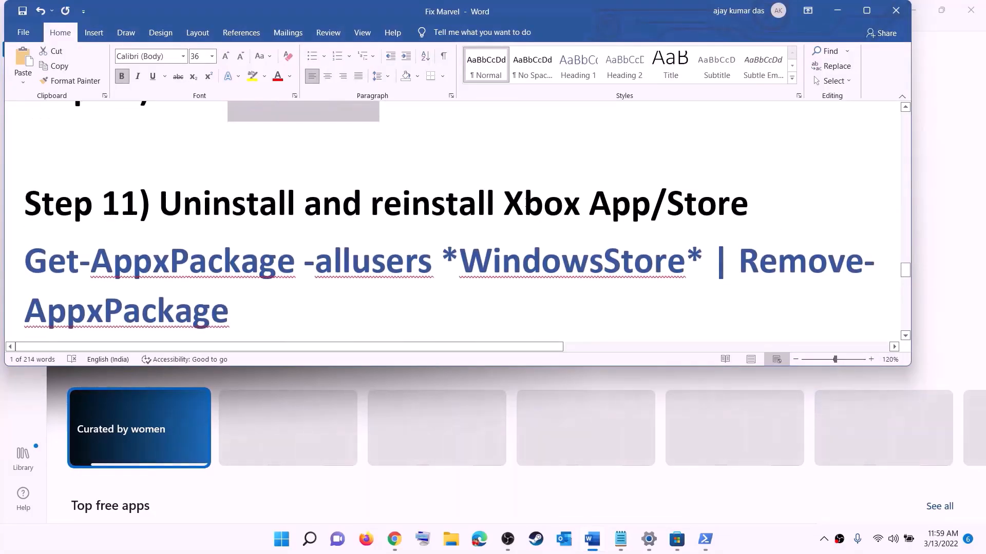
scroll(377, 242, "down", 1)
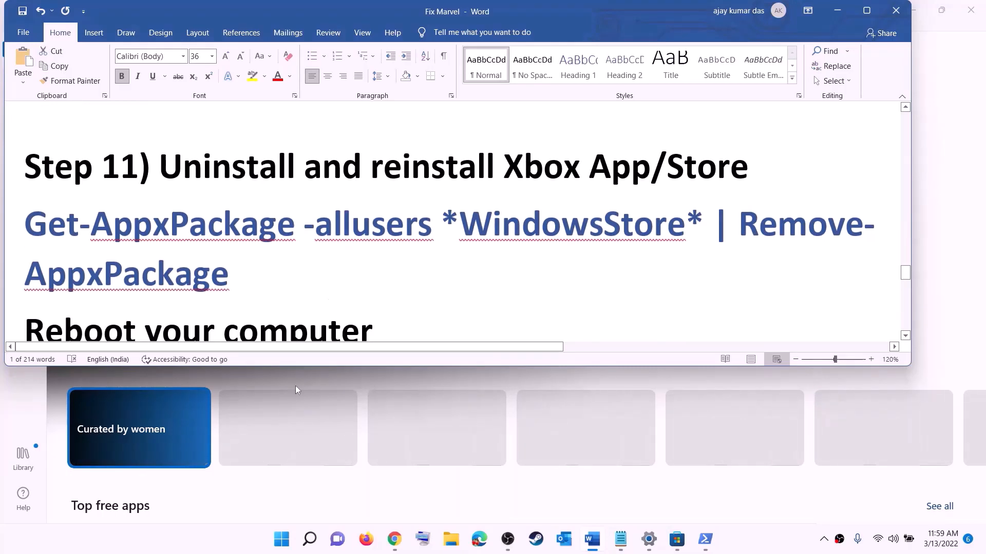
left_click(283, 544)
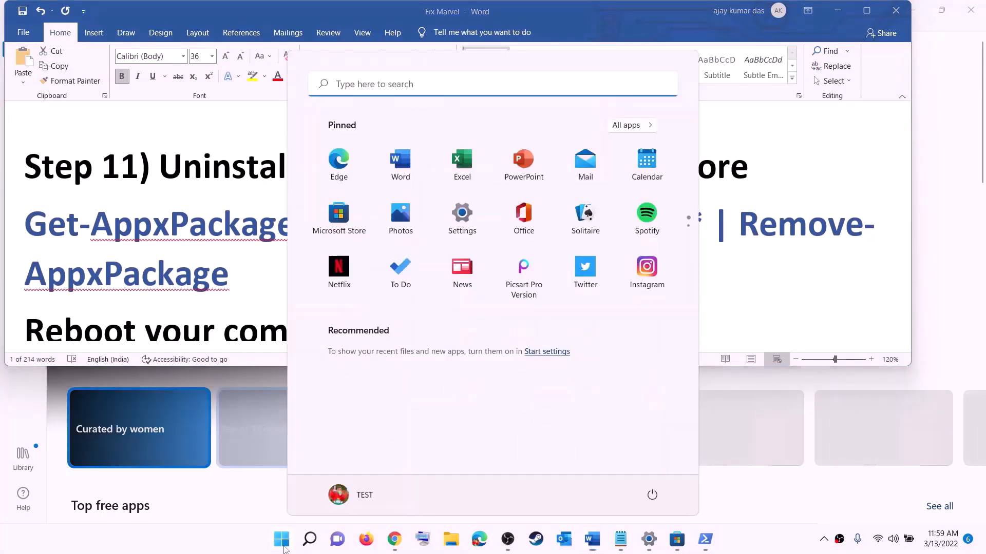
type("xbox")
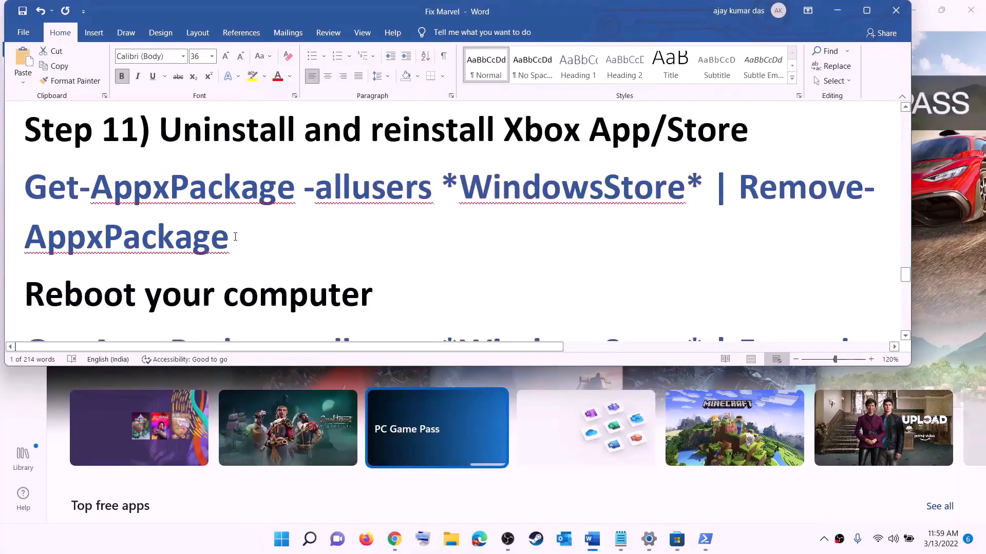
Copy the Get-AppxPackage -allusers *WindowsStore* | Remove-AppxPackage command from Step 11 of the Word instructions
triple_click(235, 237)
right_click(97, 212)
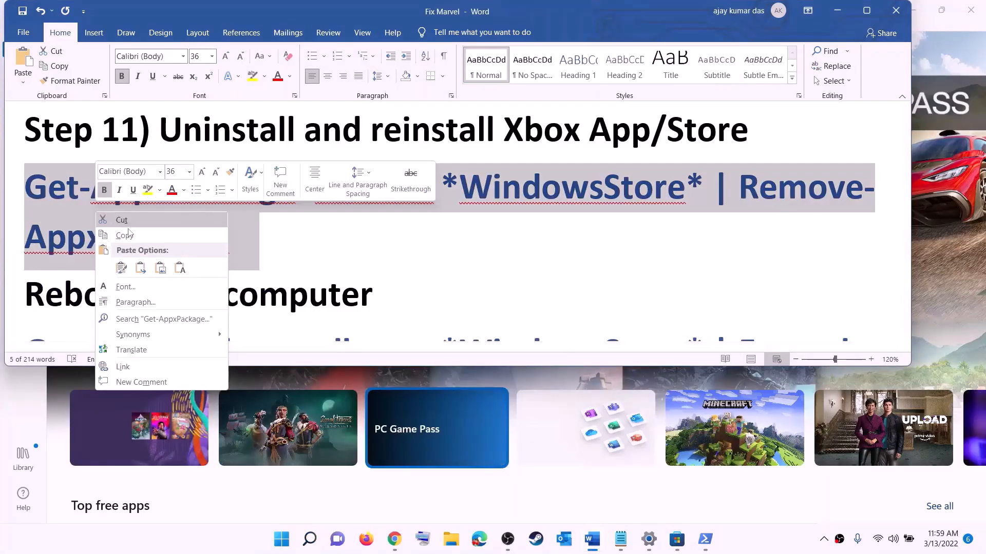
left_click(124, 235)
Open Windows PowerShell as administrator and run the copied command to remove the WindowsStore package for all users
left_click(287, 546)
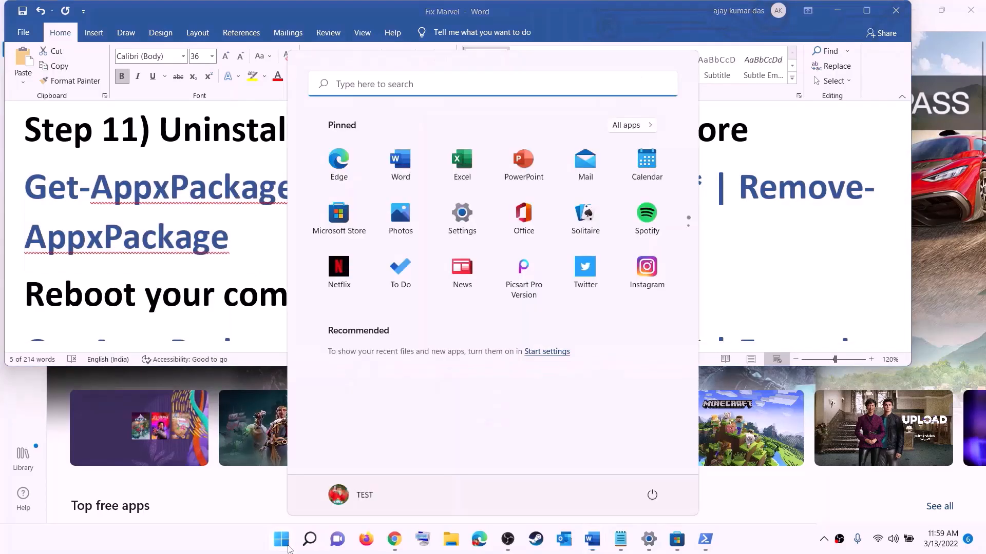
type("powe")
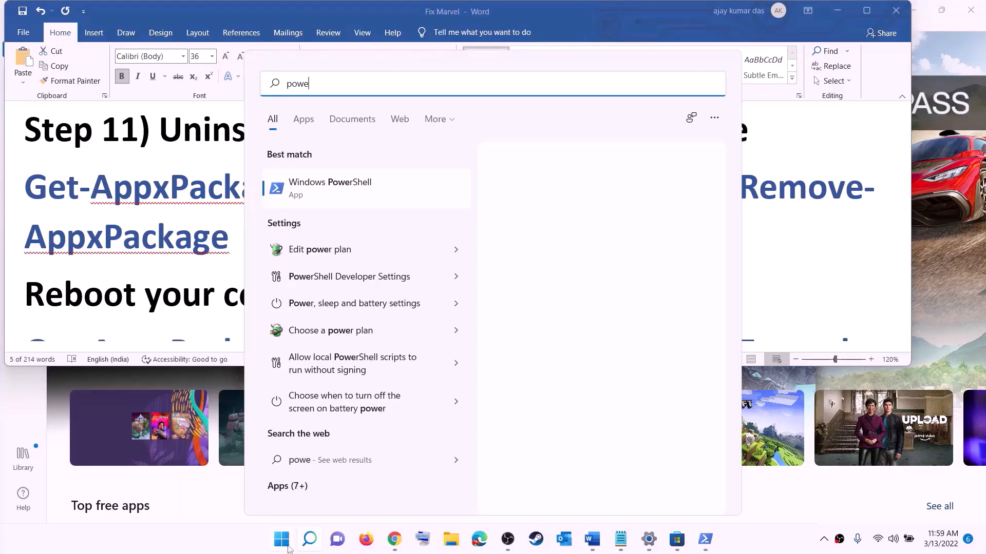
type("rshel")
right_click(393, 202)
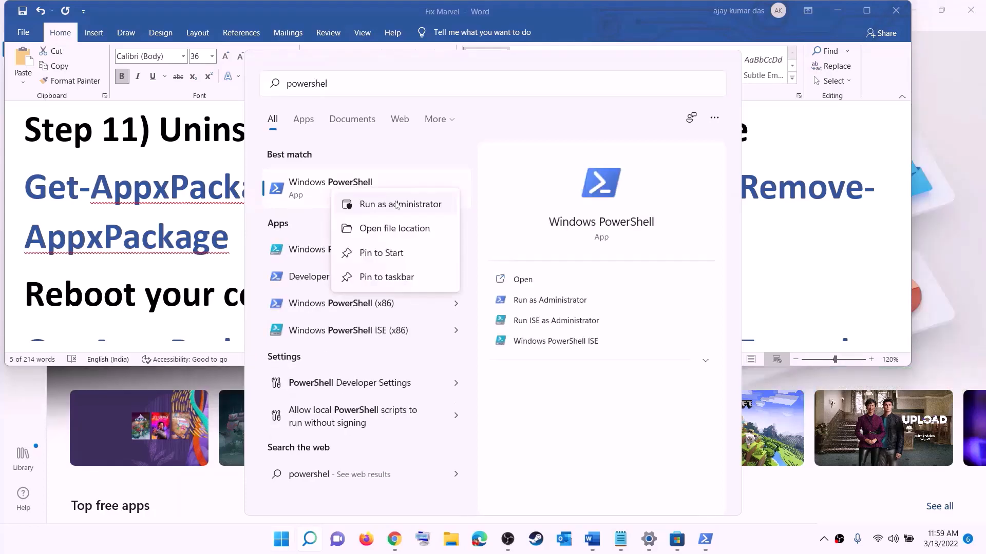
left_click(422, 204)
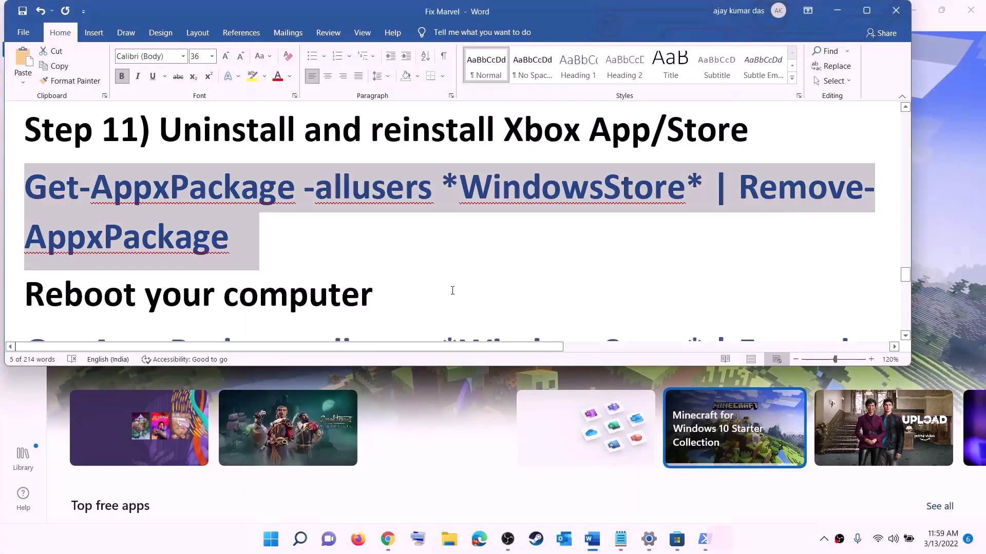
left_click(421, 368)
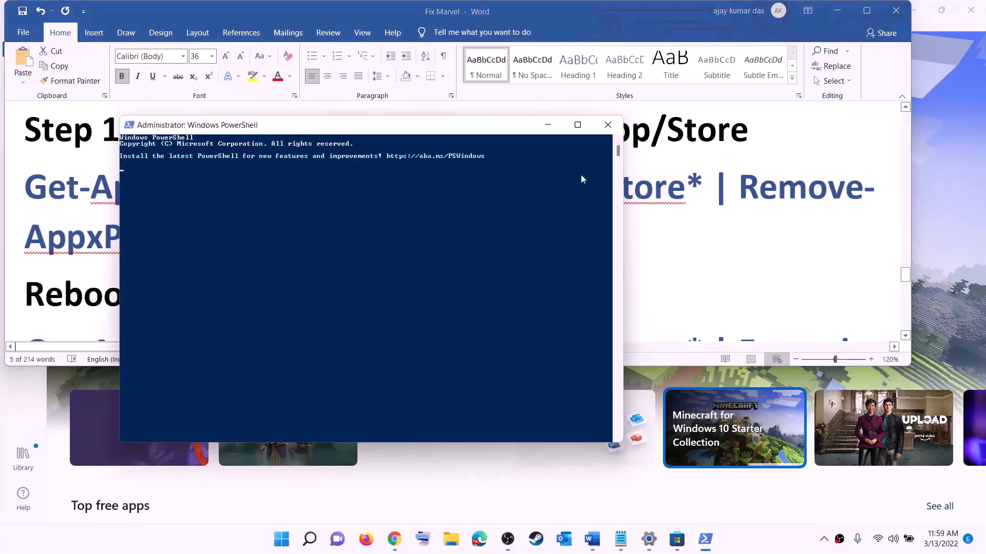
right_click(307, 191)
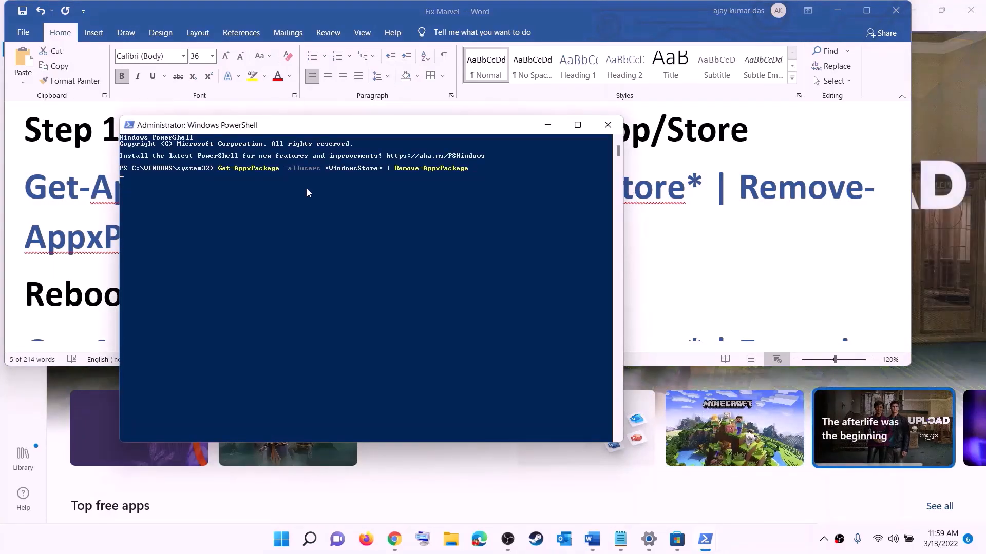
key("Return")
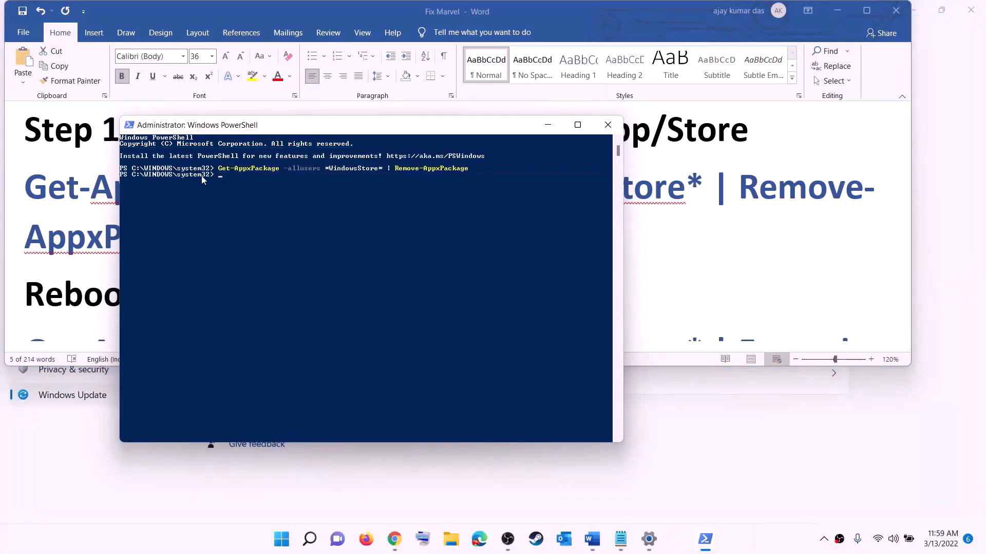
Highlight the reboot instruction in the Word document and show the Restart power option without restarting
left_click_drag(105, 276, 390, 270)
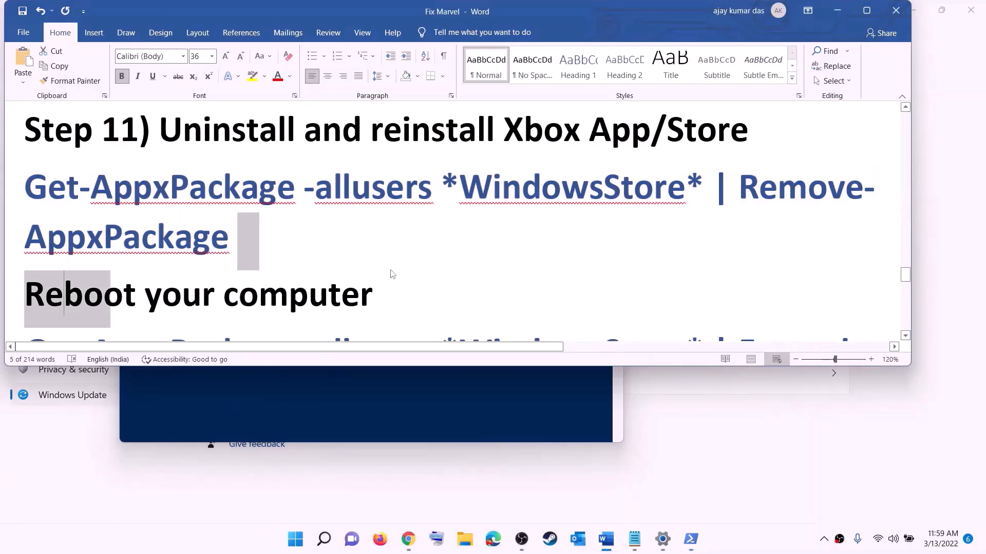
left_click(296, 539)
left_click(652, 495)
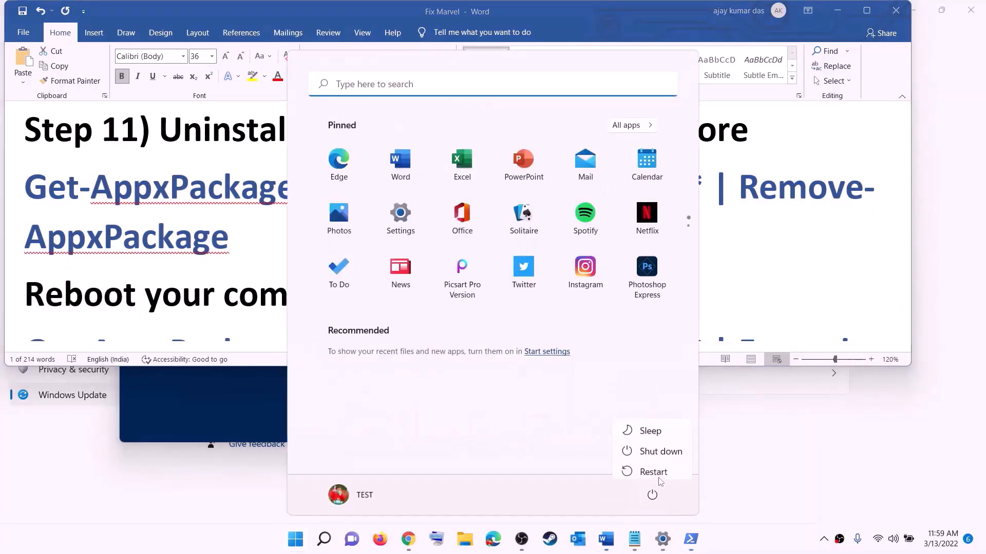
left_click(217, 239)
left_click(217, 239)
Copy the Get-AppxPackage *WindowsStore* command with Add-AppxPackage -DisableDevelopmentMode -Register from below the reboot instruction in Word
scroll(818, 266, "down", 5)
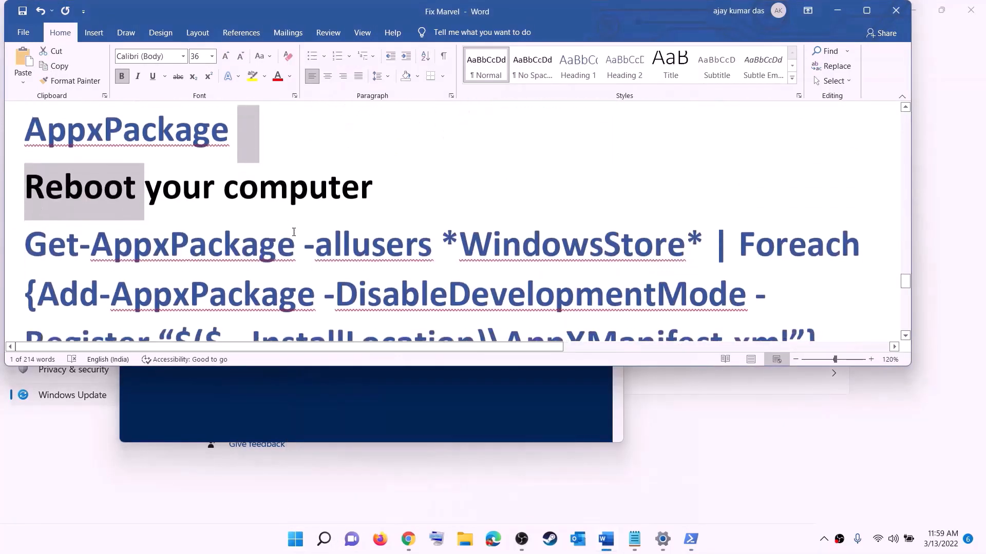
left_click_drag(818, 267, 23, 165)
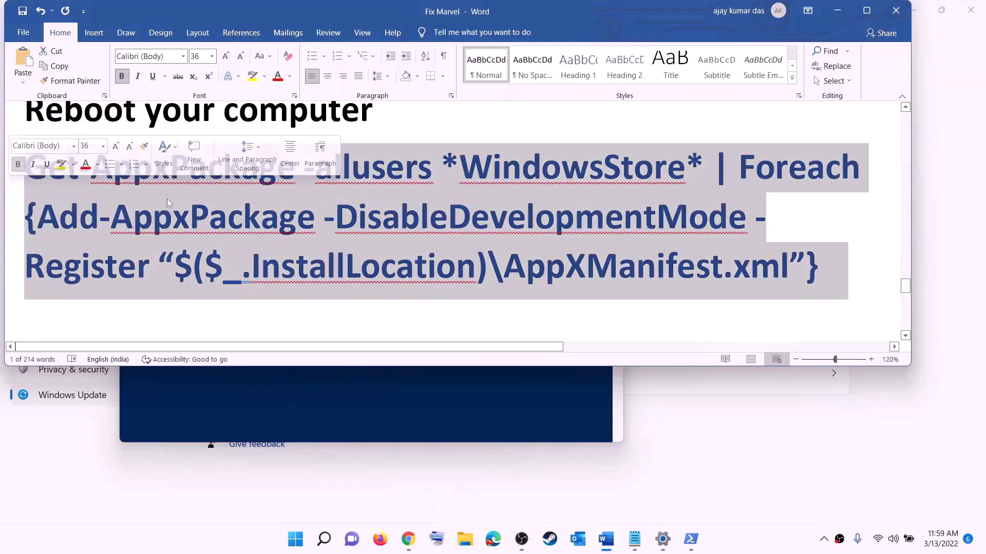
right_click(165, 198)
left_click(205, 226)
Open a new administrator PowerShell window and run the copied Add-AppxPackage command to re-register the Windows Store
left_click(298, 547)
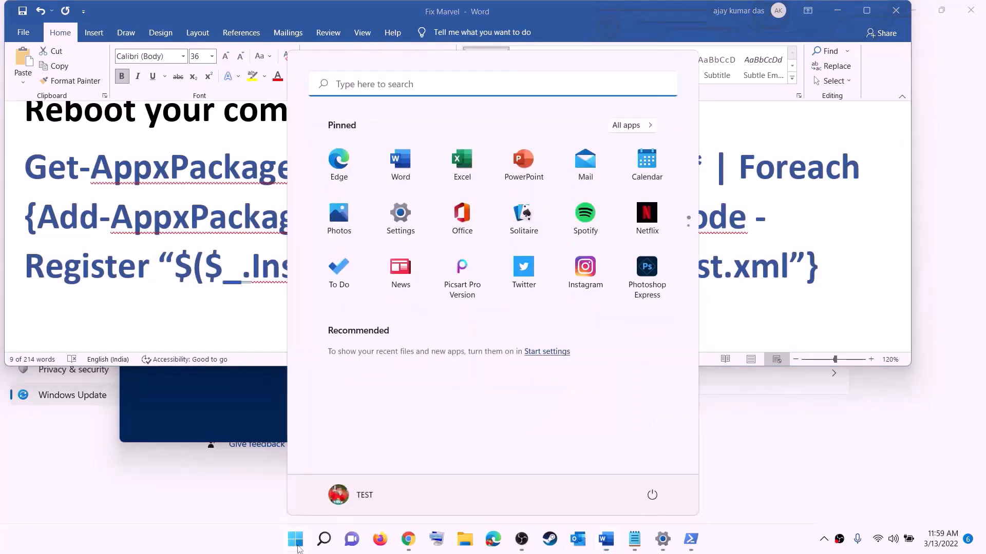
type("powershell")
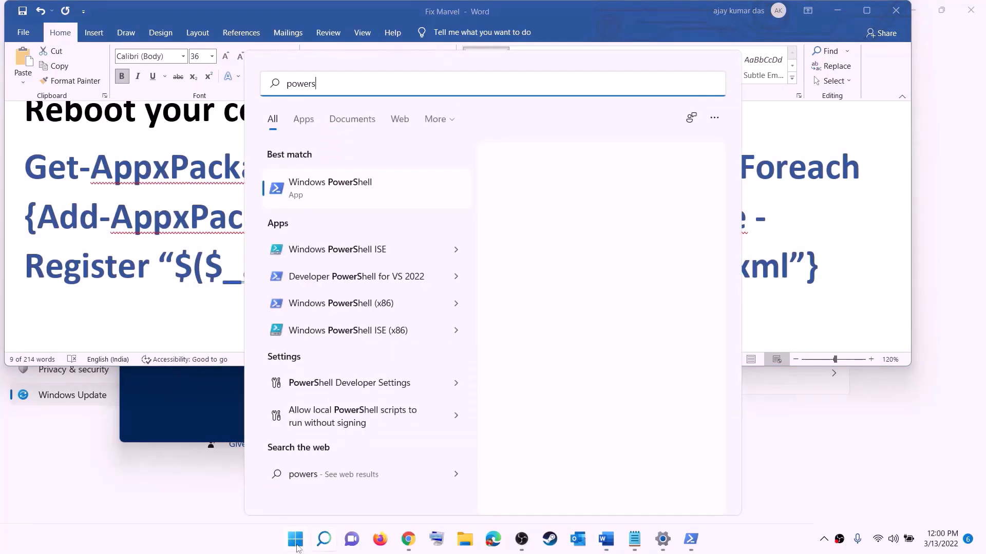
right_click(326, 201)
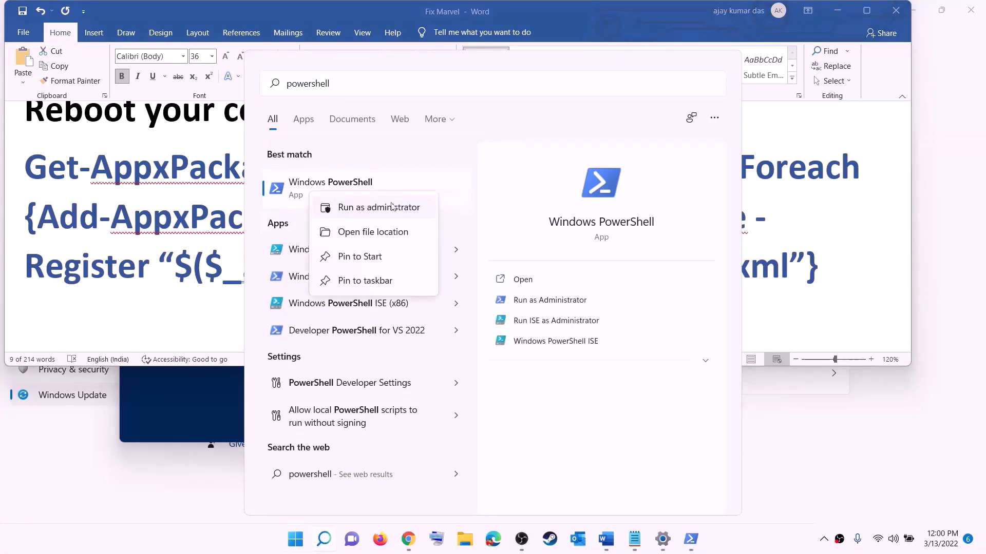
left_click(402, 216)
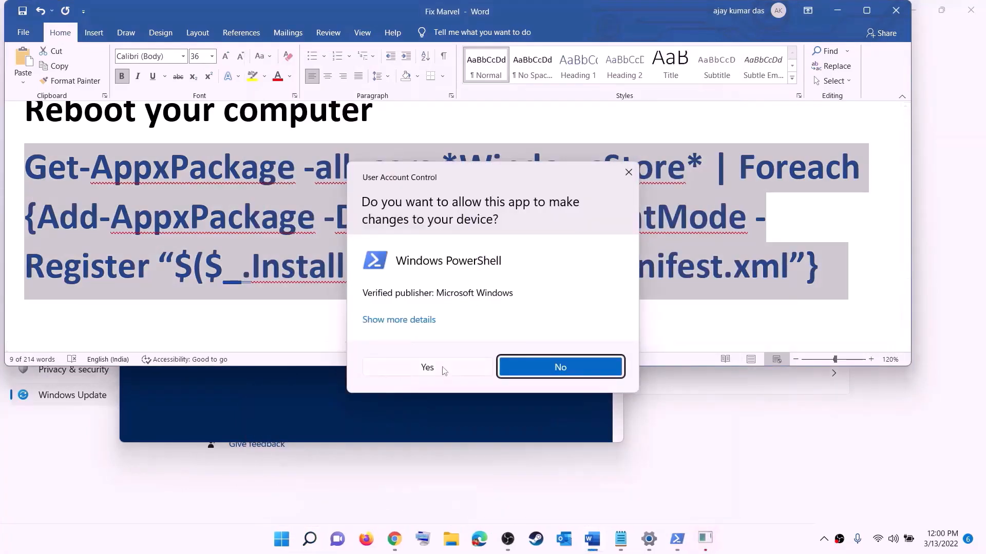
left_click(443, 368)
left_click_drag(359, 47, 467, 110)
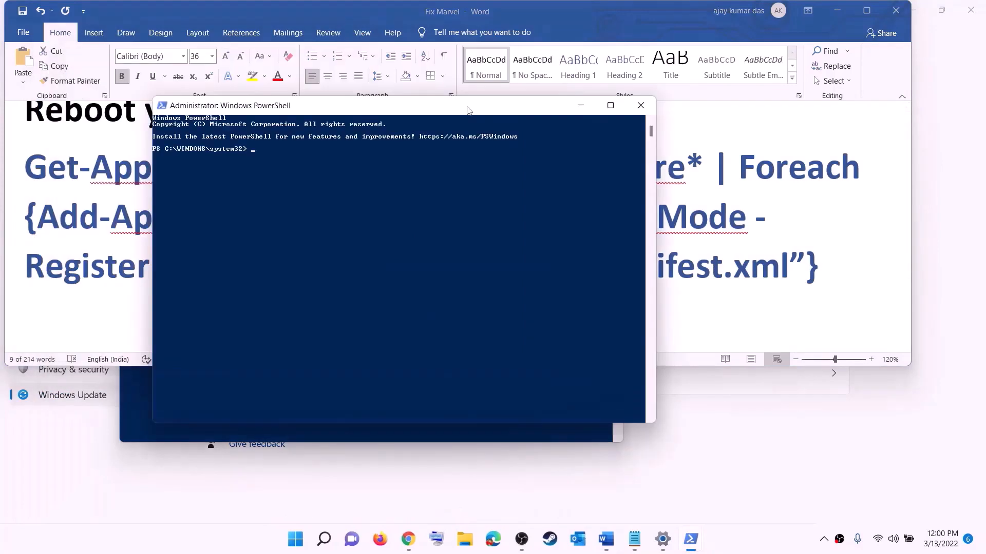
key("ctrl+v")
key("Return")
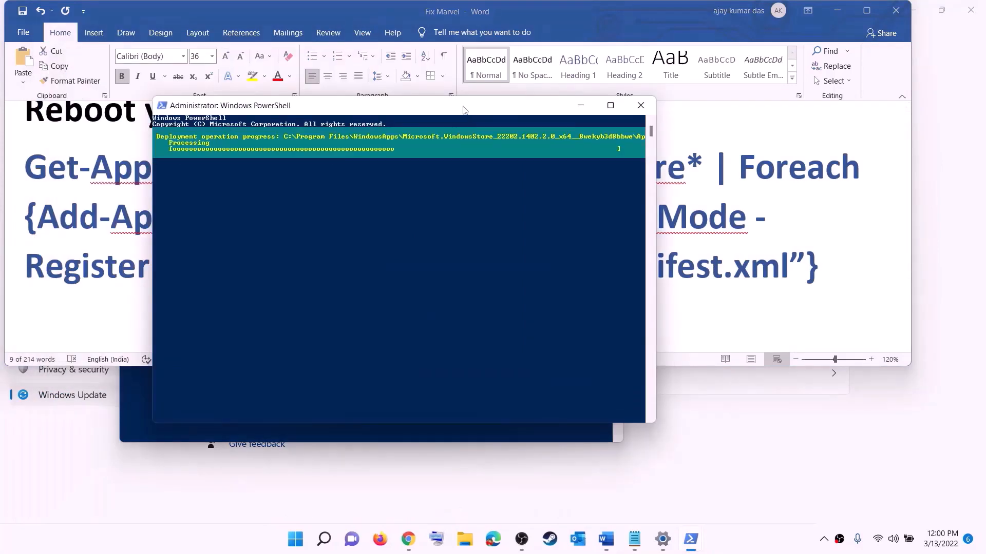
Find Microsoft Store through Windows search, open it and maximize its window
left_click(303, 545)
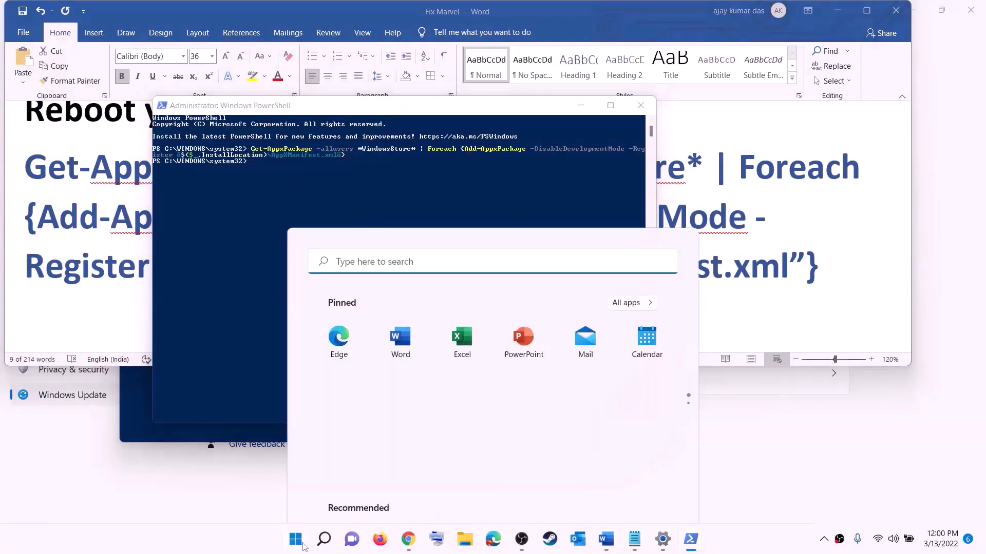
type("store")
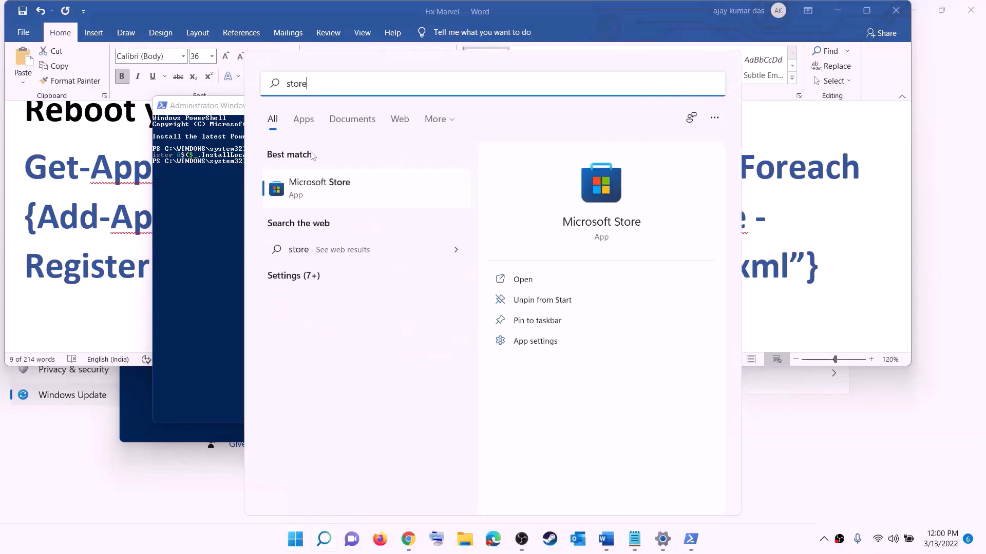
left_click(308, 180)
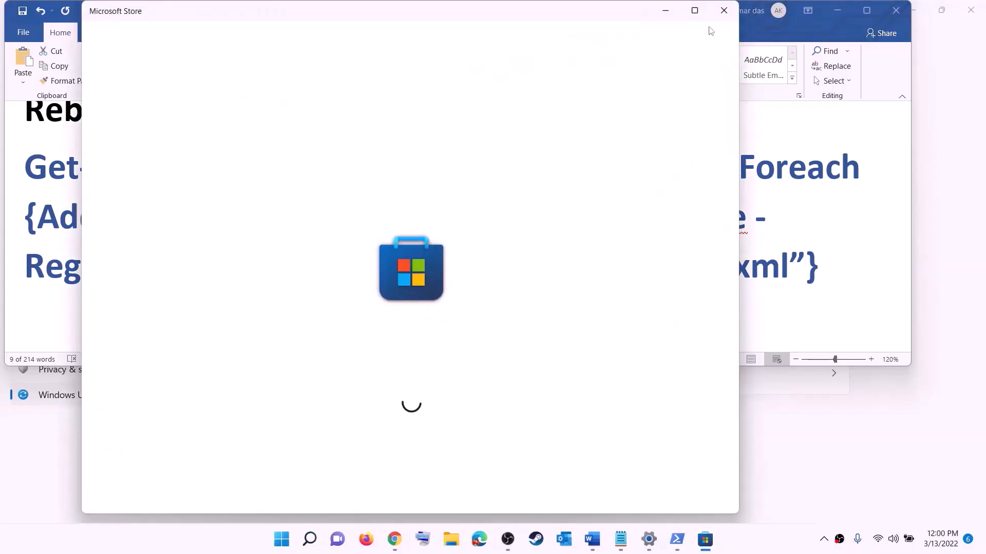
left_click(694, 10)
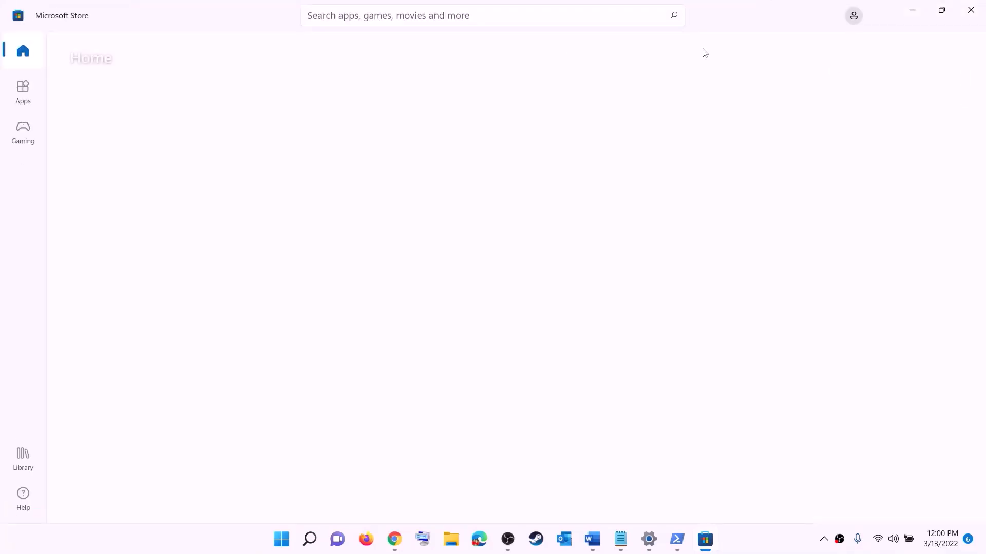
Search Microsoft Store for xbox and open the Xbox app's page
left_click(370, 14)
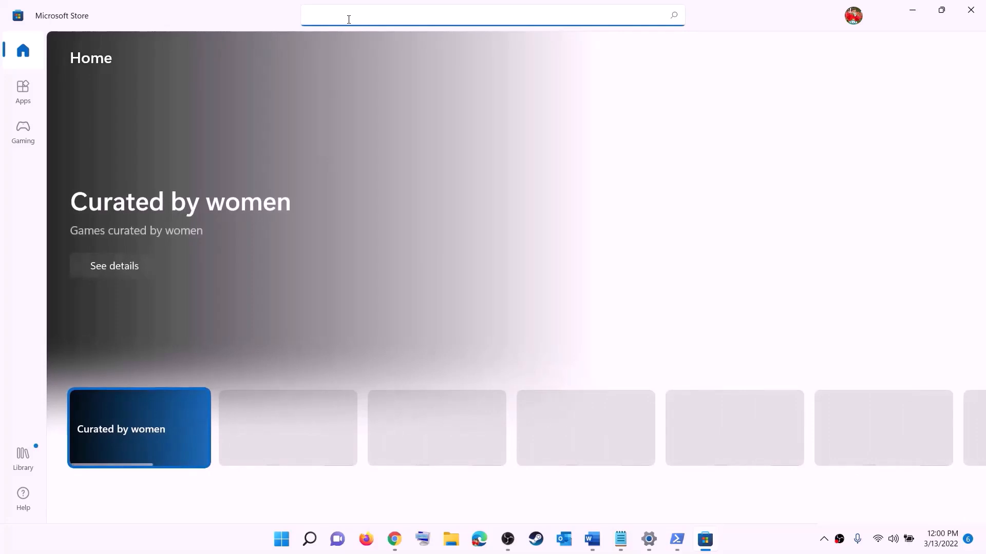
type("xbox")
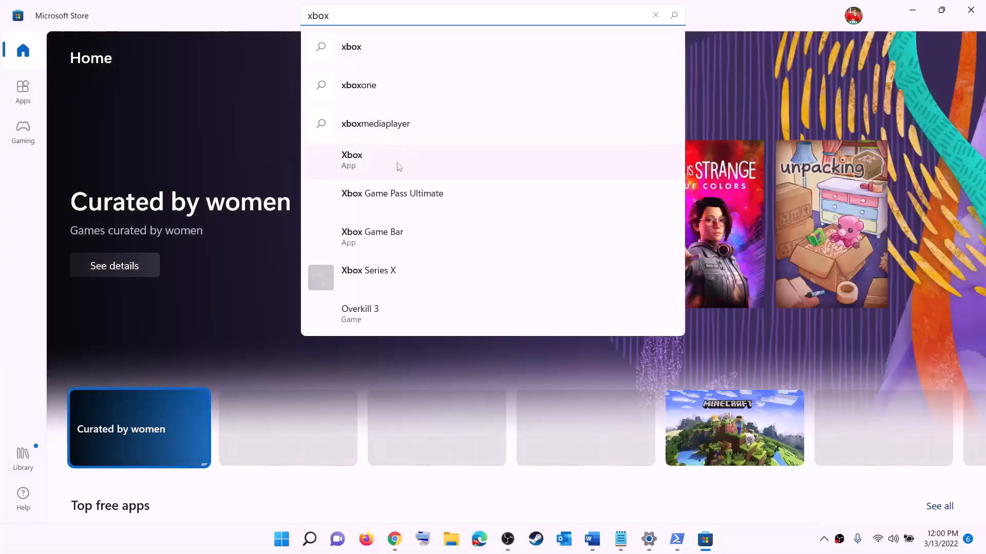
left_click(367, 163)
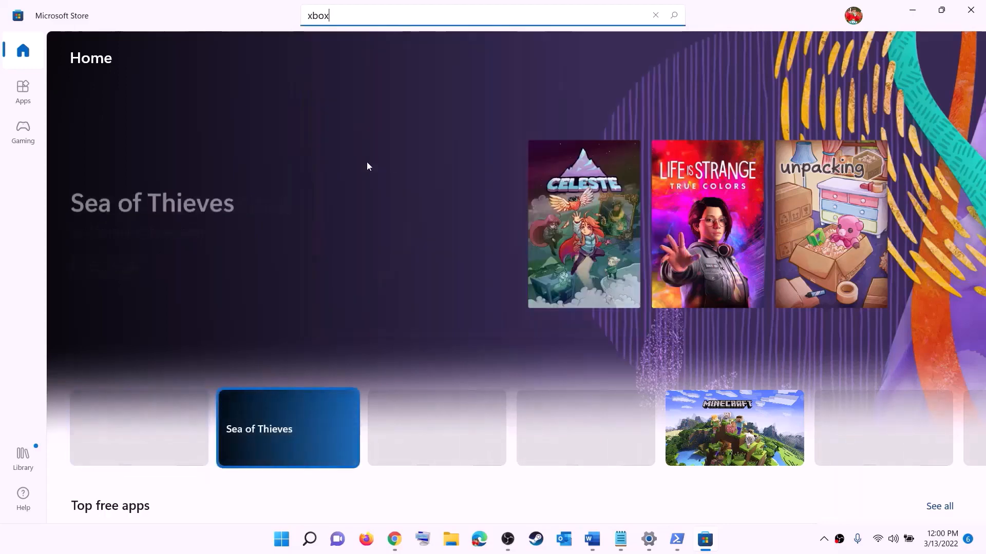
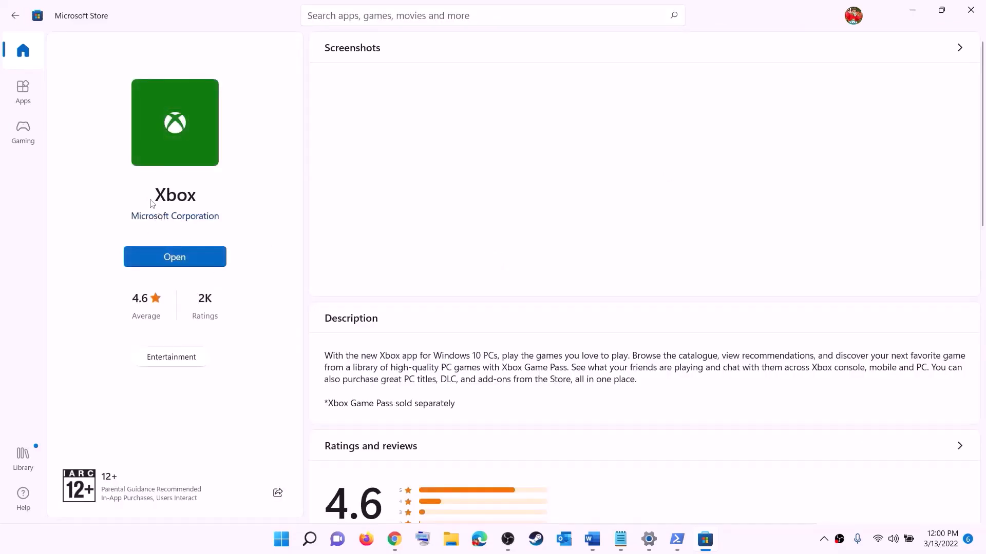
Switch to the Word document and read Step 12 about installing to the C drive or a different drive
left_click(592, 540)
scroll(254, 249, "down", 5)
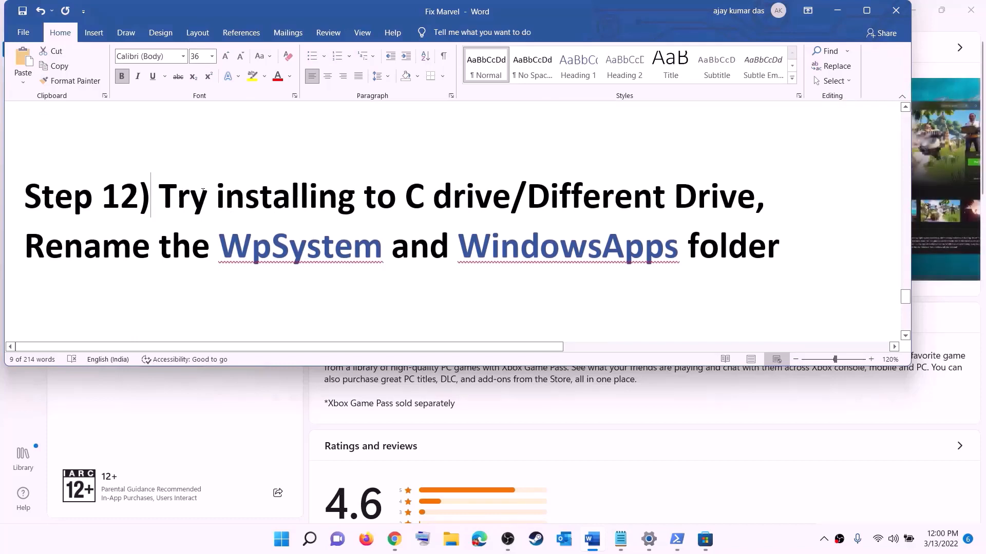
left_click_drag(139, 202, 594, 189)
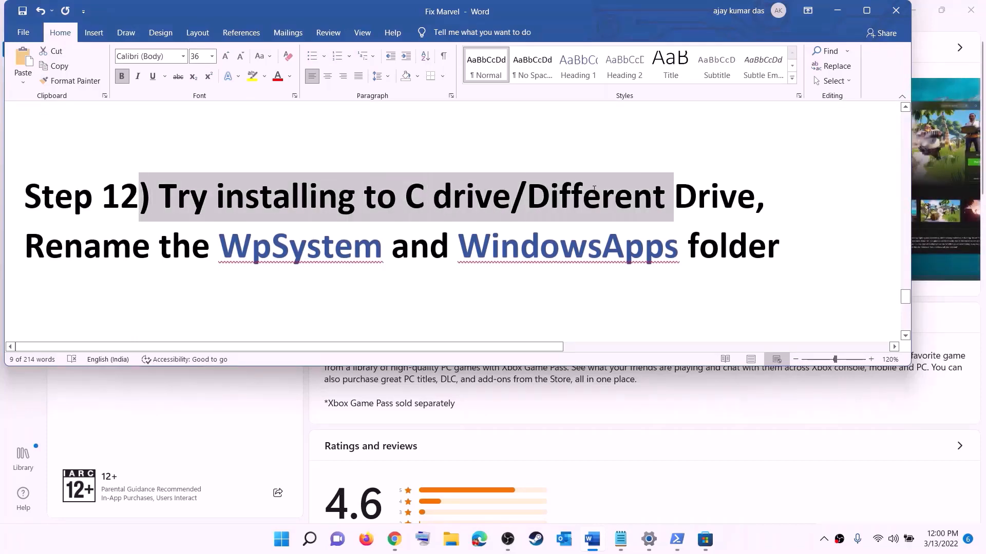
left_click(431, 208)
left_click_drag(405, 199, 738, 186)
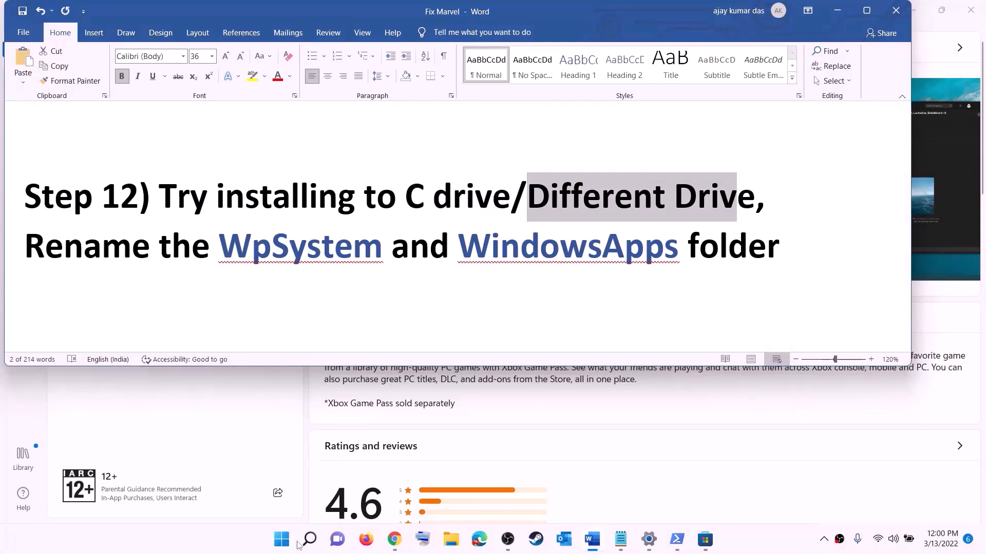
Open Windows Settings and go to the page for where new content is saved, within the advanced storage settings
left_click(282, 539)
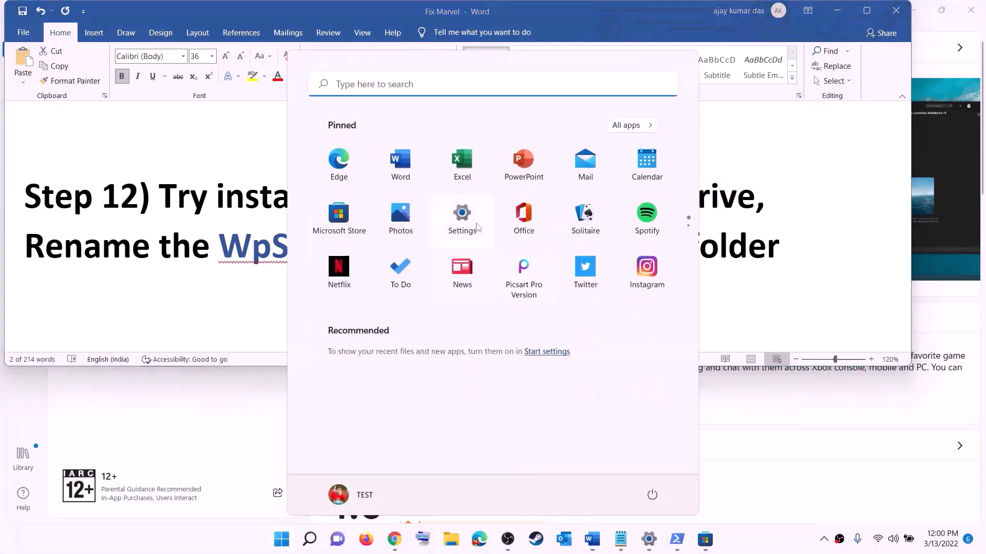
left_click(474, 206)
left_click(136, 141)
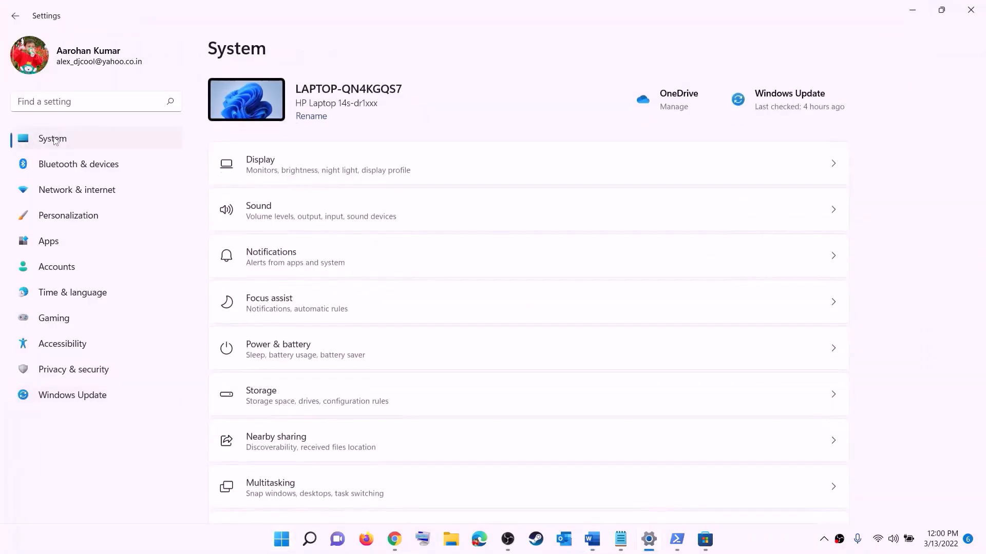
scroll(229, 262, "down", 3)
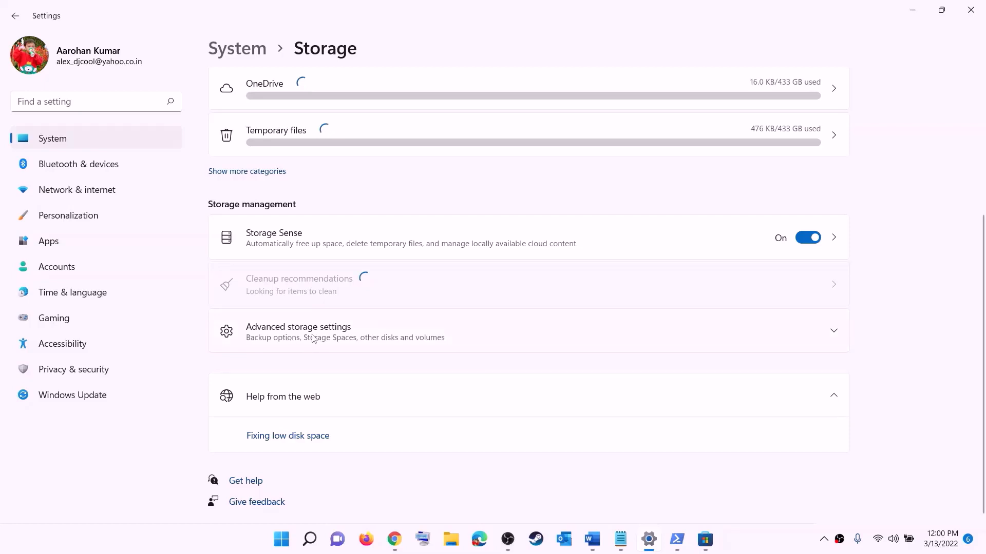
left_click(313, 339)
scroll(290, 277, "down", 2)
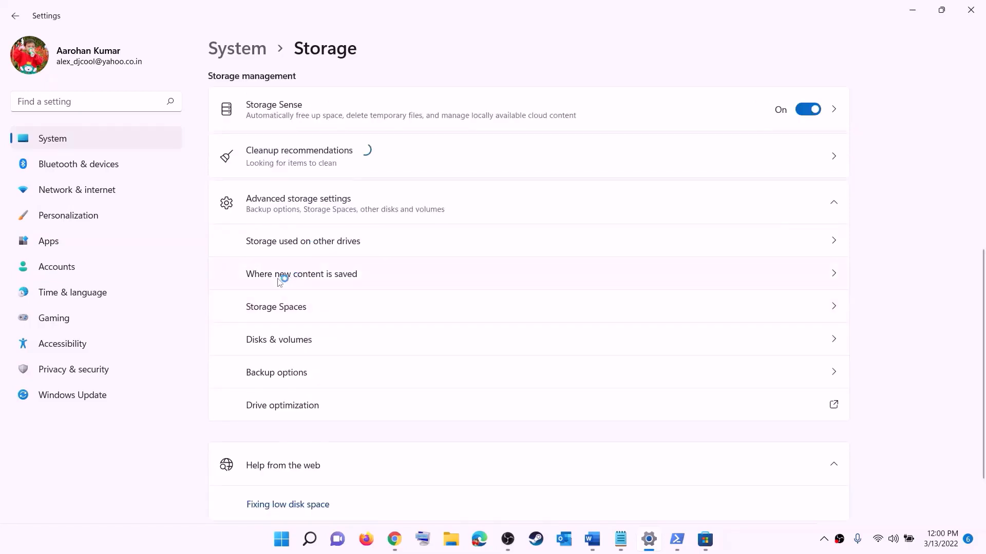
left_click(319, 275)
Check which drives are offered for saving new apps, leave Windows (C:) selected and close Settings
left_click(302, 147)
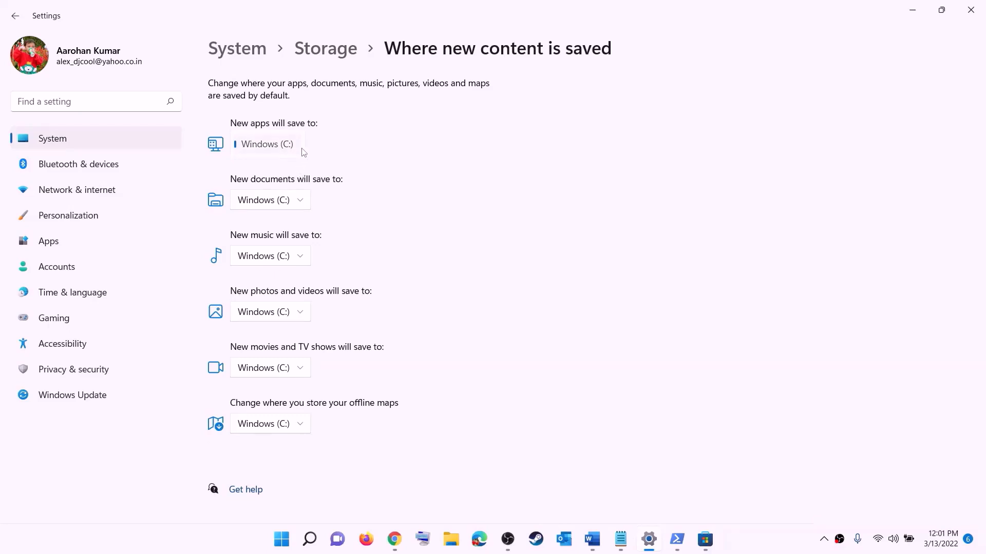
left_click(301, 156)
left_click(302, 147)
left_click(326, 157)
left_click(302, 148)
left_click(339, 150)
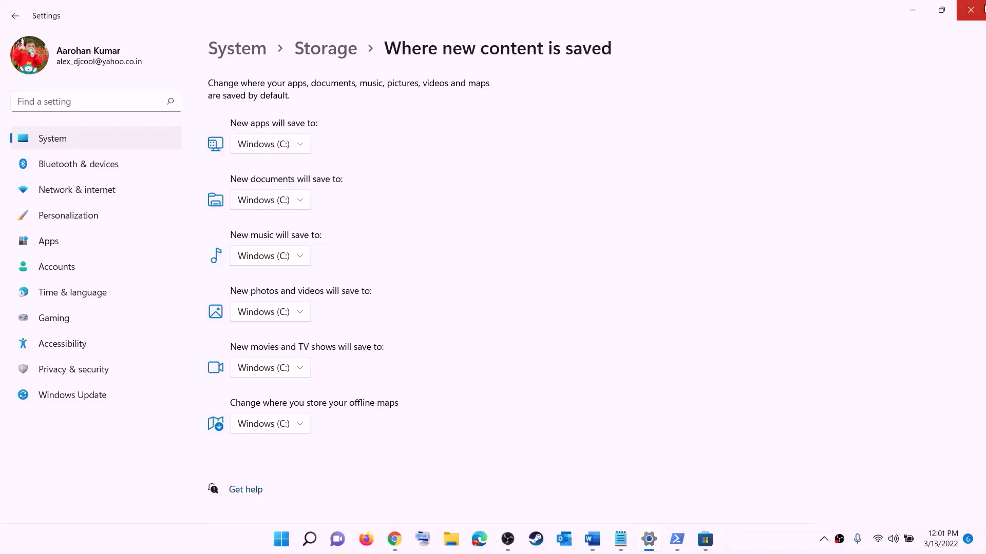
left_click(968, 11)
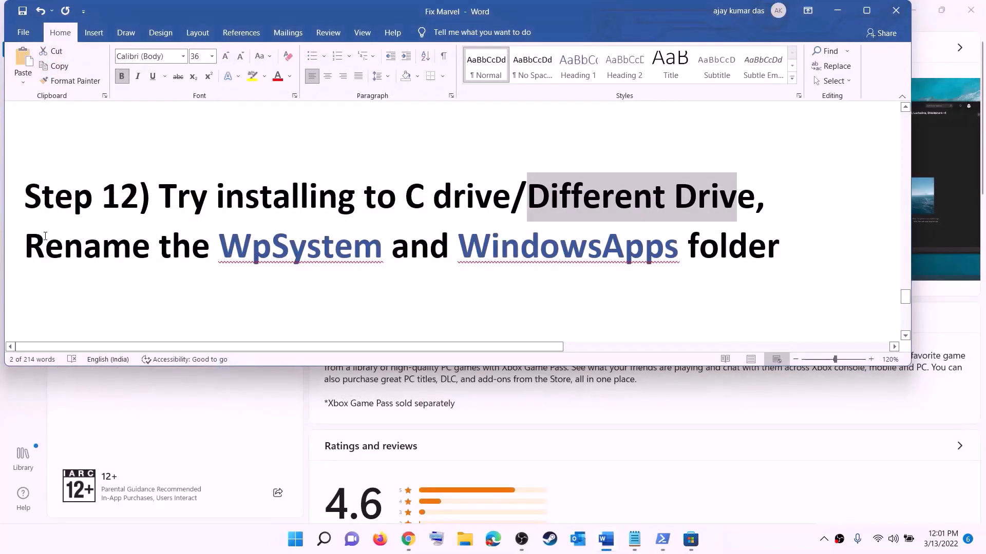
Read the instruction in Word about renaming the WpSystem and WindowsApps folders
left_click_drag(33, 241, 594, 252)
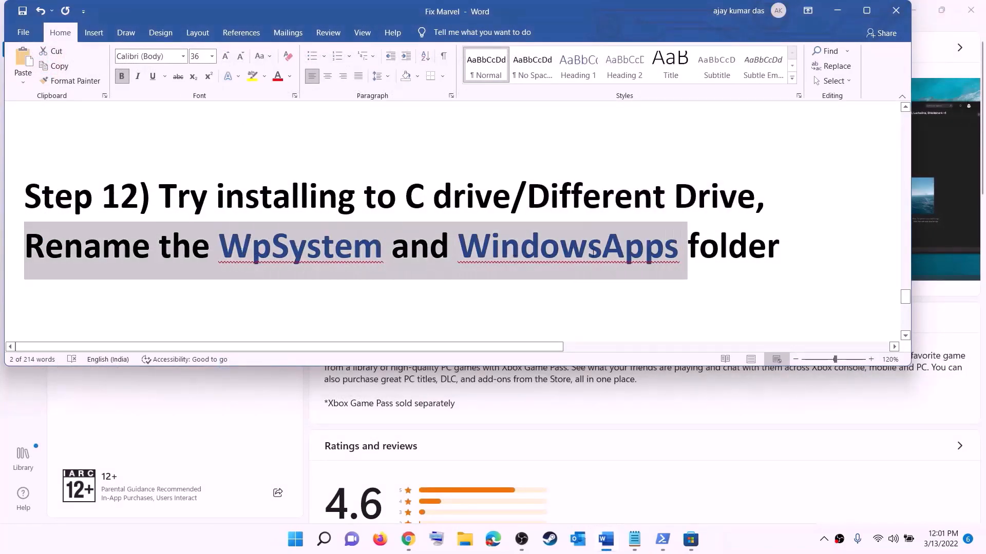
left_click_drag(667, 262, 779, 251)
left_click(780, 252)
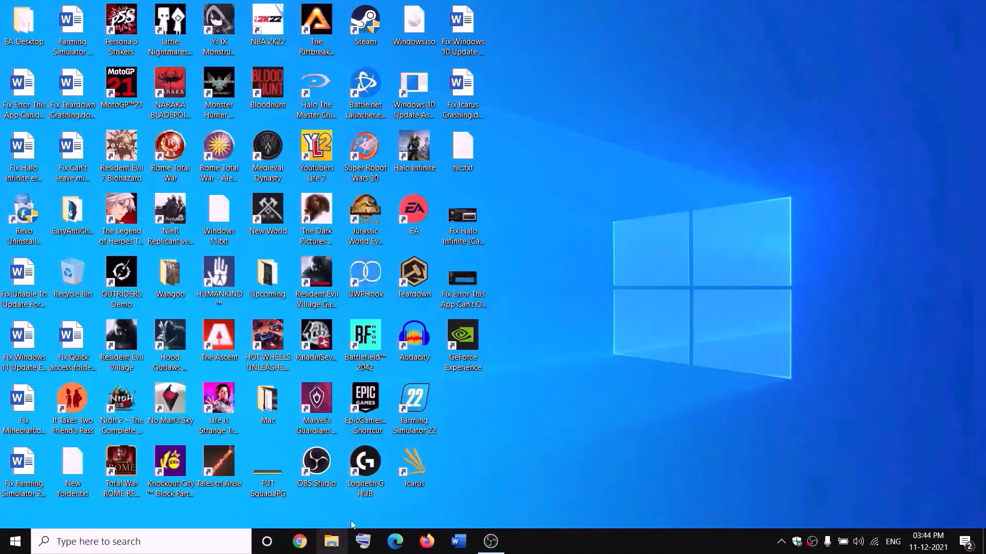
Open File Explorer and go to the New Volume (D:) drive under This PC
left_click(334, 540)
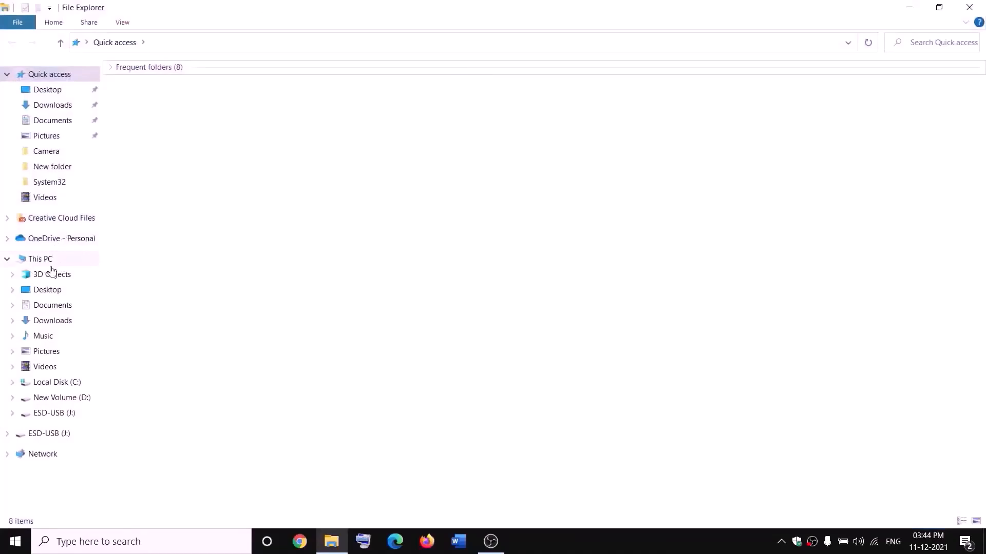
left_click(51, 262)
double_click(365, 191)
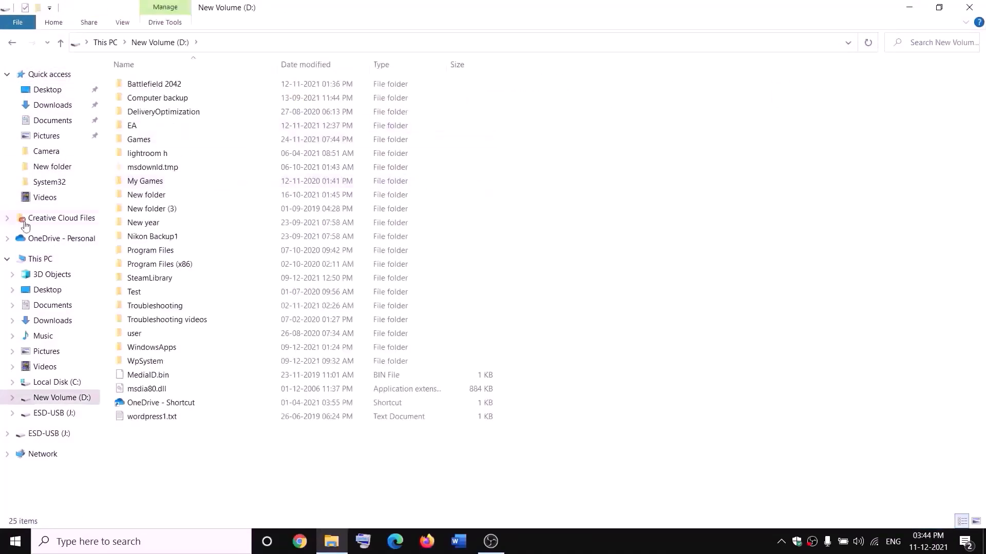
left_click(214, 362)
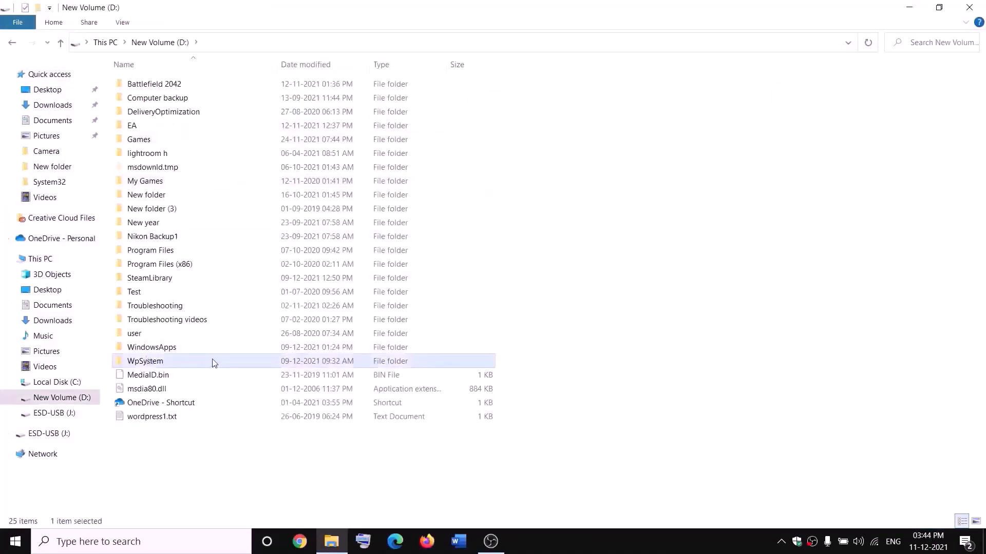
right_click(159, 365)
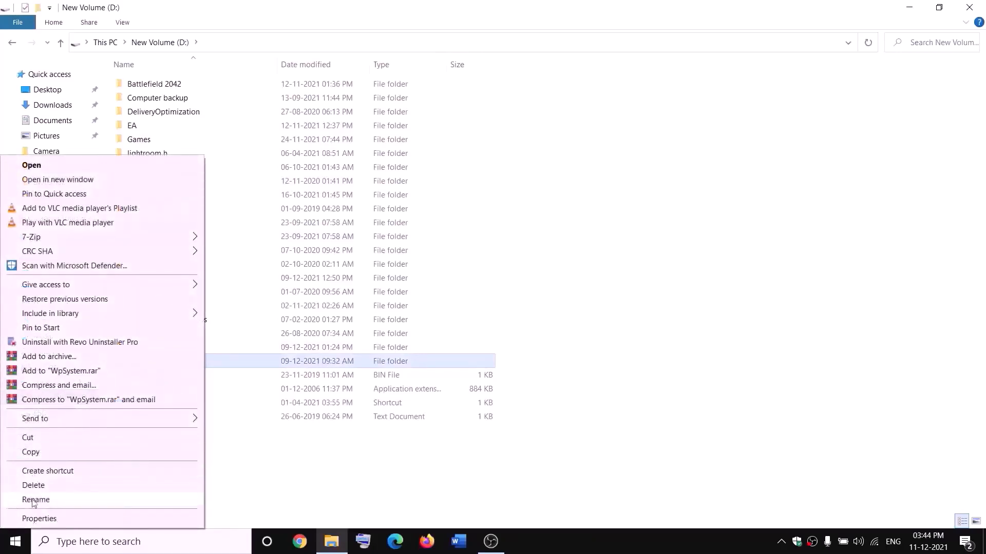
left_click(312, 467)
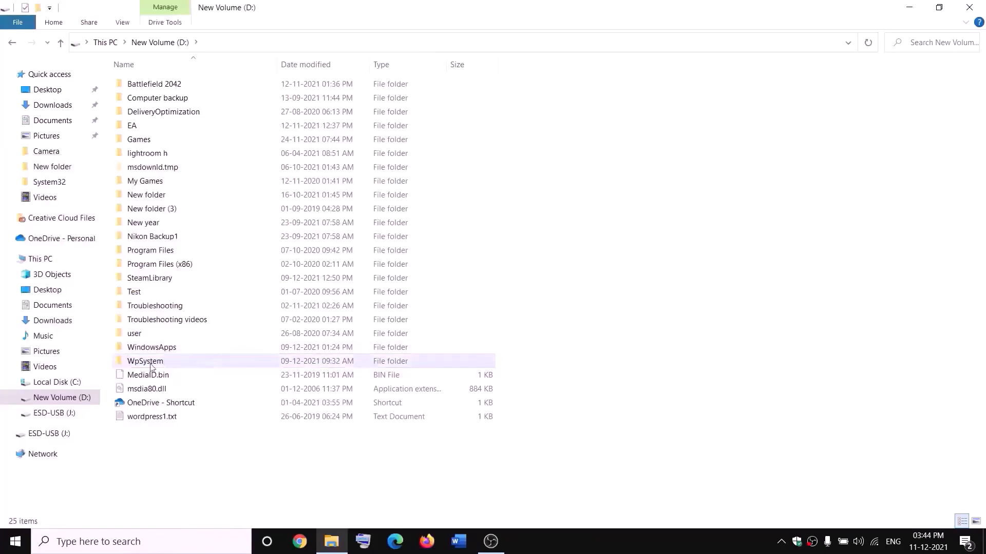
Open the advanced security settings from the WpSystem folder's properties
mouse_move(156, 364)
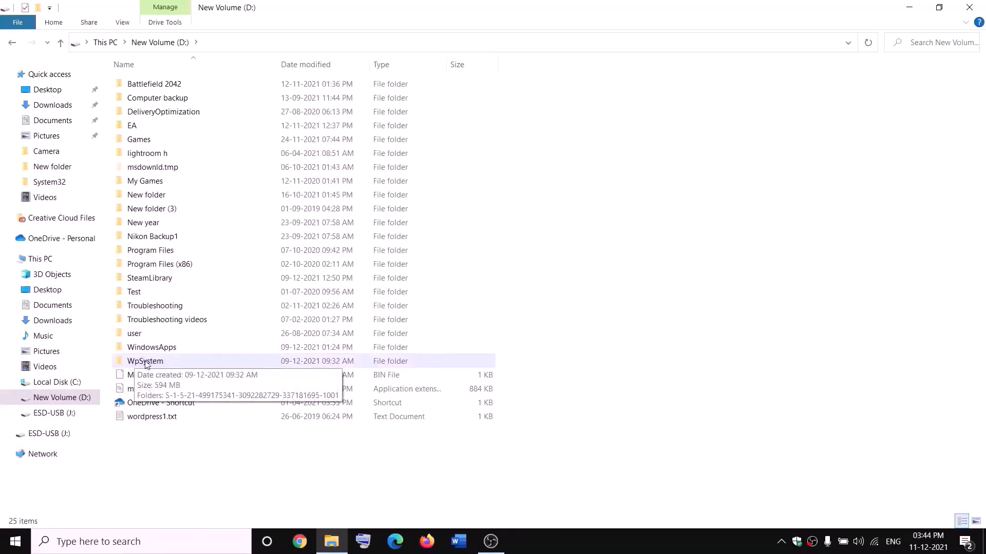
right_click(144, 363)
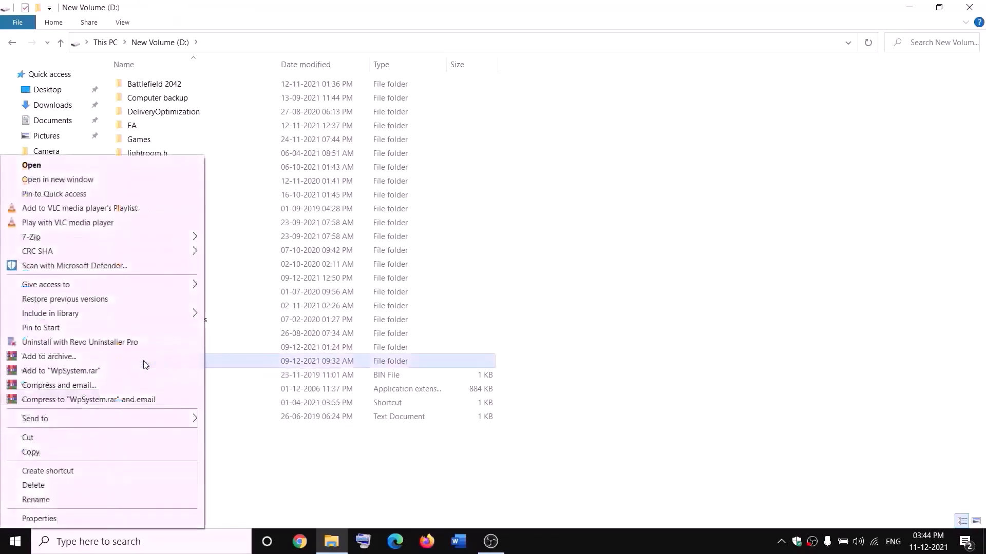
left_click(51, 518)
left_click_drag(292, 230, 421, 145)
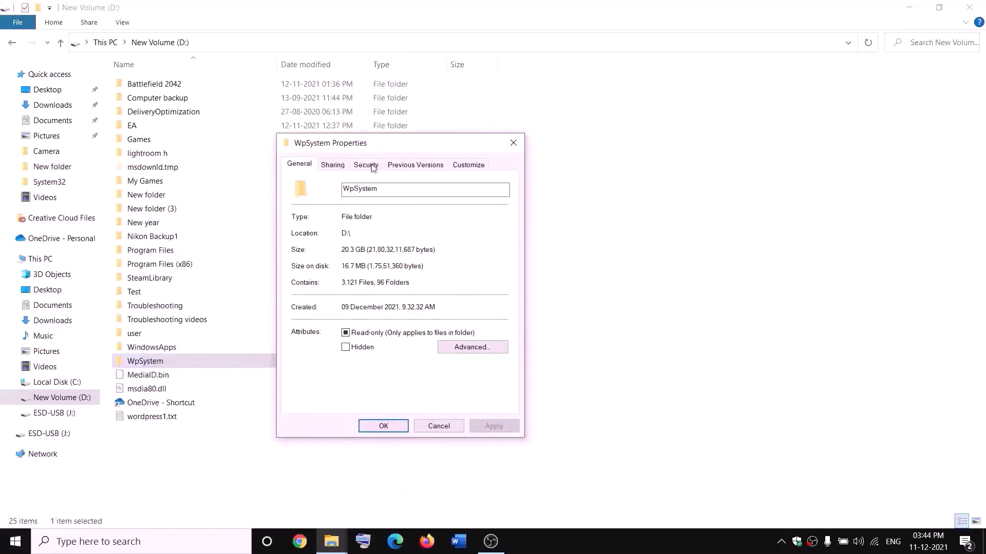
left_click(366, 165)
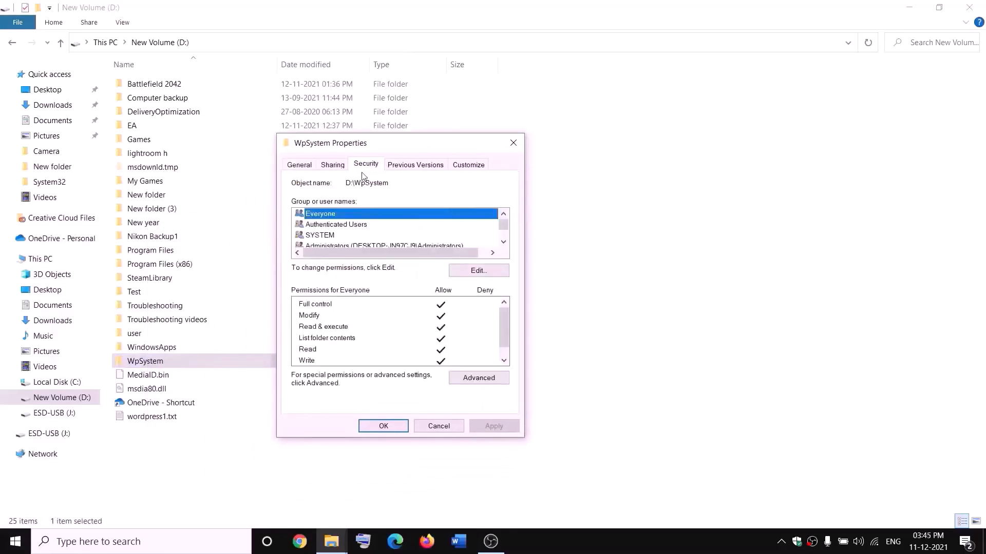
left_click(480, 379)
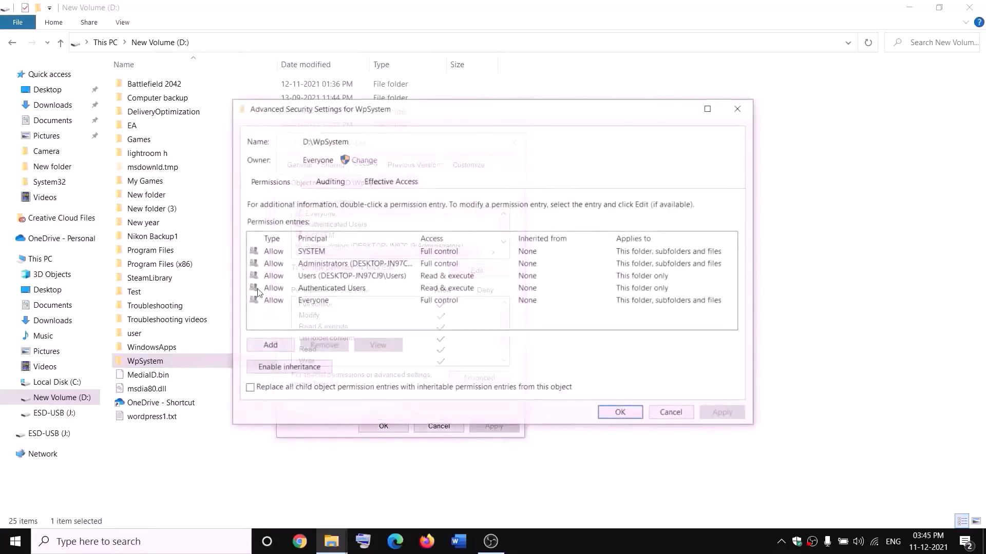
Change the owner of the WpSystem folder to everyone, checking the name before accepting it
left_click(364, 161)
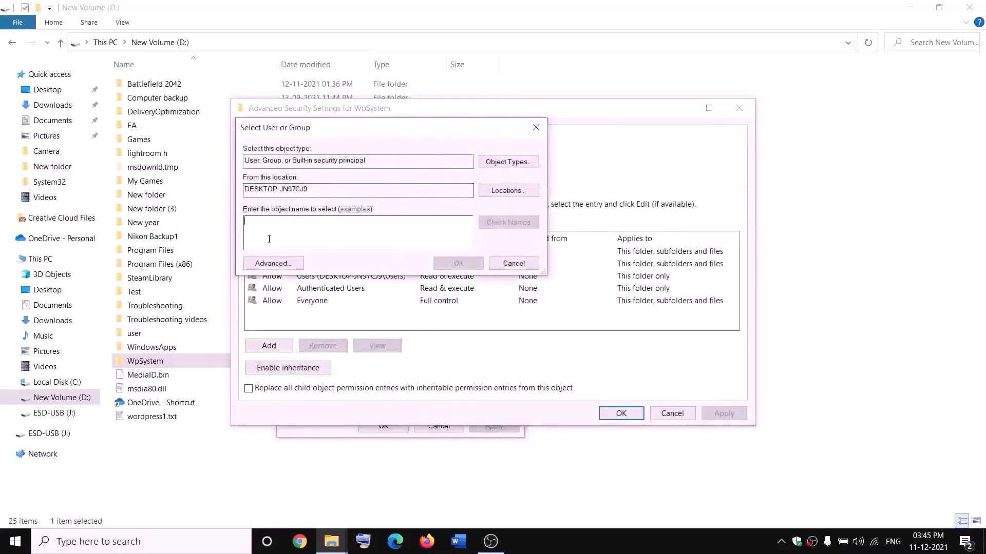
type("w")
key("BackSpace")
type("everyone")
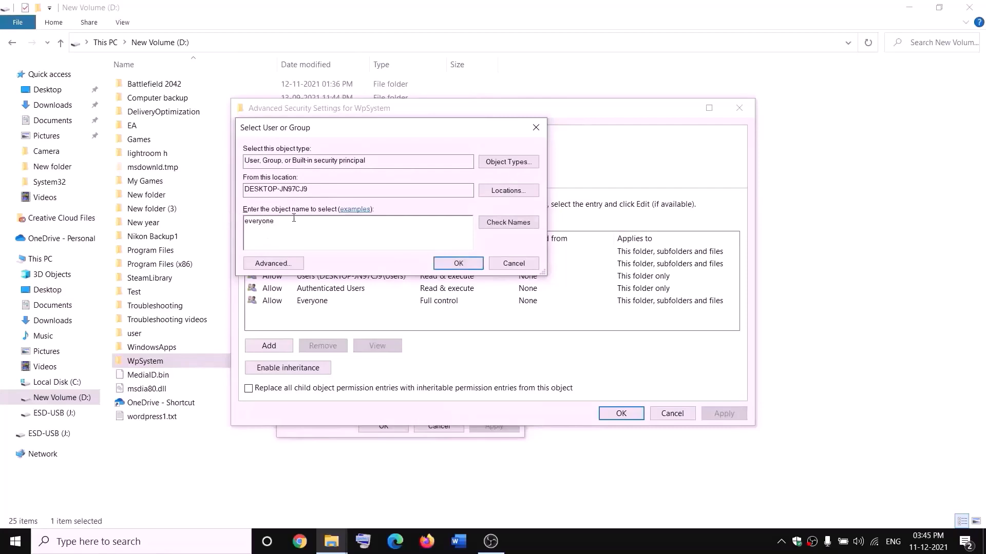
left_click_drag(293, 219, 244, 221)
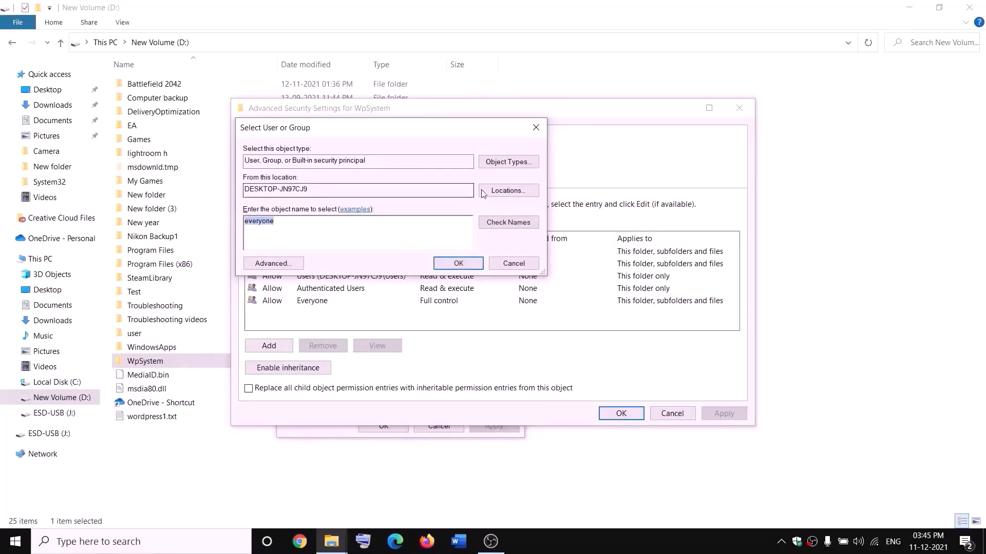
left_click(514, 223)
left_click(458, 263)
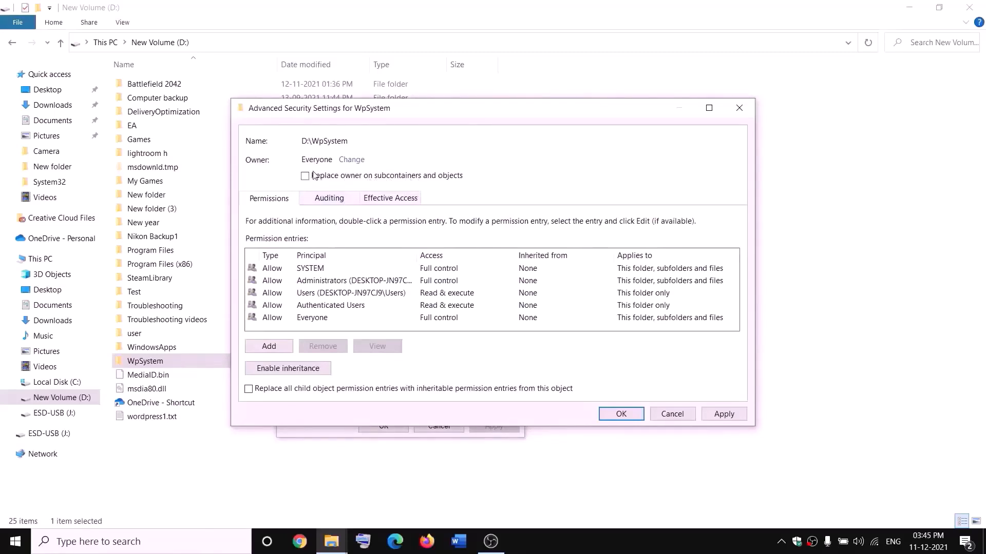
Apply the ownership change to WpSystem, including its subcontainers and objects, and close the folder's properties
left_click(724, 414)
left_click(620, 420)
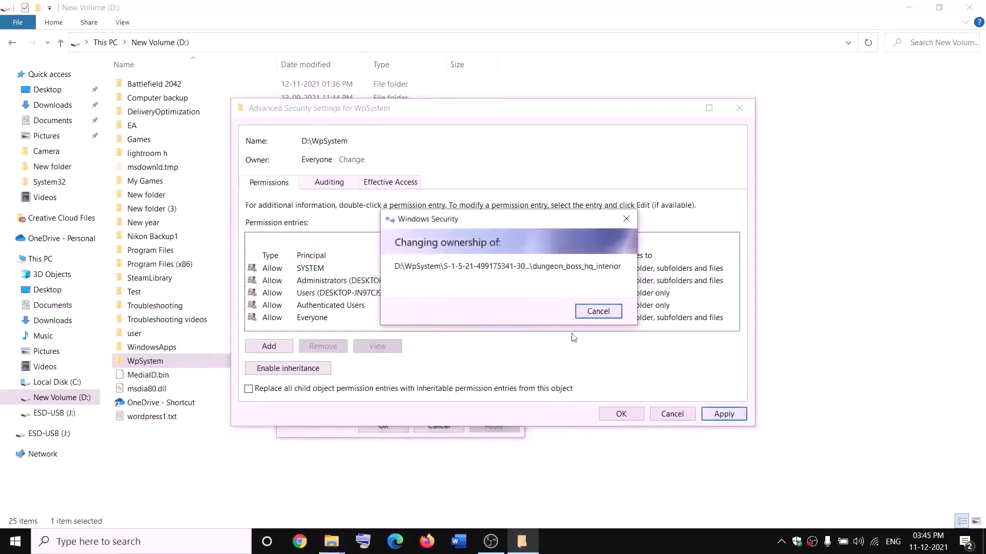
left_click(591, 323)
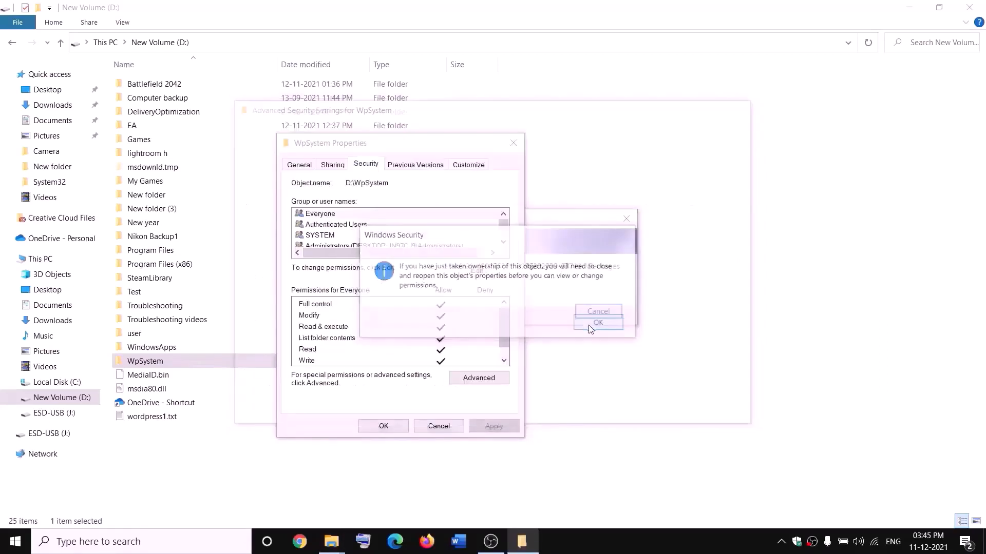
left_click(385, 427)
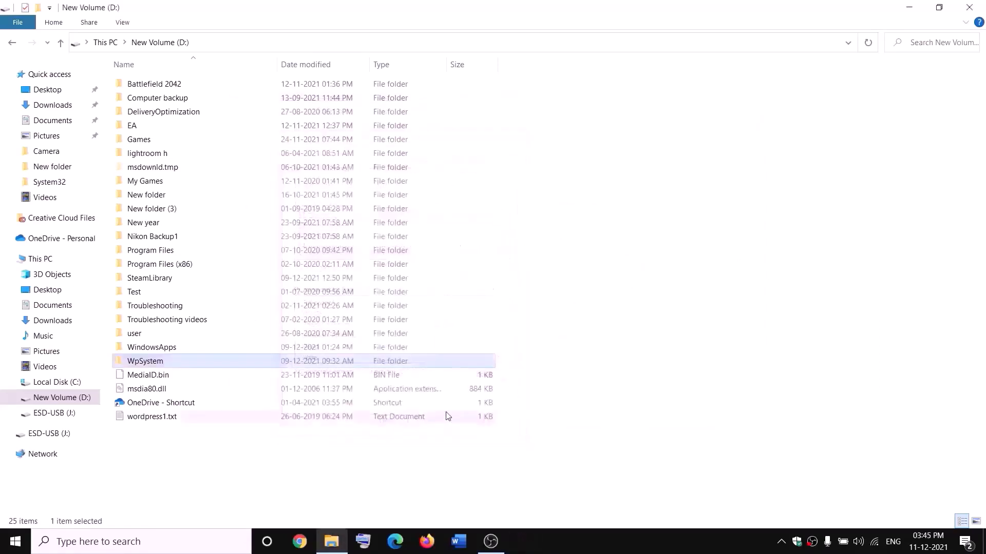
Reopen the advanced security settings from the WpSystem folder's properties
right_click(147, 364)
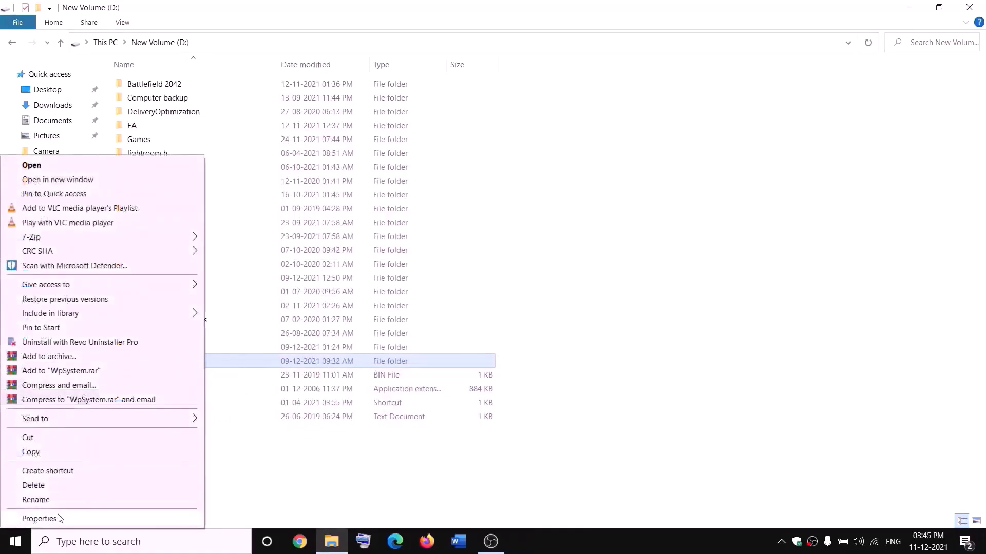
left_click(39, 519)
left_click(362, 188)
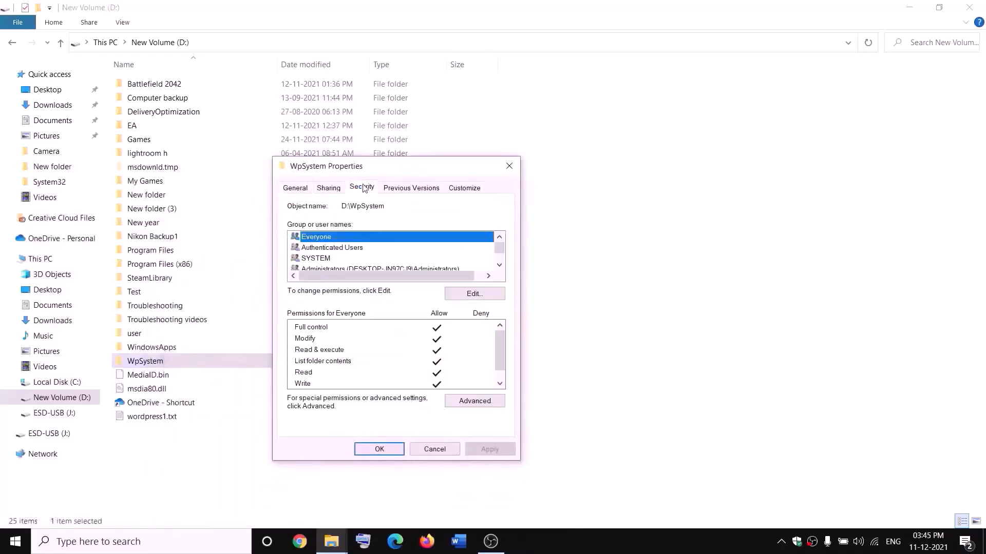
left_click(478, 406)
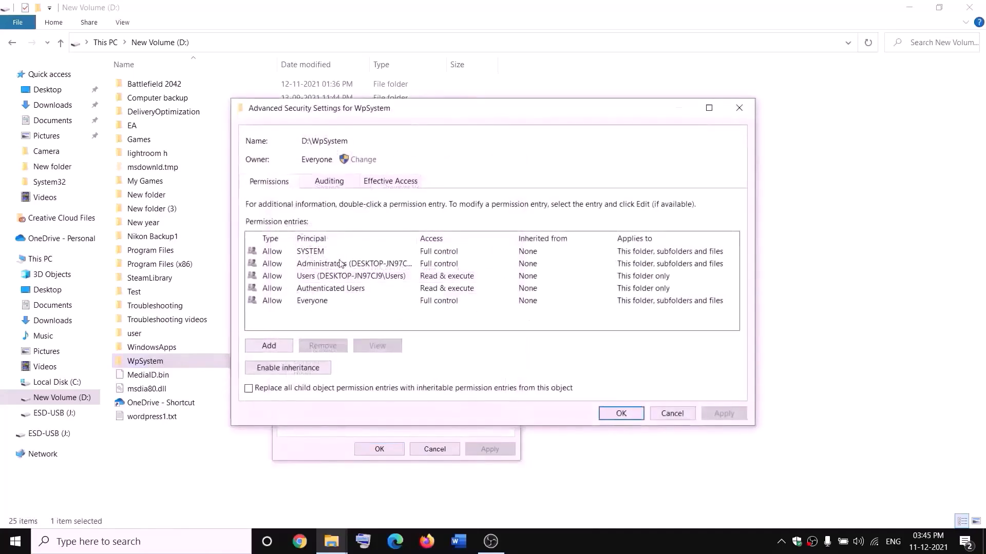
Add a permission entry to WpSystem with everyone as the principal, checking the name before accepting it
left_click(274, 349)
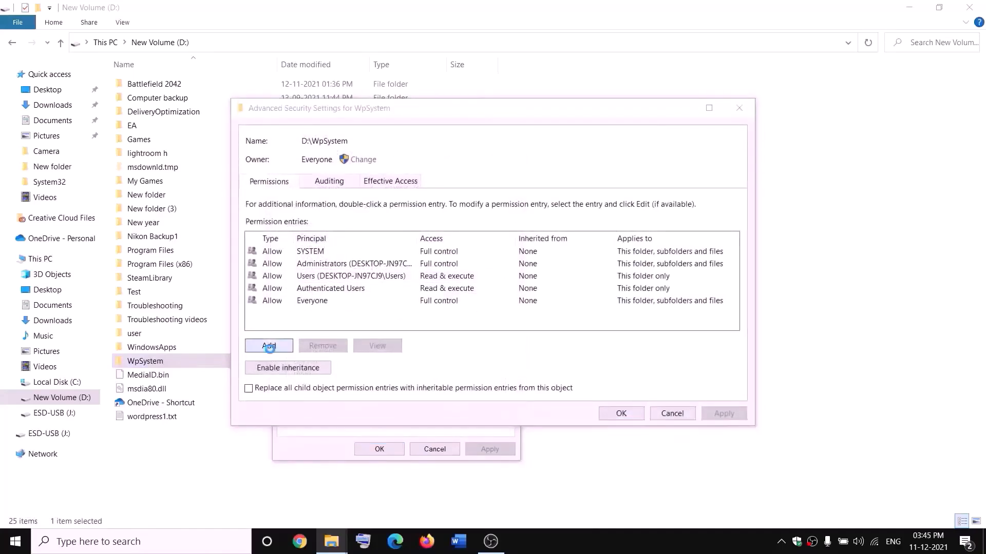
left_click(267, 118)
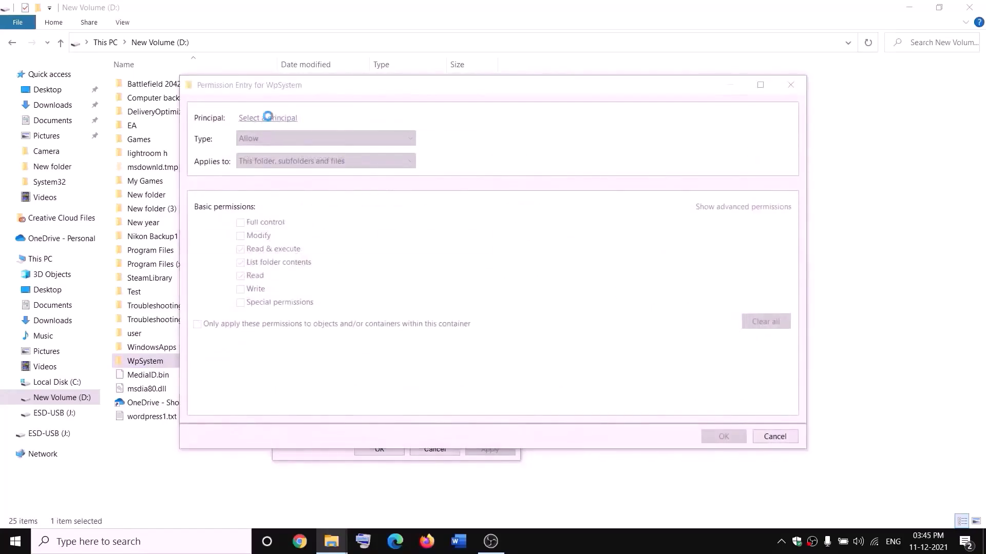
type("ev")
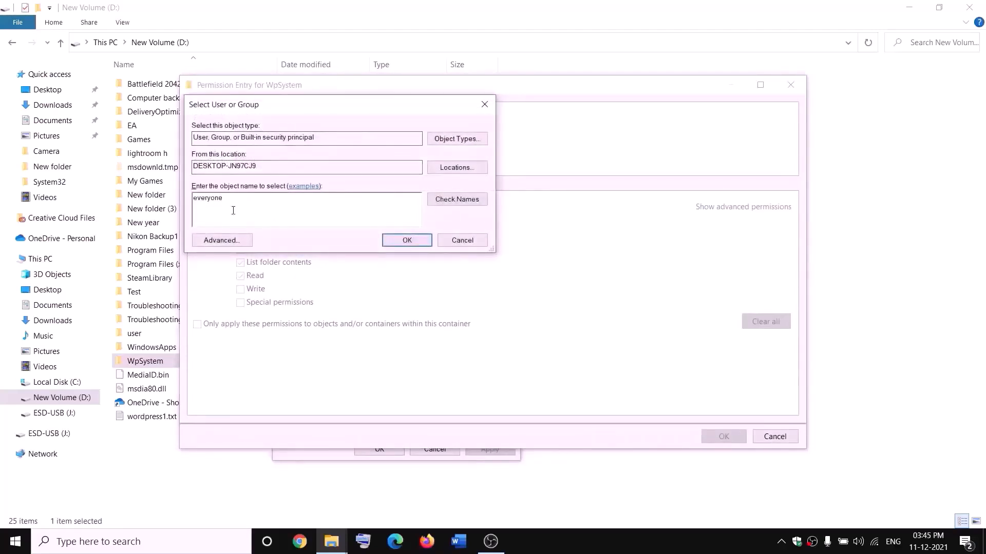
type("eryone")
left_click(446, 199)
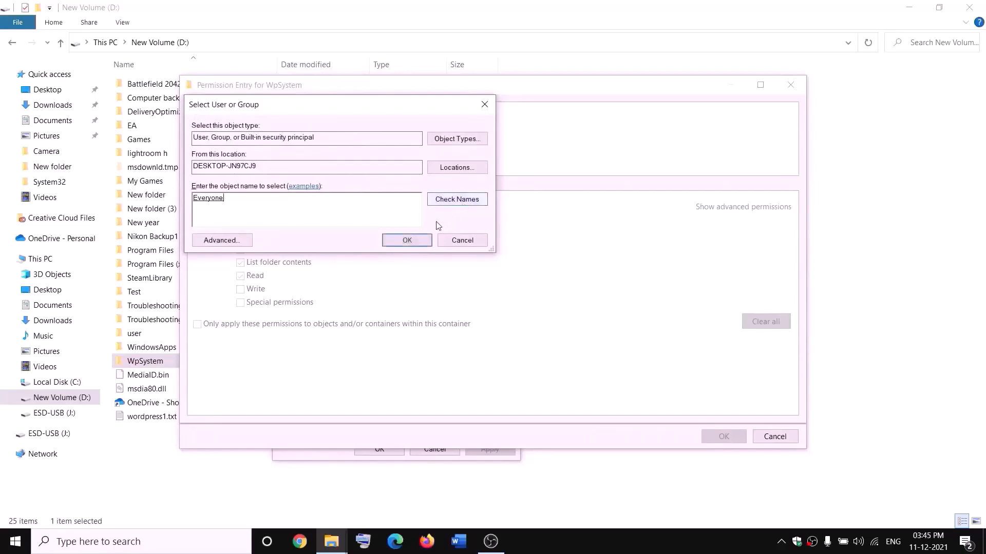
left_click(407, 241)
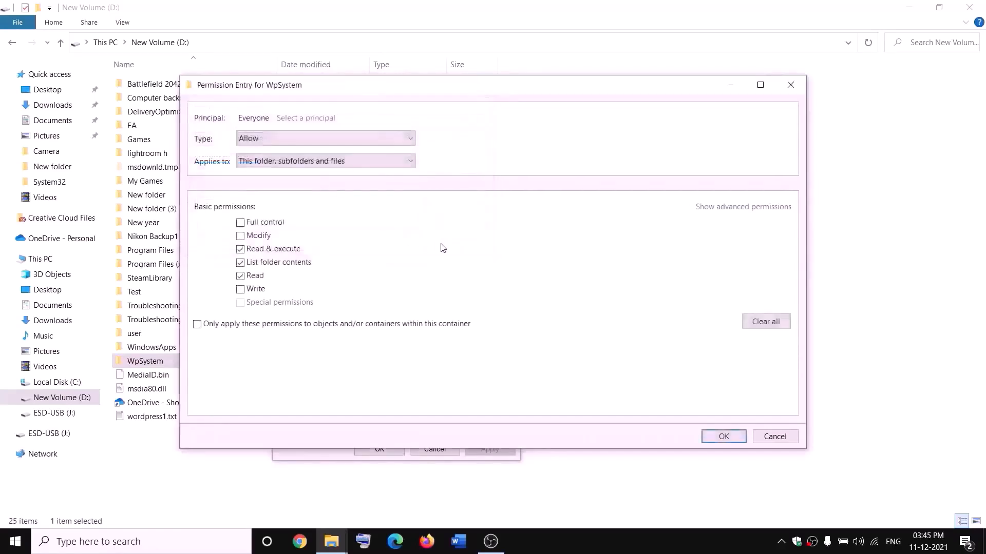
Grant the new WpSystem permission entry full control, then accept the security settings and close the folder's properties
left_click(240, 224)
left_click(724, 436)
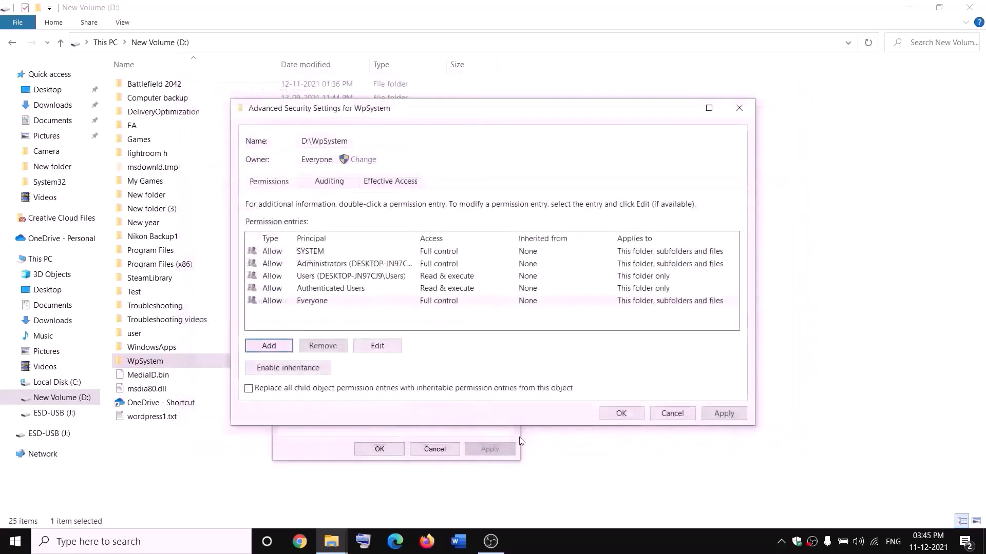
left_click(621, 413)
left_click(393, 449)
left_click(393, 452)
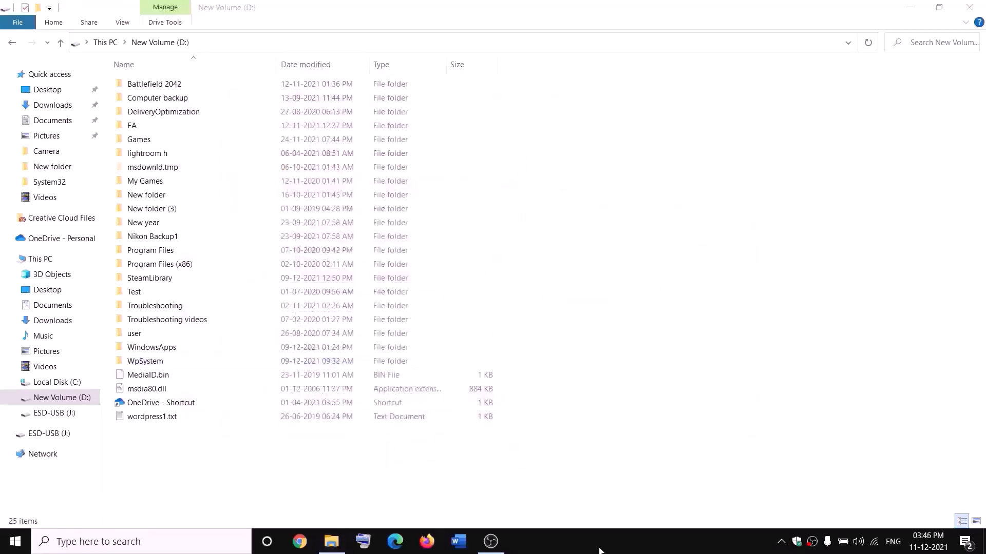
Rename the WpSystem folder as WpSystem.old
right_click(144, 362)
left_click(41, 501)
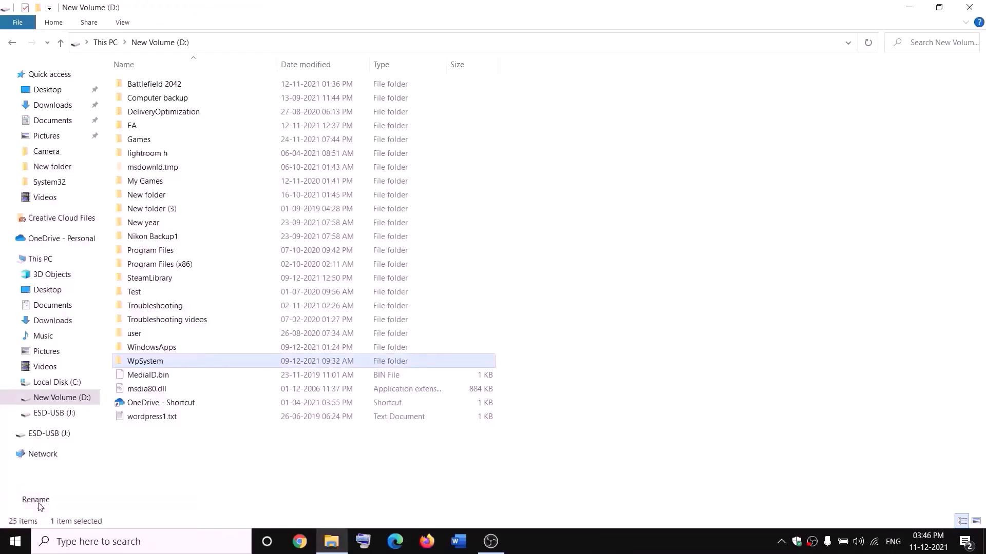
key("End")
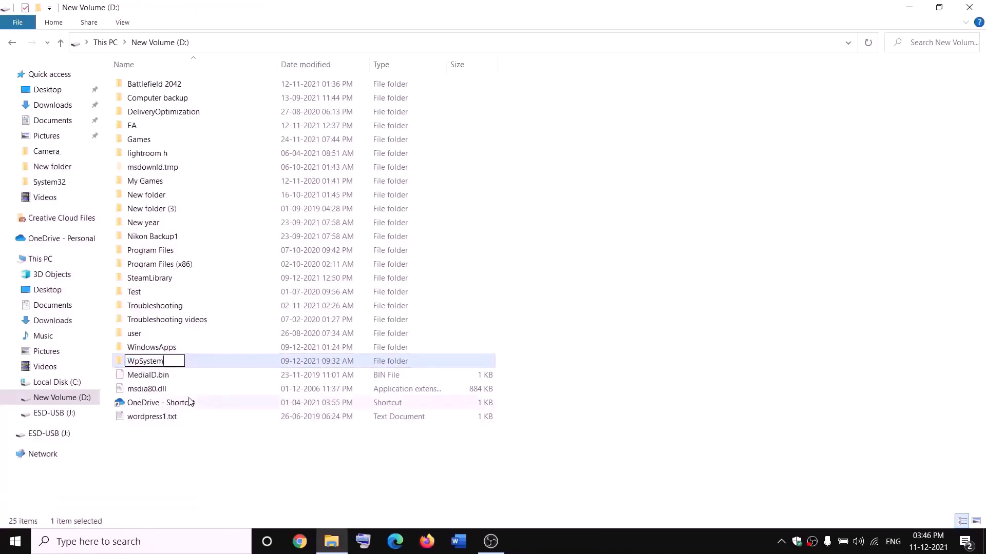
type(".old")
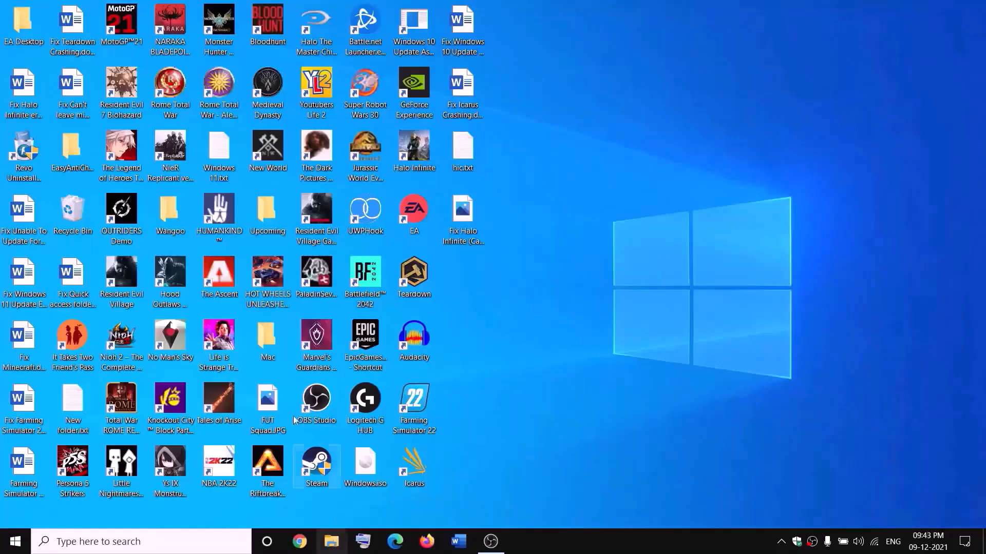
Open File Explorer and go to the New Volume (D:) drive under This PC
key("super+e")
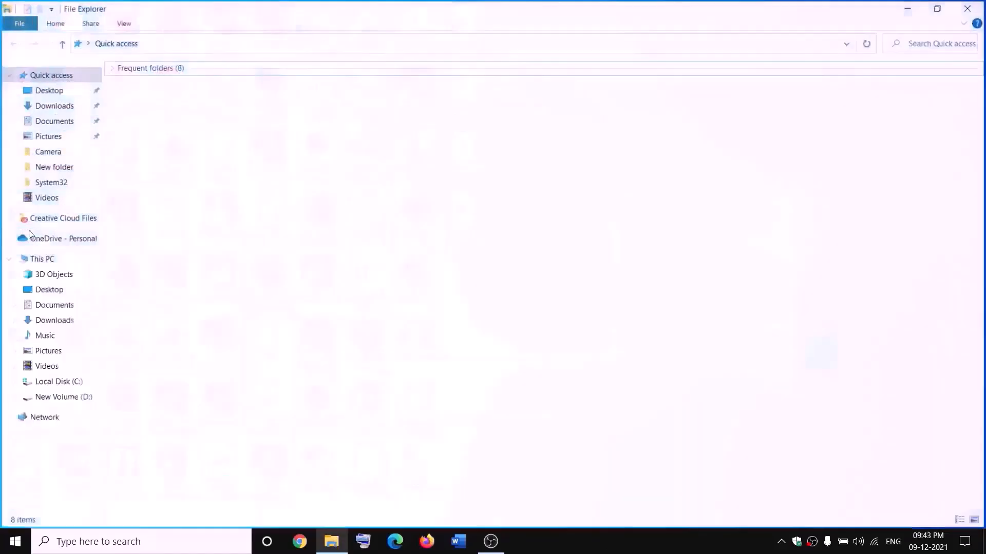
left_click(21, 258)
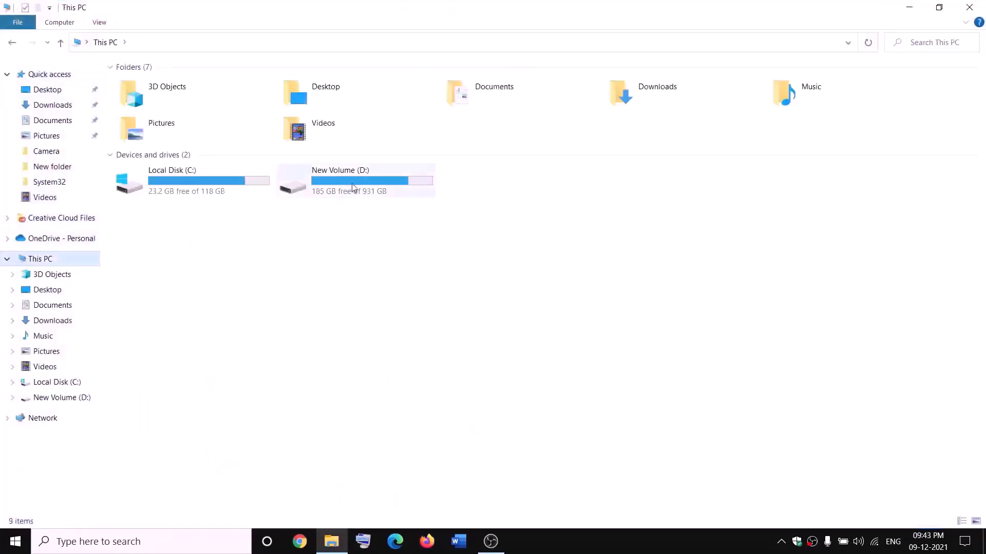
double_click(353, 185)
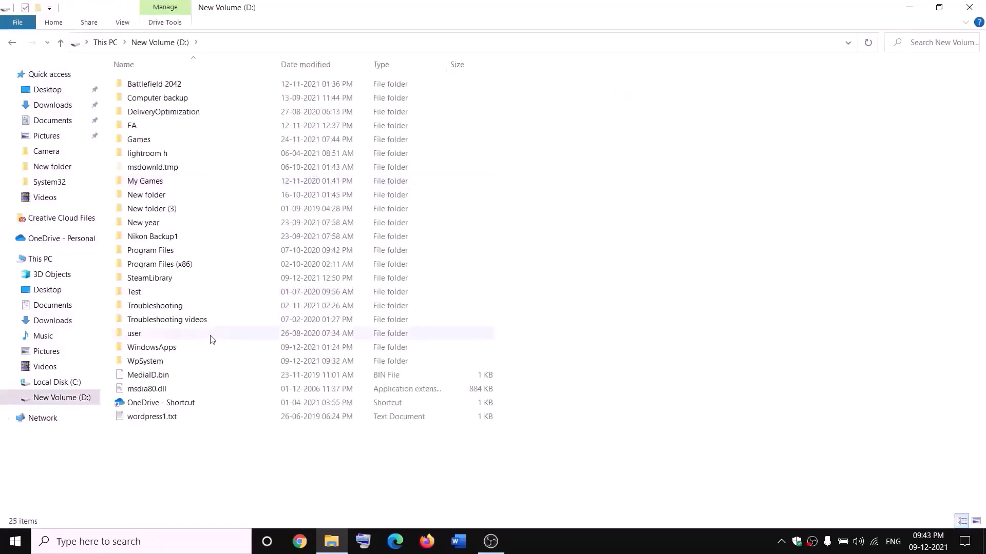
Open the advanced security settings from the WindowsApps folder's properties
left_click(175, 347)
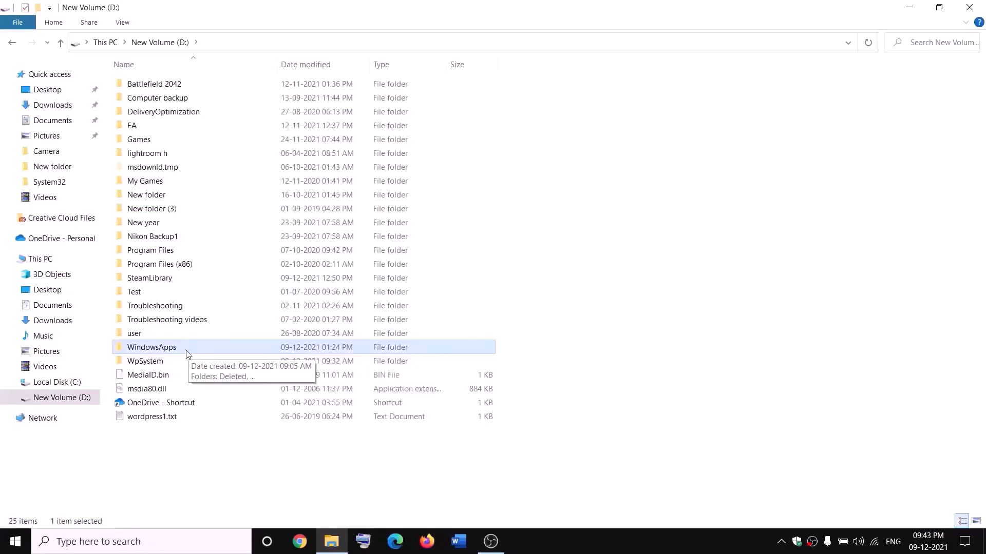
right_click(187, 353)
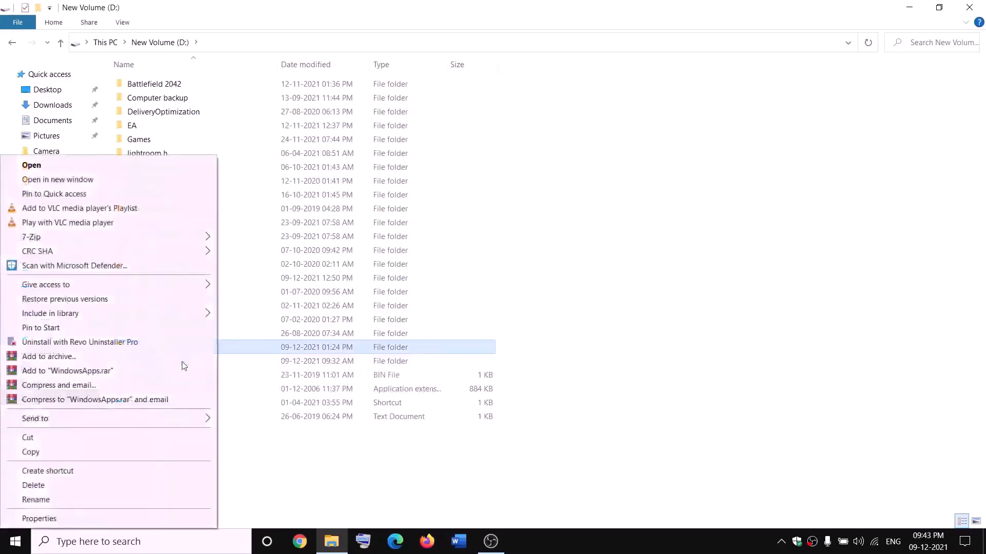
left_click(48, 522)
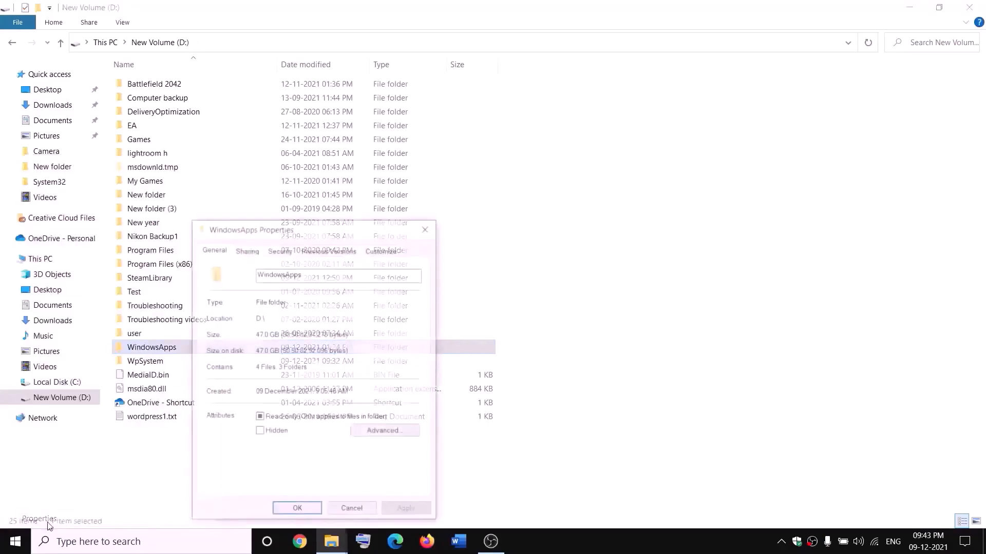
left_click(279, 251)
left_click(387, 462)
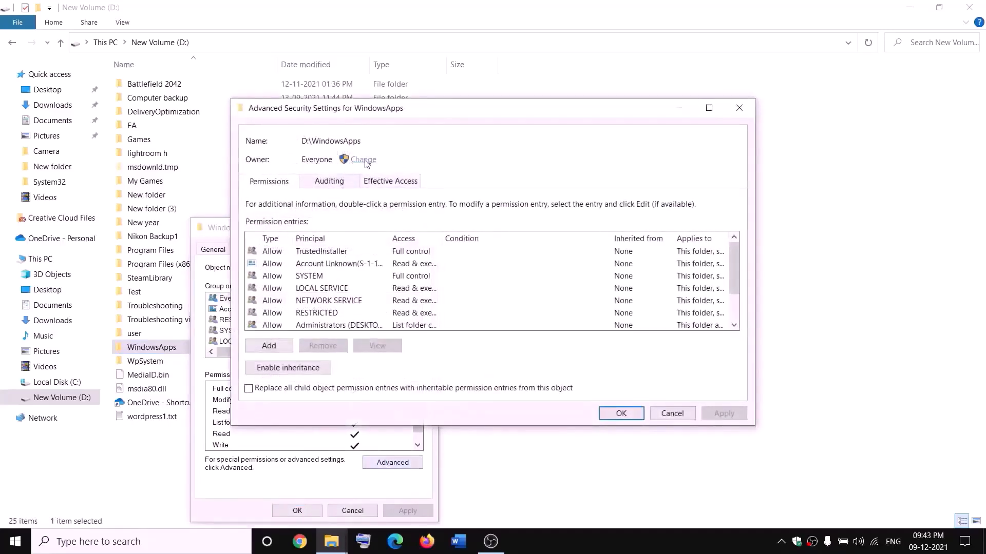
Change the owner of the WindowsApps folder to everyone, checking the name before accepting it
left_click(363, 161)
type("every")
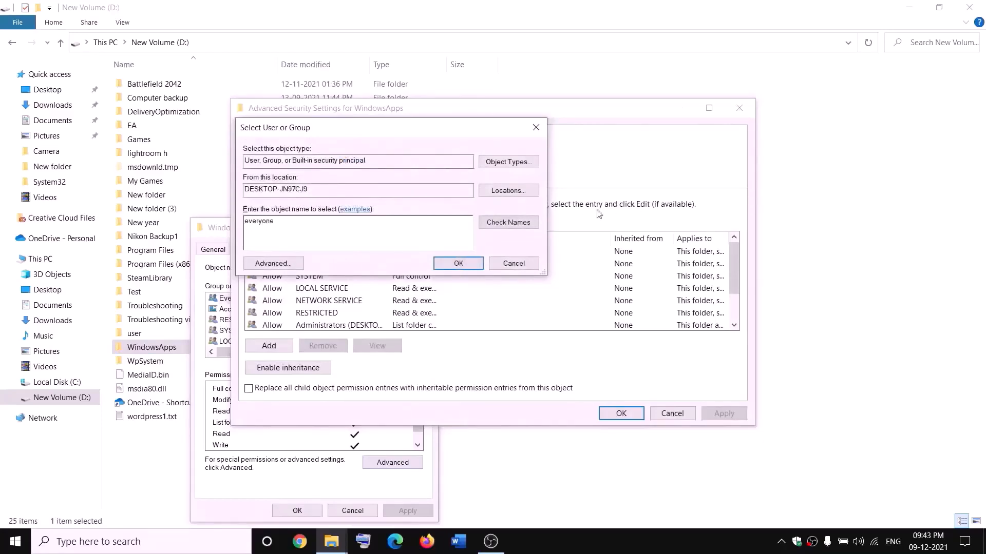
type("one")
left_click(521, 228)
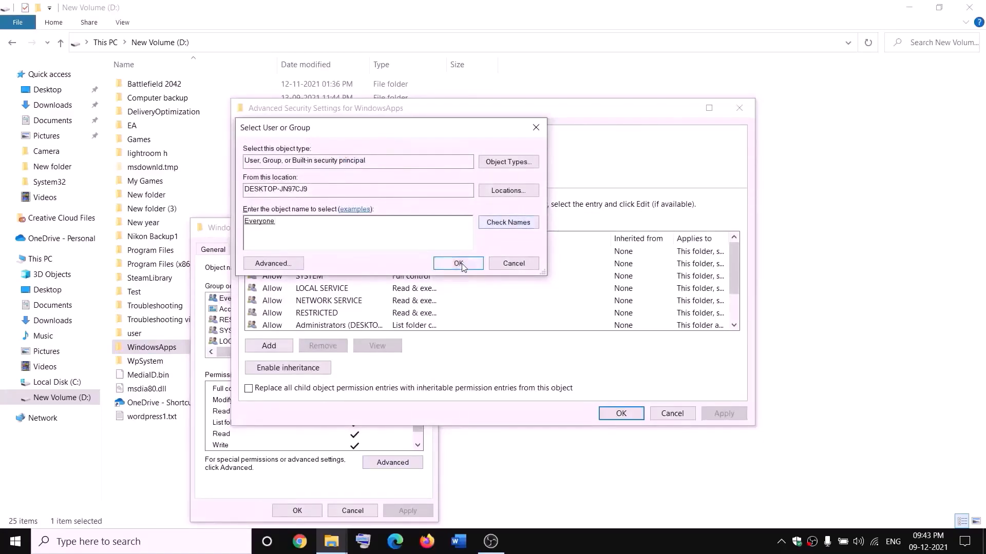
left_click(458, 264)
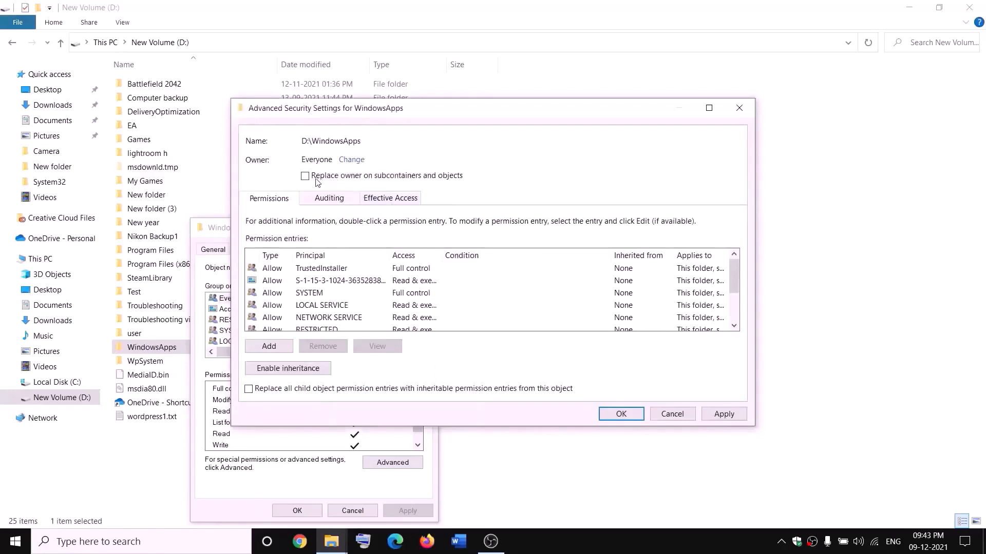
Apply the ownership change to WindowsApps, including its subcontainers and objects, and close the folder's properties
left_click(305, 176)
left_click(734, 417)
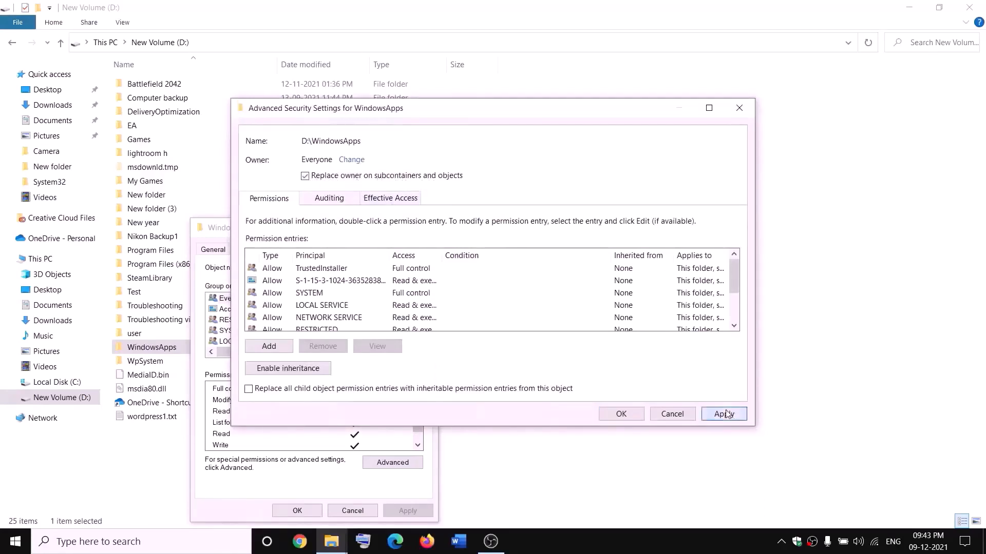
left_click(598, 323)
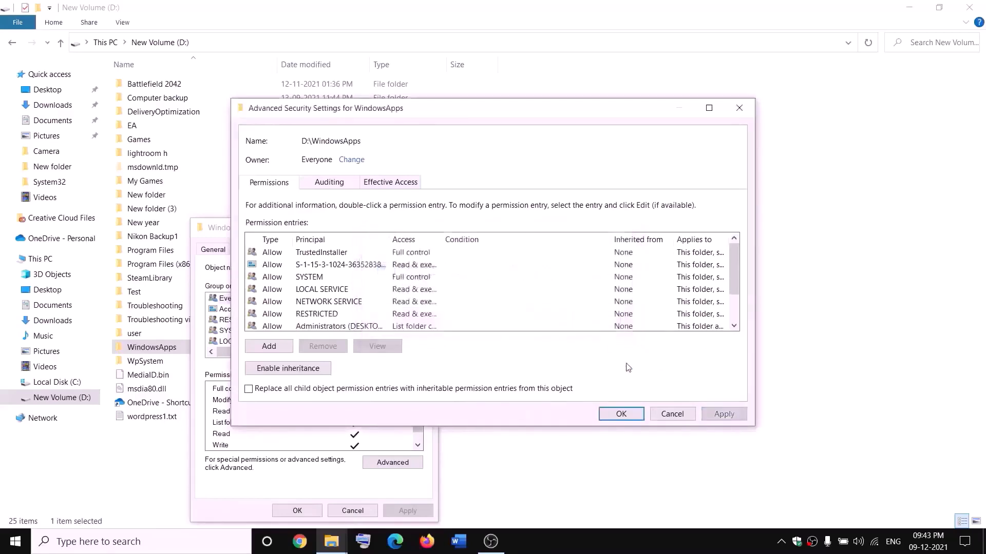
left_click(621, 416)
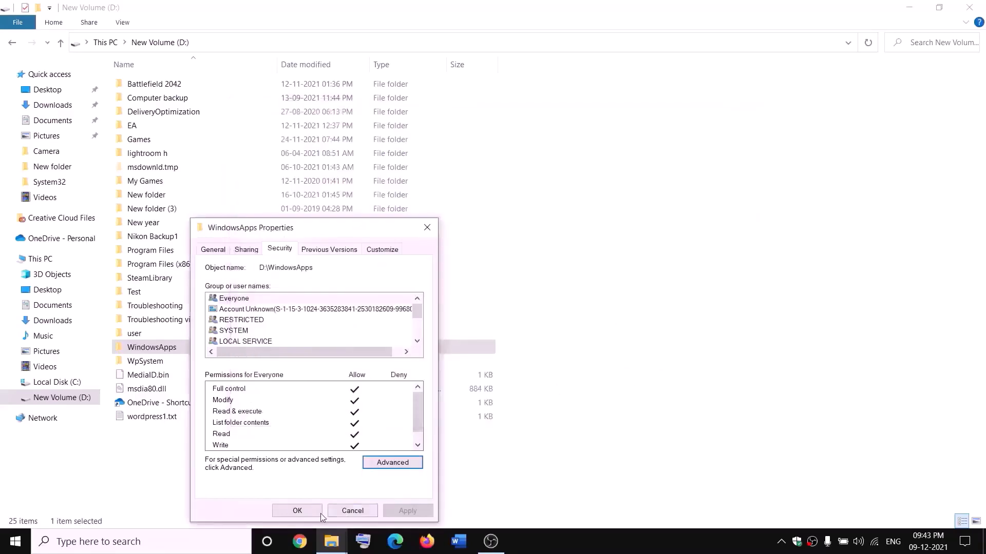
left_click(306, 512)
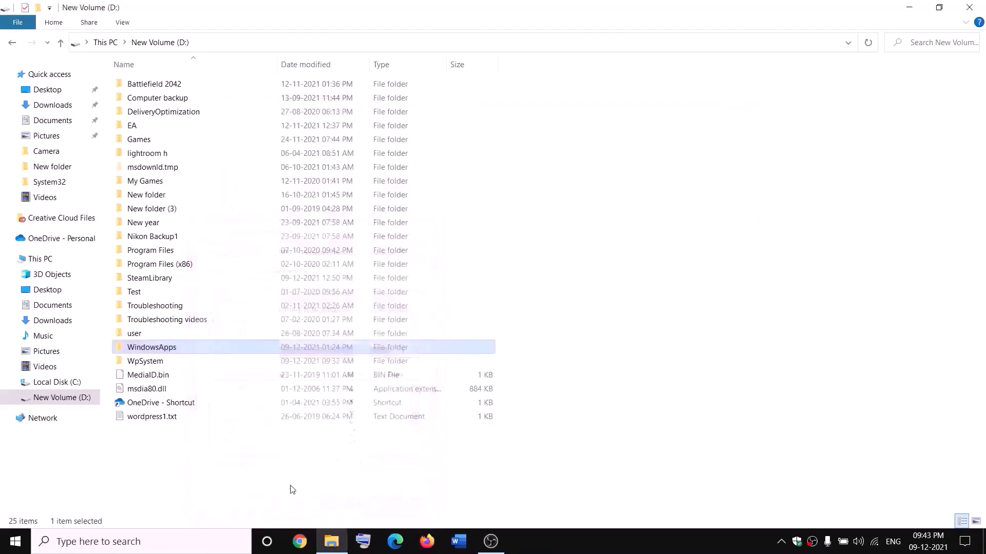
Reopen the advanced security settings from the WindowsApps folder's properties
right_click(189, 353)
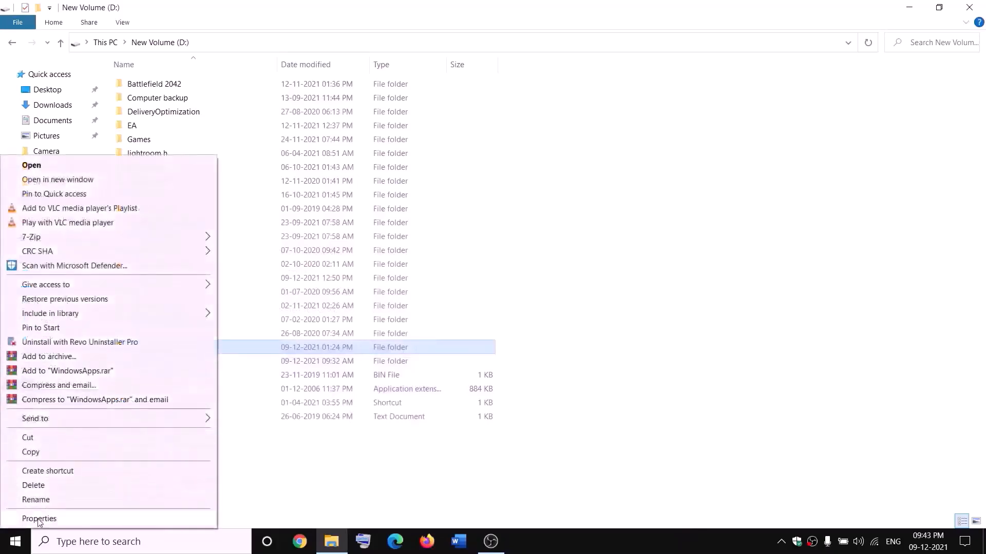
left_click(37, 519)
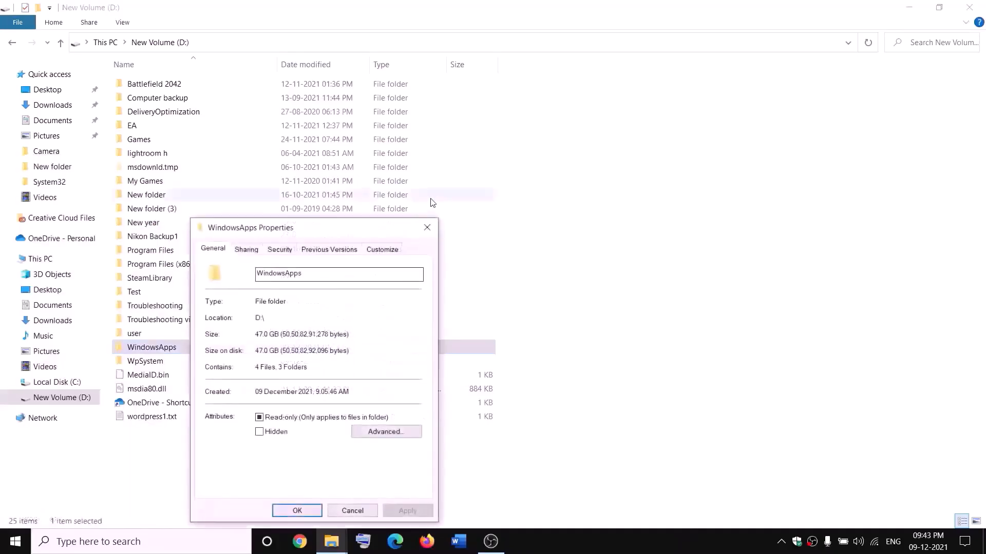
left_click(287, 250)
left_click(403, 464)
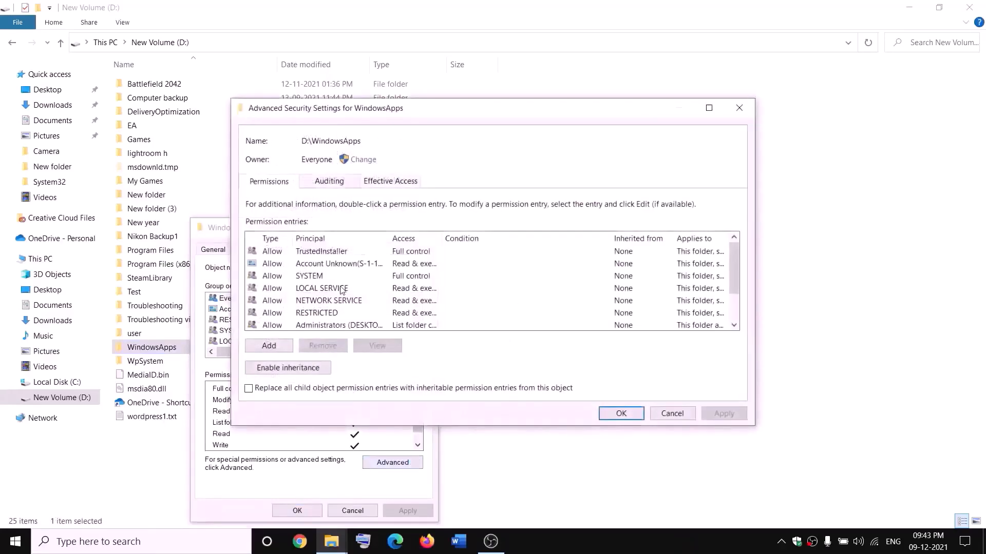
Add a permission entry to WindowsApps that allows everyone full control, checking the name before accepting it
left_click(270, 346)
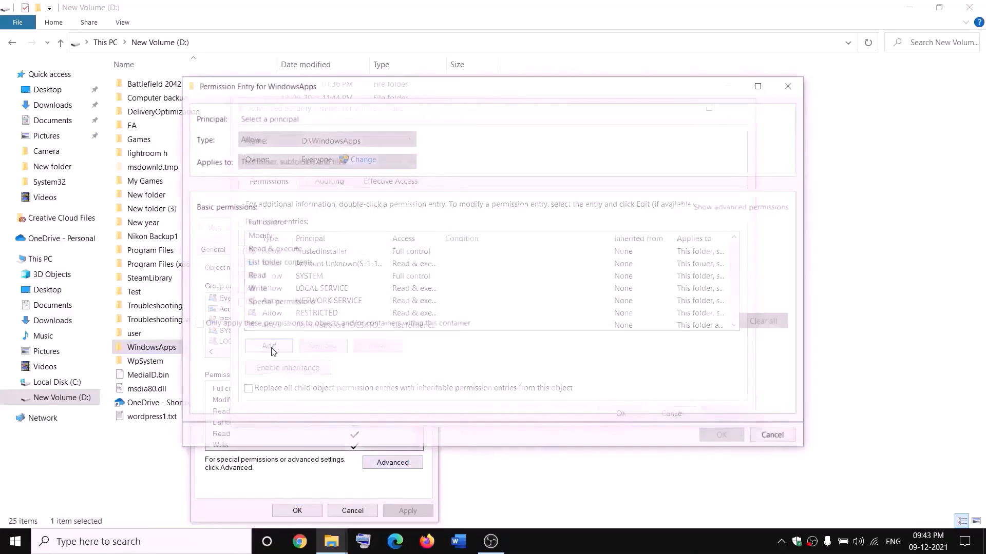
left_click(264, 119)
type("everyone")
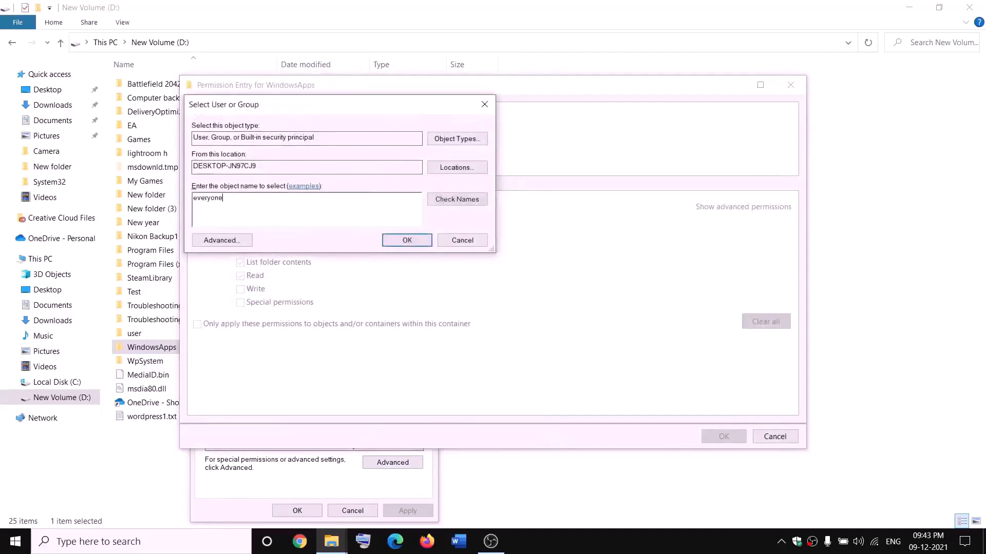
left_click(462, 199)
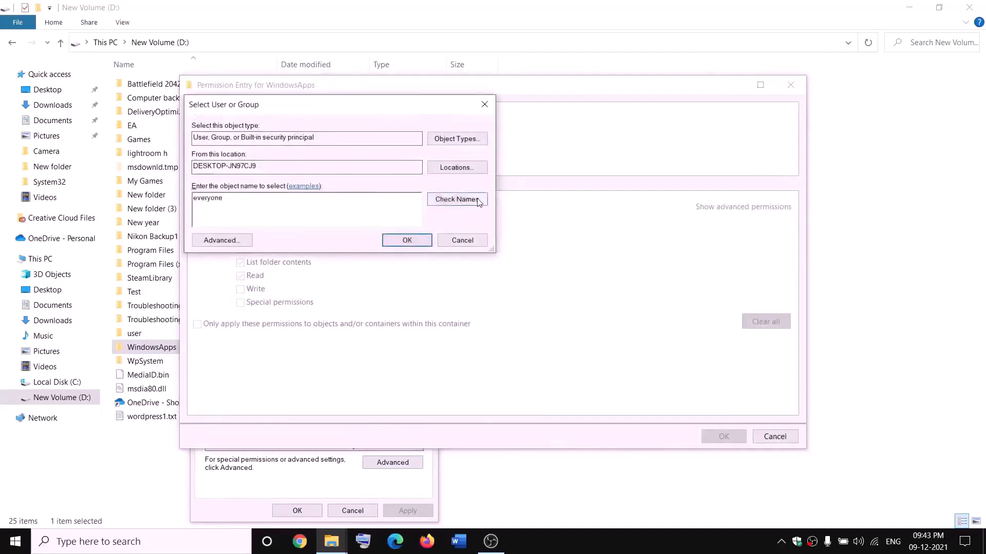
left_click(408, 241)
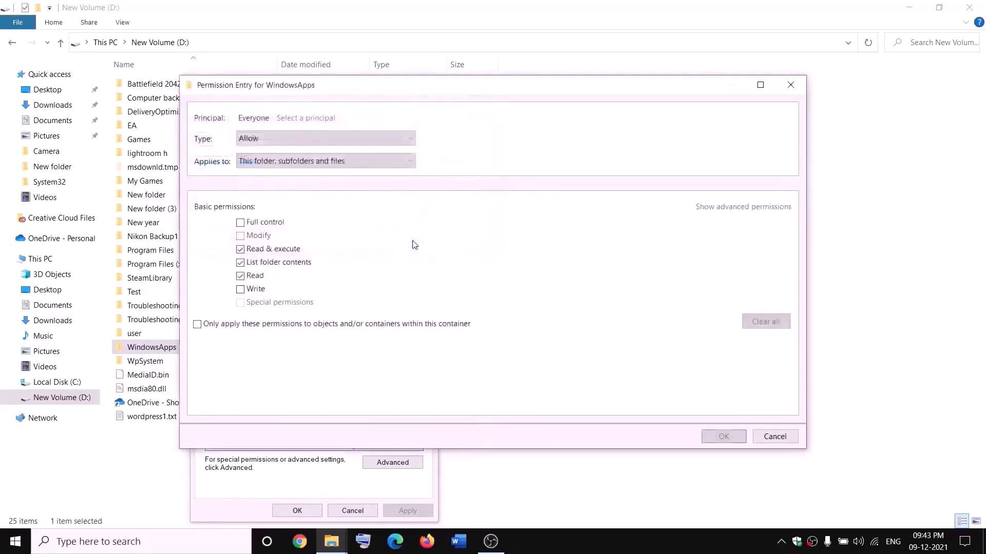
left_click(241, 224)
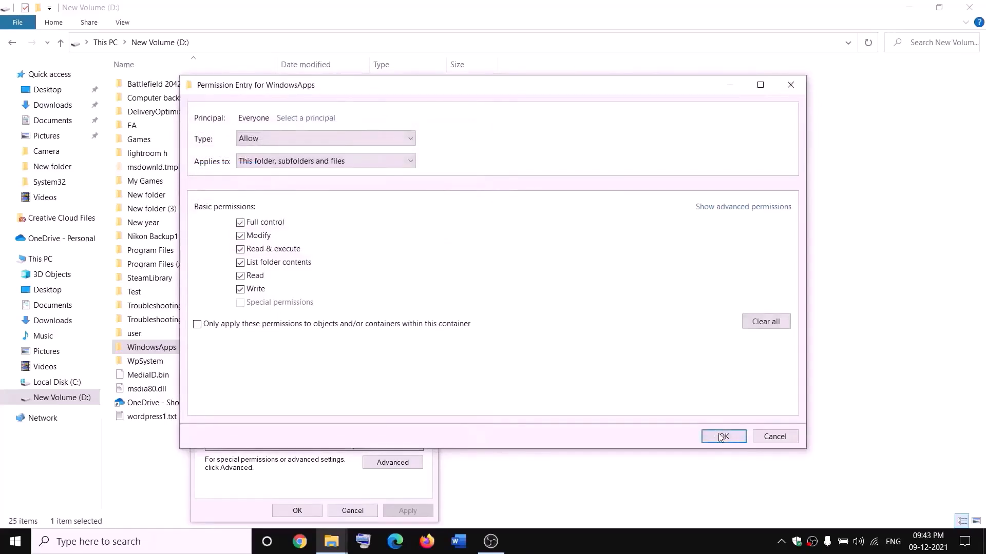
left_click(723, 436)
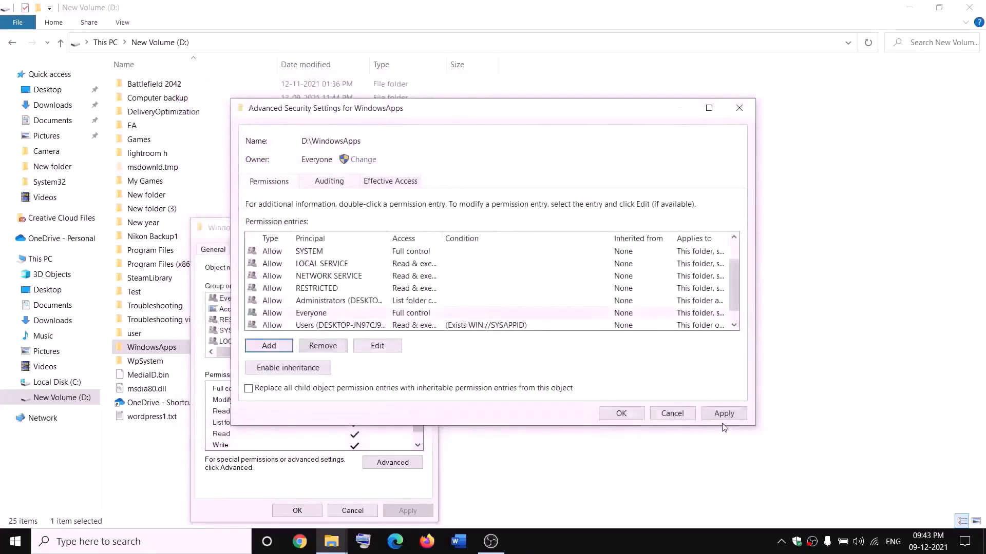
Apply the new permission entry to WindowsApps and close its advanced security settings and properties
left_click(722, 415)
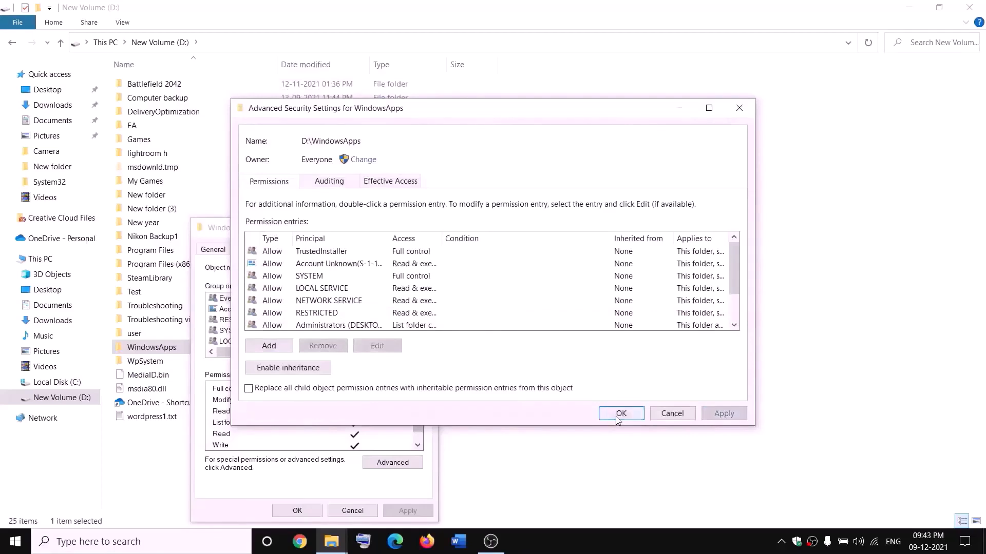
left_click(622, 472)
left_click(310, 510)
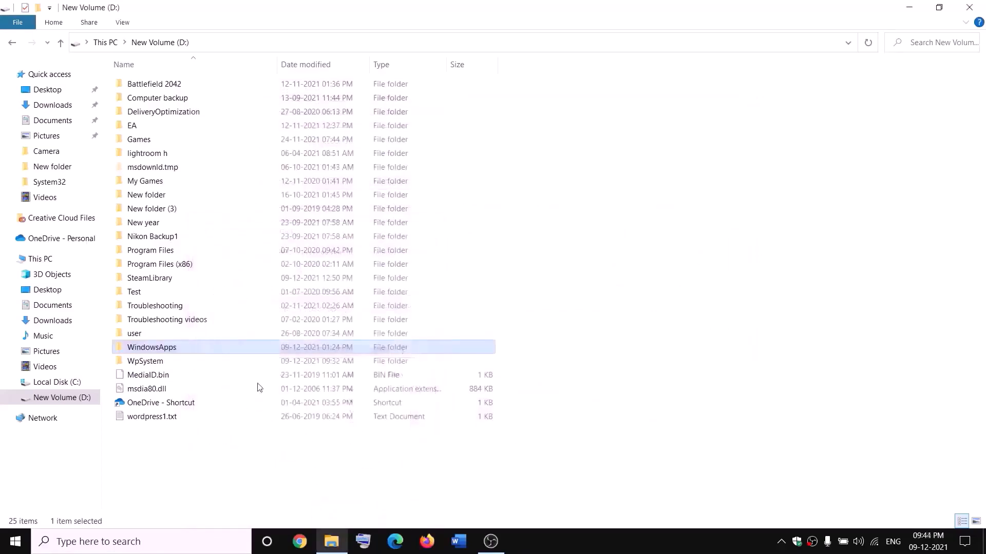
Rename the WindowsApps folder on D: to WindowsApps.old
right_click(185, 353)
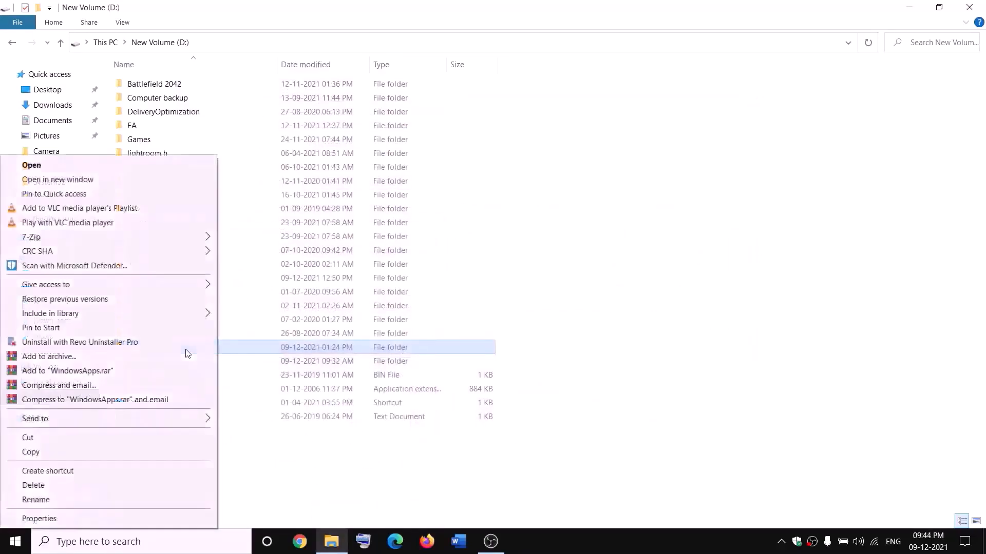
left_click(35, 499)
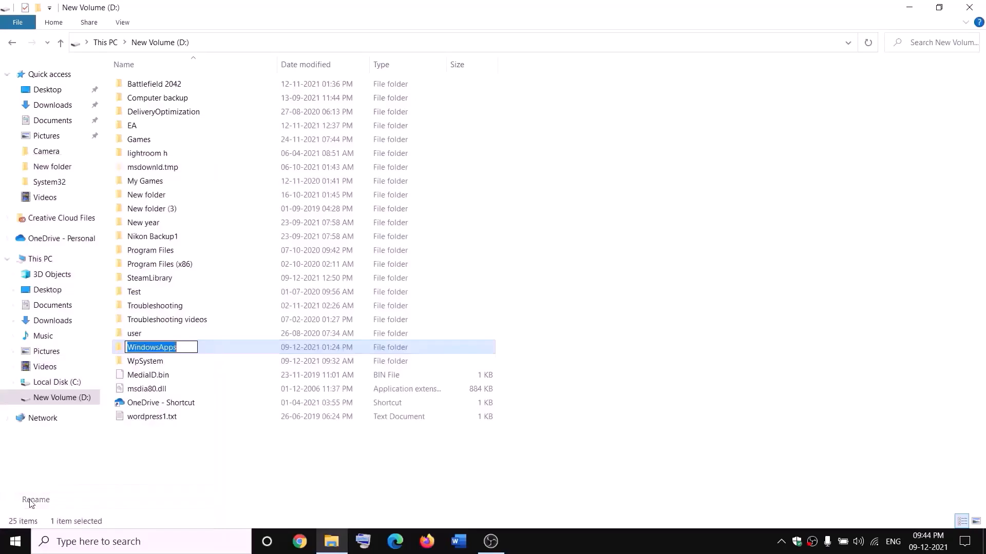
left_click(184, 345)
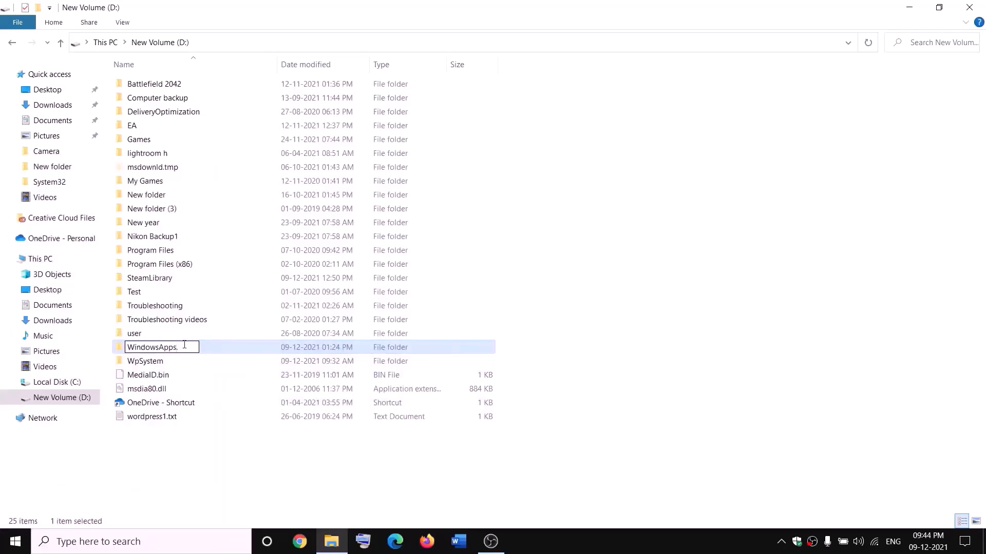
type(".old")
left_click(224, 448)
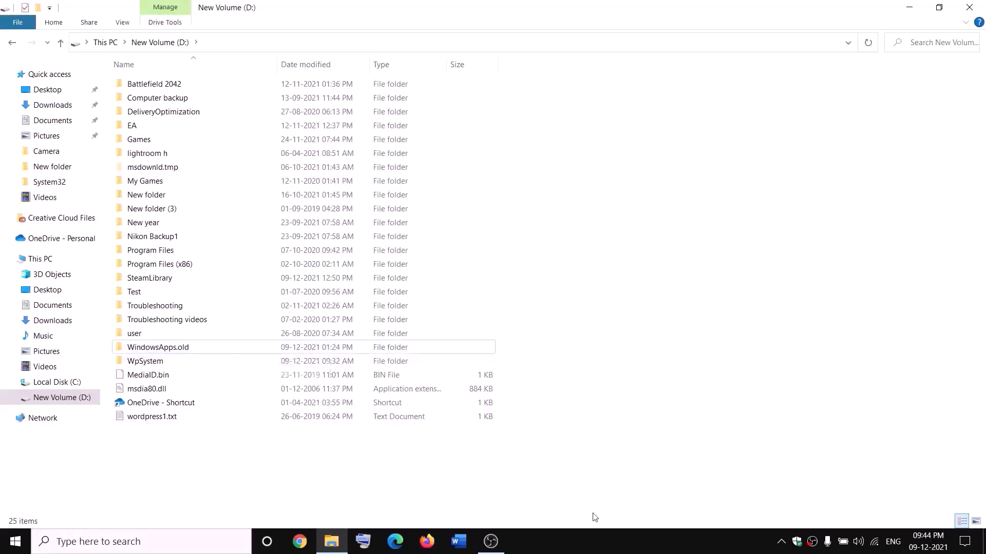
End the Gaming Services background process in Task Manager and close Task Manager
right_click(15, 541)
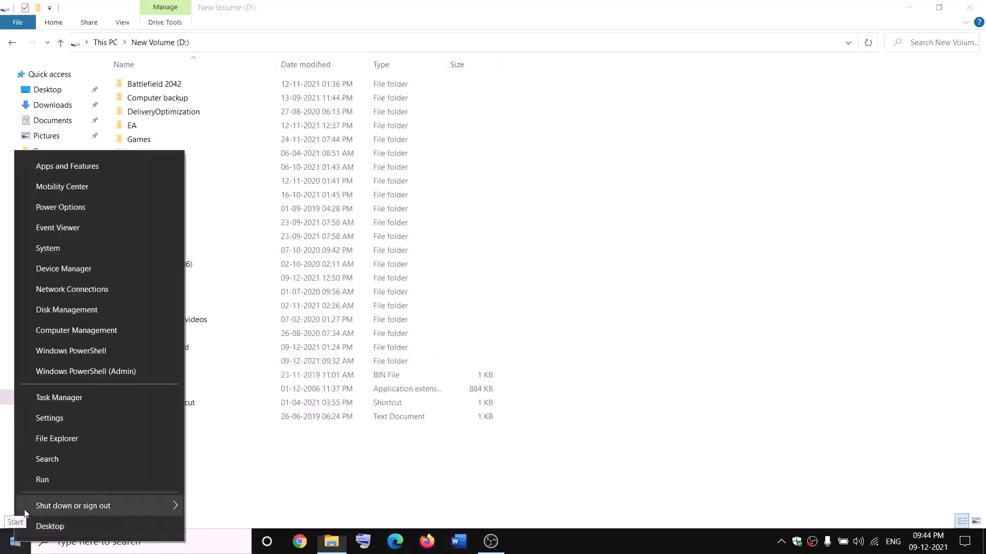
left_click(53, 402)
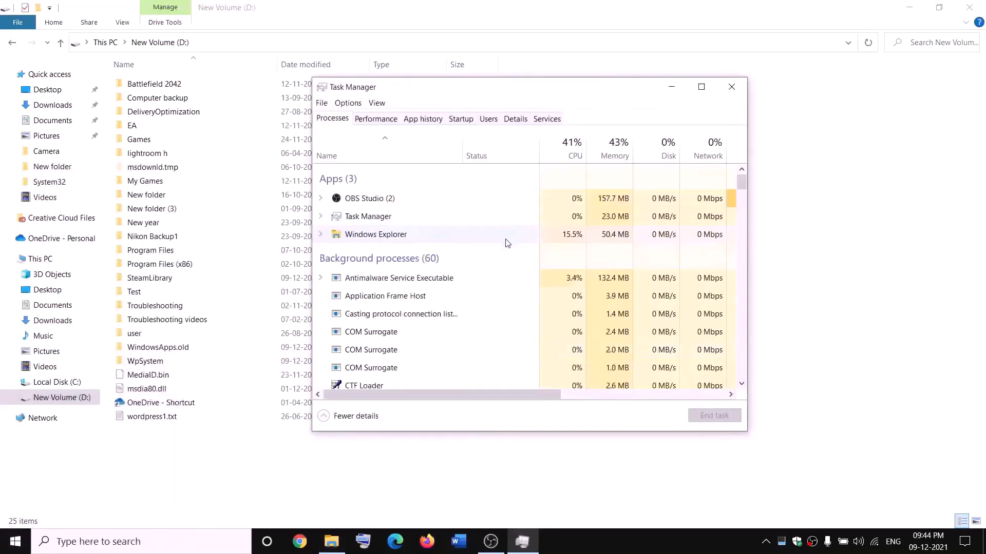
scroll(445, 281, "down", 3)
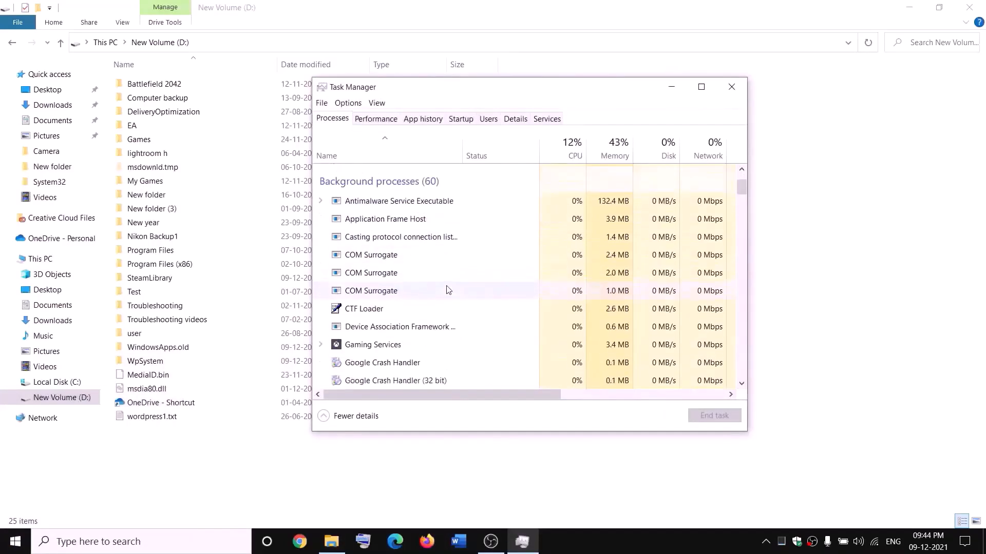
left_click(365, 347)
right_click(365, 347)
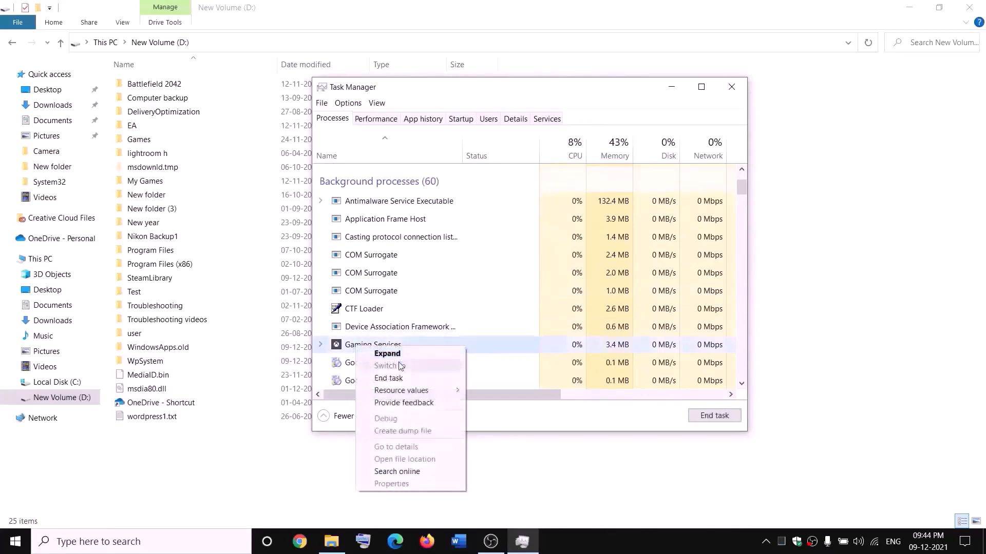
left_click(389, 378)
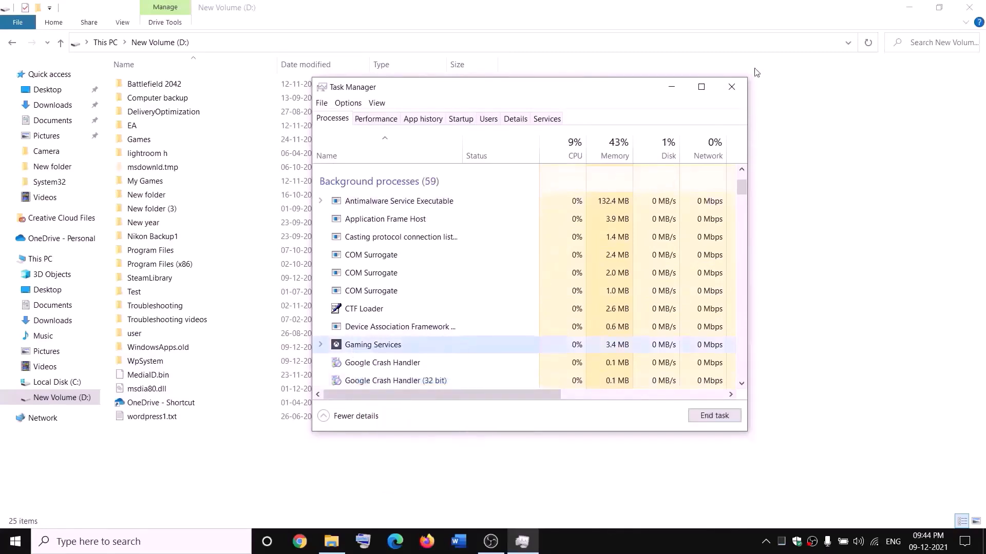
left_click(740, 87)
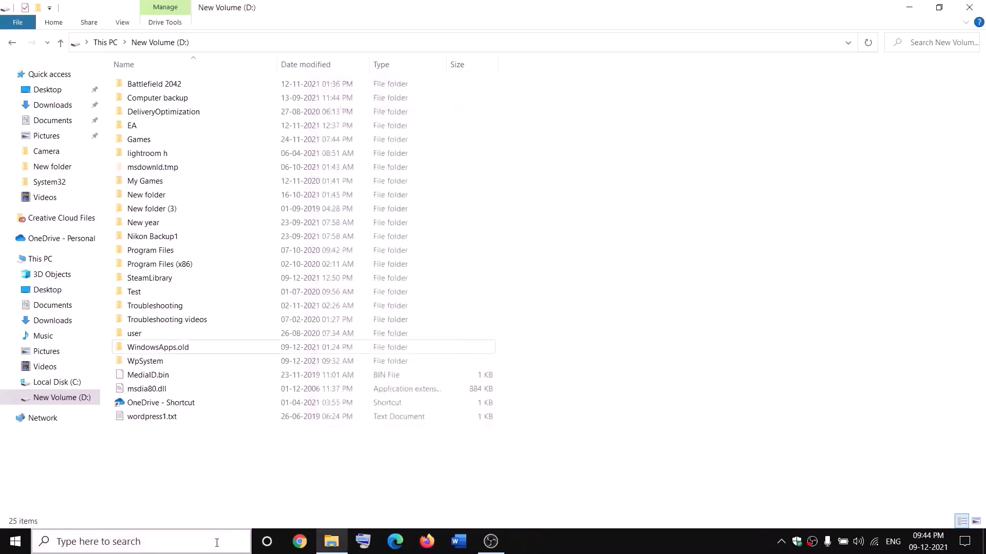
Open the Windows Services console and jump to the services beginning with G
left_click(216, 543)
type("servi")
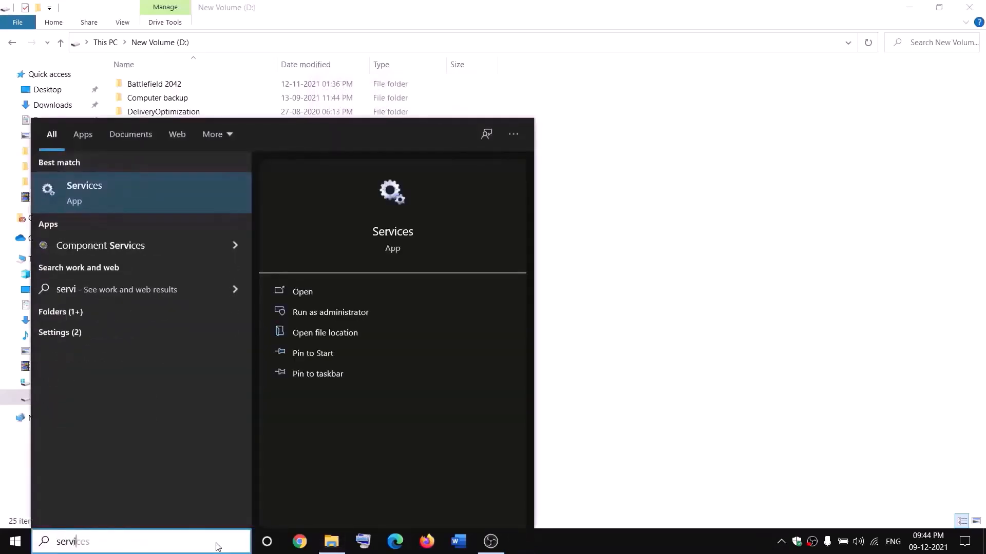
key("Return")
left_click(422, 274)
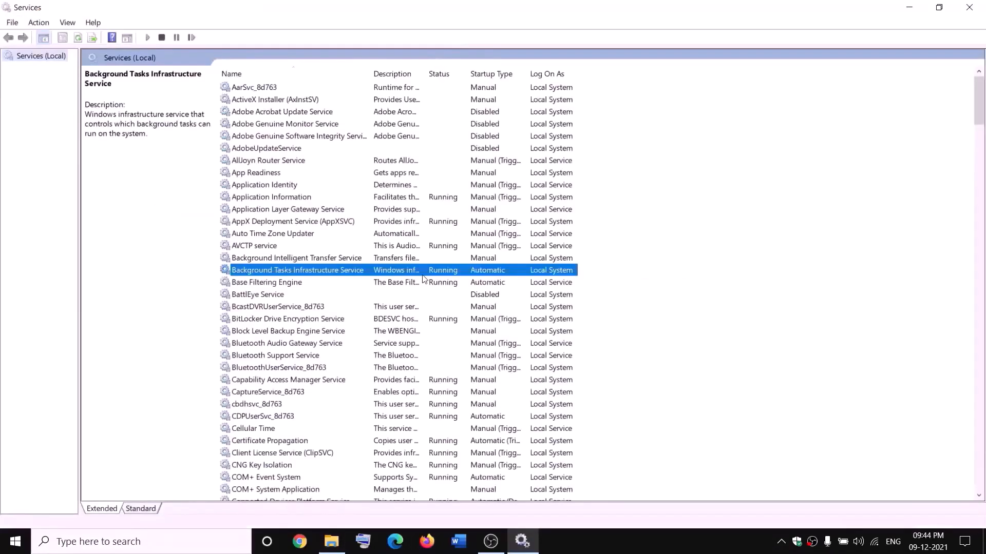
key("g")
left_click(436, 138)
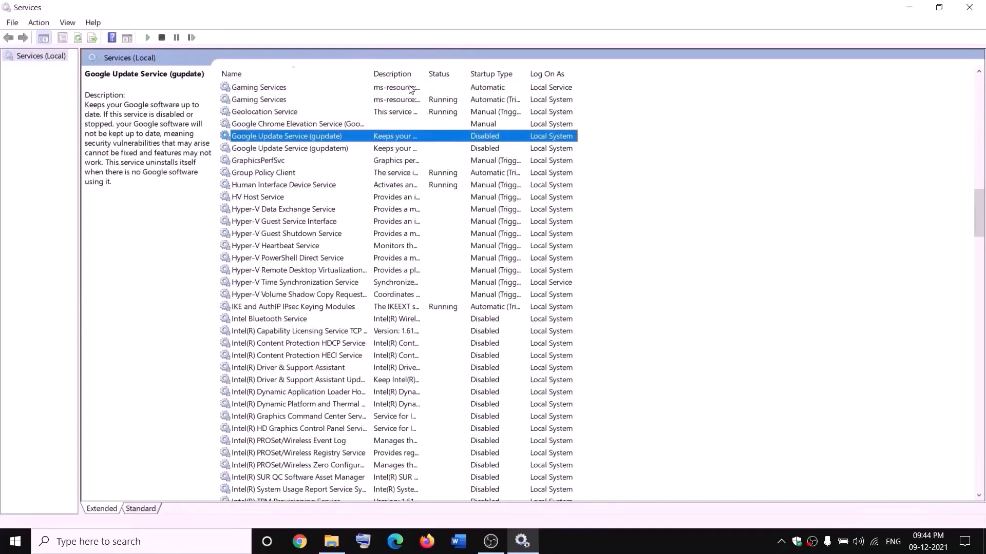
Start the first Gaming Services entry, the one that logs on as Local Service
left_click(410, 89)
right_click(409, 88)
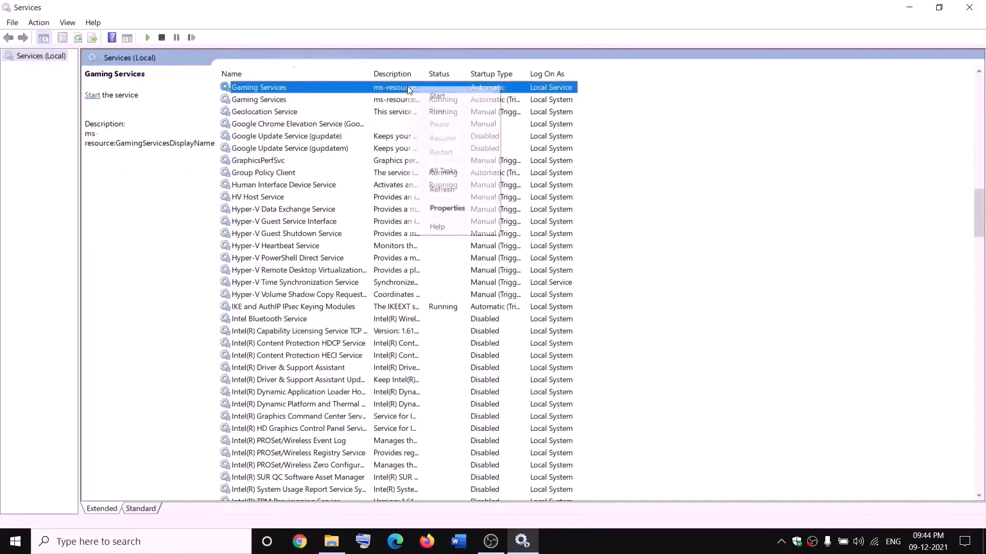
left_click(441, 100)
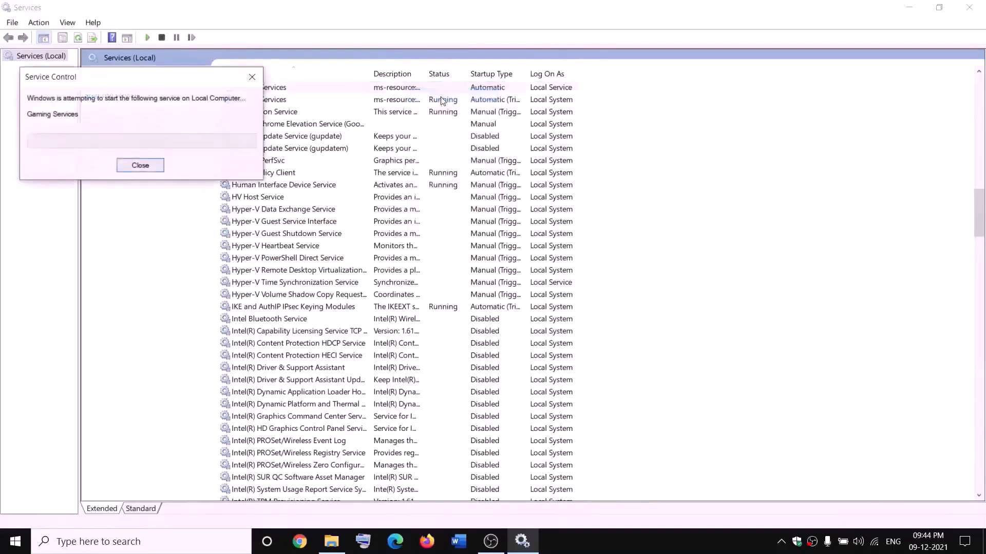
Stop both Gaming Services entries, the Local Service one first and the Local System one second
right_click(403, 91)
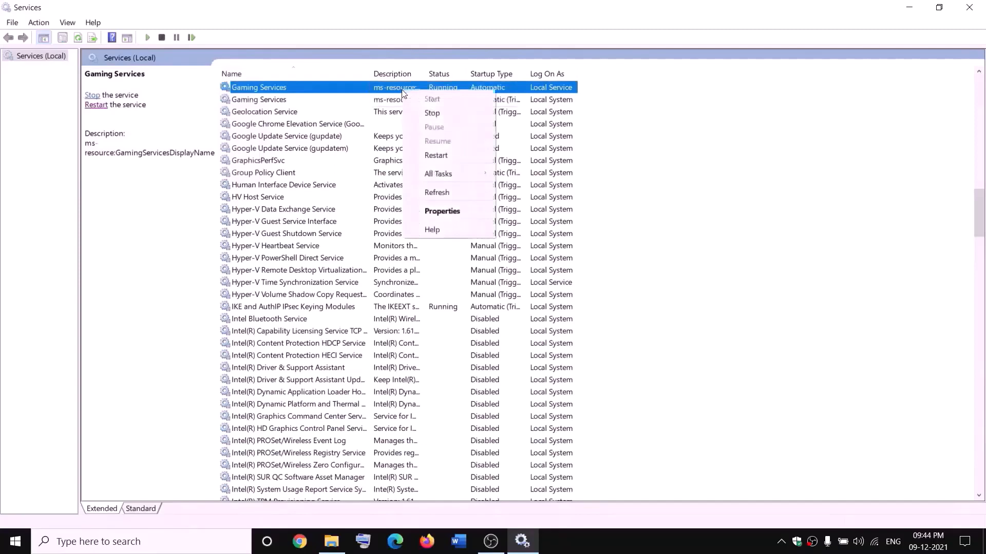
left_click(432, 111)
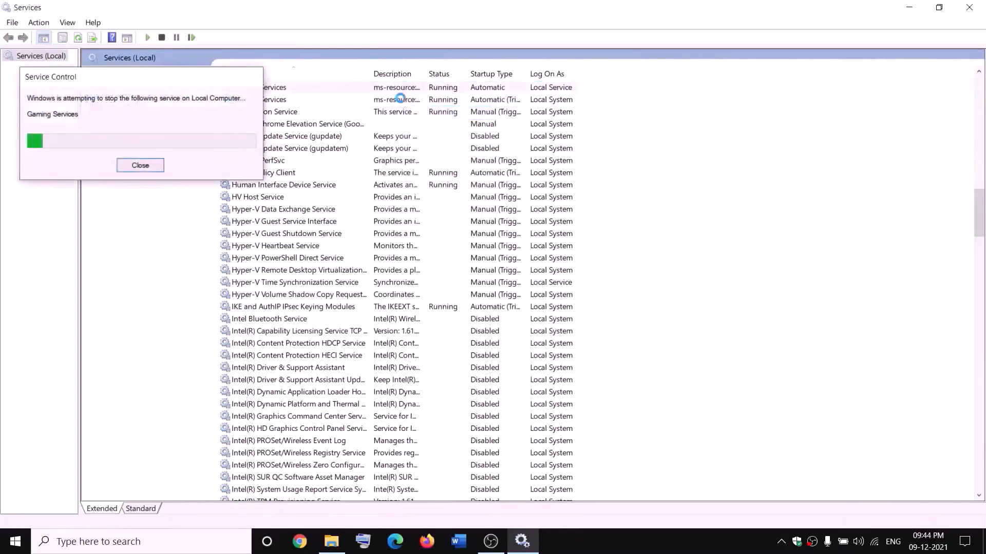
left_click(403, 100)
right_click(403, 100)
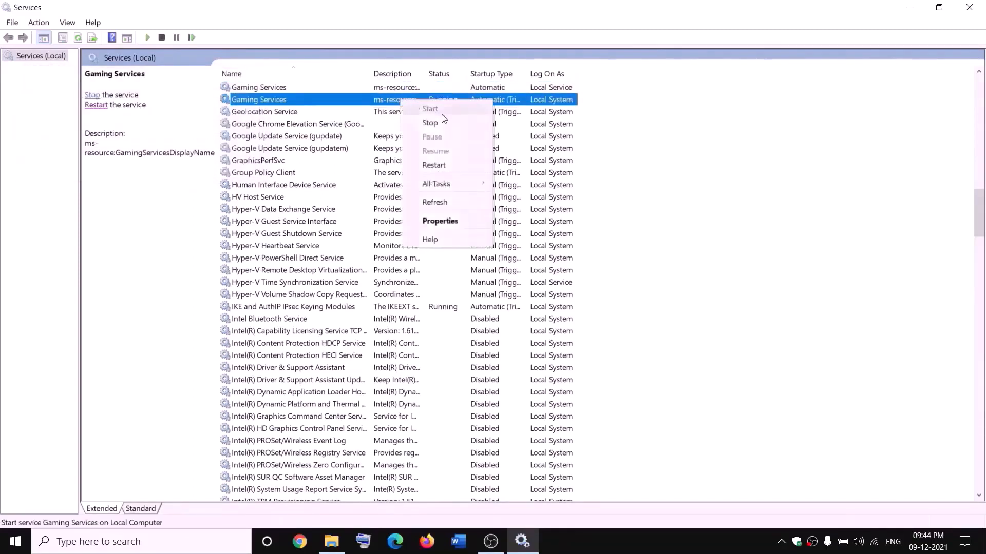
left_click(446, 124)
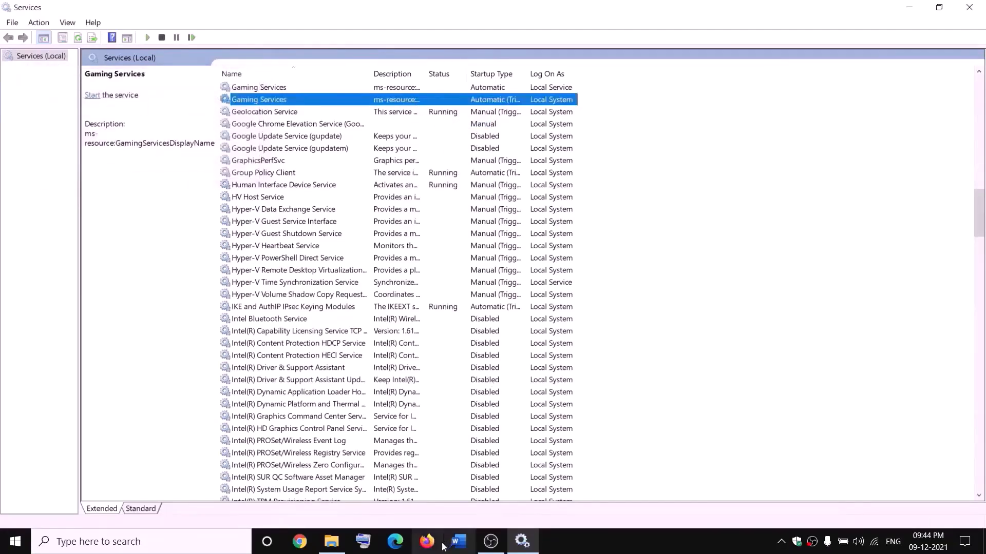
Check the renamed folder on D: in File Explorer, and start both Gaming Services entries again in Services
left_click(332, 542)
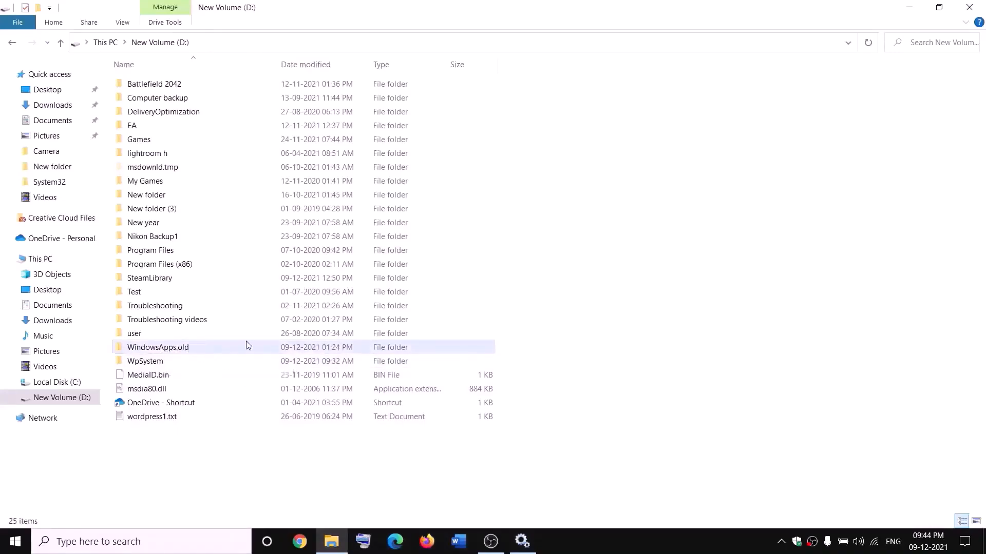
key("alt+Tab")
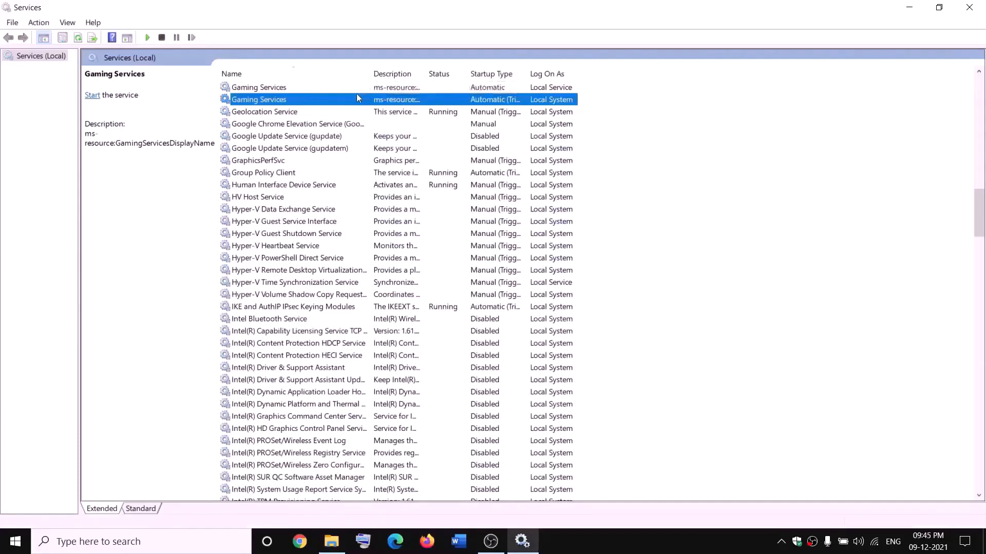
right_click(365, 88)
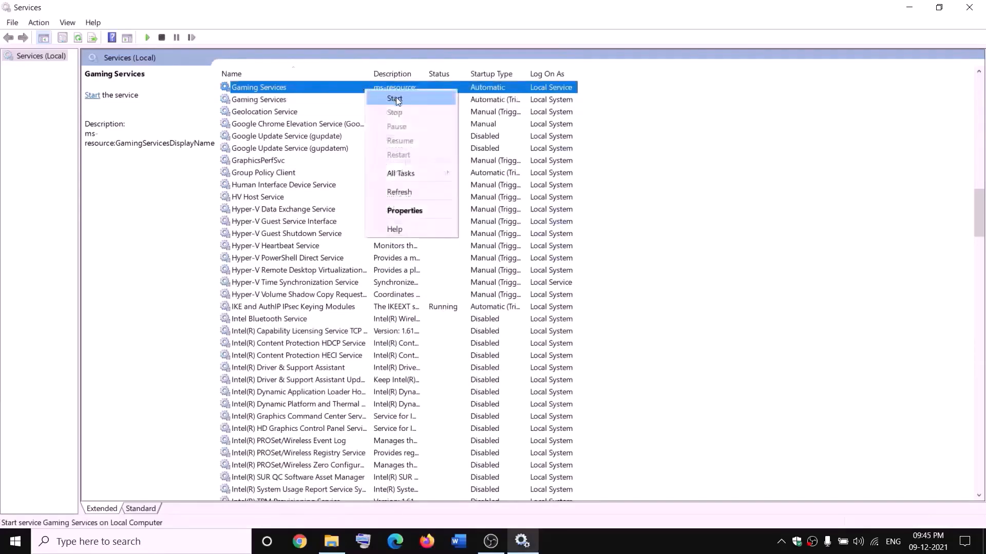
left_click(391, 100)
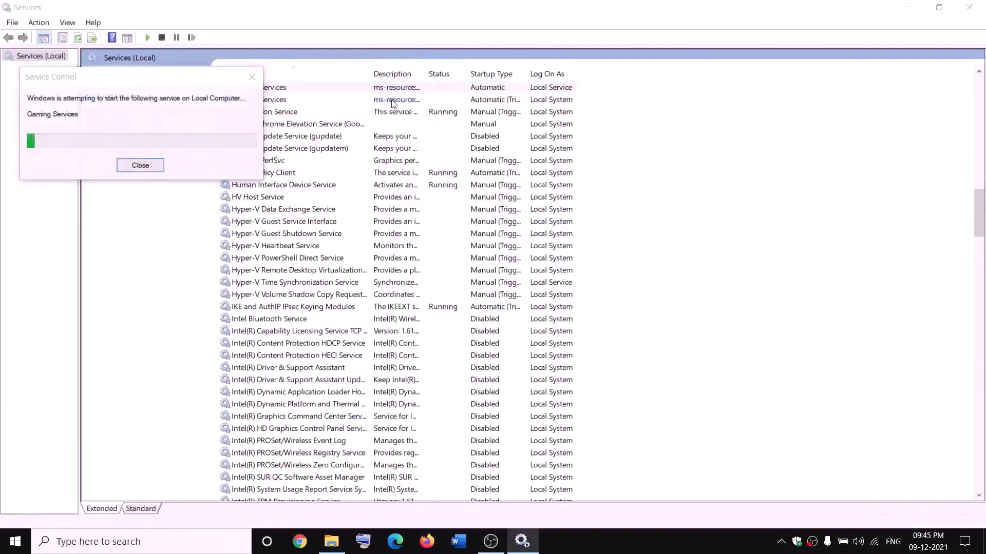
right_click(398, 102)
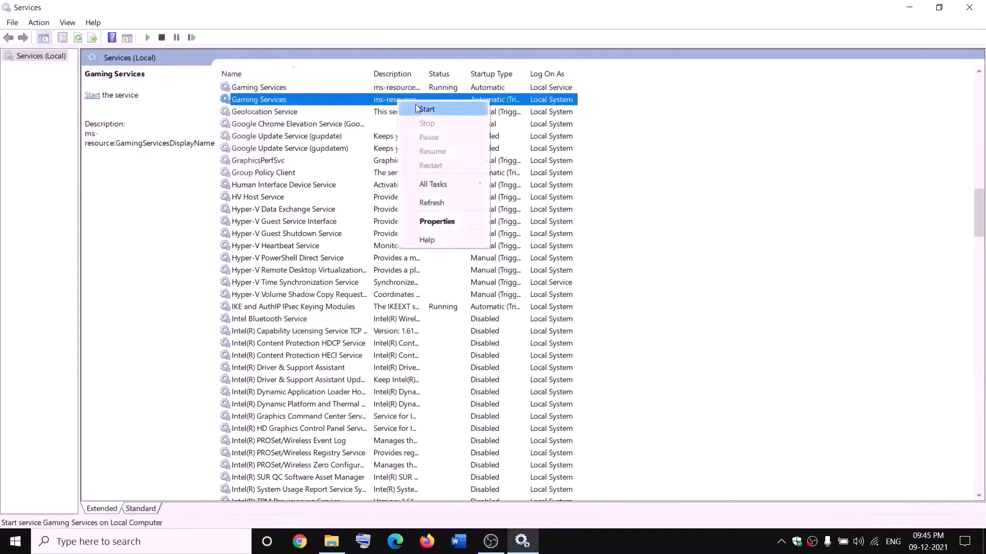
left_click(421, 110)
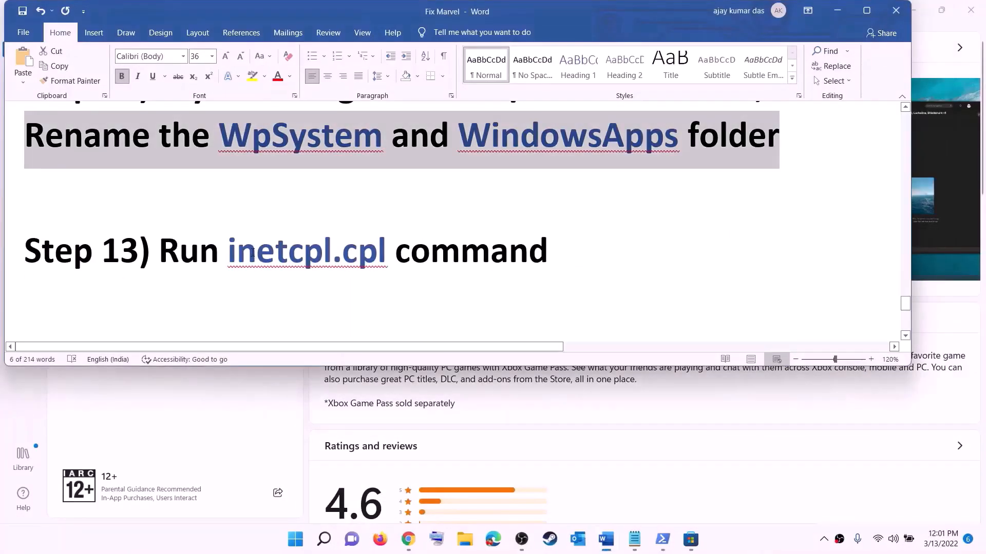
Copy inetcpl.cpl from Step 13 of the Word document and run it through Windows search
left_click_drag(244, 255, 366, 242)
key("ctrl+c")
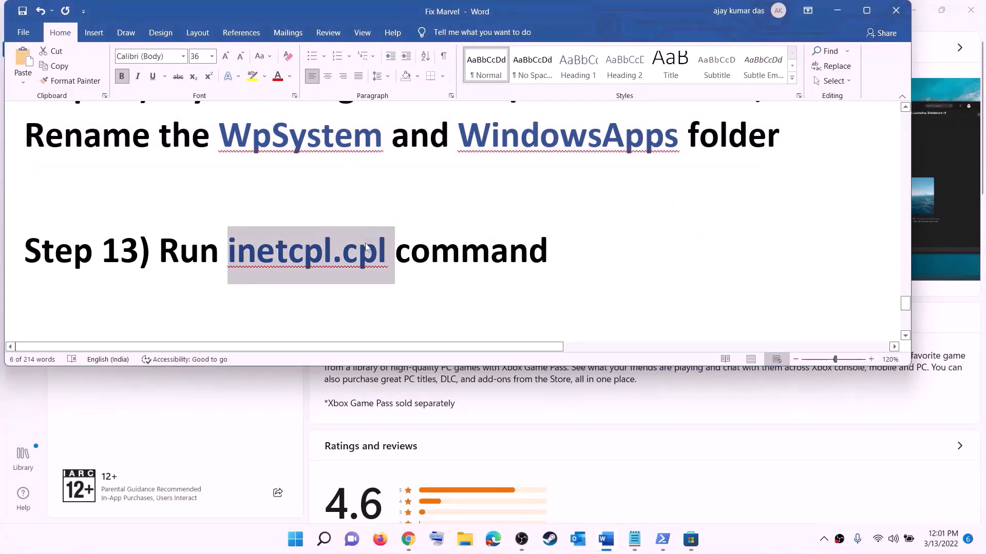
left_click(295, 539)
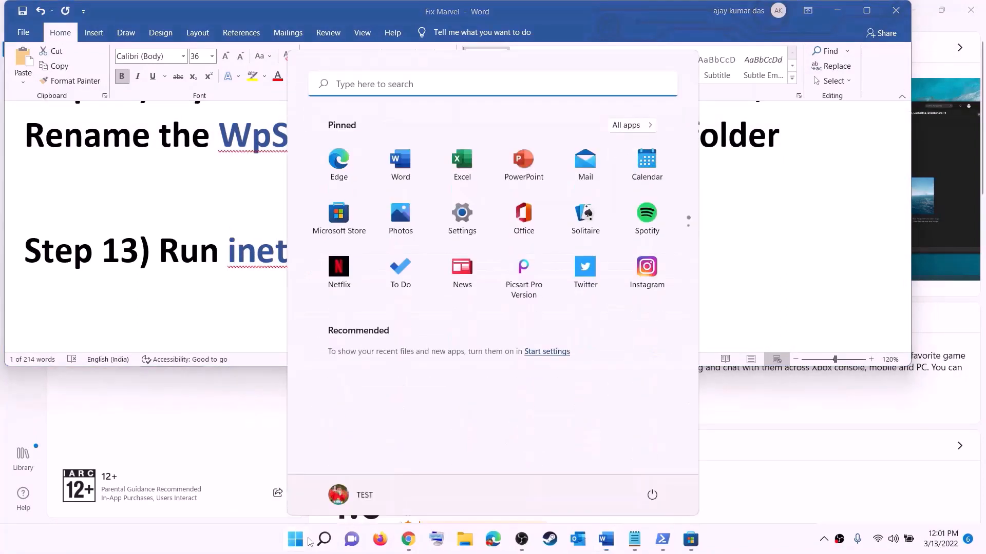
key("ctrl+v")
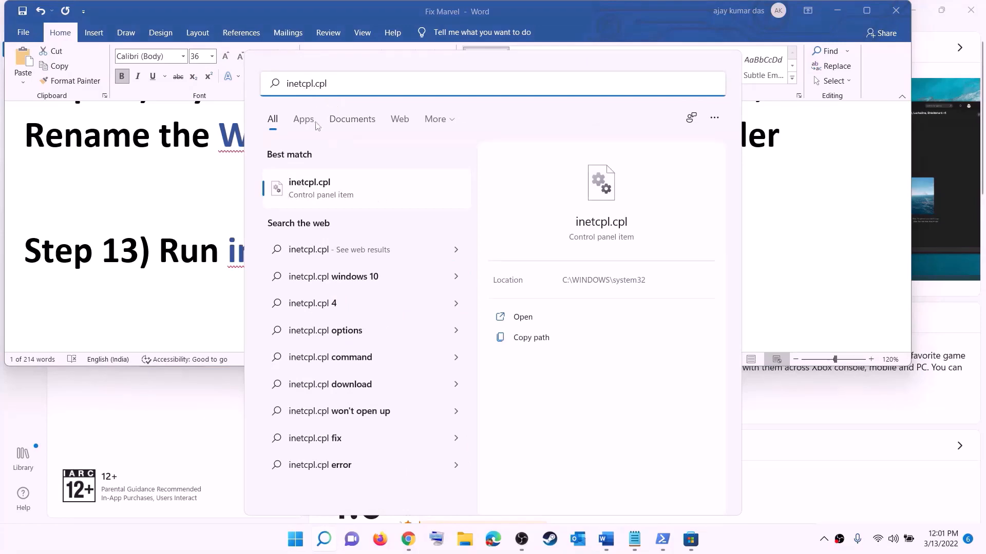
left_click(336, 196)
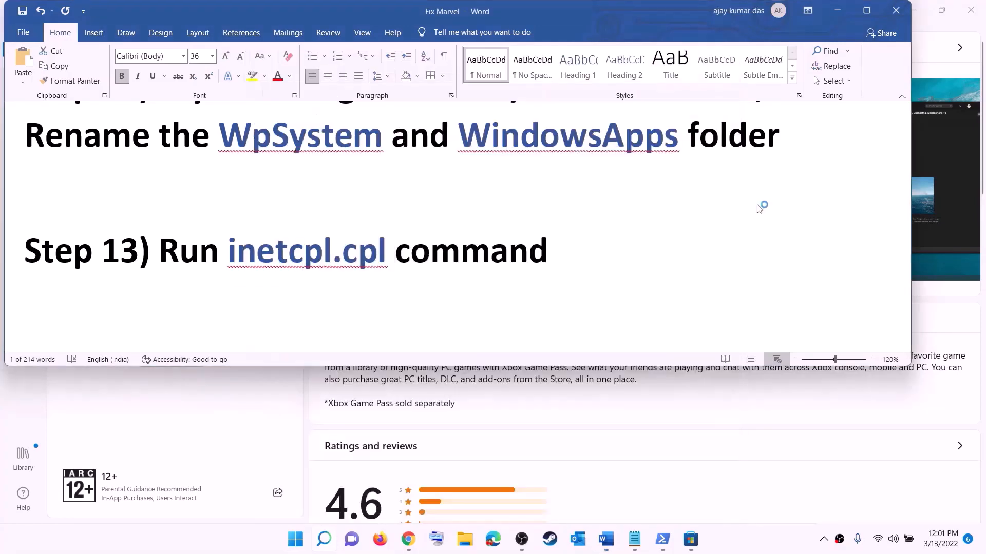
Check the Use TLS options in the advanced settings of Internet Properties and close the dialog with OK
left_click_drag(179, 56, 632, 100)
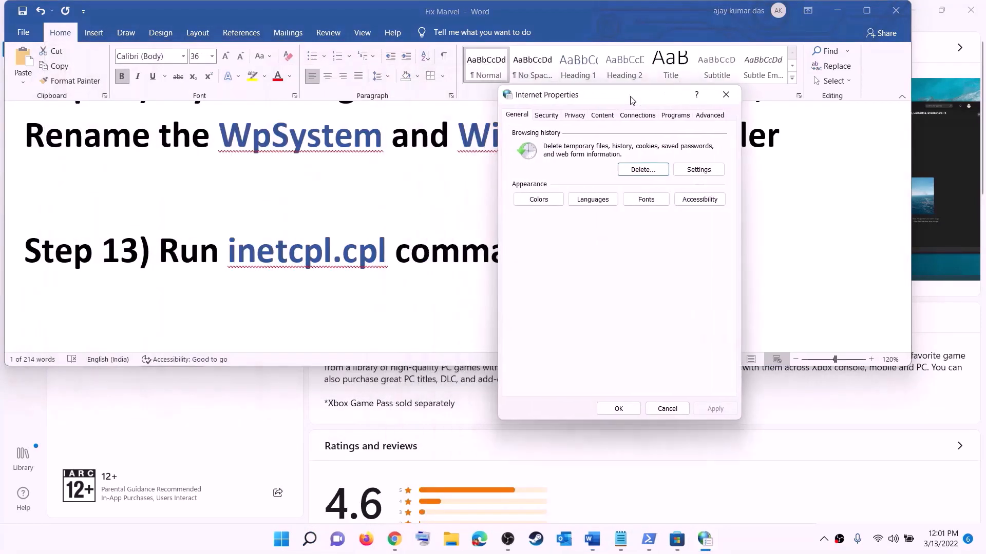
left_click(716, 118)
scroll(625, 244, "down", 15)
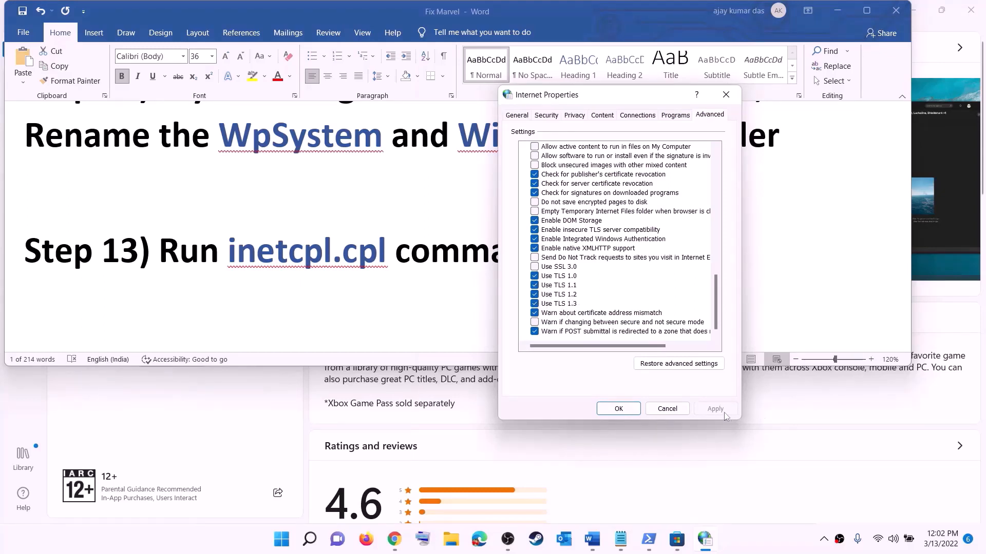
left_click(618, 409)
Read Step 14 on updating Windows with the media creation tool, including the Windows 10 and Windows 11 download links
scroll(210, 262, "down", 5)
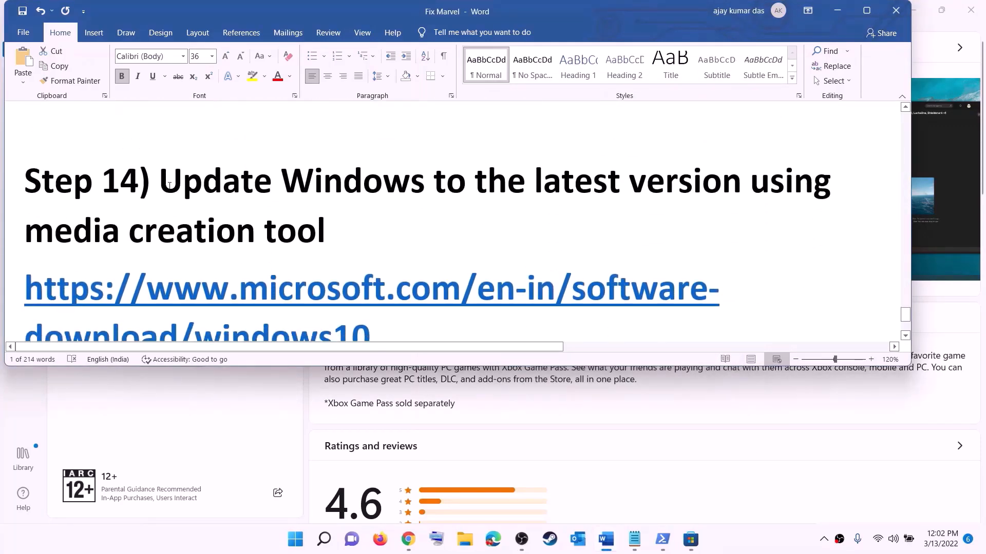
left_click_drag(160, 186, 384, 220)
scroll(398, 224, "down", 3)
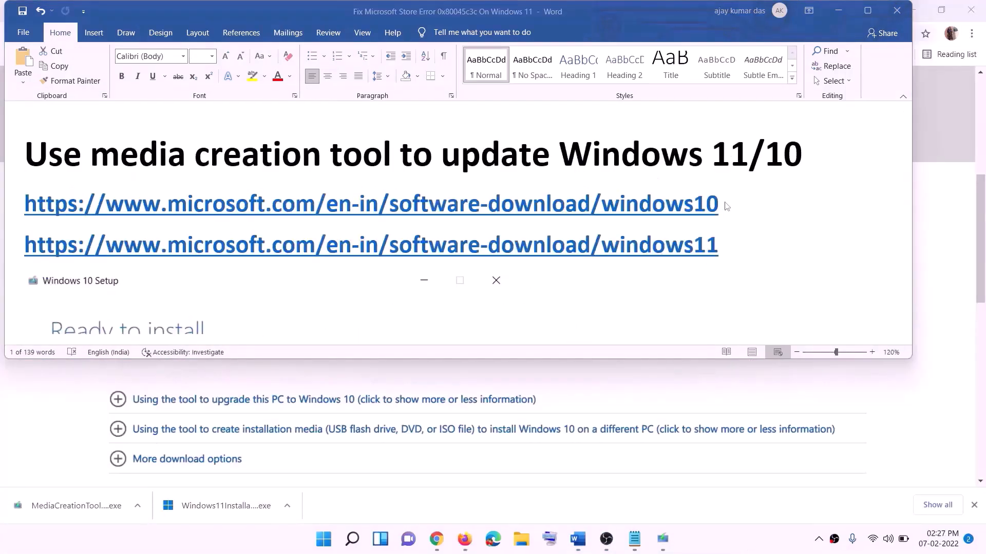
left_click(725, 204)
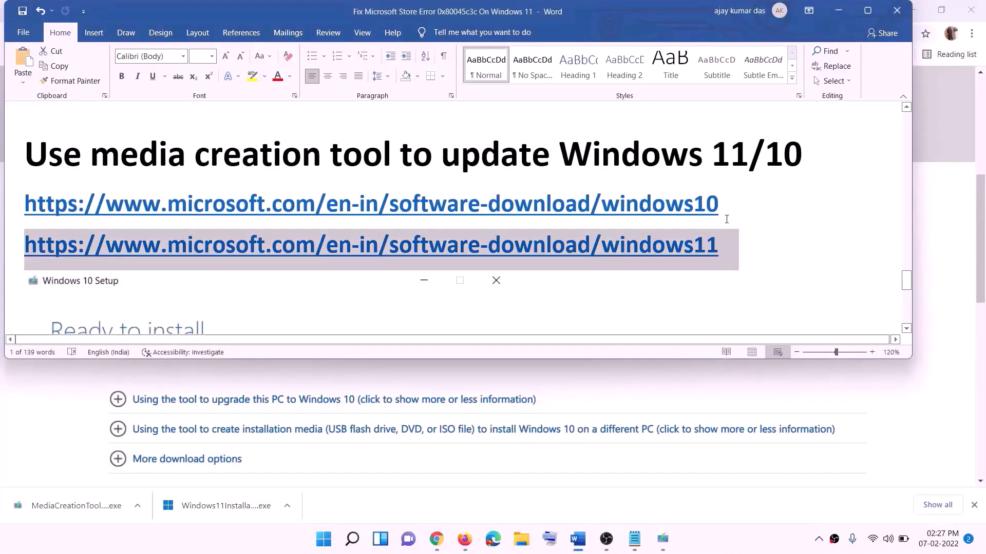
triple_click(681, 201)
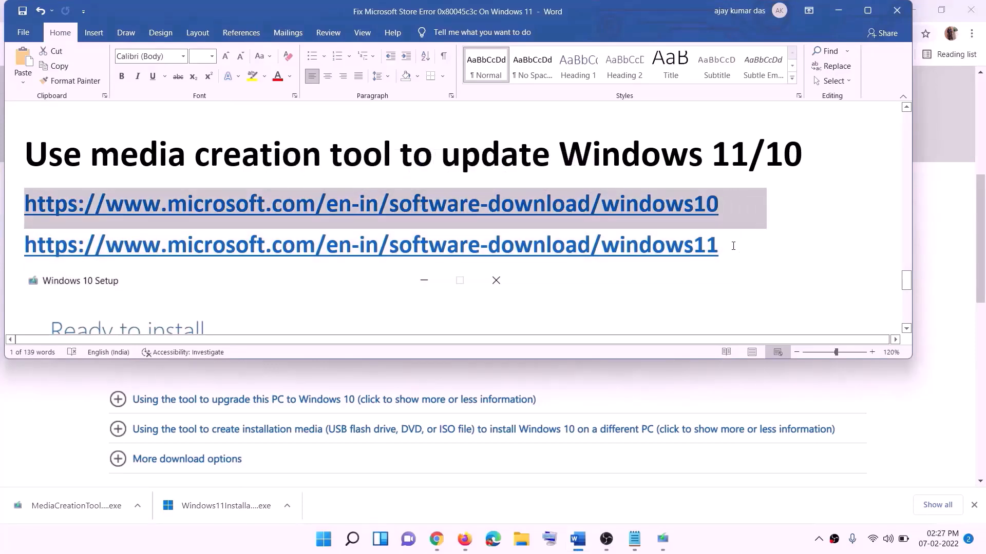
triple_click(733, 246)
Switch to the Download Windows 10 page in Chrome and find the media creation tool section
left_click(838, 11)
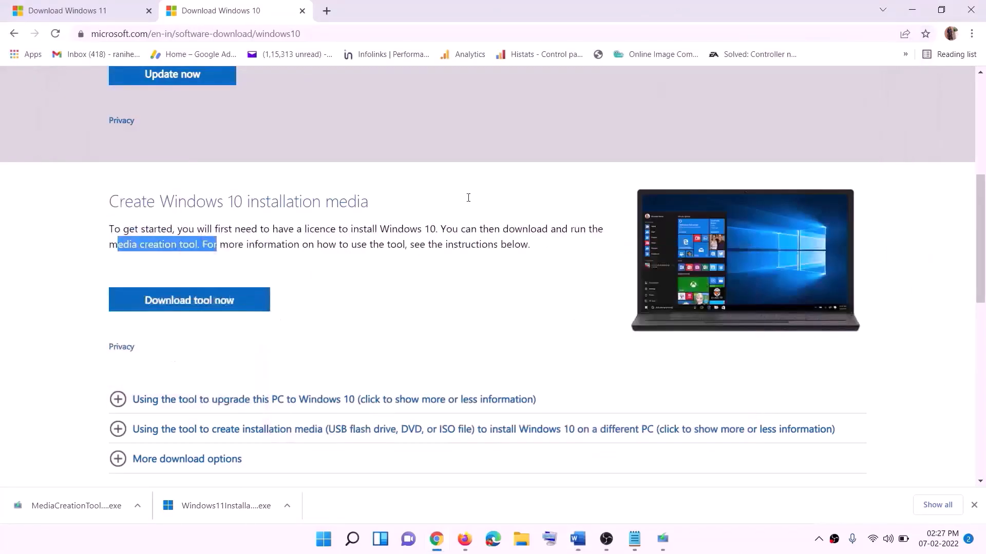
scroll(419, 263, "up", 5)
scroll(374, 202, "down", 5)
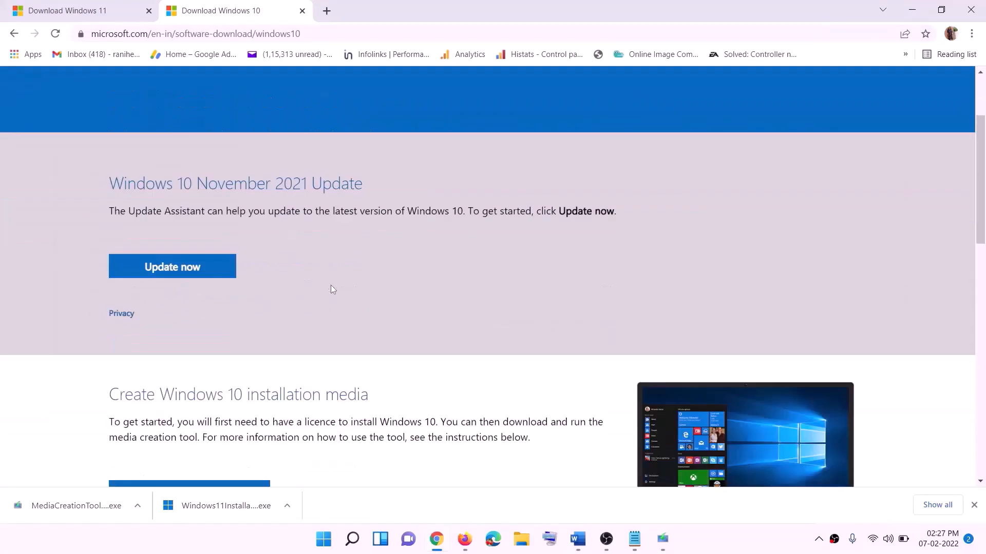
left_click_drag(117, 308, 221, 308)
scroll(329, 283, "down", 3)
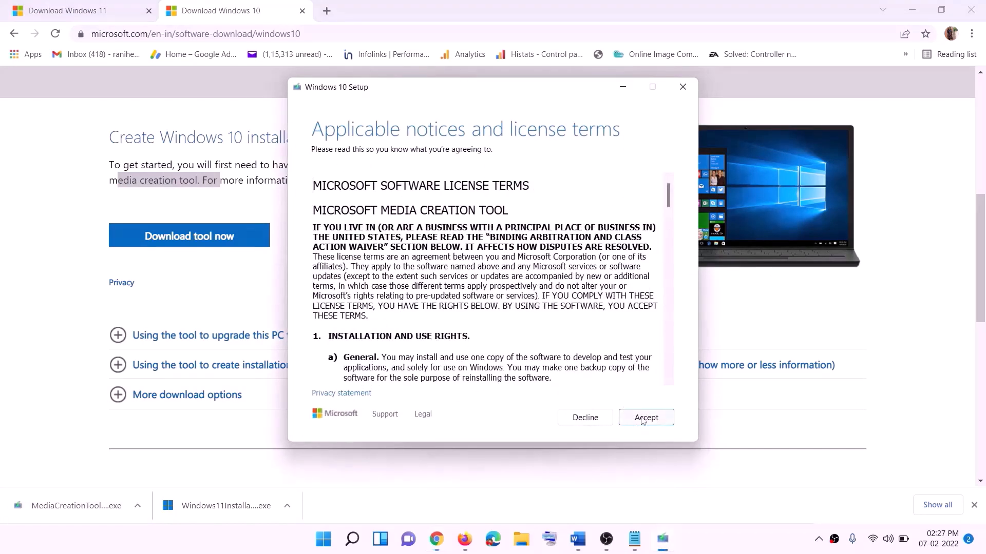
Accept the Windows 10 Setup license terms and continue with the Upgrade this PC now option
left_click(642, 419)
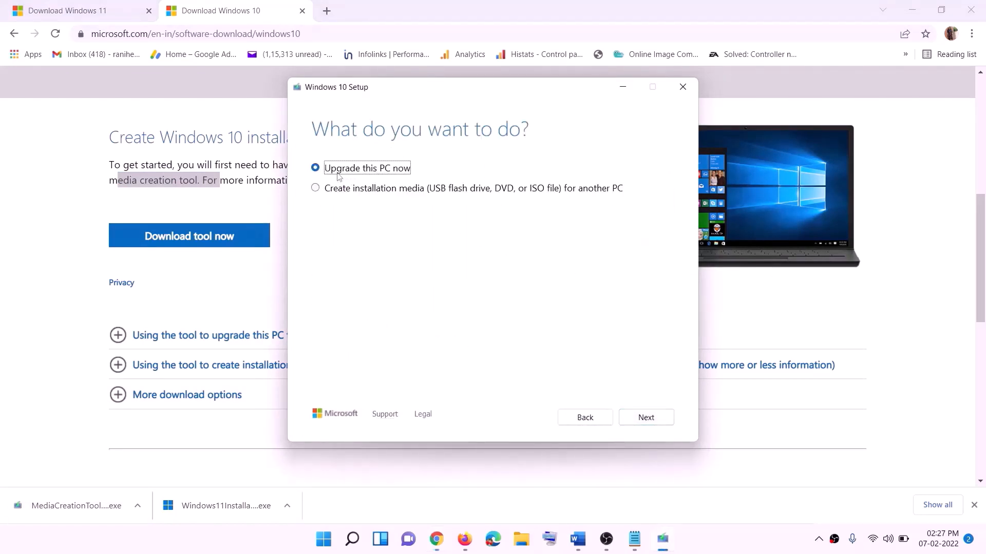
left_click(646, 422)
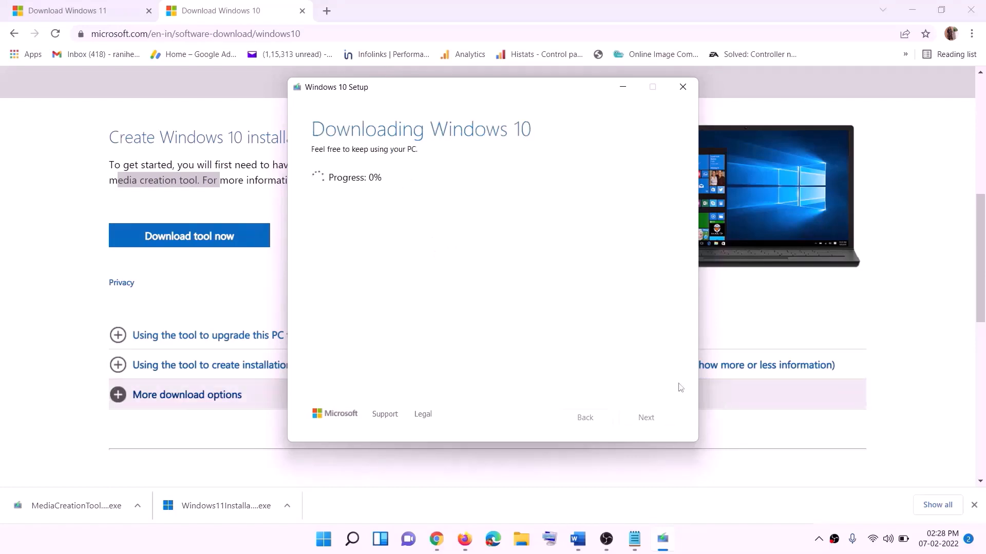
left_click(728, 550)
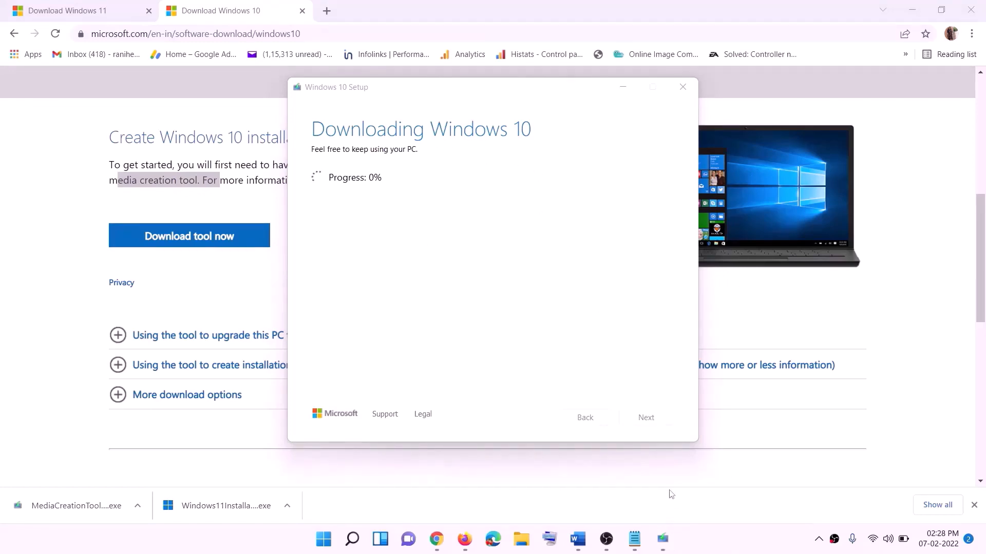
Switch to the Word document, maximize it and examine the Ready to install picture, including the keep personal files and apps choice
left_click(578, 539)
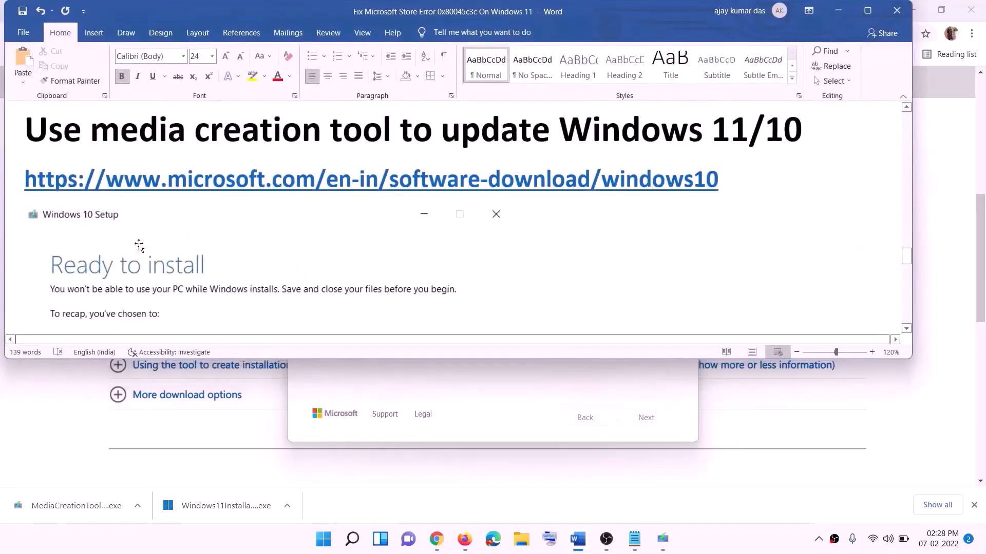
scroll(102, 251, "down", 2)
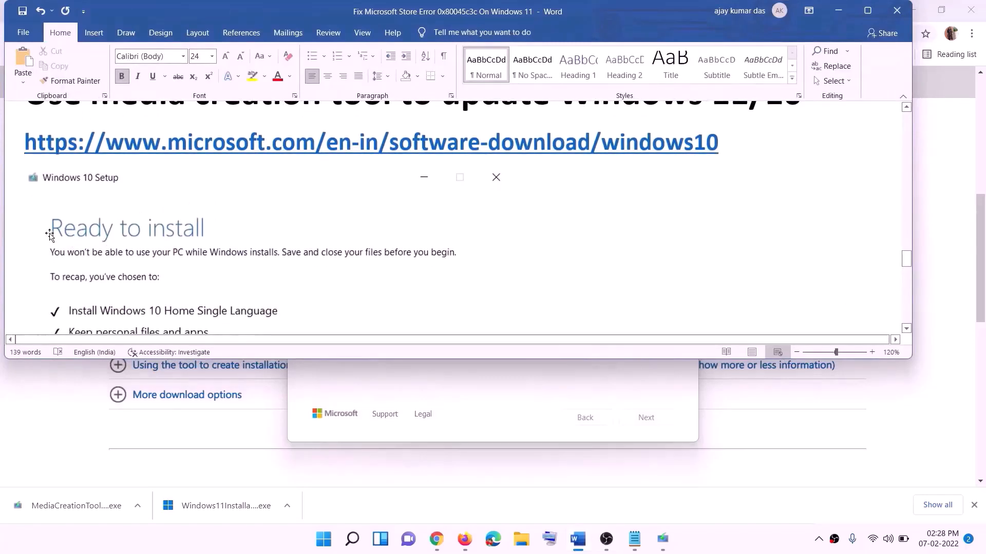
left_click(867, 10)
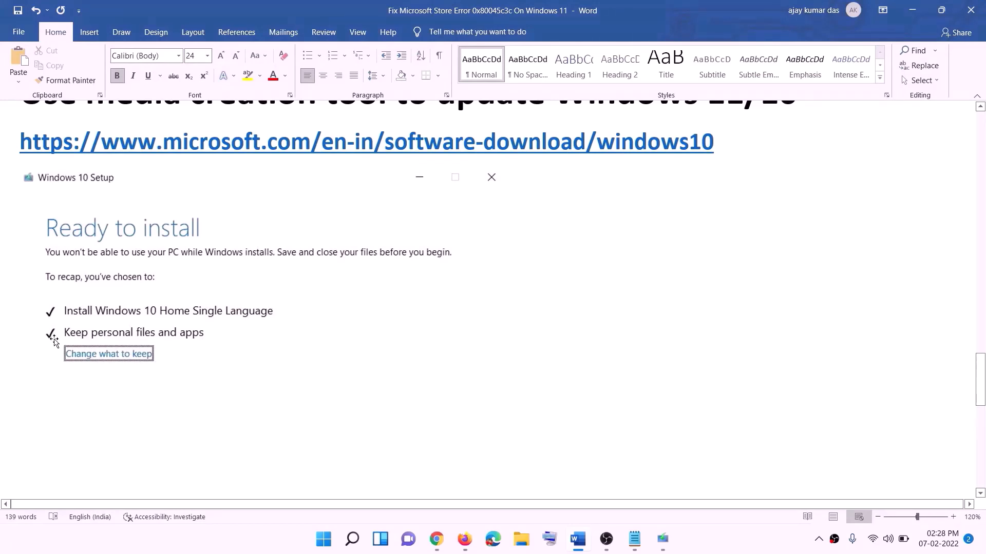
scroll(506, 358, "down", 2)
scroll(507, 358, "down", 1)
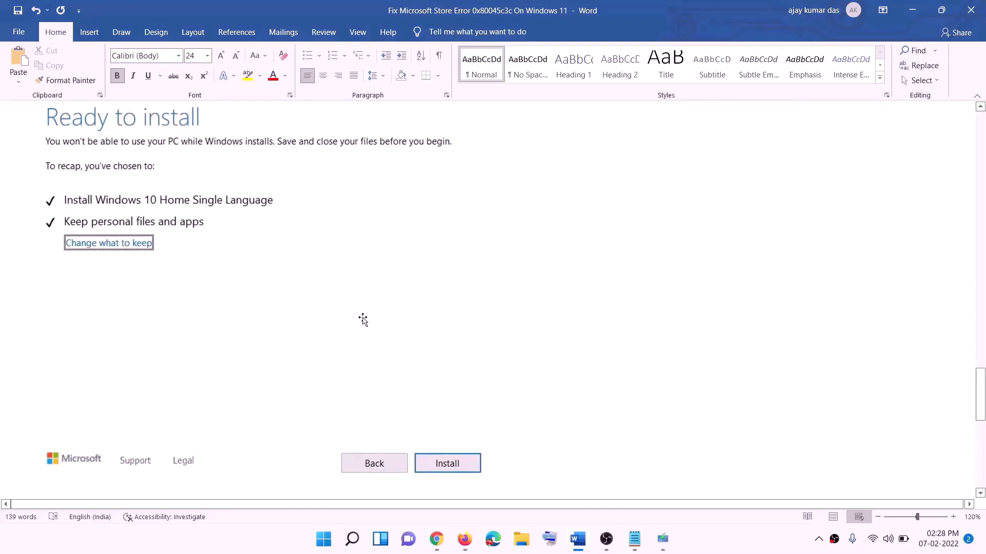
scroll(403, 318, "up", 1)
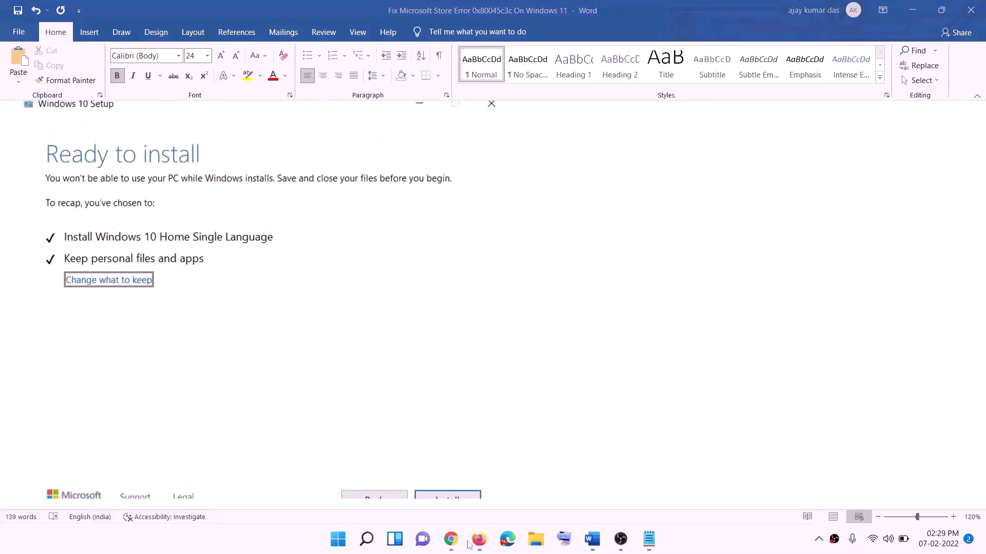
Download the media creation tool from the Download Windows 11 page in Chrome, run it and allow it to make changes
left_click(456, 543)
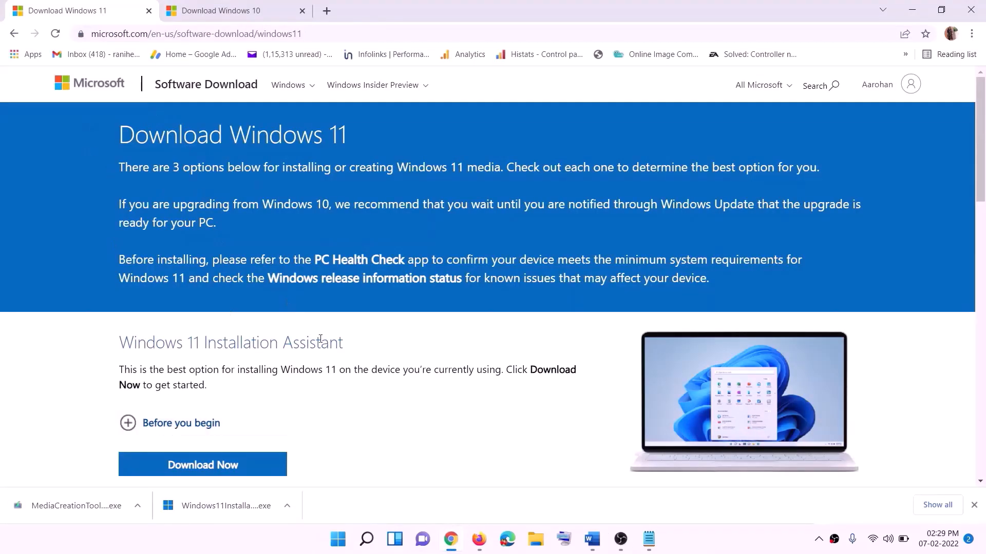
scroll(306, 356, "down", 5)
left_click_drag(184, 305, 285, 306)
left_click(196, 392)
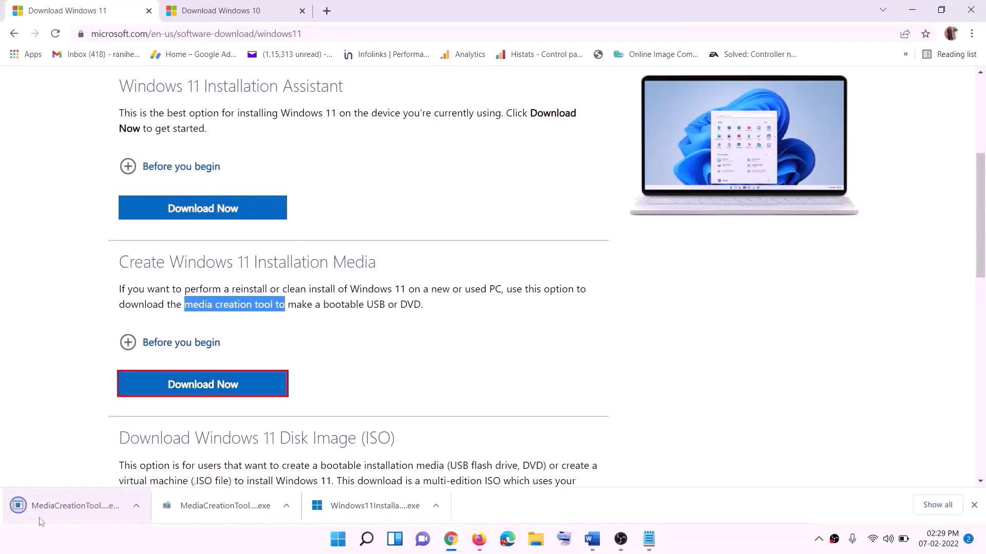
left_click(72, 508)
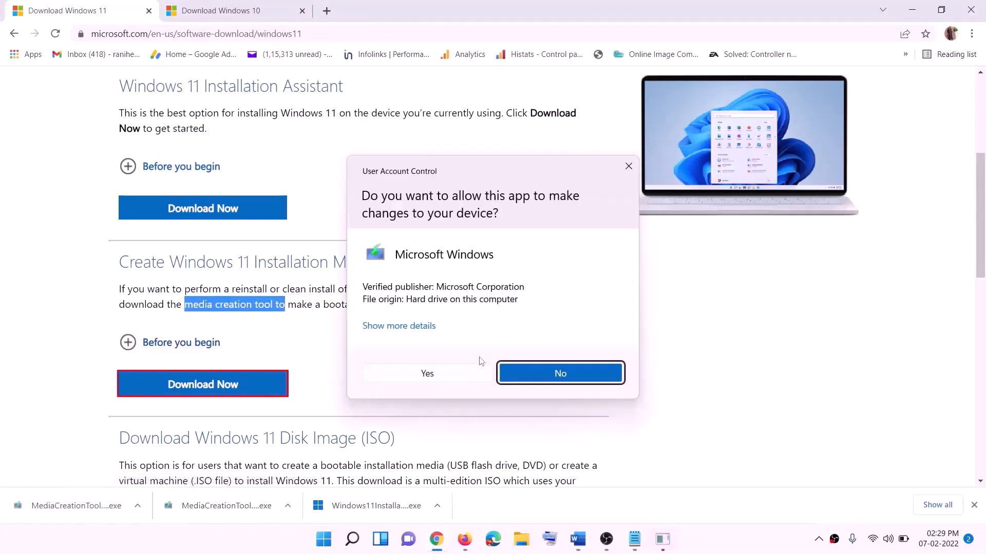
left_click(437, 380)
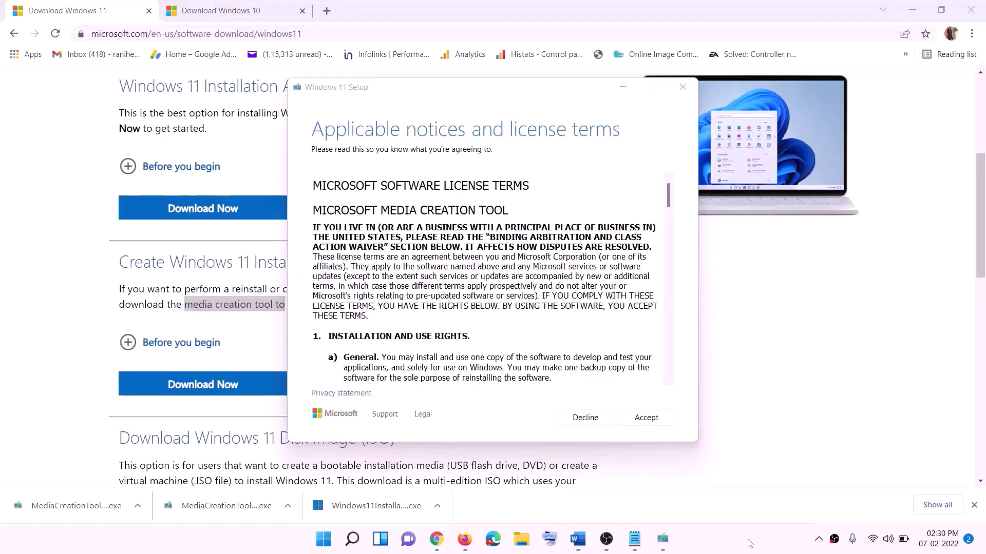
Accept the Windows 11 Setup terms, keep the recommended language and edition, choose ISO file and select Desktop as its save location
left_click(640, 417)
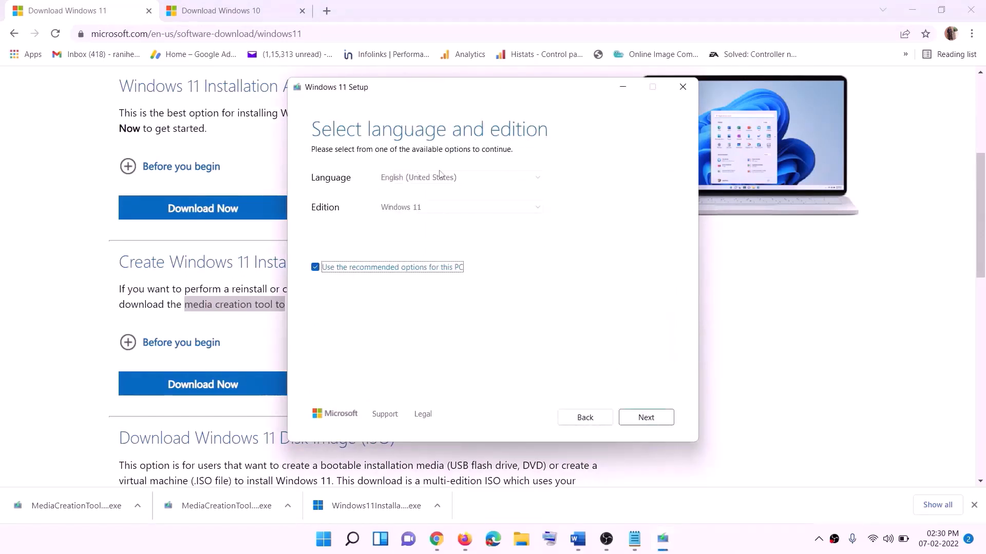
left_click(639, 417)
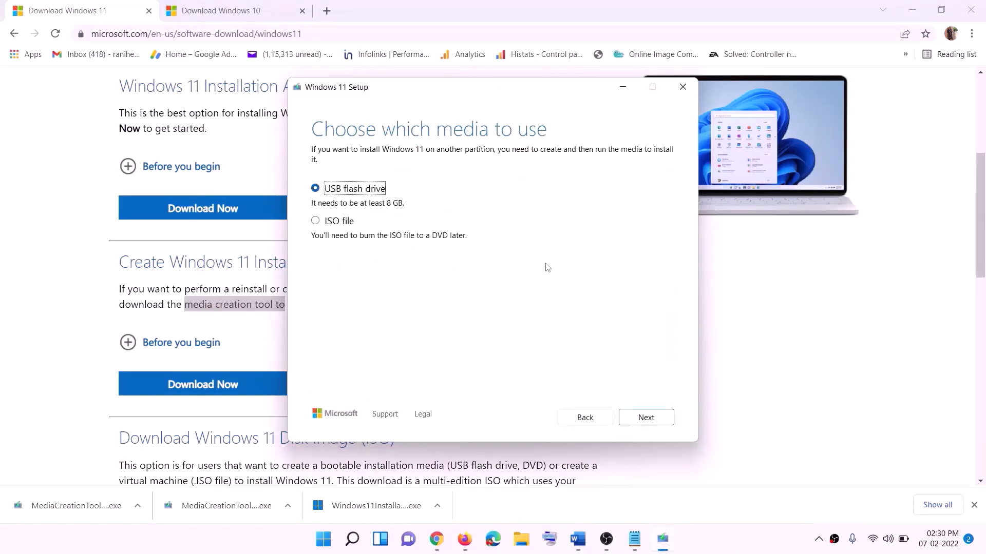
left_click(315, 221)
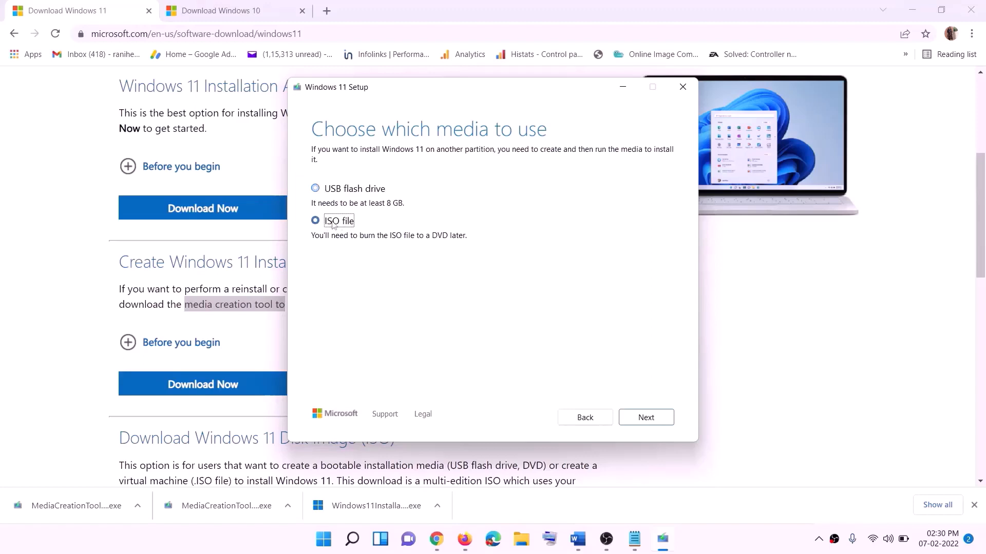
left_click(645, 417)
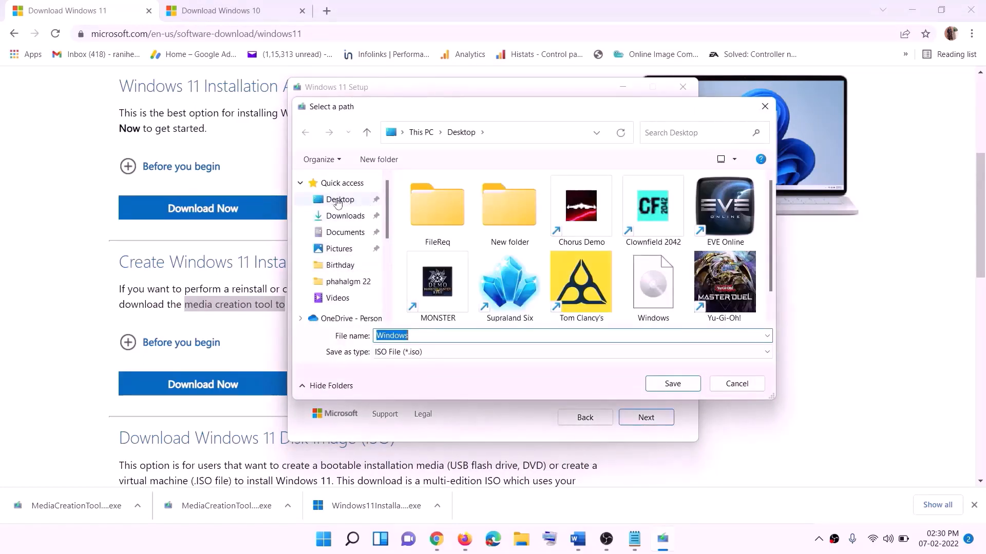
left_click(338, 201)
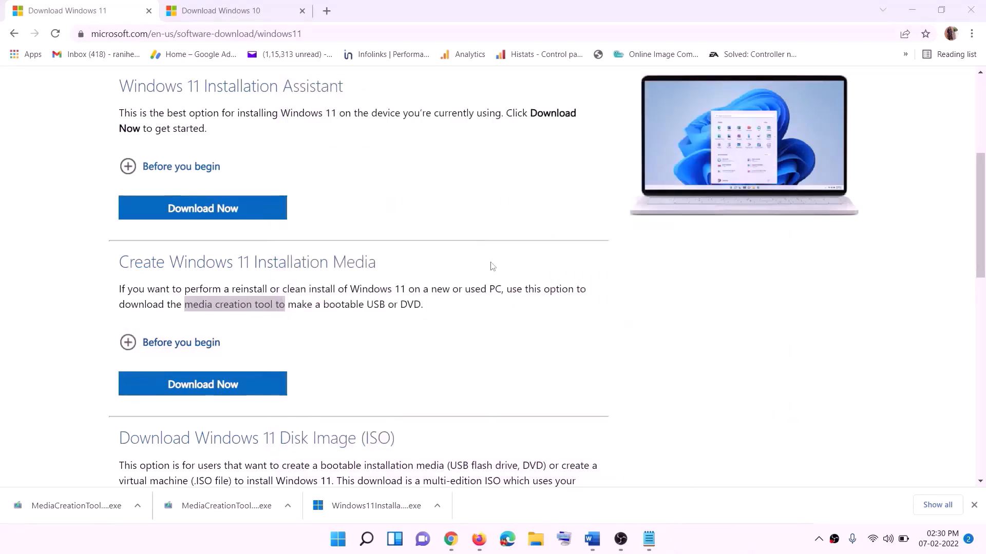
Show the desktop, move the Windows ISO file to a clear spot among the icons and mount it
key("super+d")
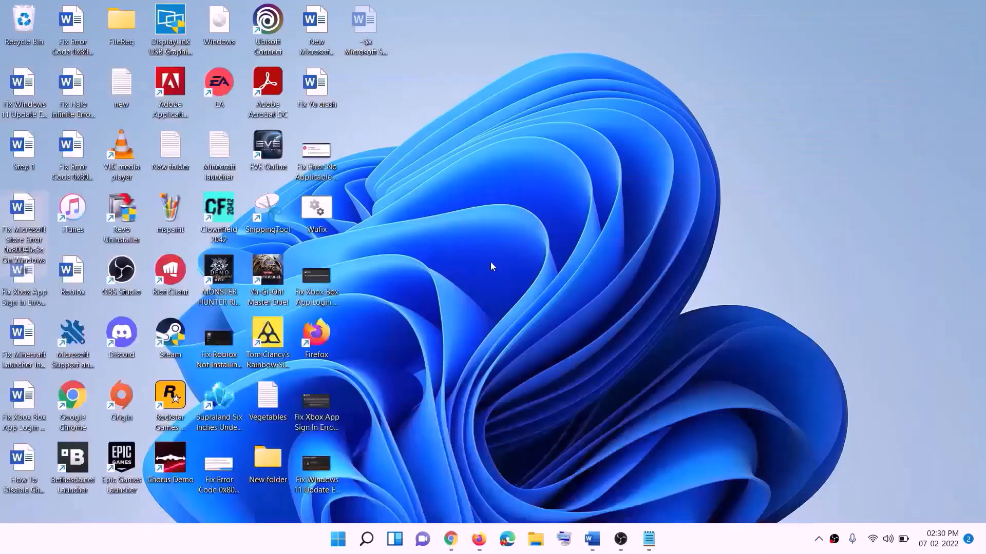
left_click_drag(226, 26, 396, 376)
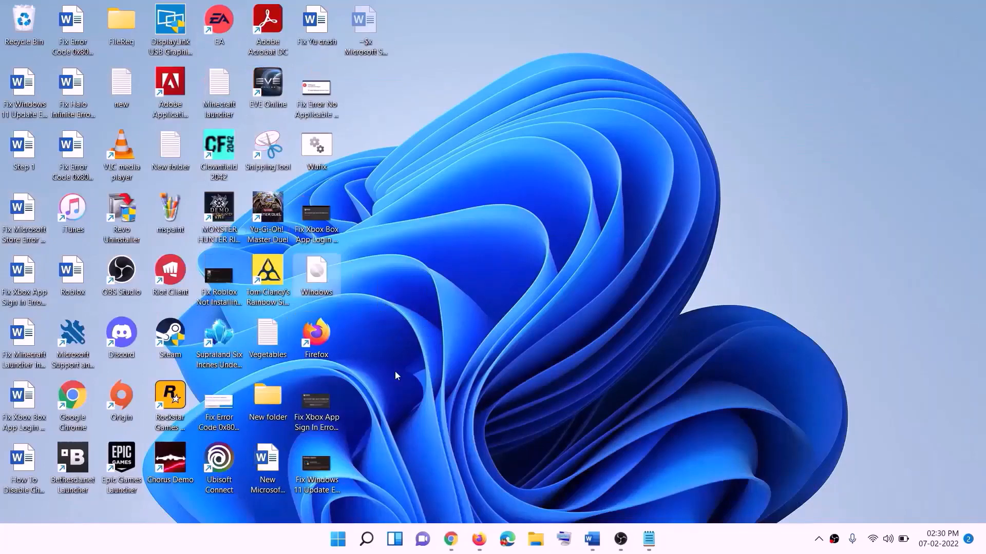
double_click(329, 269)
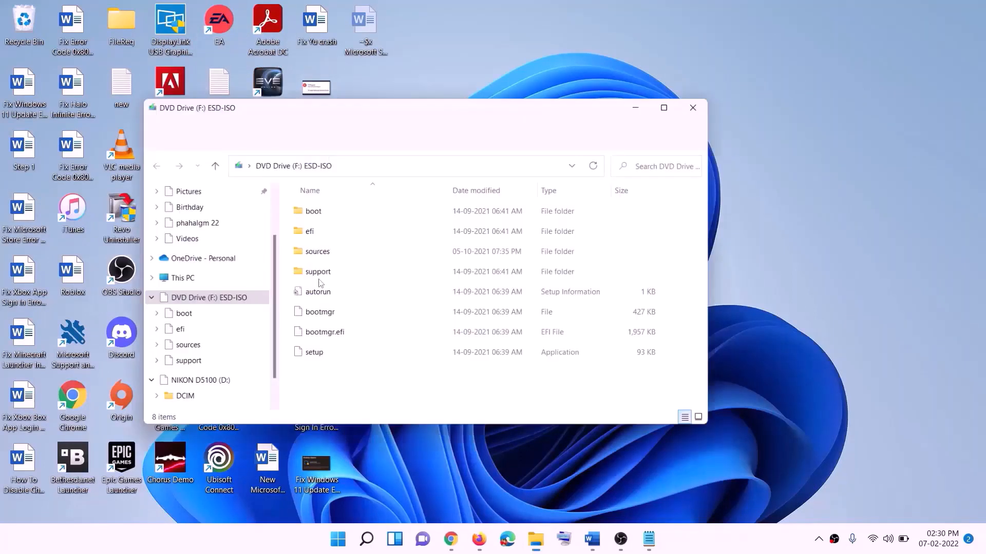
Launch the setup application from the mounted DVD Drive (F:) ESD-ISO to open the Windows 11 installer
left_click(311, 361)
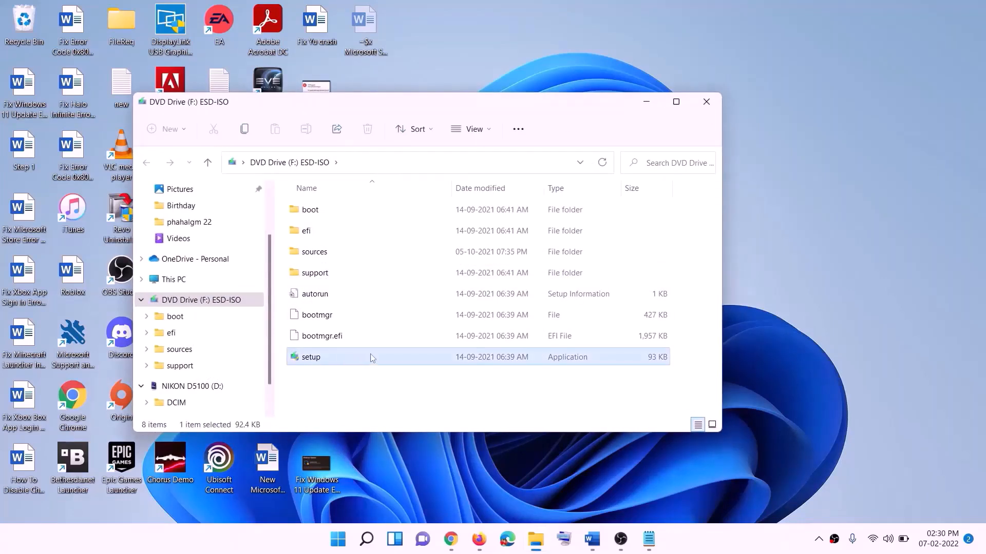
double_click(338, 360)
left_click(398, 404)
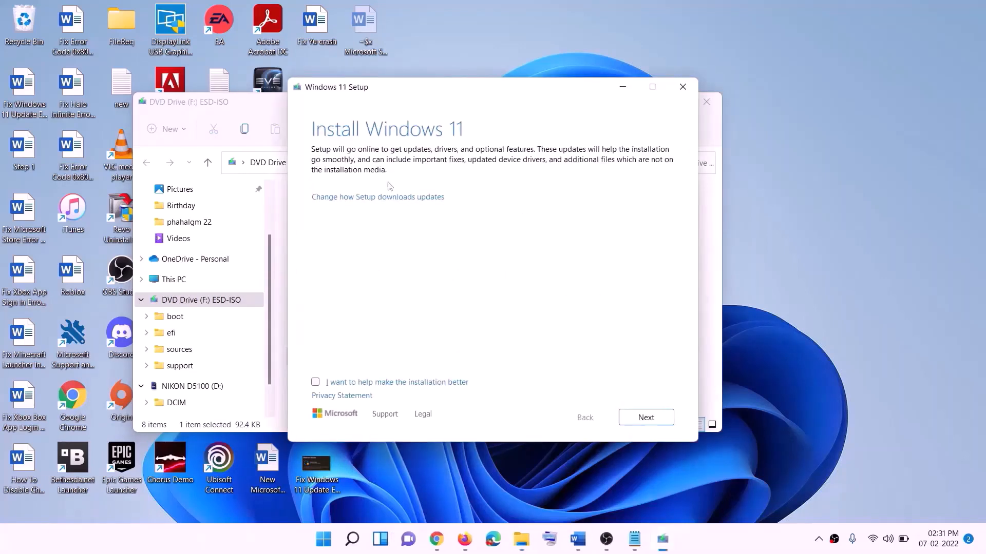
Continue Windows 11 Setup to the update check, and review the Ready to install screenshot in the Word document
left_click(651, 420)
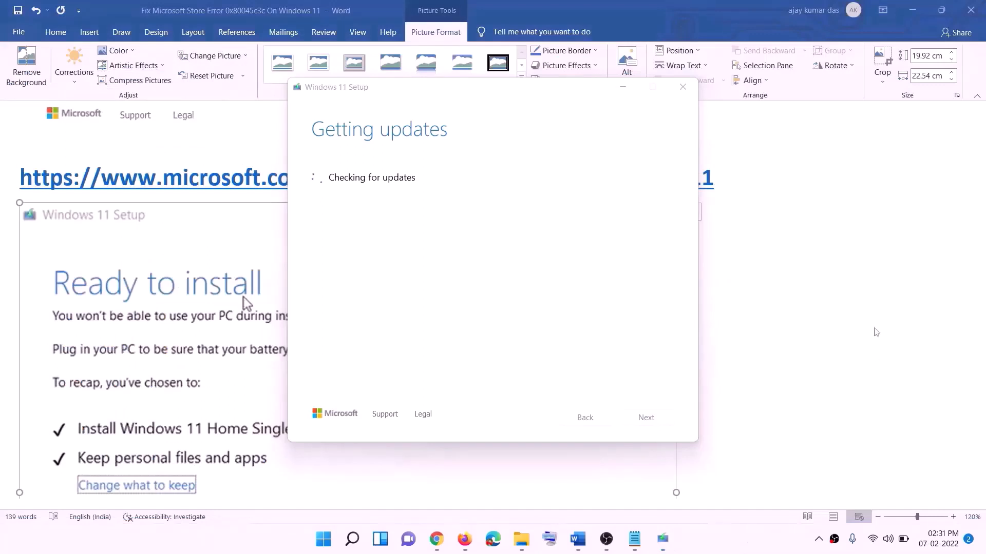
left_click(787, 323)
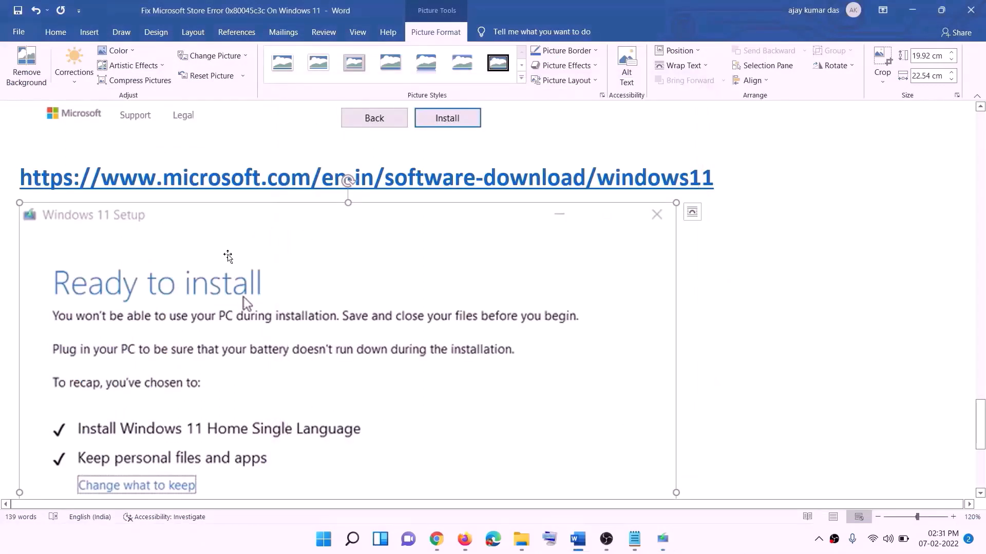
scroll(227, 256, "down", 5)
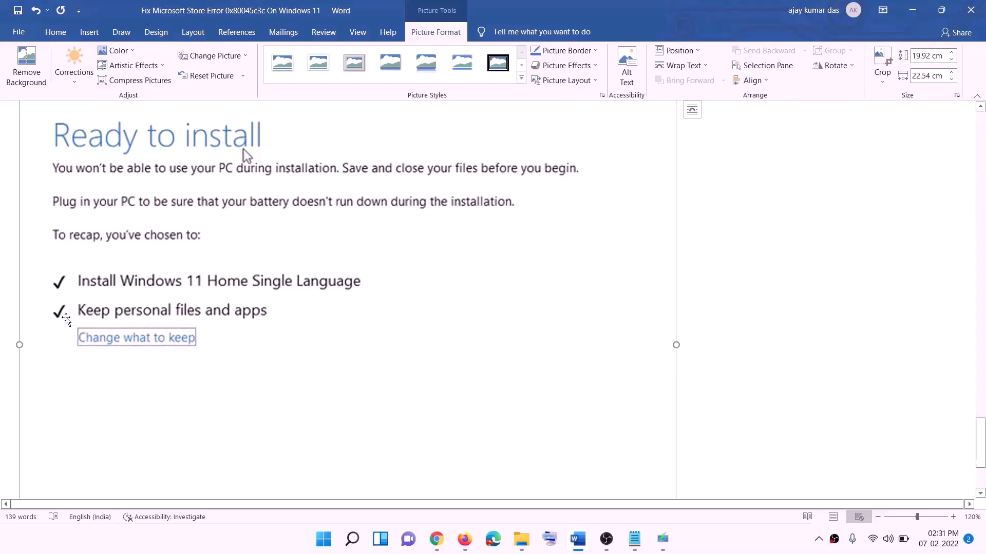
scroll(385, 324, "down", 4)
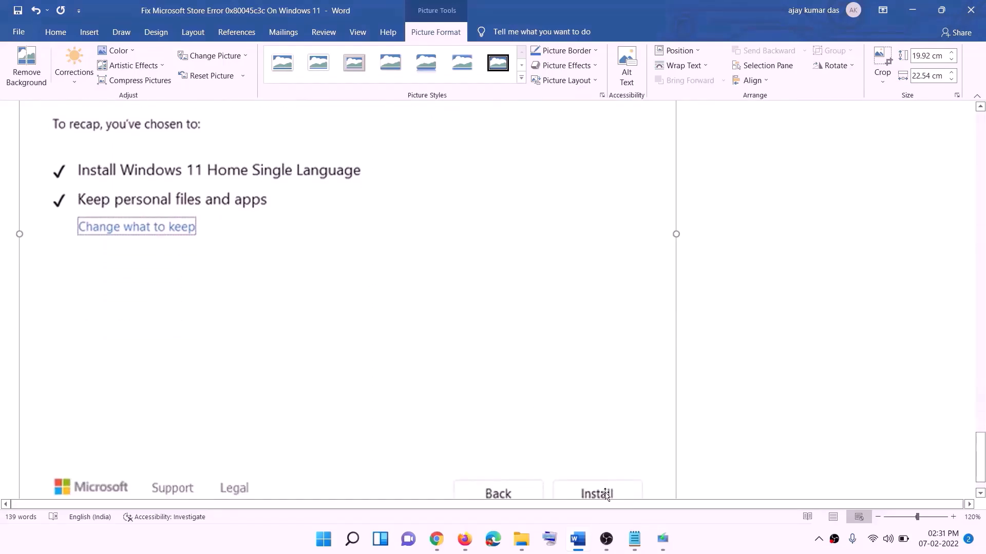
scroll(519, 359, "up", 9)
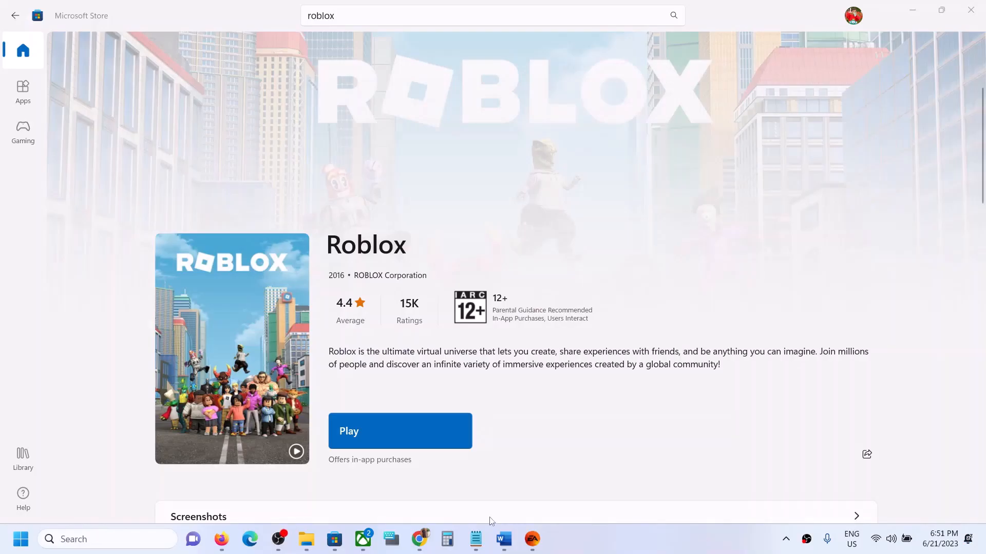
Switch to Chrome, download the Roblox player launcher from the roblox.com/download page and keep the flagged file
scroll(503, 342, "up", 2)
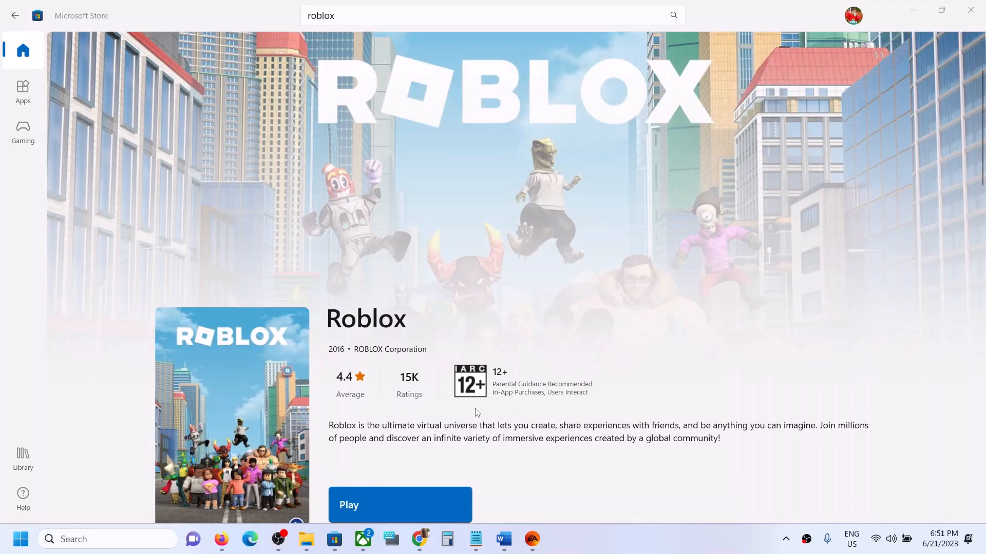
left_click(402, 500)
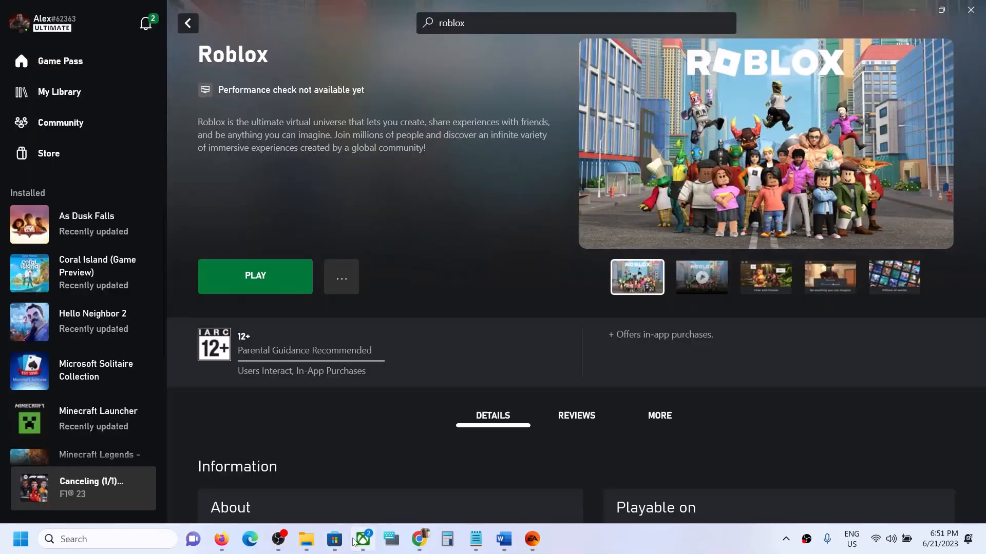
left_click(419, 536)
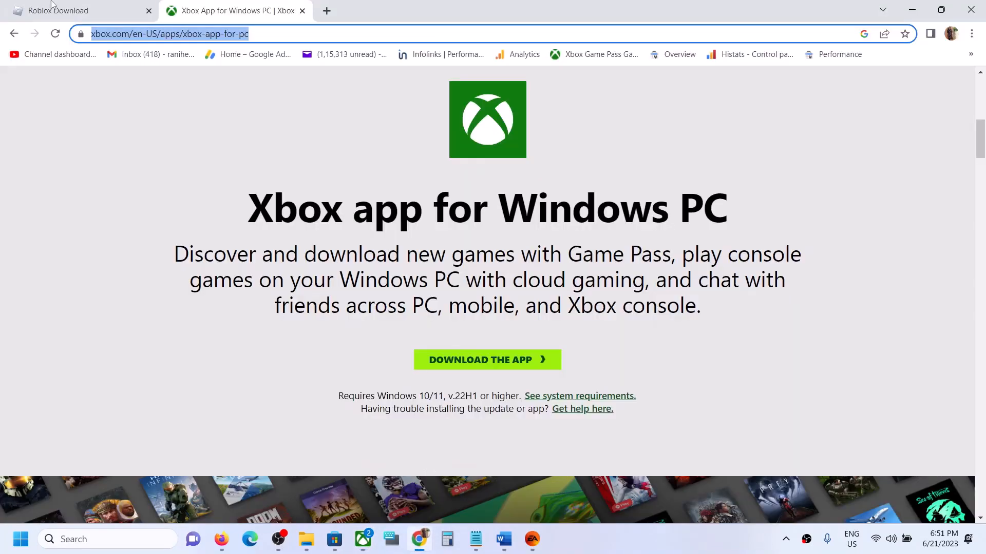
left_click(60, 20)
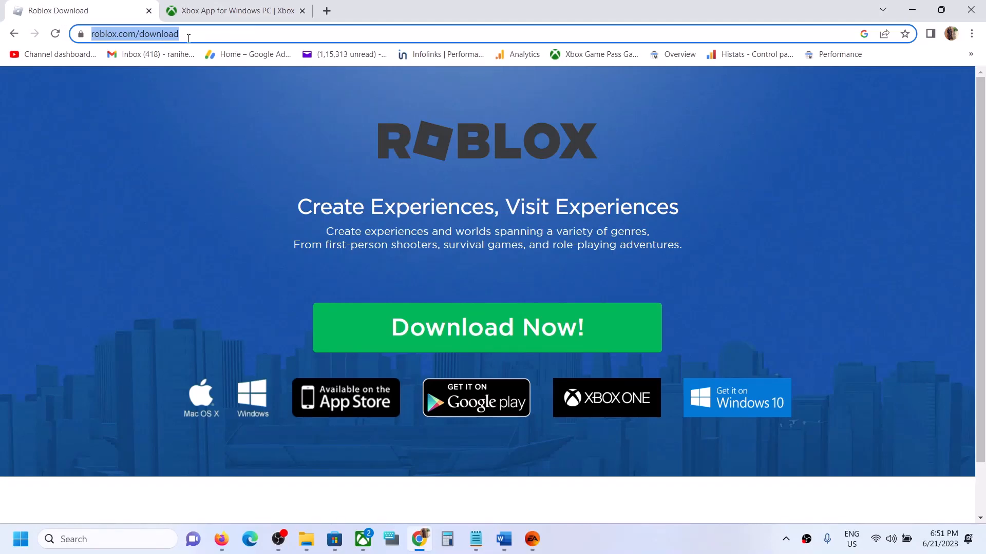
left_click(521, 349)
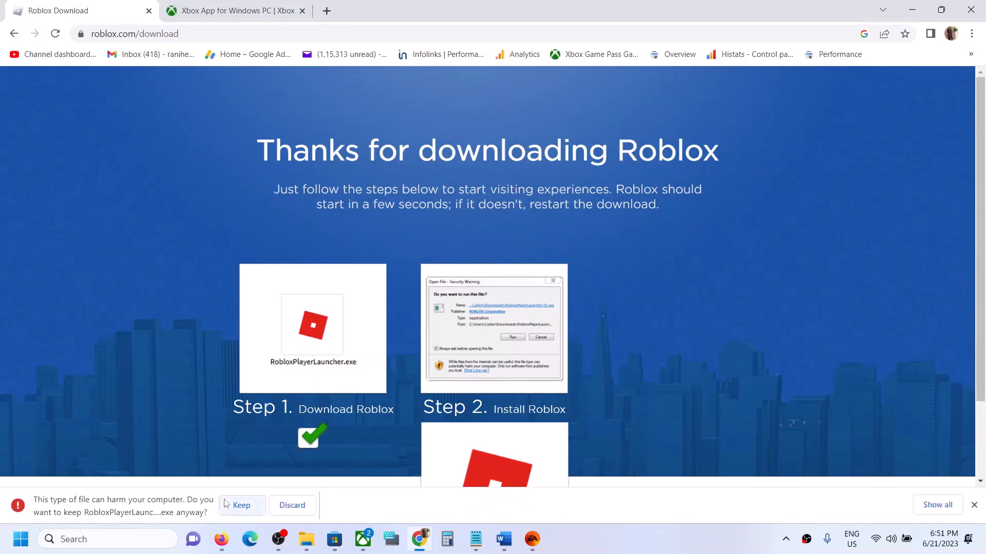
left_click(225, 504)
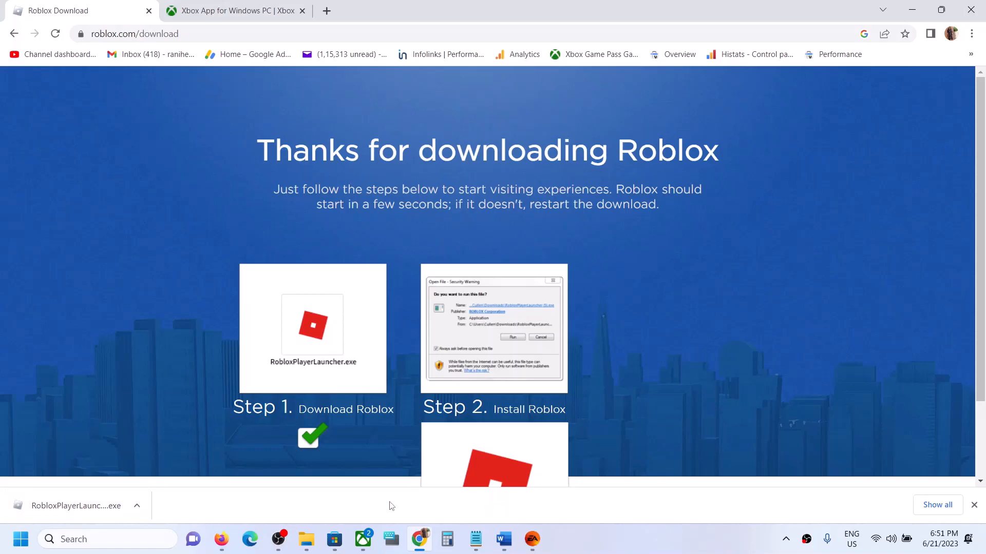
Switch to the Microsoft Store and launch Roblox from its product page
left_click(334, 539)
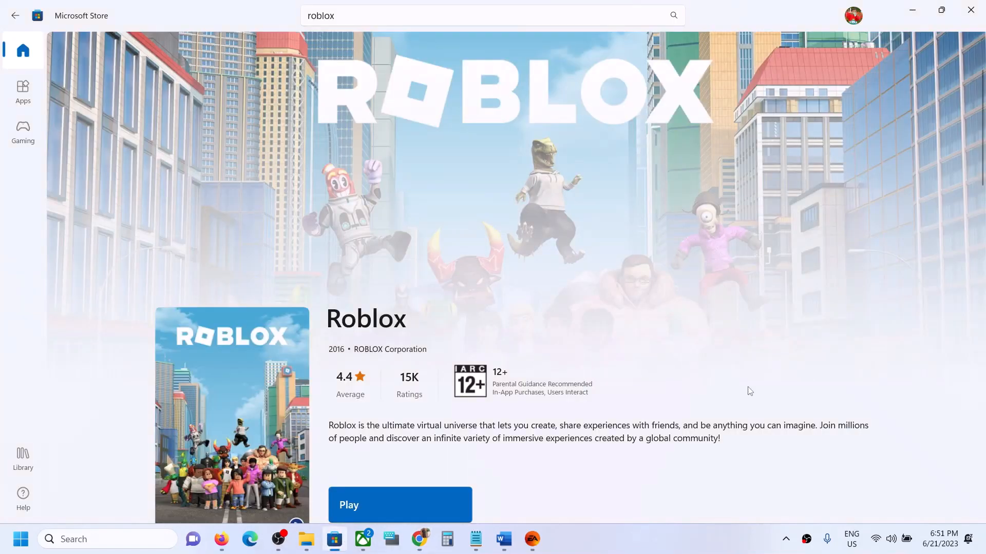
left_click(399, 512)
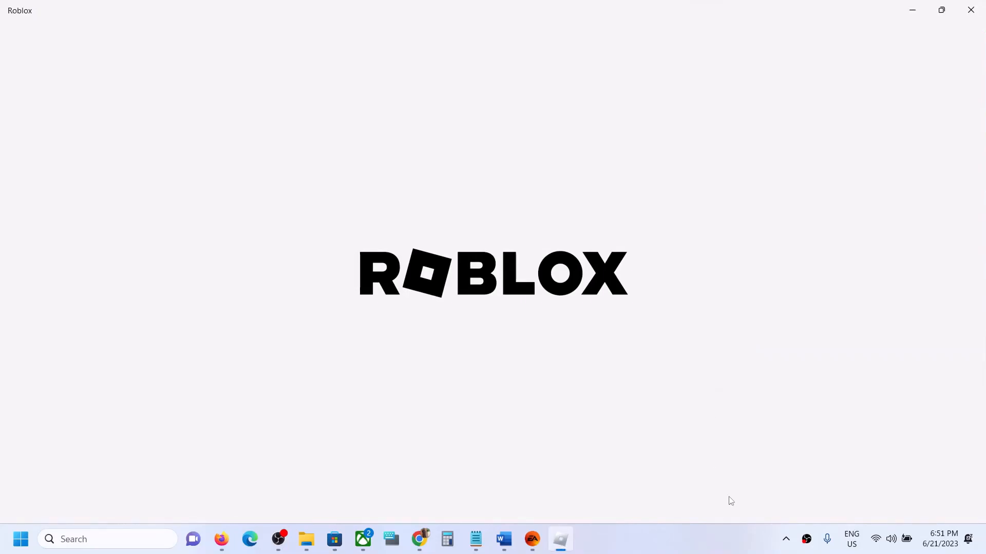